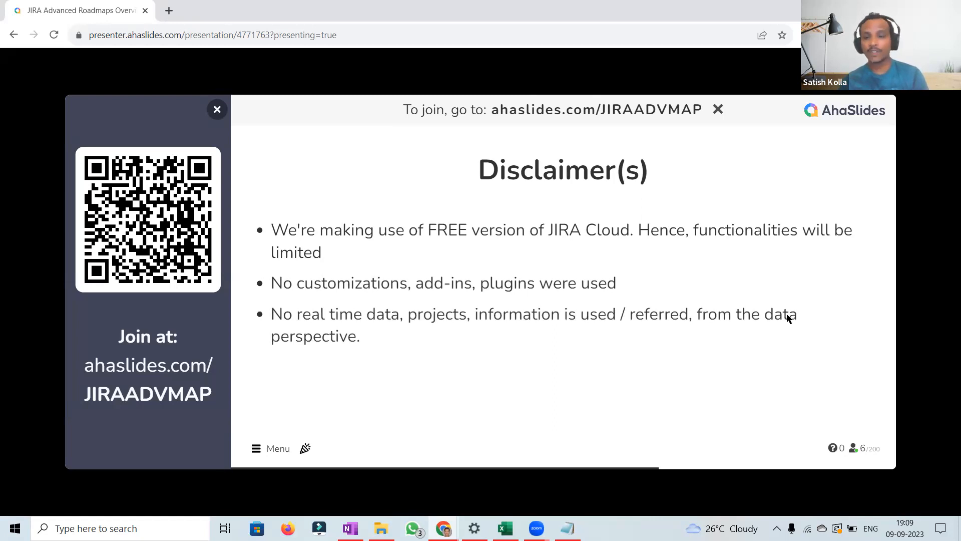
Step: Advance through the disclaimer and spoiler alert slides to the Q&A slide of the presentation
key(Right)
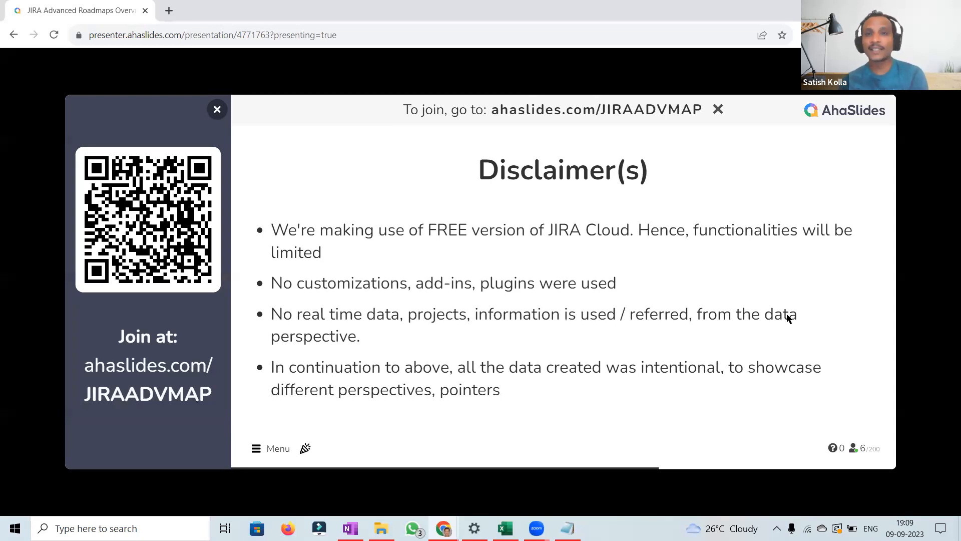
key(Right)
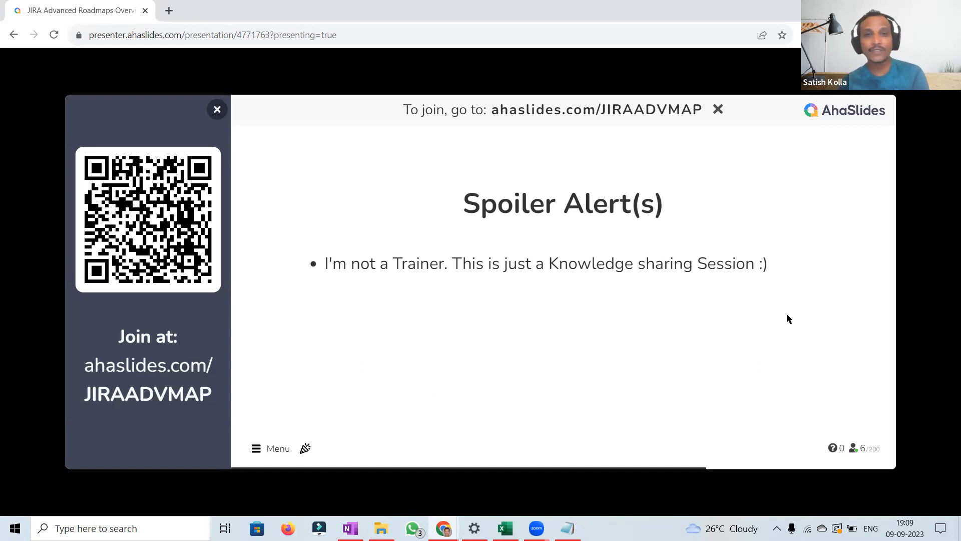
key(Right)
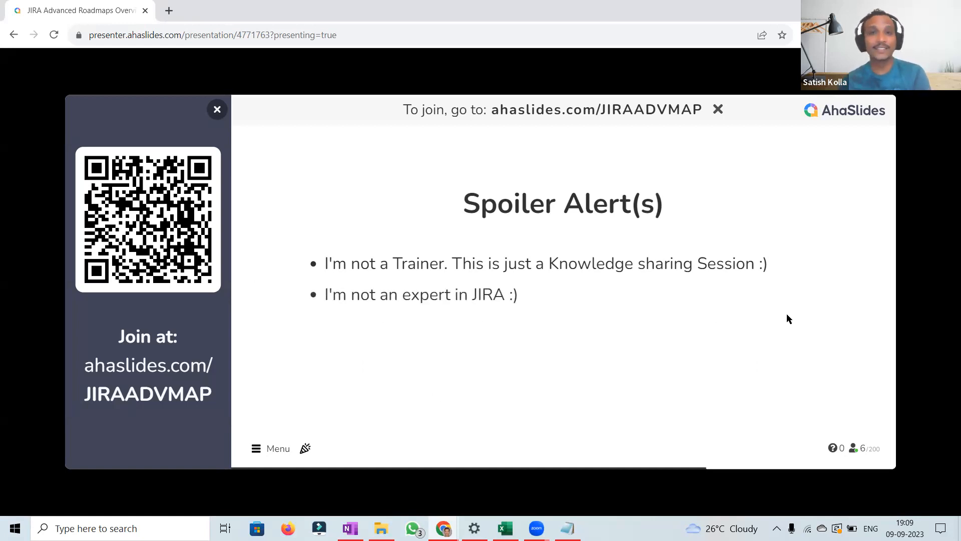
key(Right)
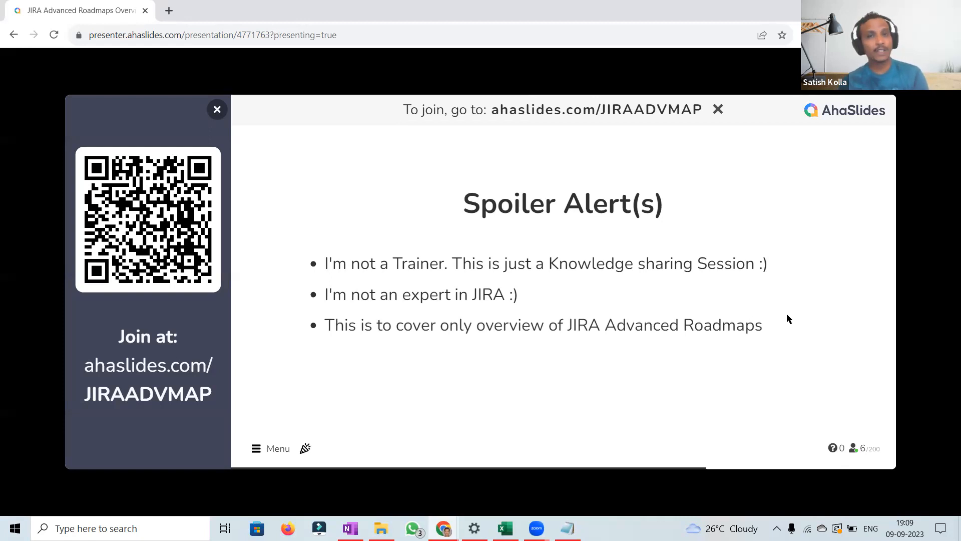
key(Right)
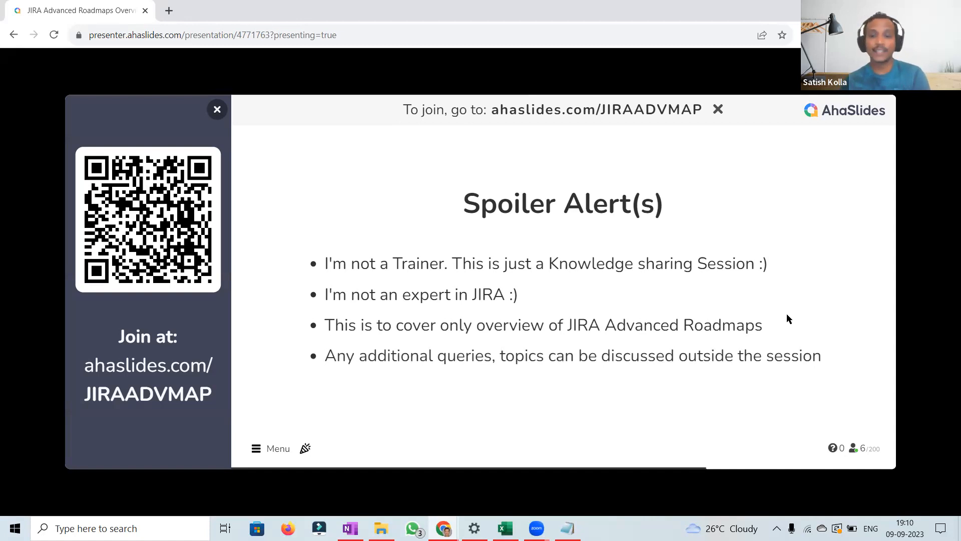
key(Right)
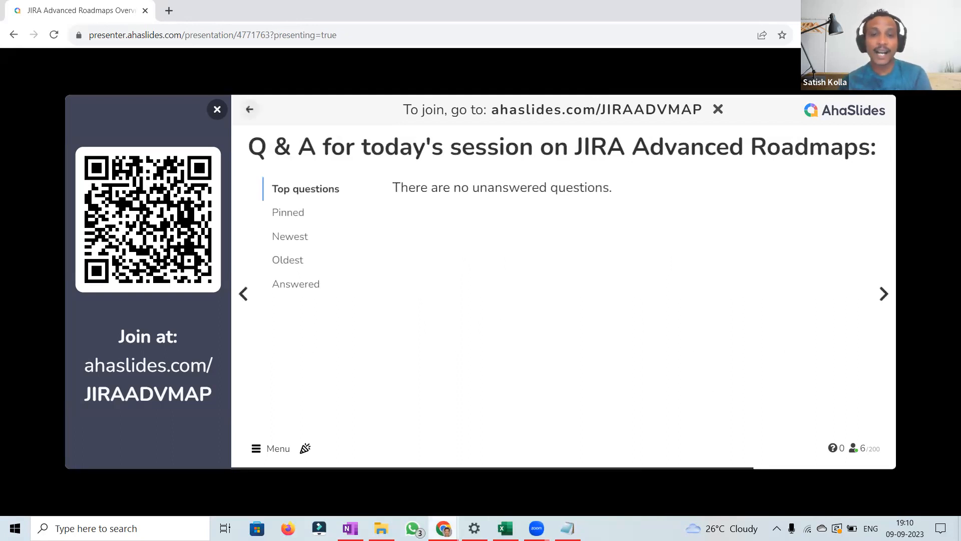
Step: Switch to the browser window showing the BPM board timeline in Jira Software
mouse_move(443, 528)
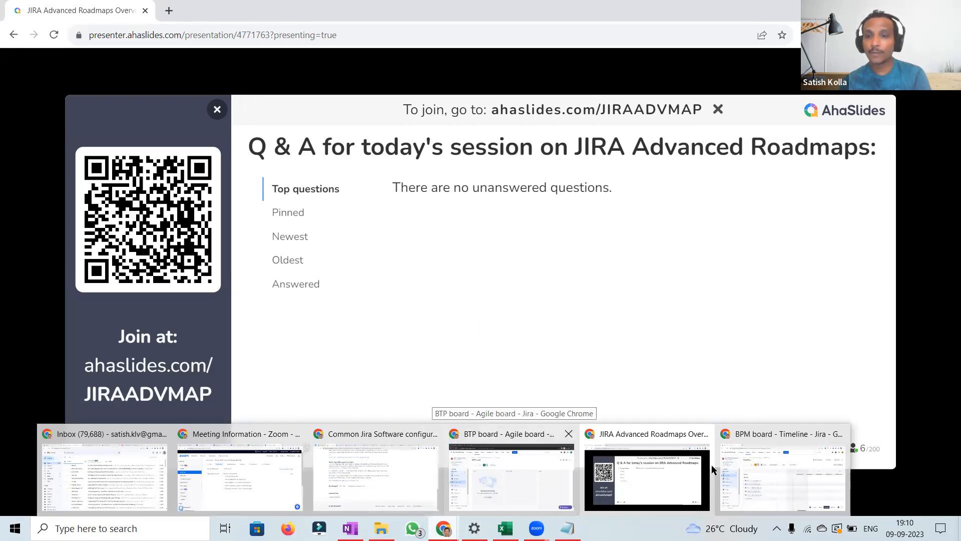
click(737, 465)
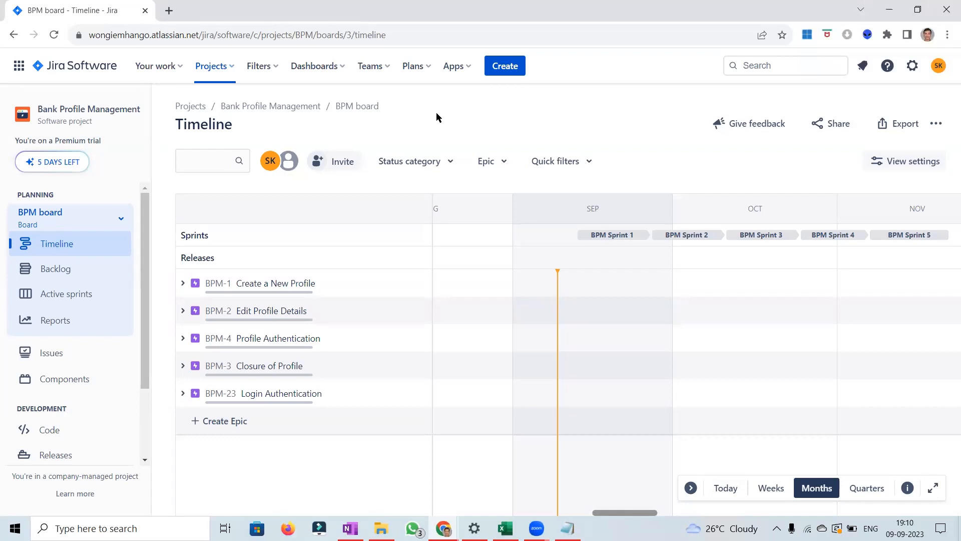
click(232, 70)
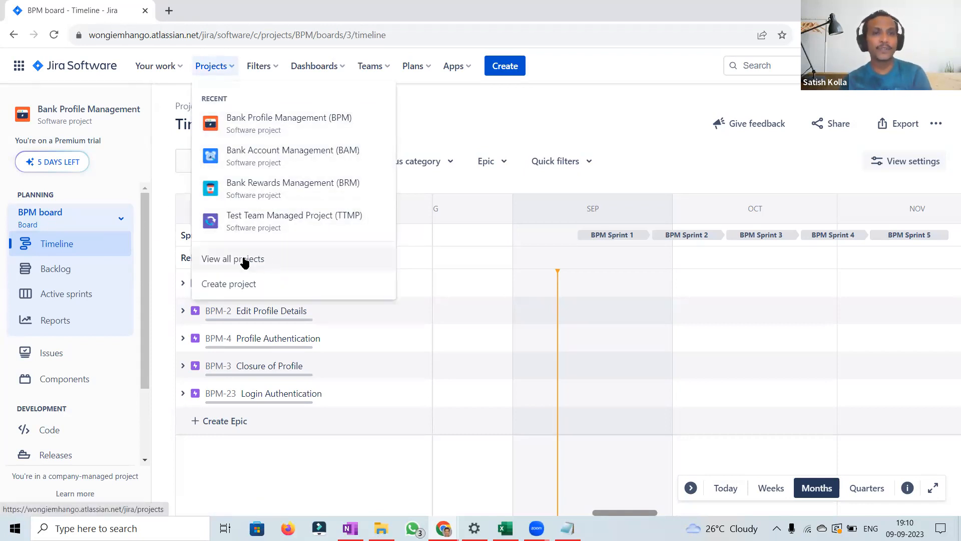
click(579, 127)
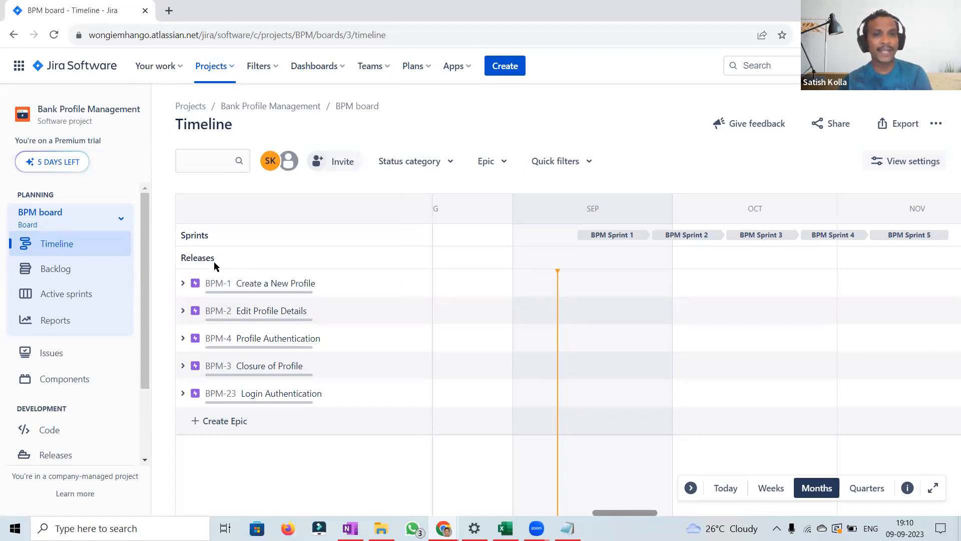
Step: Expand and collapse the BPM-1 Create a New Profile epic to show its child stories
click(181, 285)
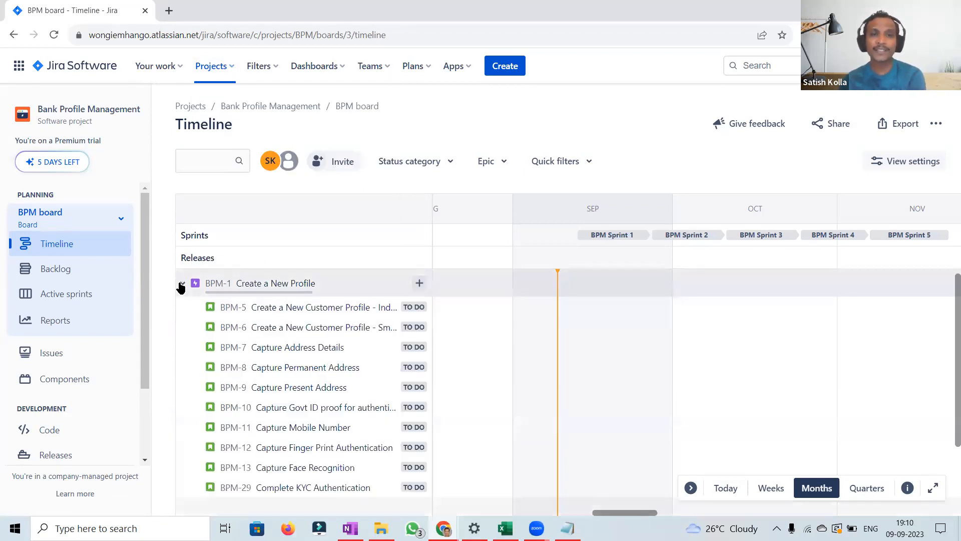
click(181, 284)
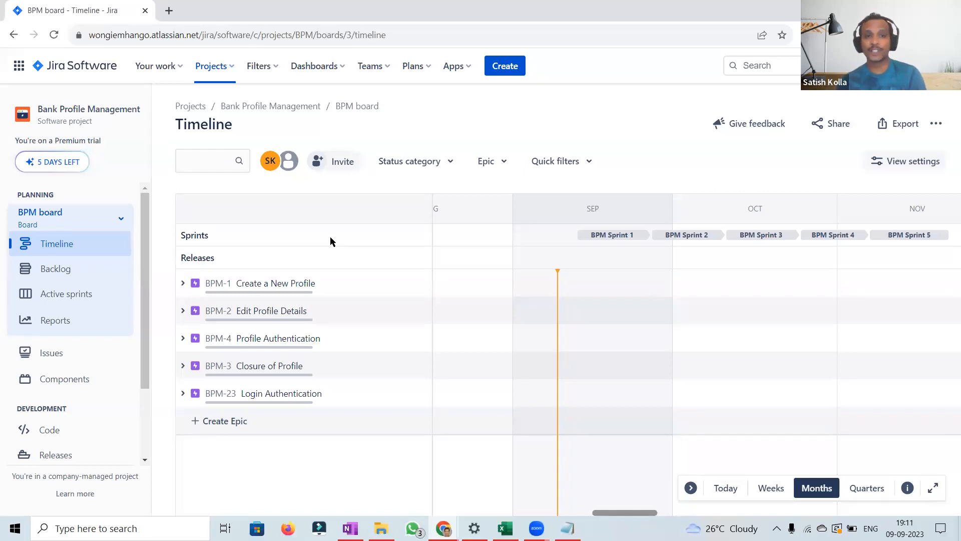
click(183, 284)
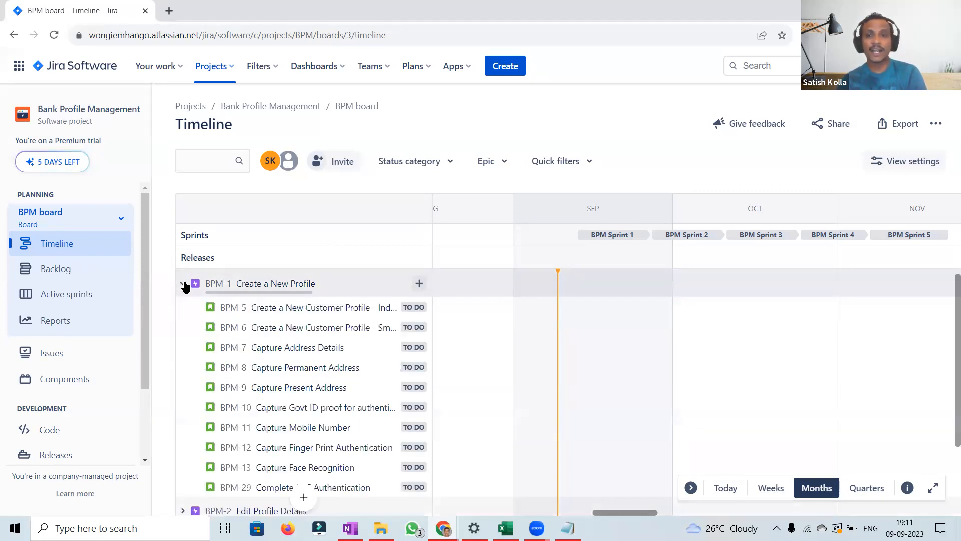
click(183, 284)
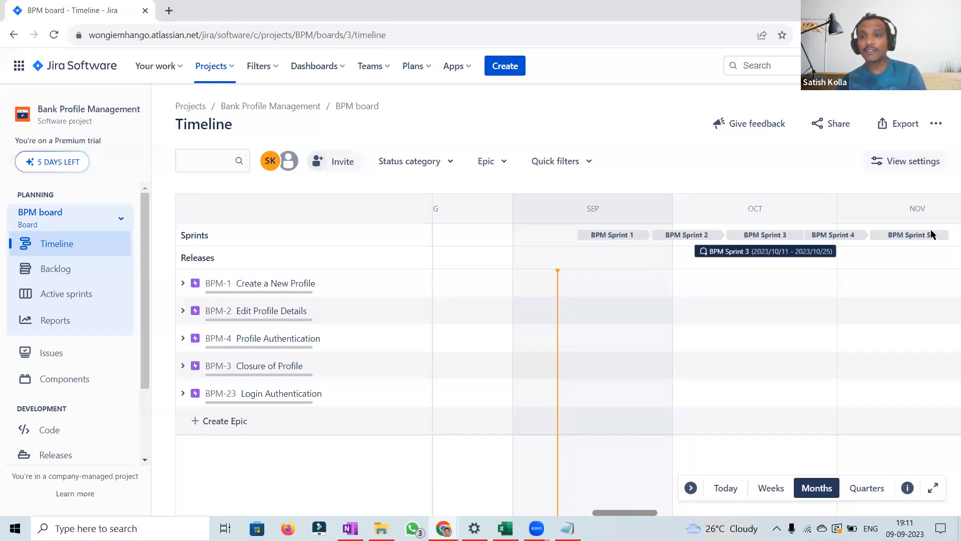
Step: Open the BPM board backlog to view its sprints, then return to the timeline
click(60, 275)
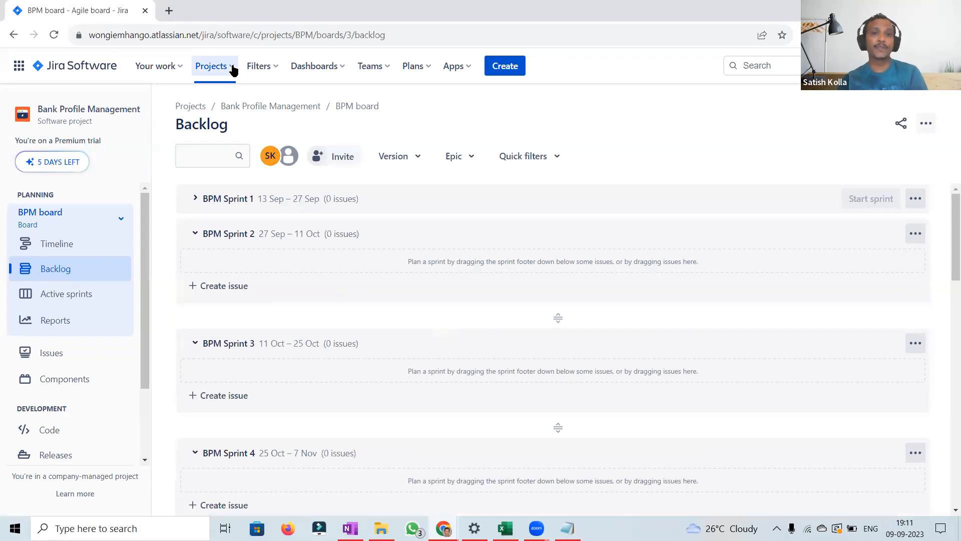
click(232, 68)
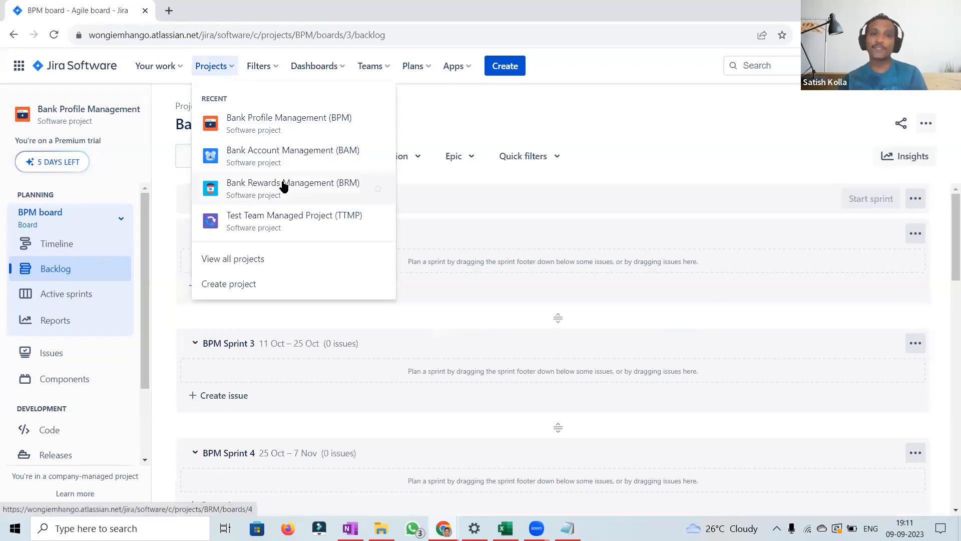
click(467, 124)
click(54, 249)
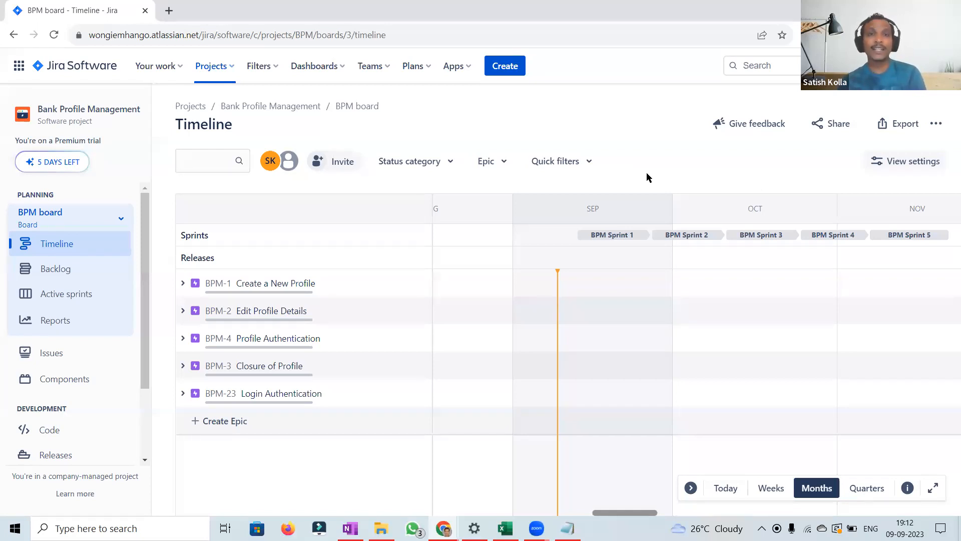
Step: Open the Bank Account Management project and its timeline
click(225, 68)
click(315, 166)
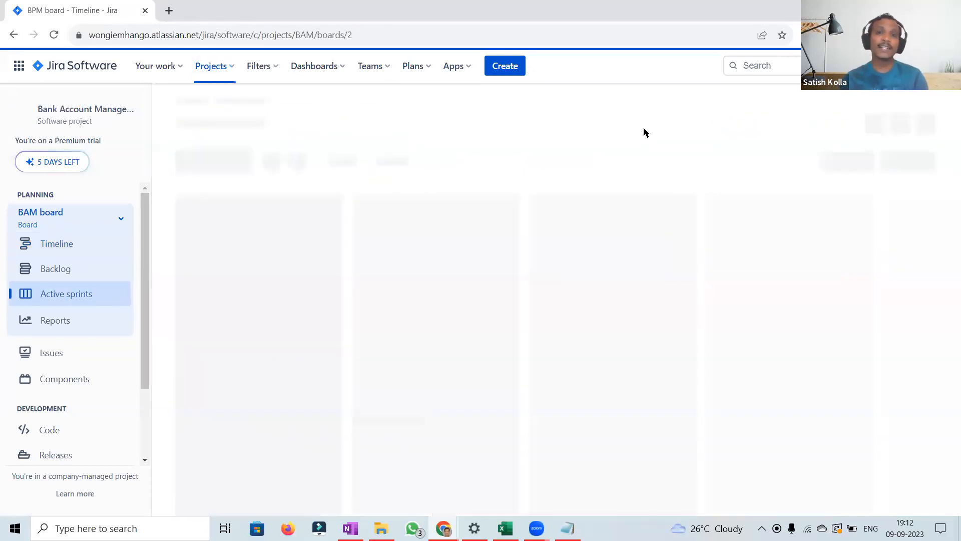
click(46, 249)
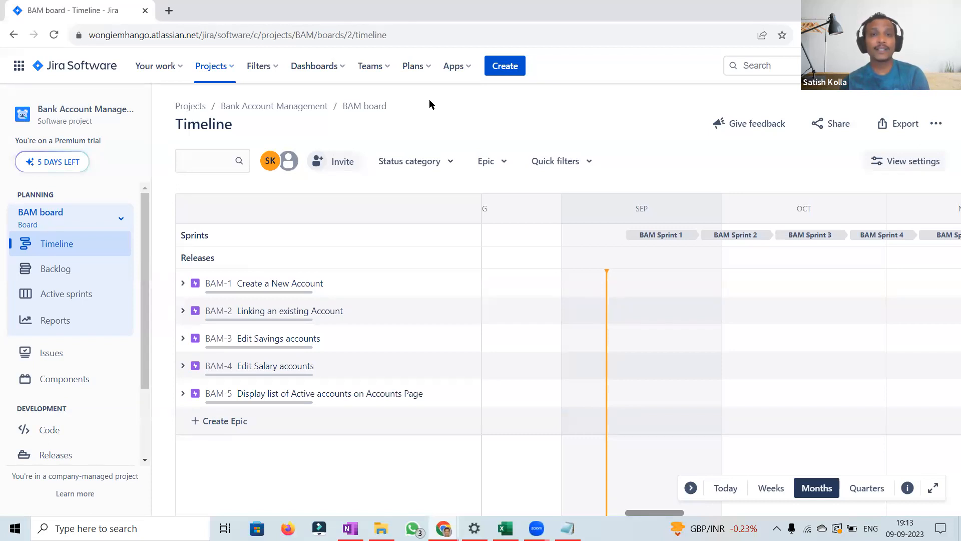
Step: Start creating a new plan and name it Advanced Roadmaps Demo
click(432, 70)
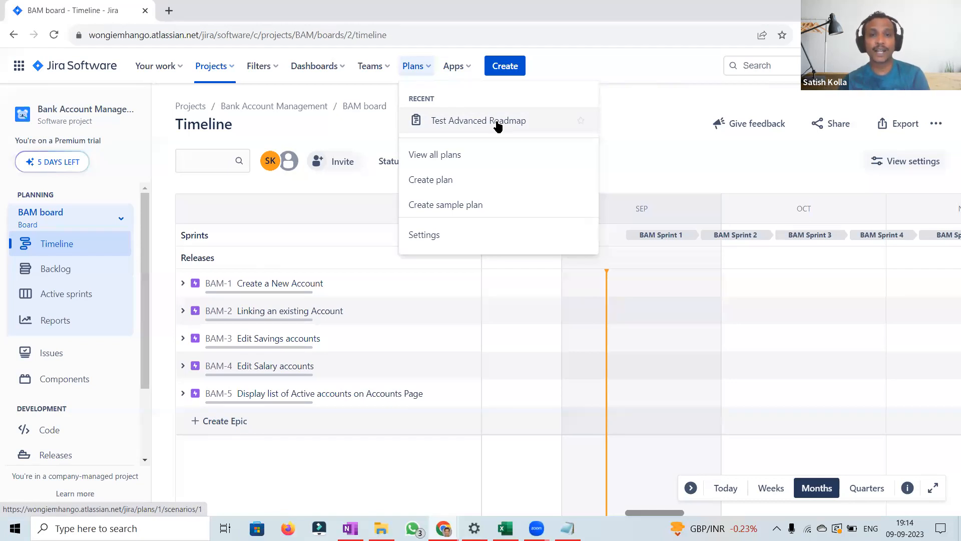
click(480, 181)
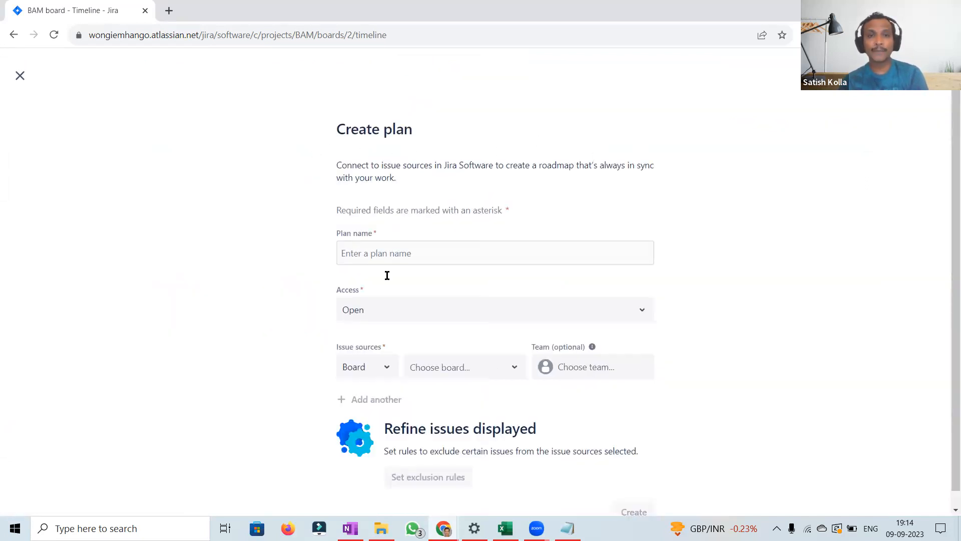
click(400, 253)
text(Ad)
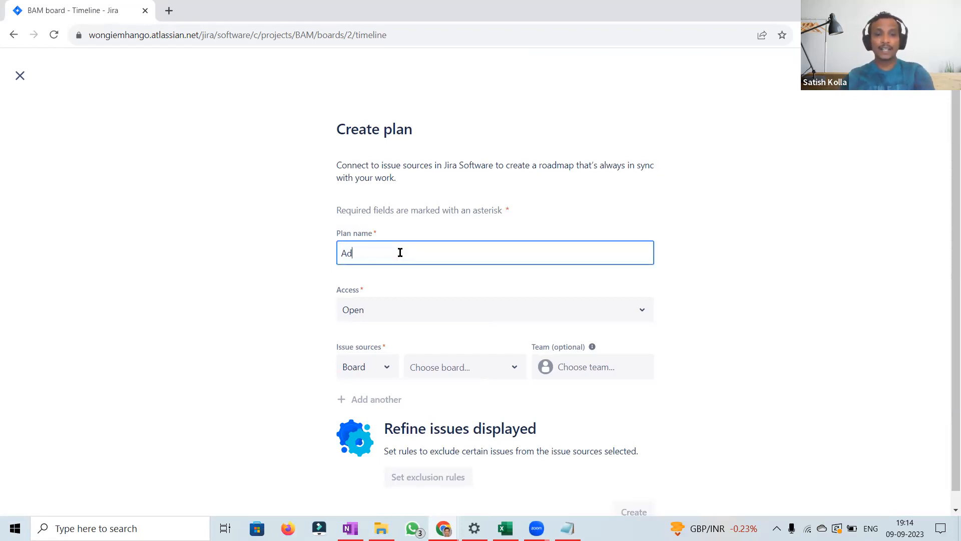
text(vanced Roadmaps Demo)
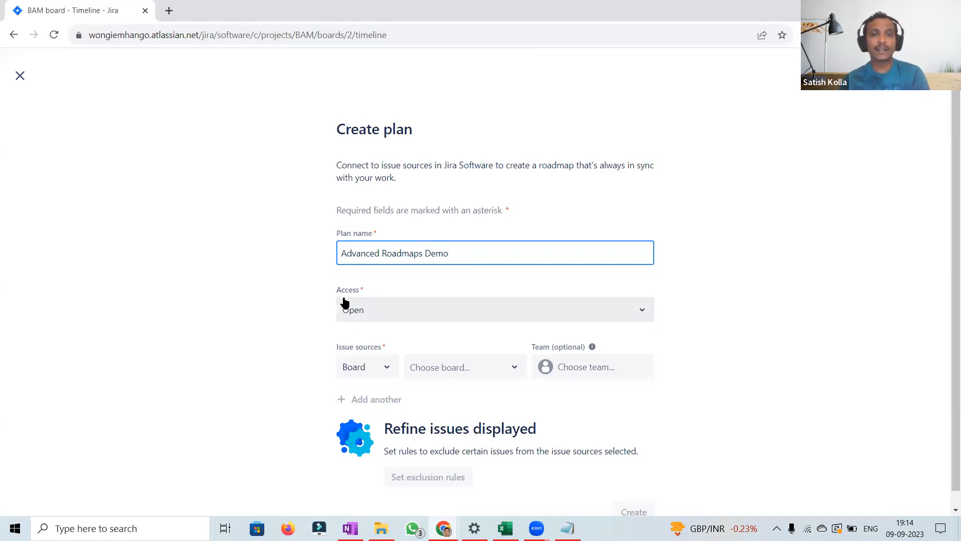
Step: Review the plan's access options and keep access set to Open
click(539, 311)
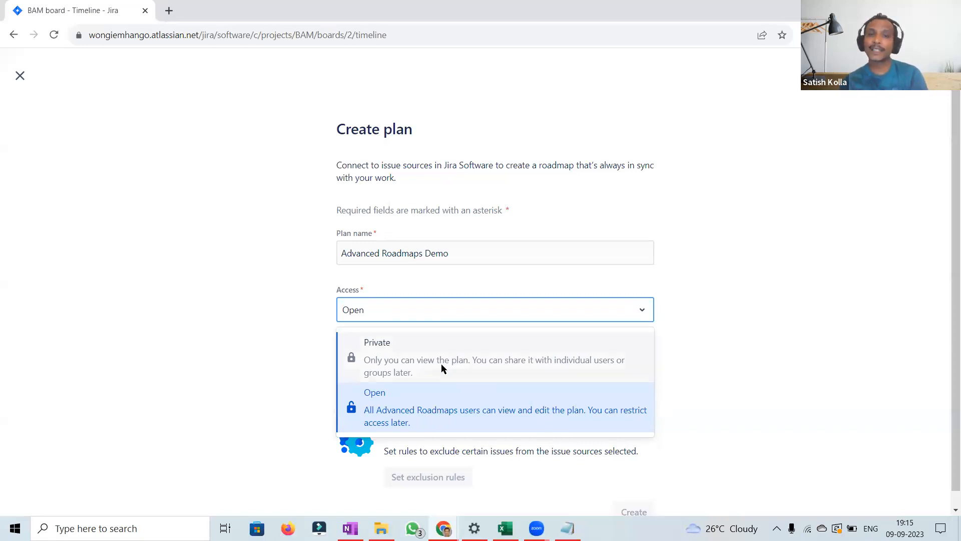
click(430, 409)
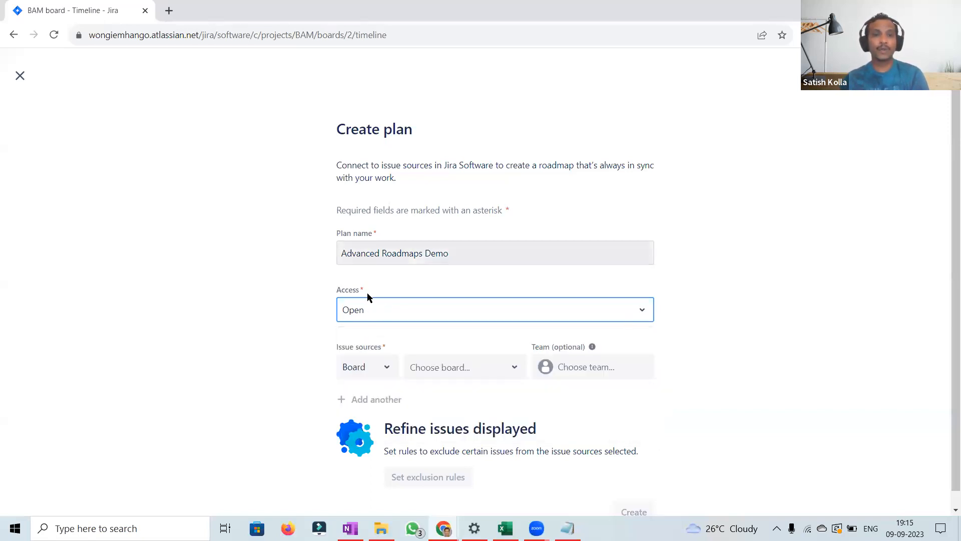
click(396, 314)
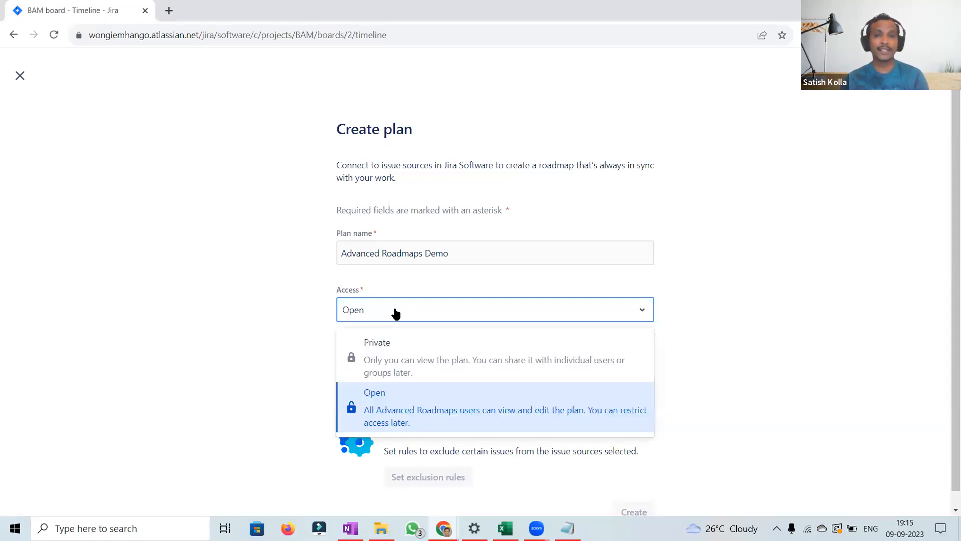
click(320, 301)
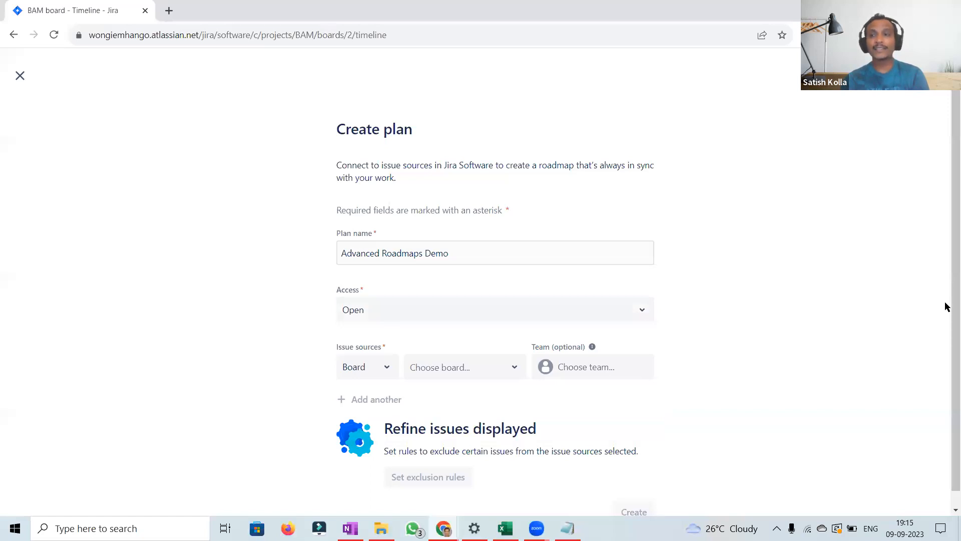
Step: Keep Board as the issue source type and choose the BAM board as the first source
scroll(947, 306, down, 1)
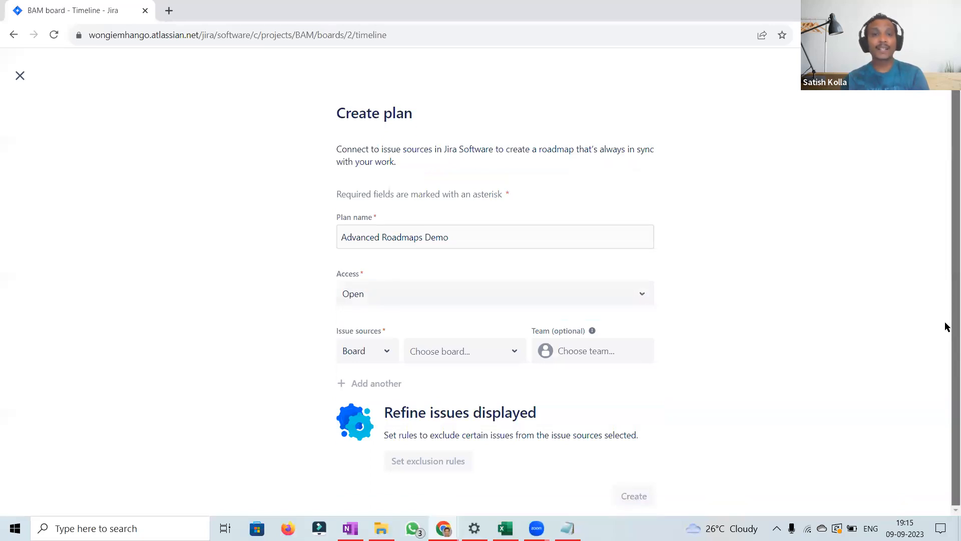
click(382, 354)
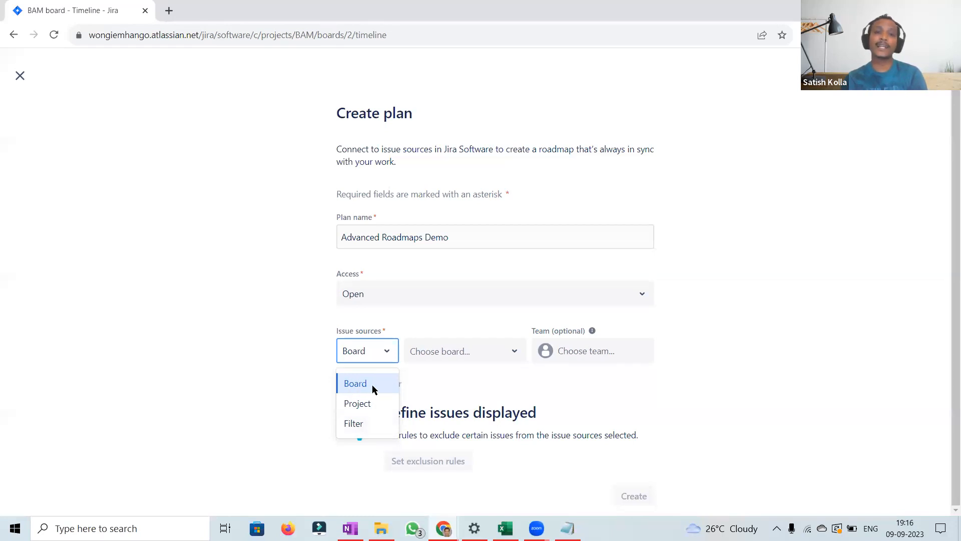
click(413, 382)
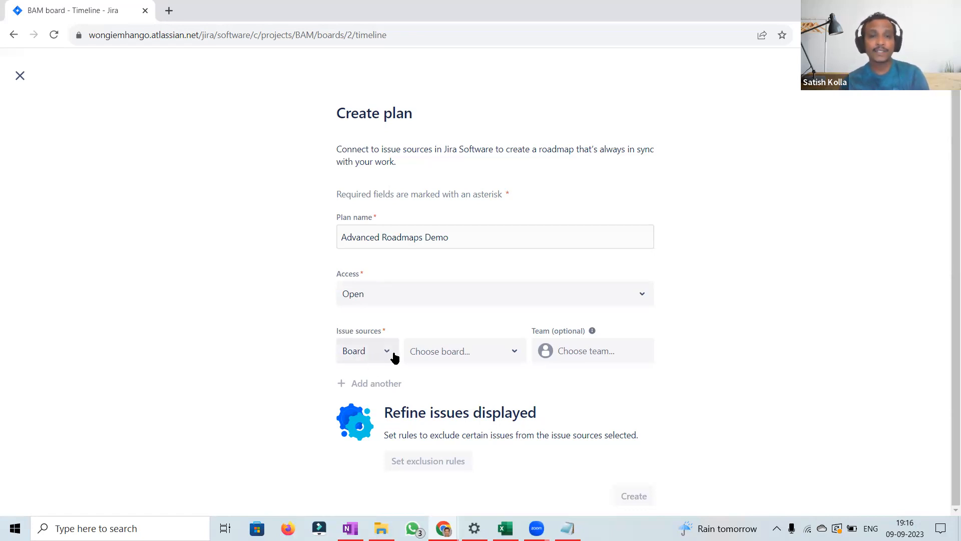
click(515, 352)
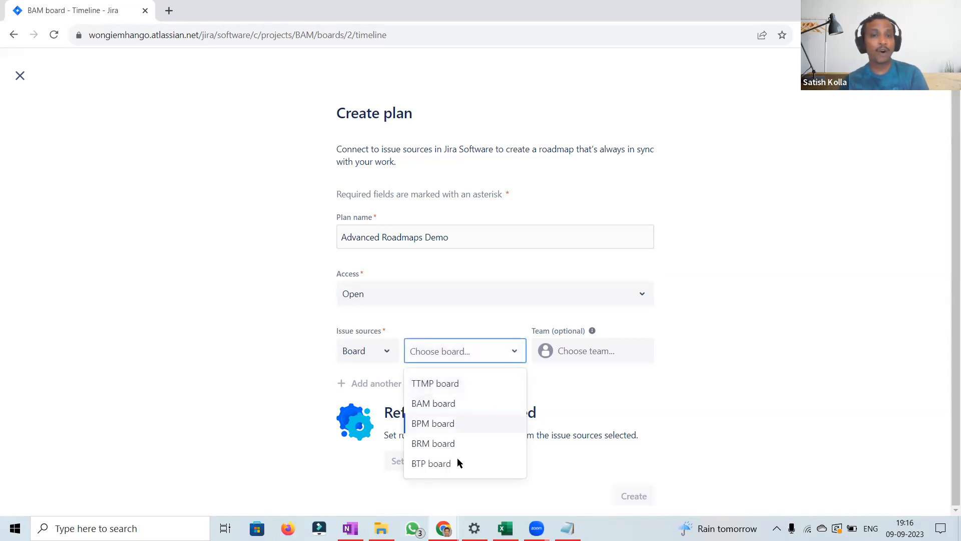
click(464, 400)
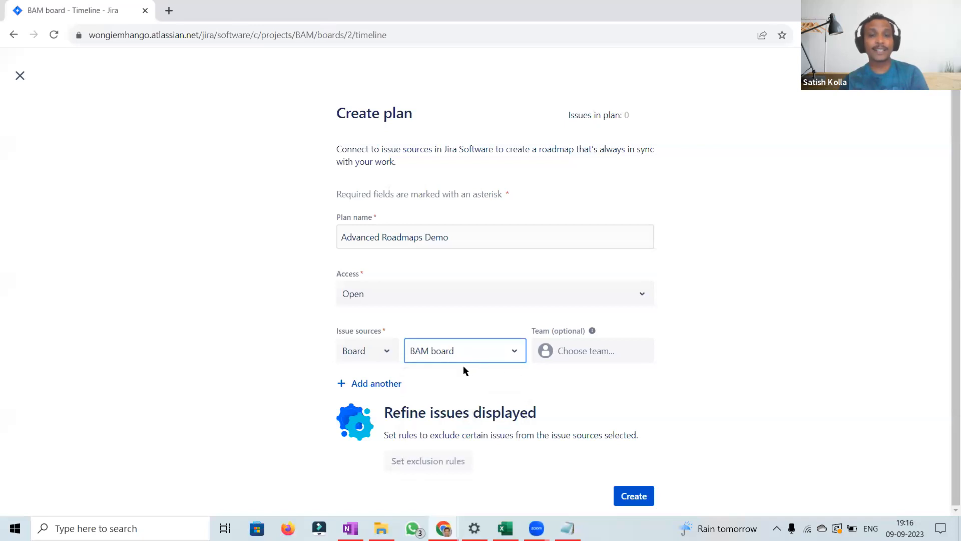
Step: Add a second issue source and set it to the BPM board
click(378, 385)
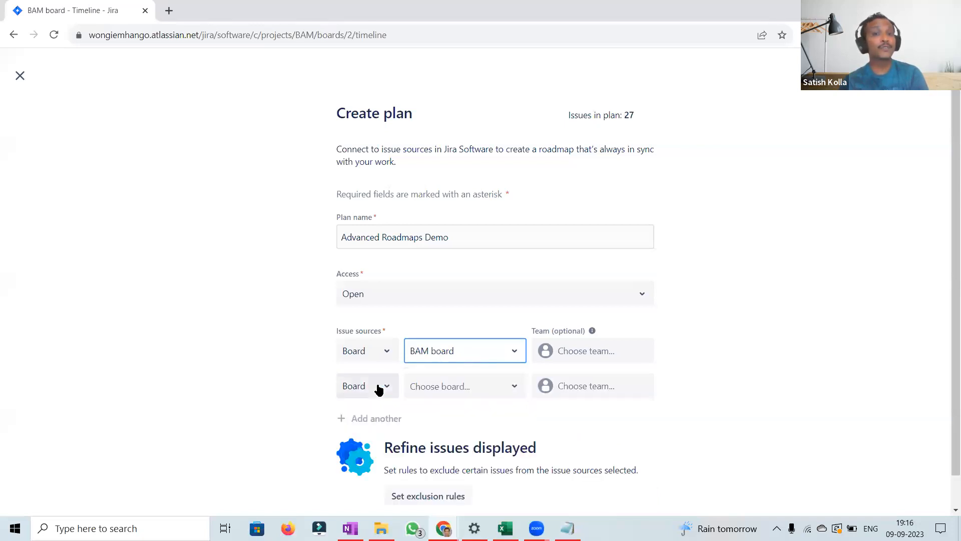
click(455, 391)
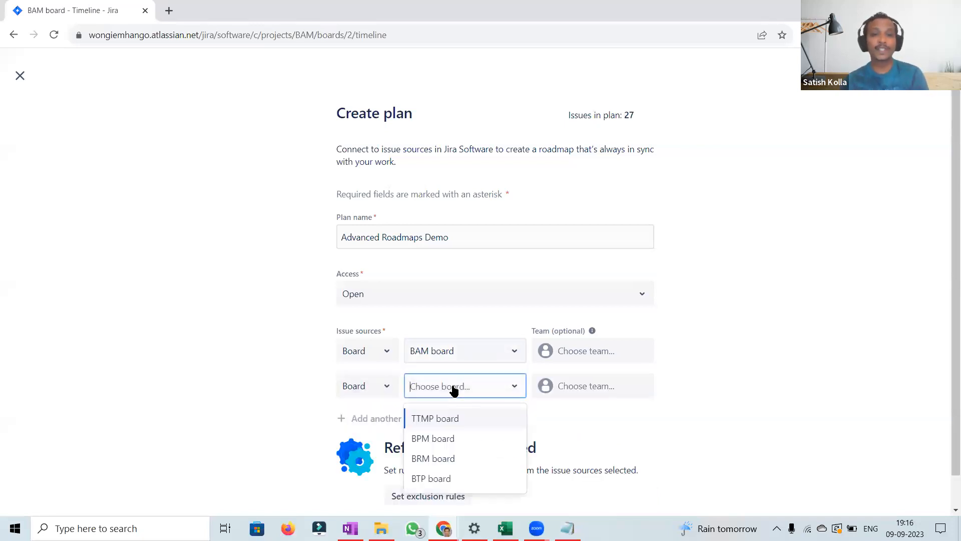
click(443, 440)
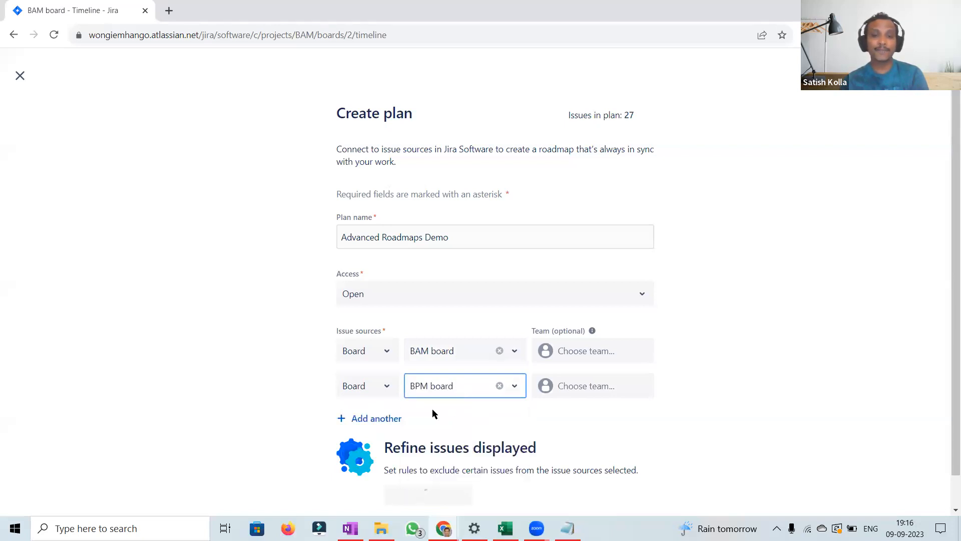
Step: Add a third issue source and set it to the BRM board
click(372, 420)
click(456, 415)
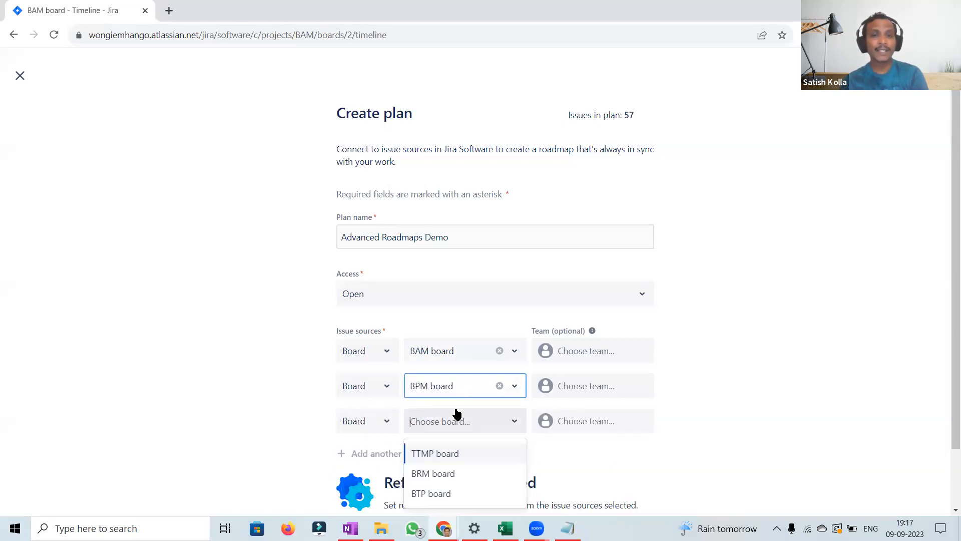
click(450, 473)
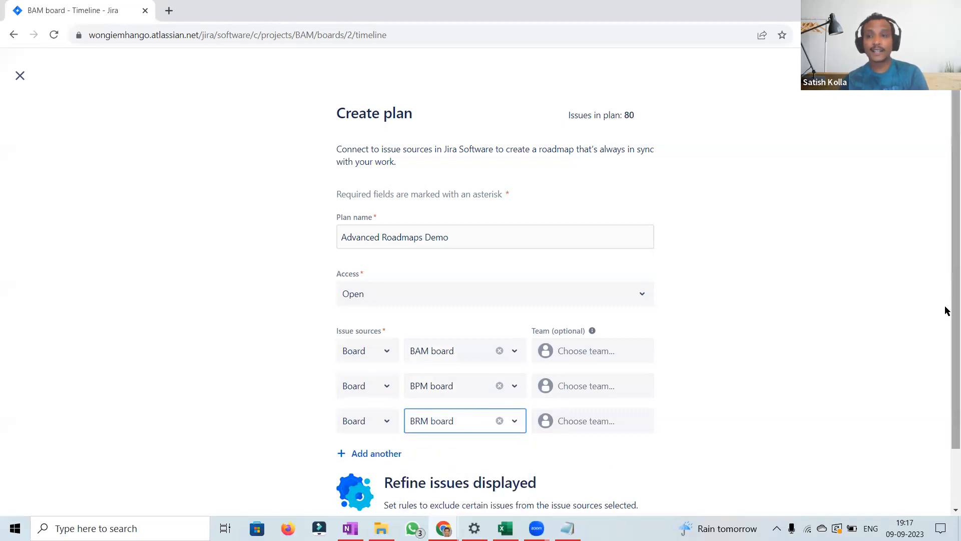
scroll(946, 351, down, 2)
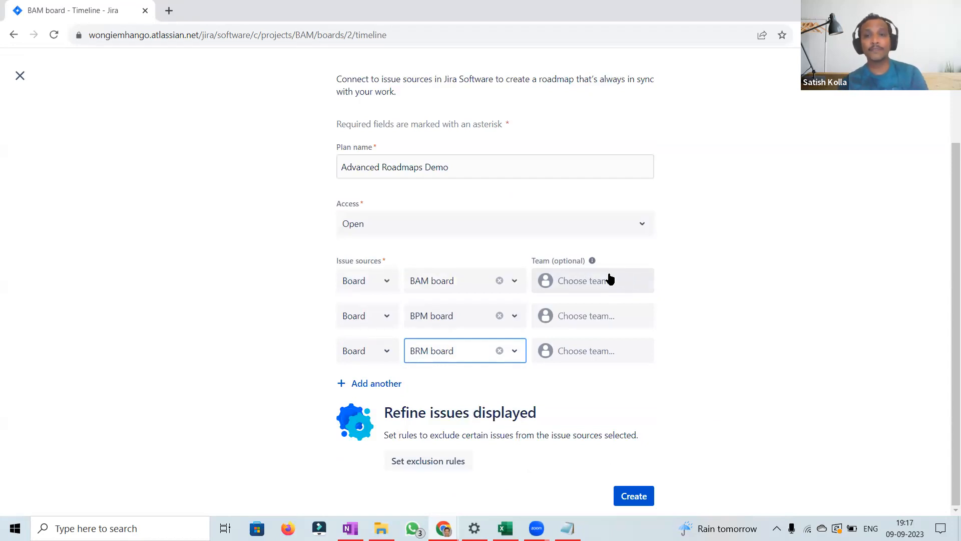
mouse_move(592, 261)
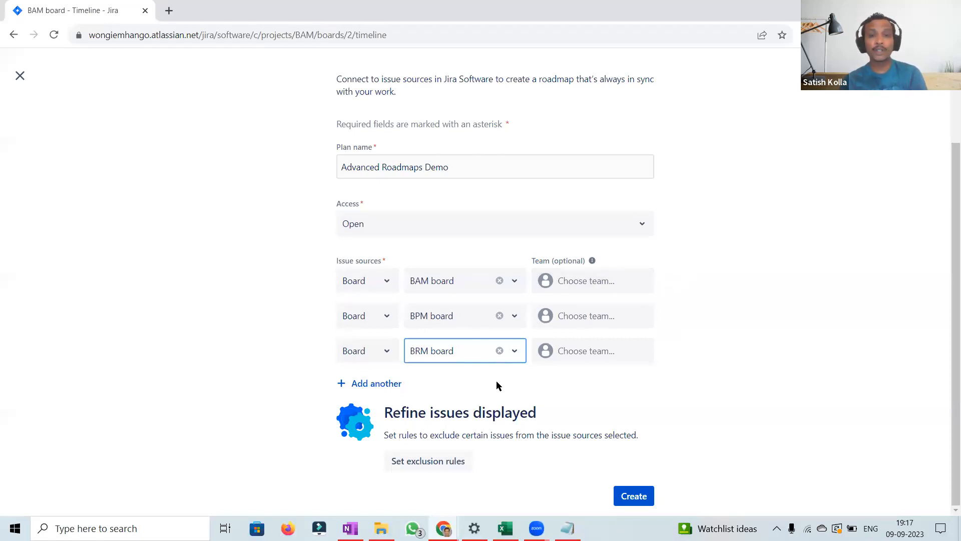
click(387, 383)
click(382, 396)
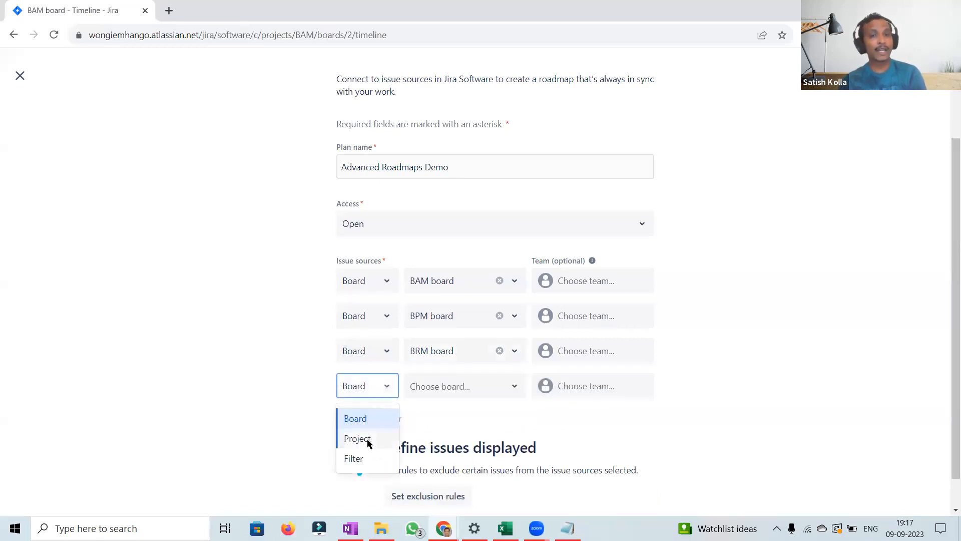
click(443, 424)
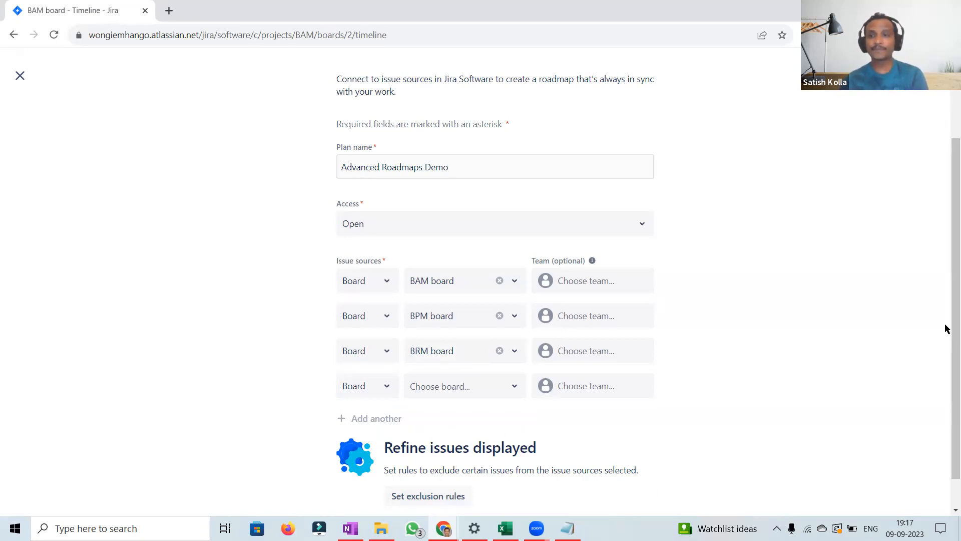
Step: Open the exclusion rules page, review its filters, and return to the plan form
scroll(947, 372, down, 1)
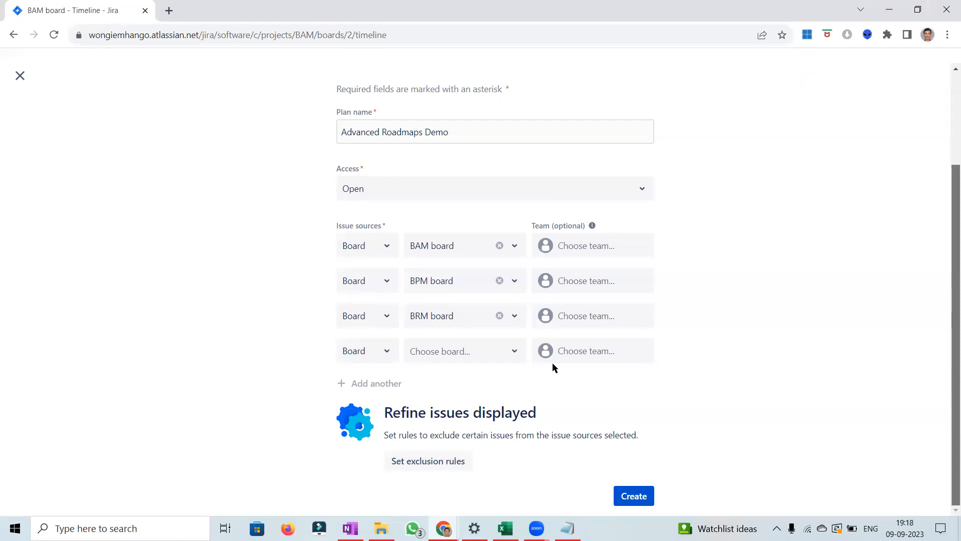
click(433, 465)
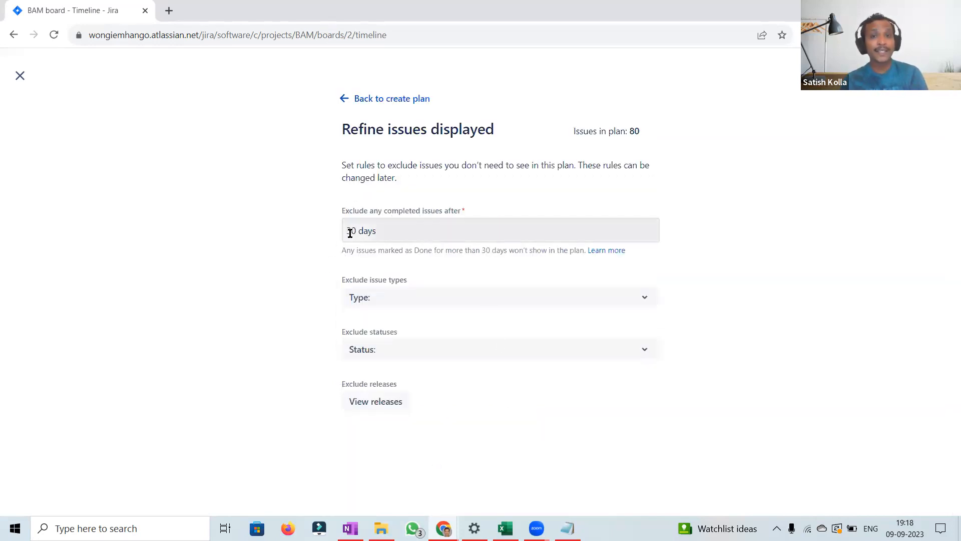
click(405, 299)
click(692, 321)
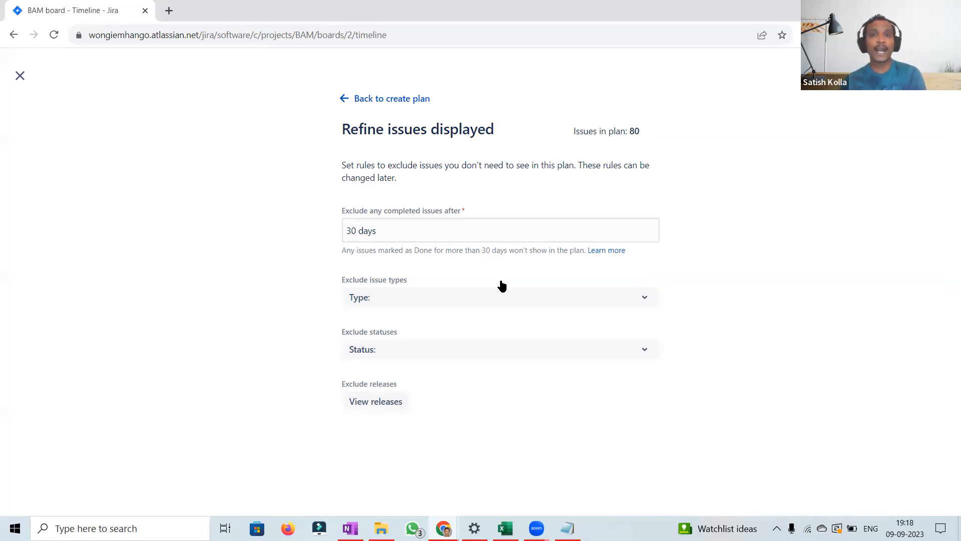
drag(573, 133, 646, 137)
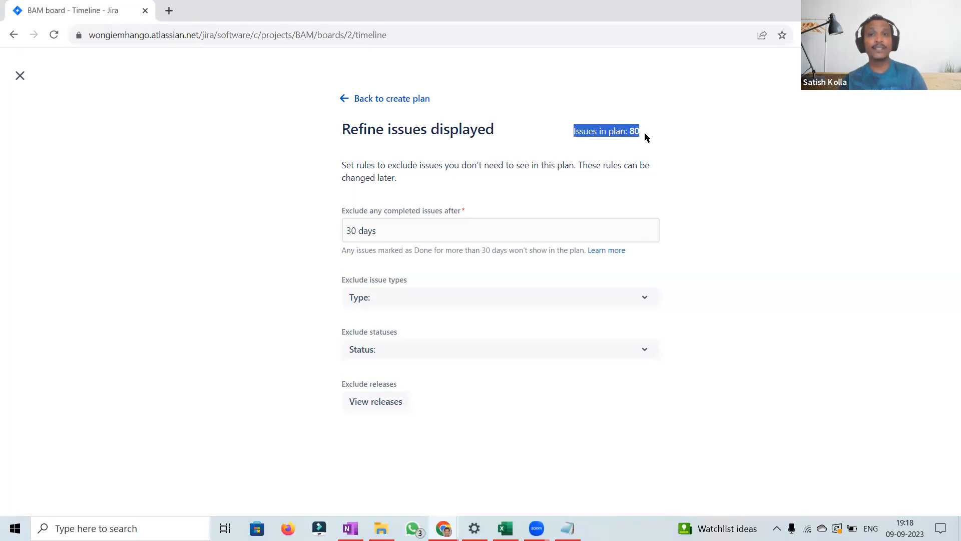
click(644, 133)
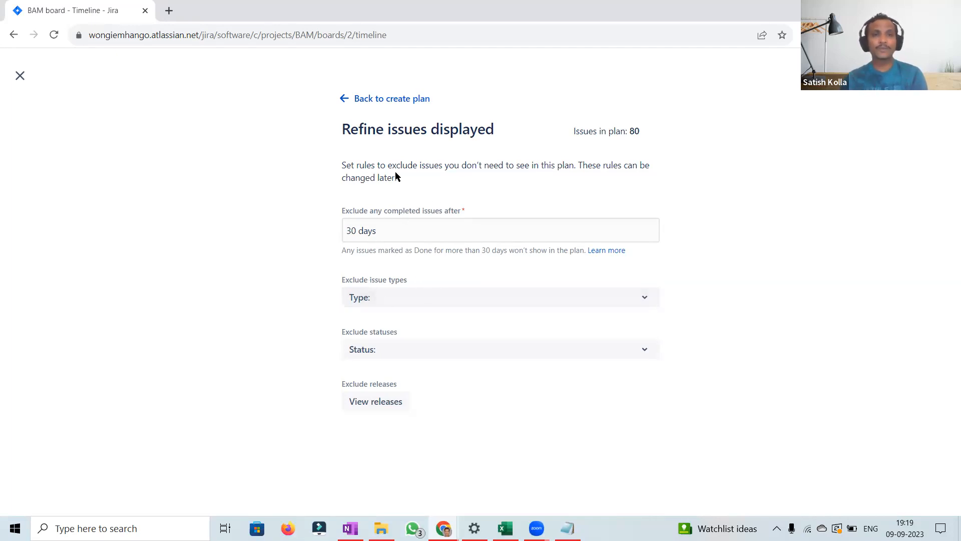
click(347, 100)
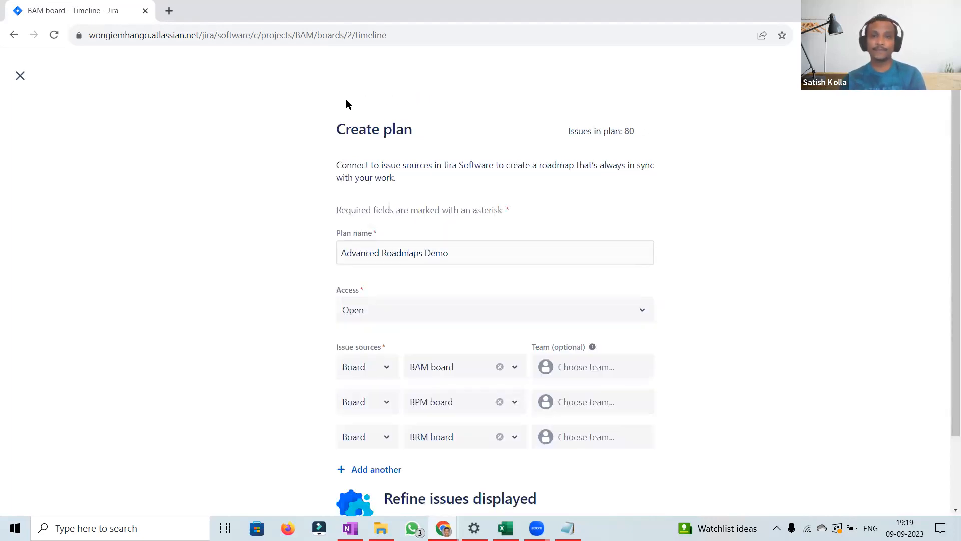
Step: Create the Advanced Roadmaps Demo plan
scroll(947, 351, down, 2)
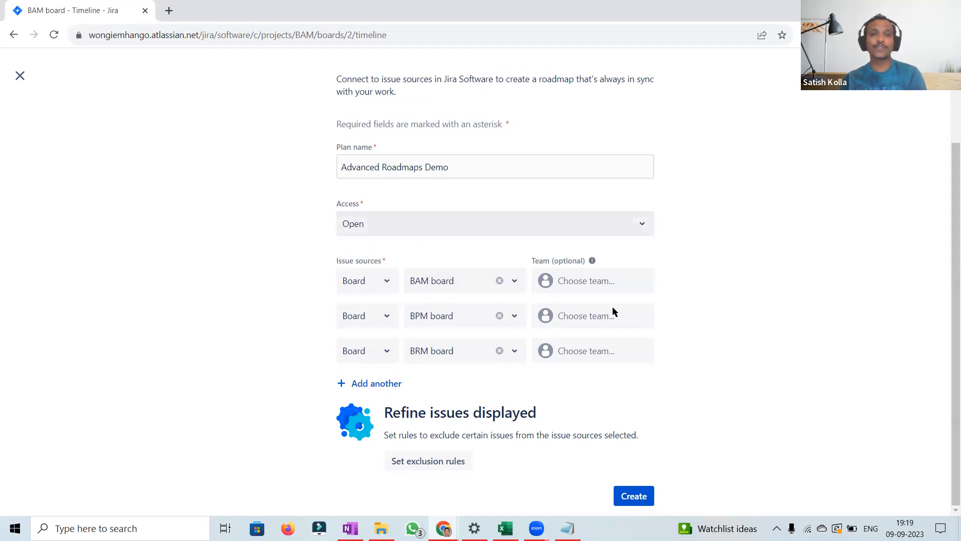
click(634, 495)
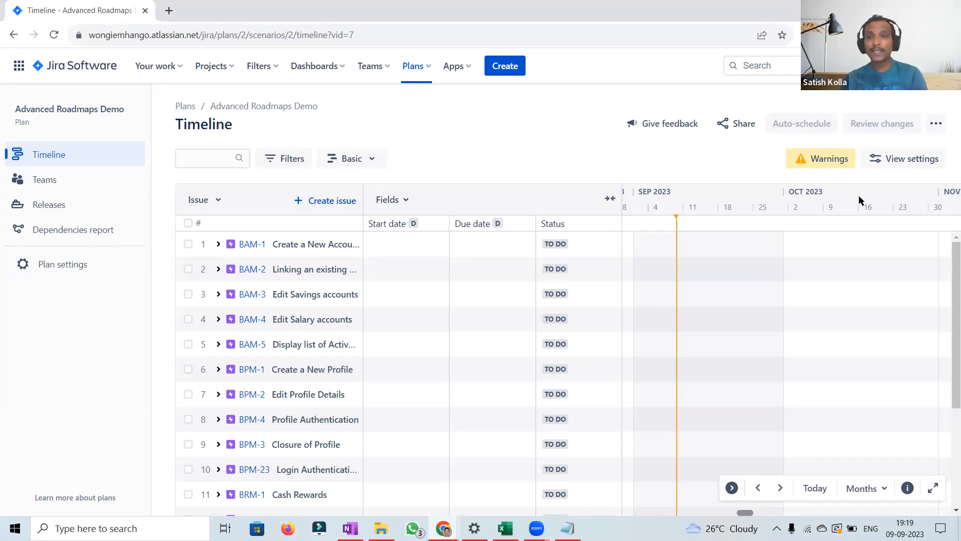
Step: Review the timeline scale options and expand then collapse the BAM-1 epic's child issues
click(882, 490)
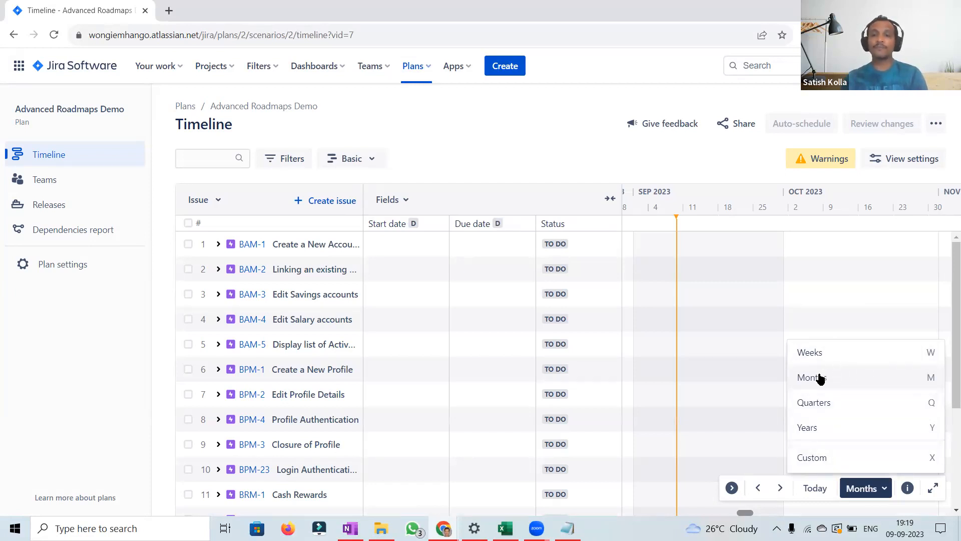
click(722, 148)
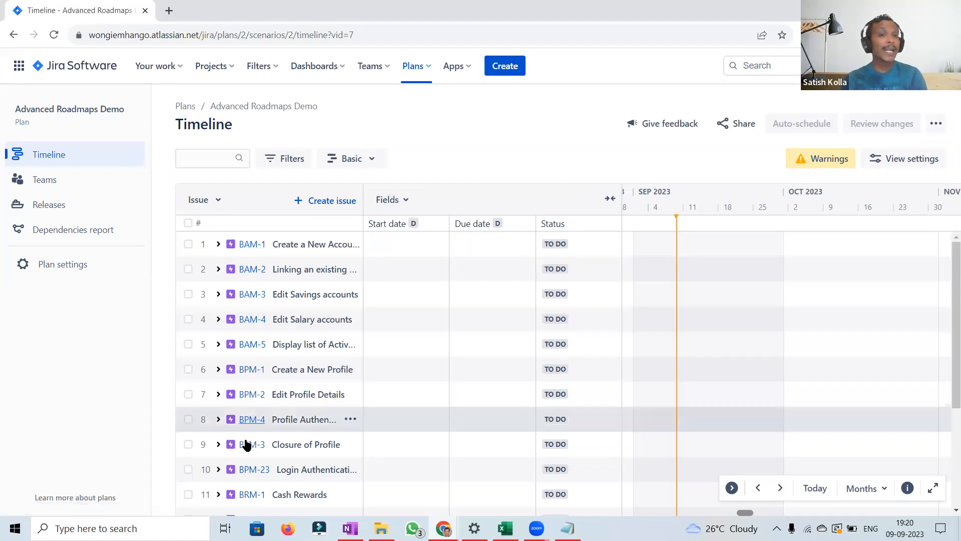
click(218, 244)
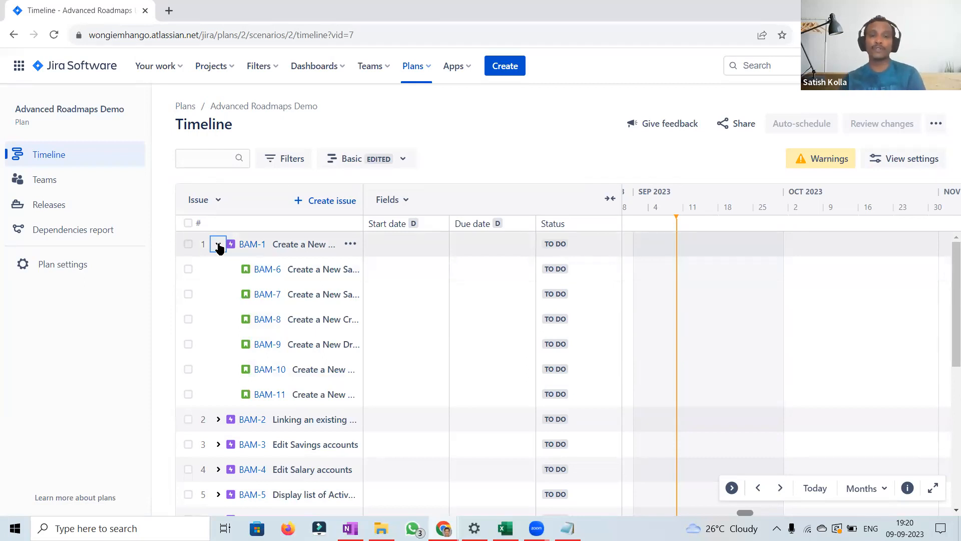
click(219, 245)
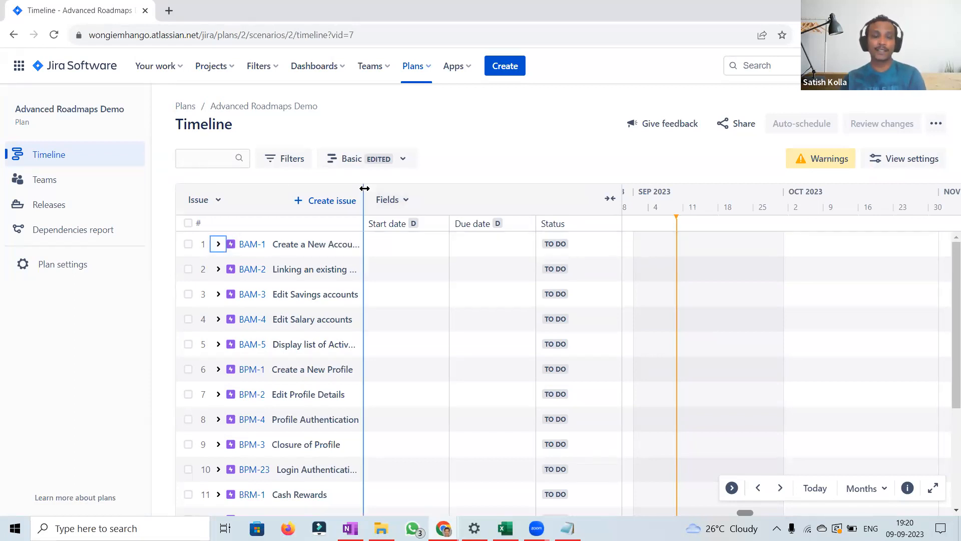
Step: Widen the issue column and browse the fields available to add to the timeline
drag(460, 189, 458, 190)
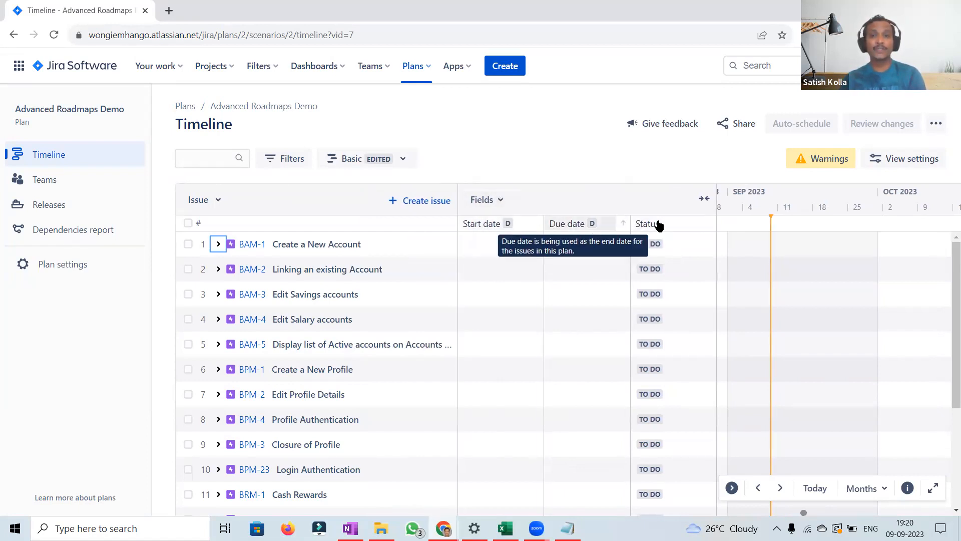
click(499, 200)
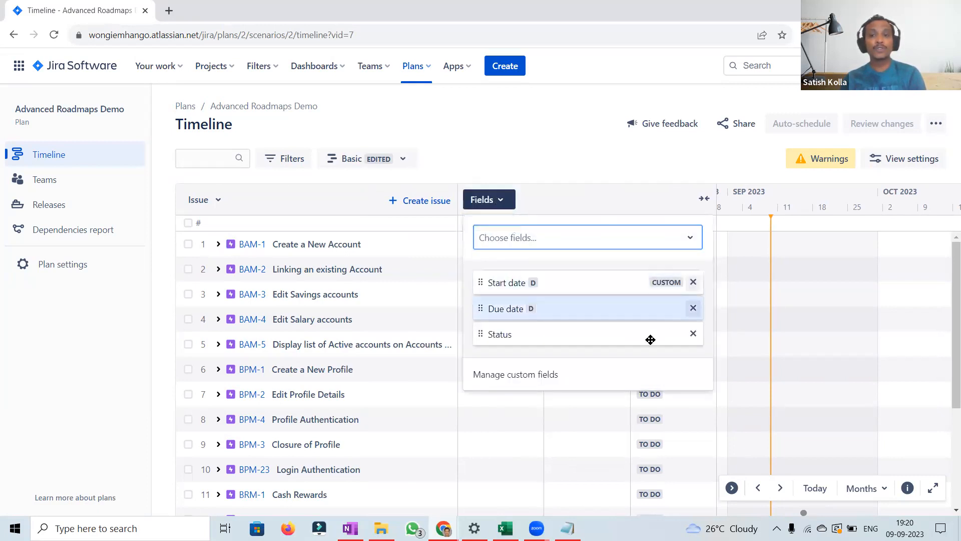
click(524, 239)
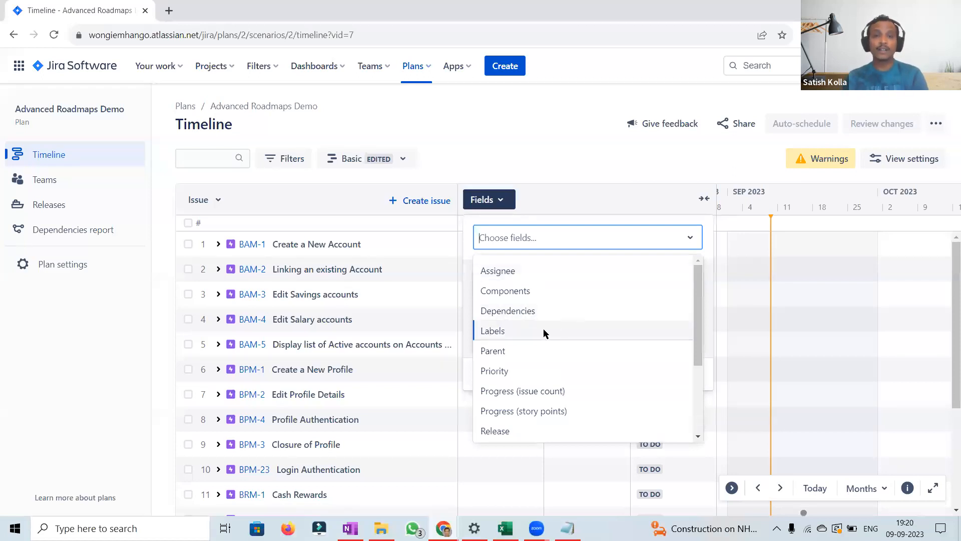
click(698, 381)
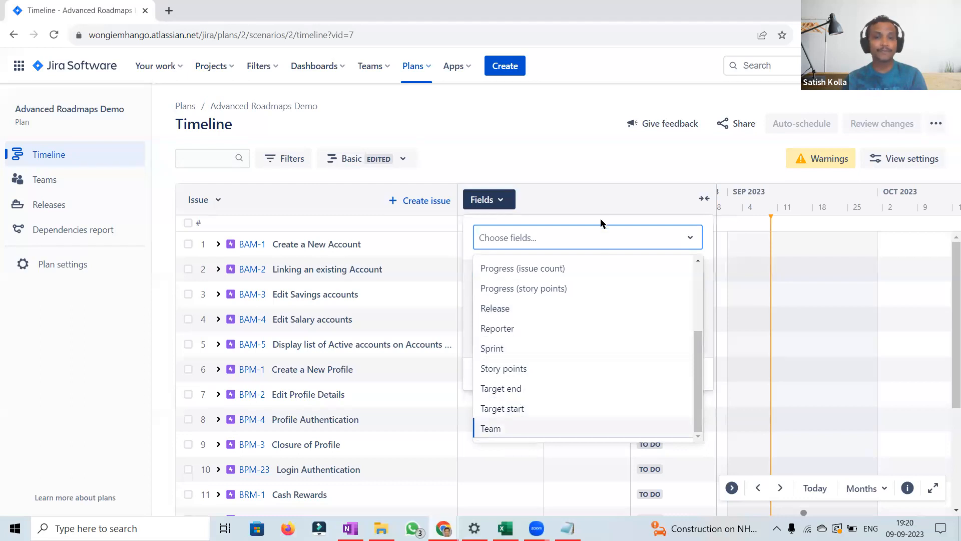
click(551, 154)
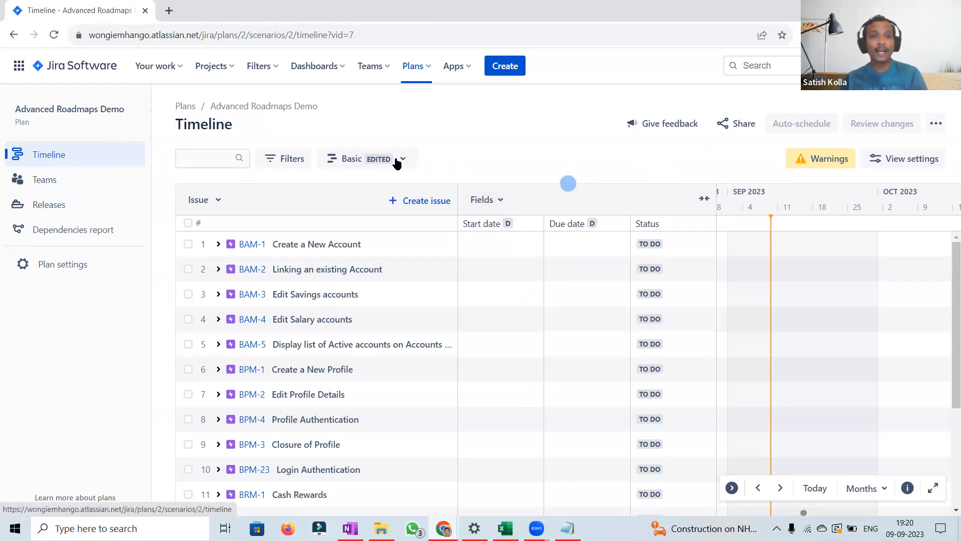
Step: Filter the timeline hierarchy to start from Story instead of Epic
click(294, 169)
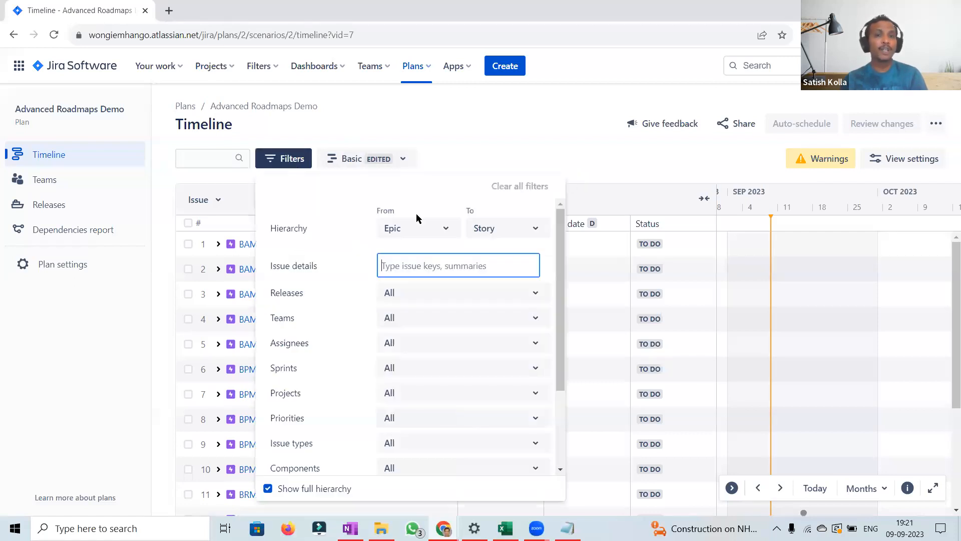
click(446, 231)
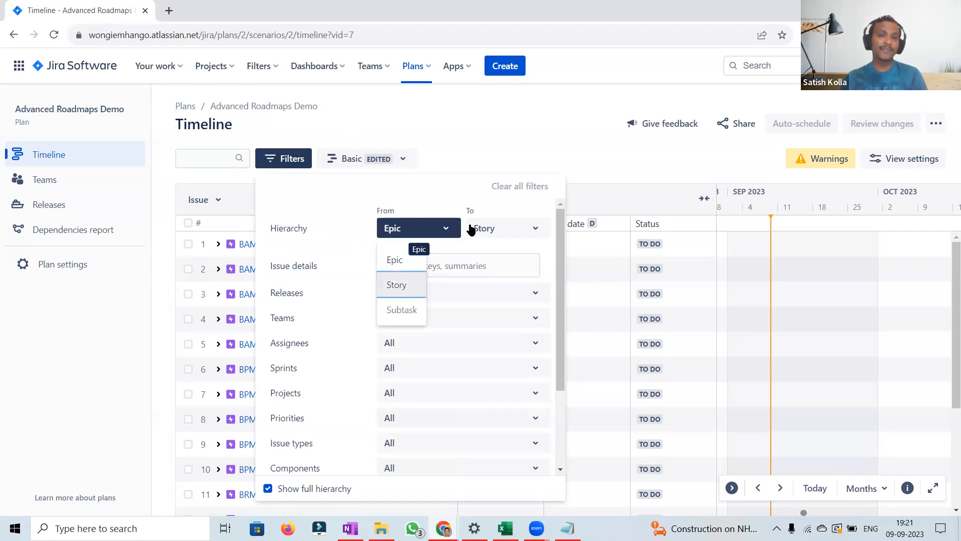
click(397, 284)
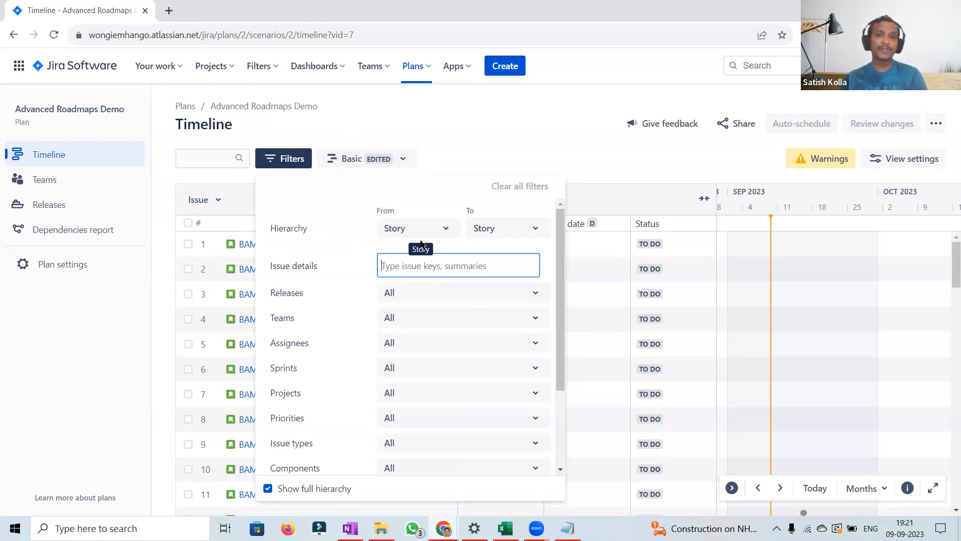
click(569, 149)
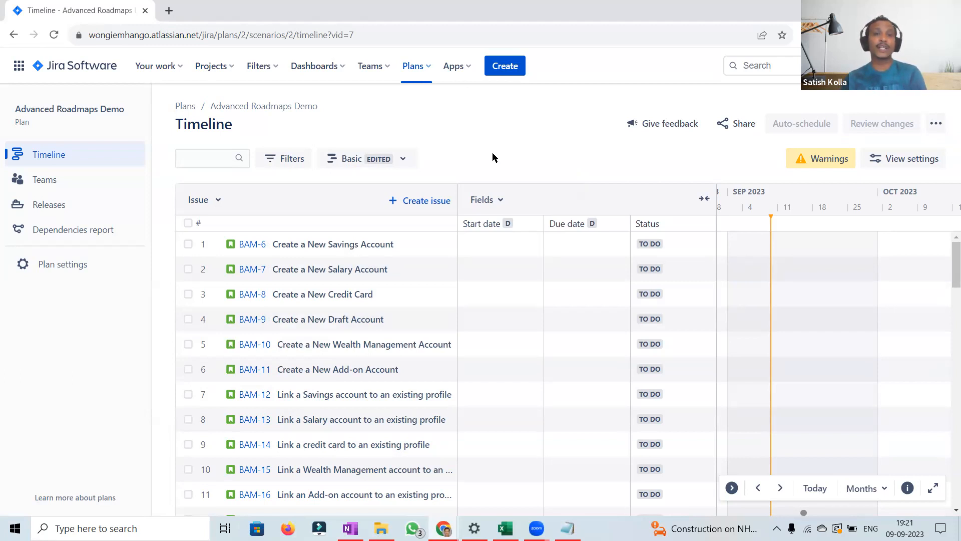
Step: Set the hierarchy filter back to run from Epic to Story
click(275, 164)
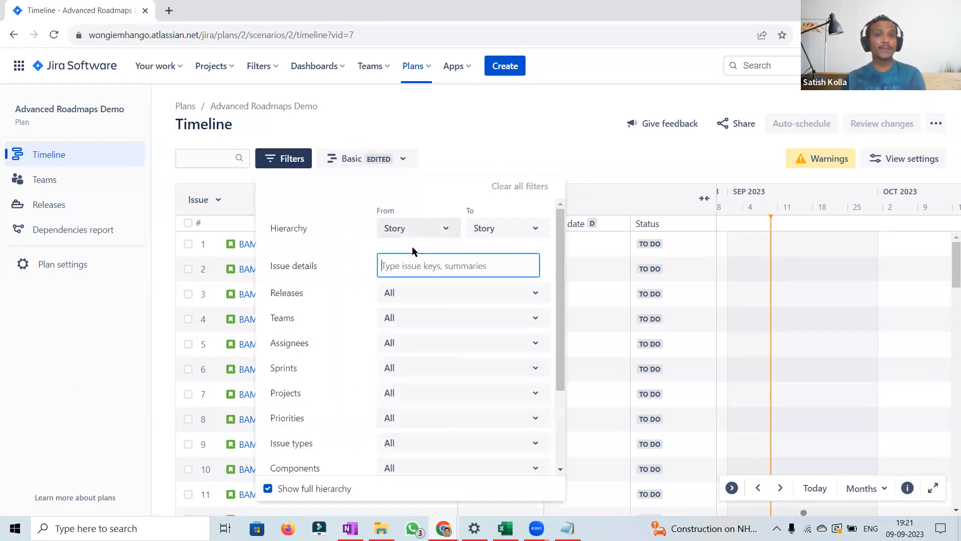
click(408, 228)
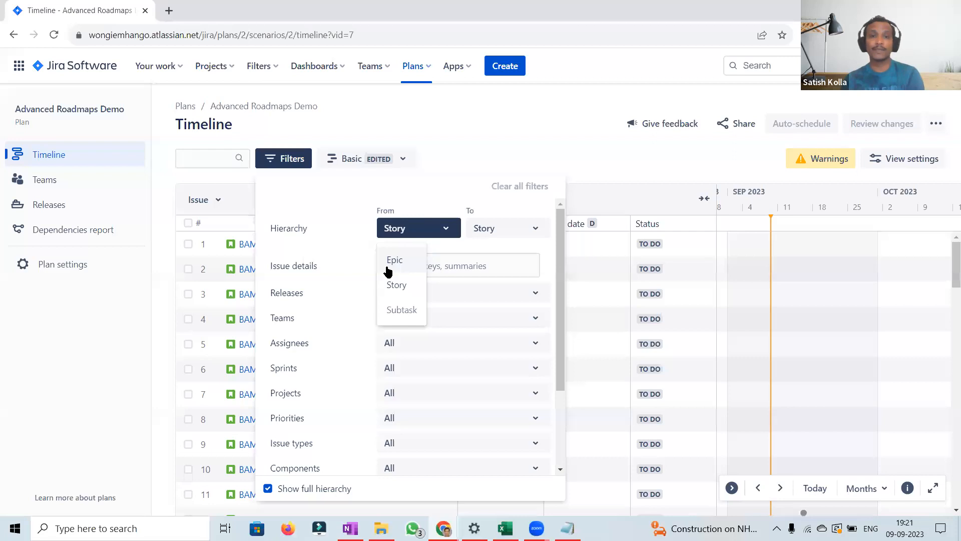
key(Tab)
click(521, 231)
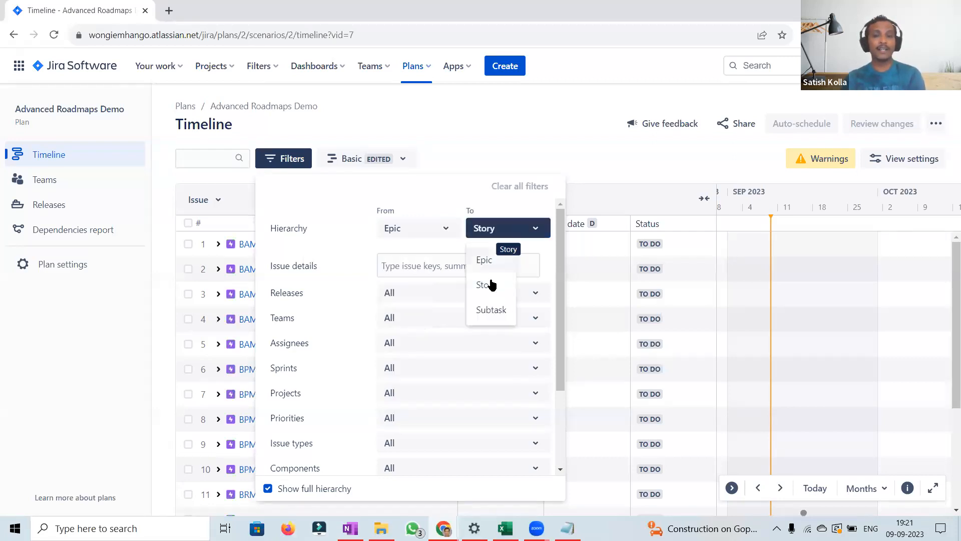
click(434, 196)
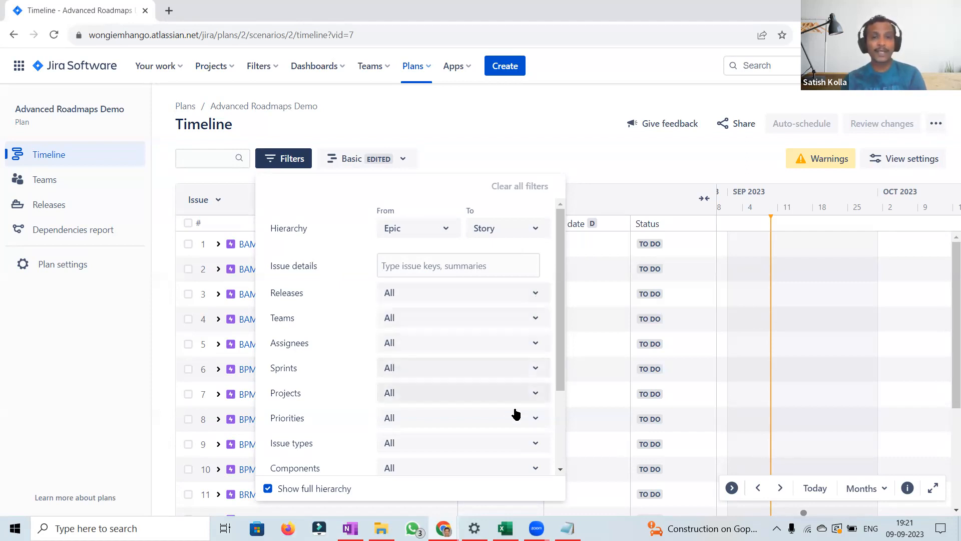
Step: Scroll through the remaining filter options and close the filters
scroll(561, 433, down, 3)
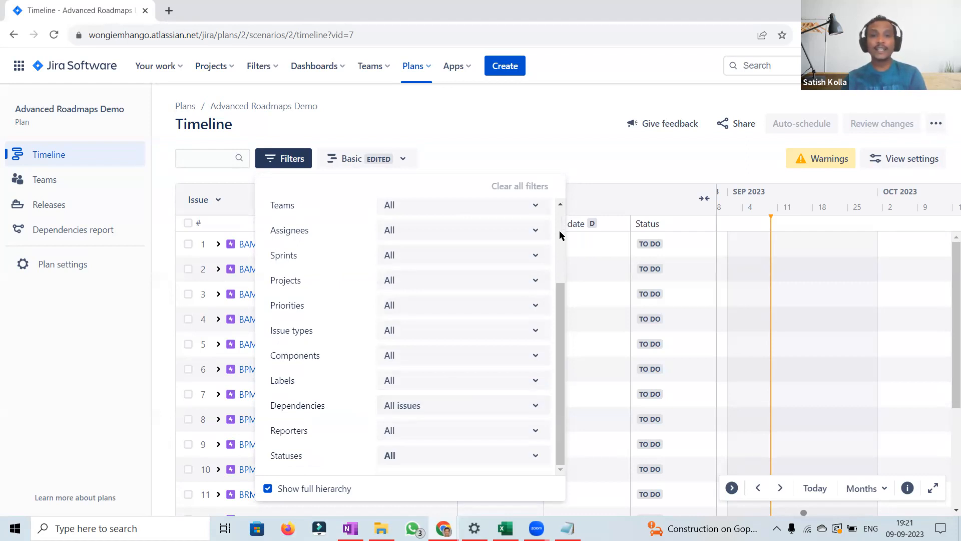
scroll(560, 231, up, 3)
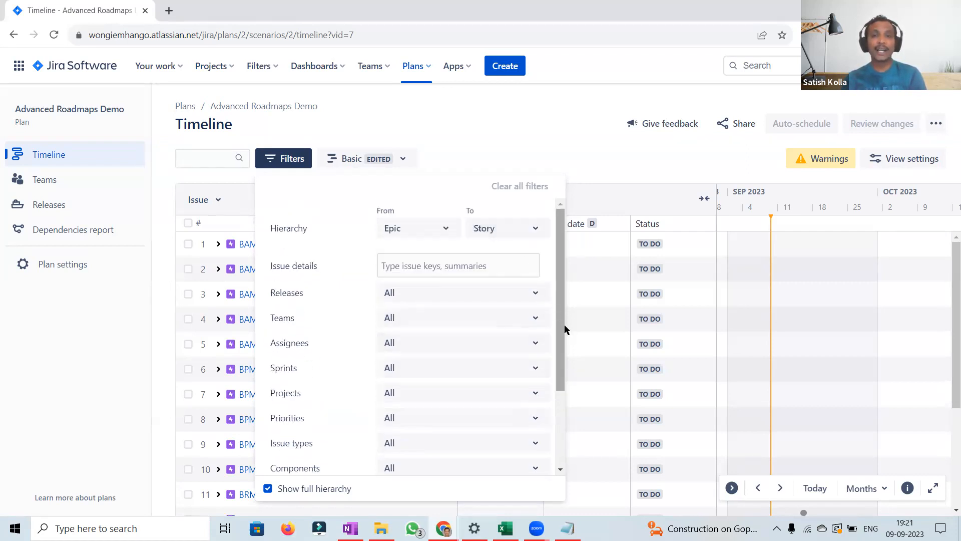
drag(561, 332, 559, 448)
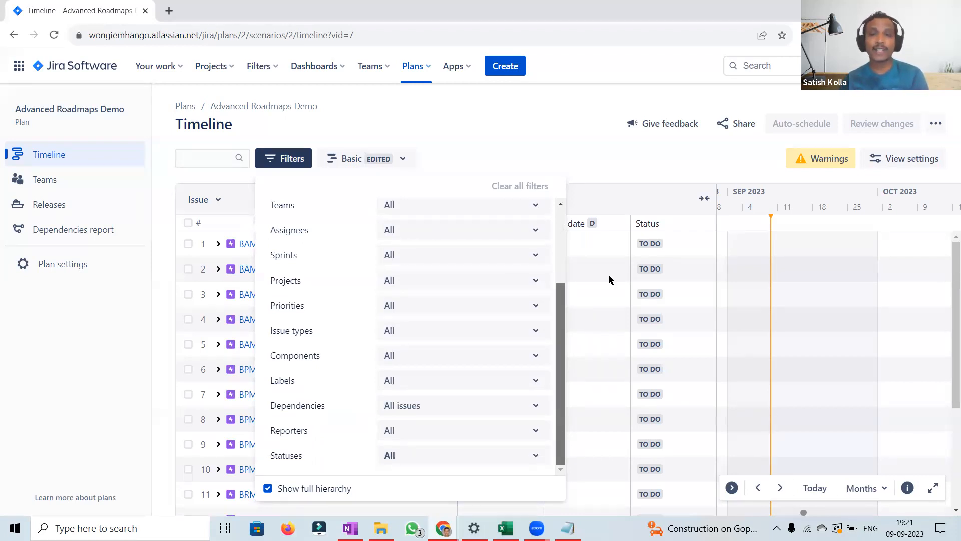
click(596, 161)
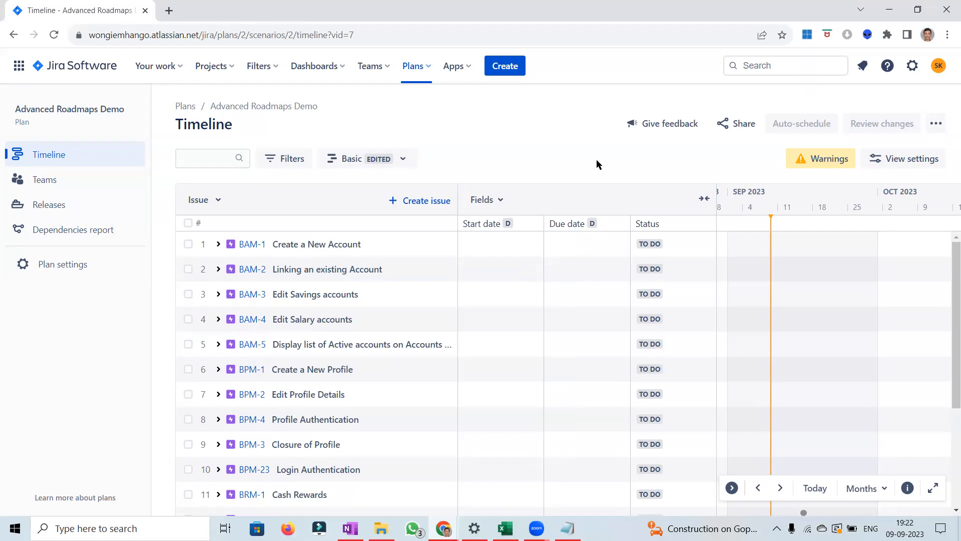
Step: Extend the hierarchy filter so the timeline runs from Epic down to Subtask
click(287, 163)
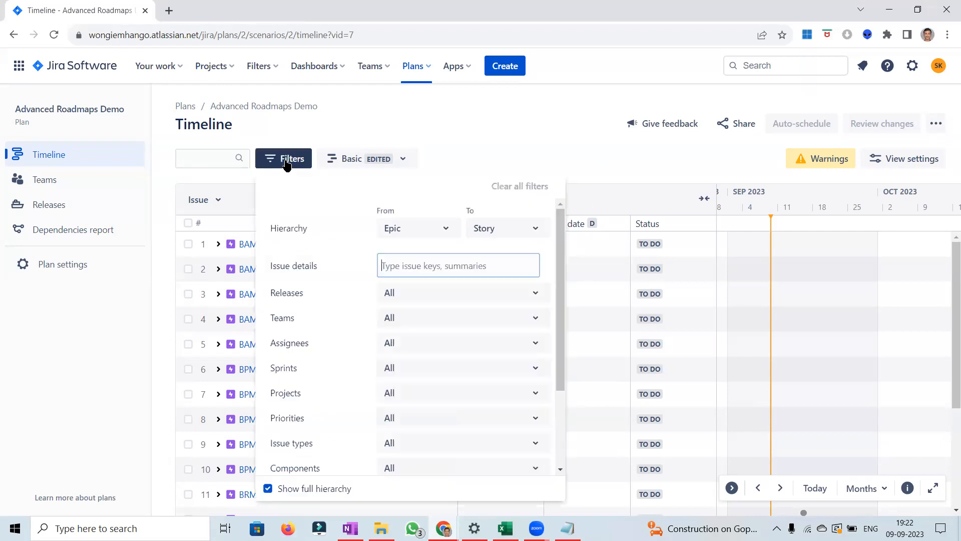
click(523, 229)
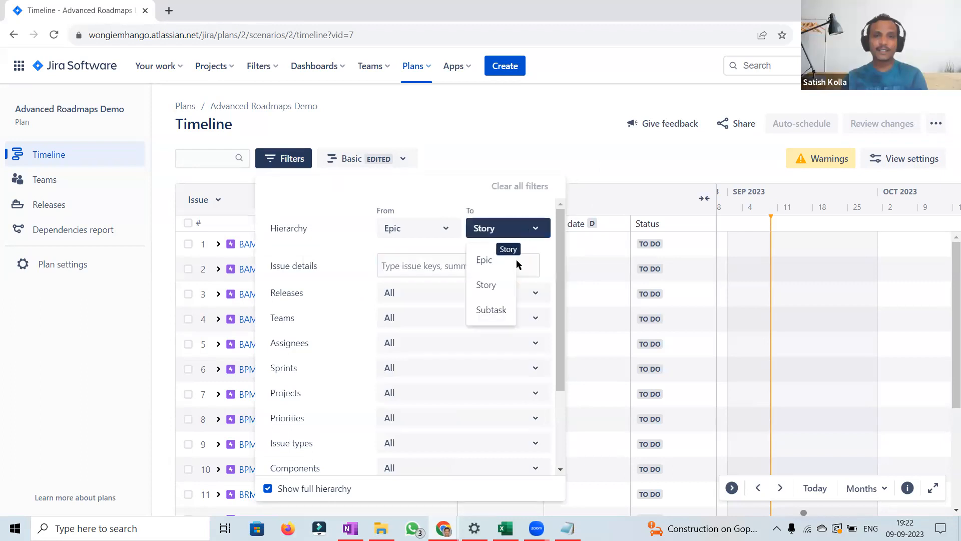
click(493, 316)
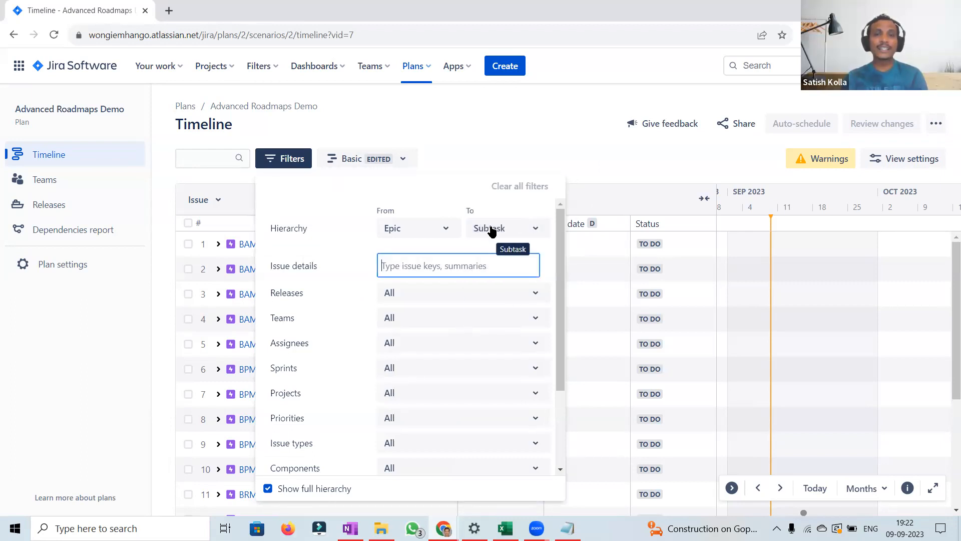
click(590, 161)
Step: Expand BAM-1 and add a subtask named Test Subtask under story BAM-6
click(218, 245)
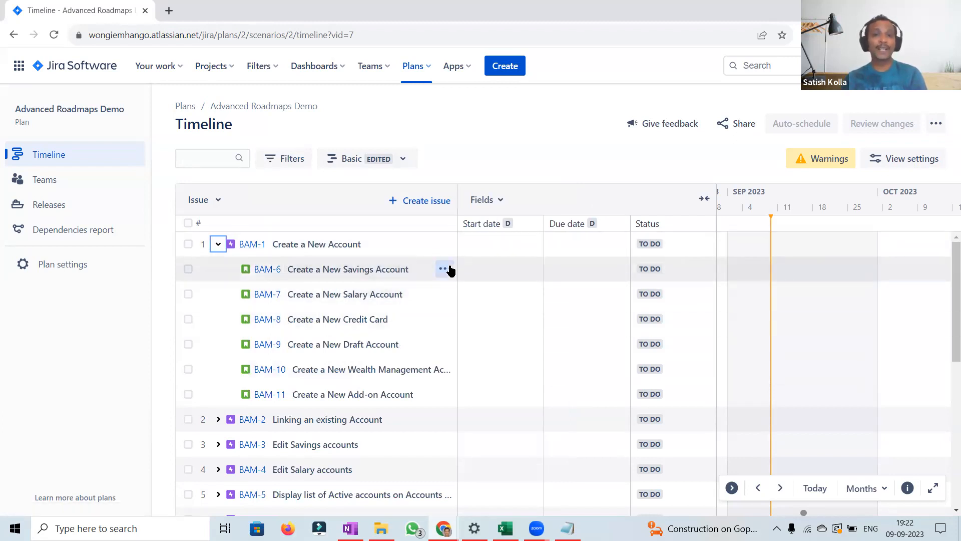
click(447, 270)
click(346, 326)
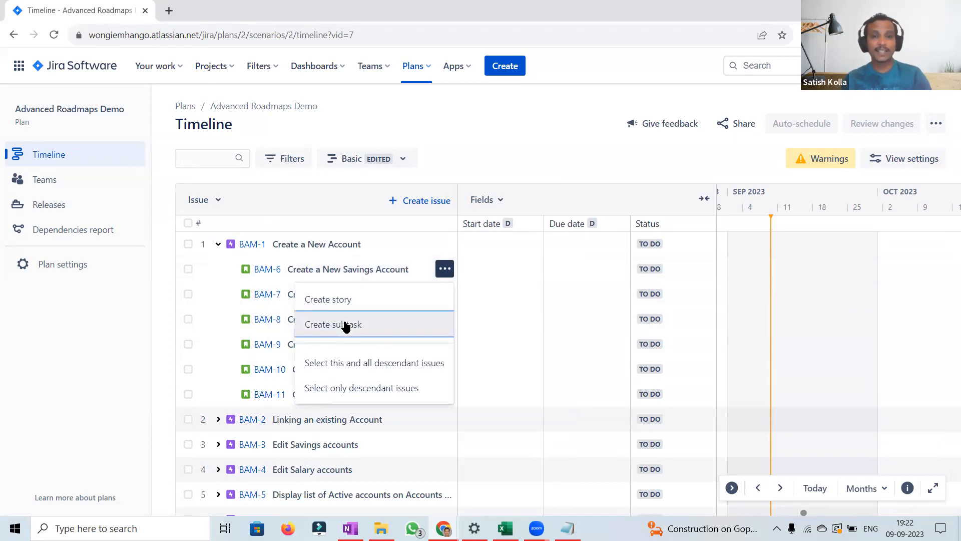
text(T)
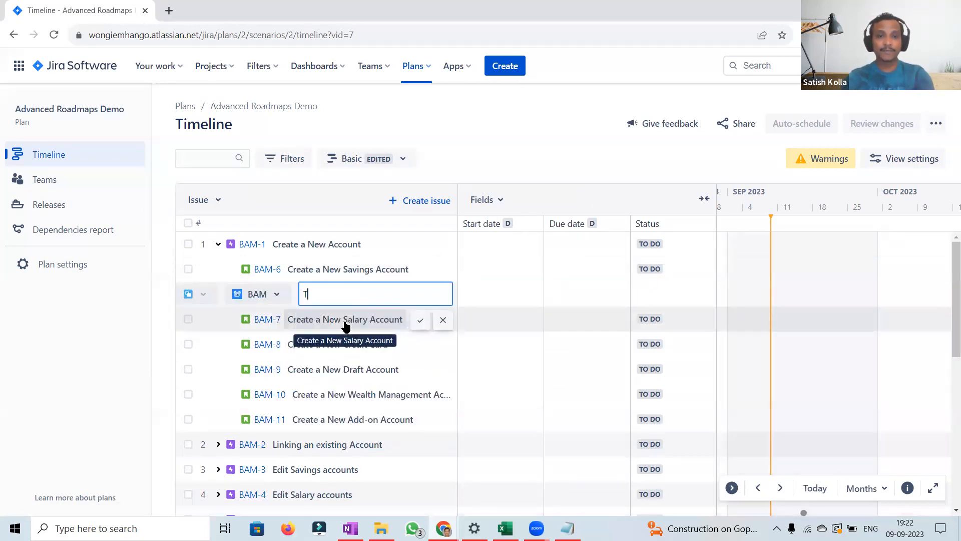
text(est Subtask)
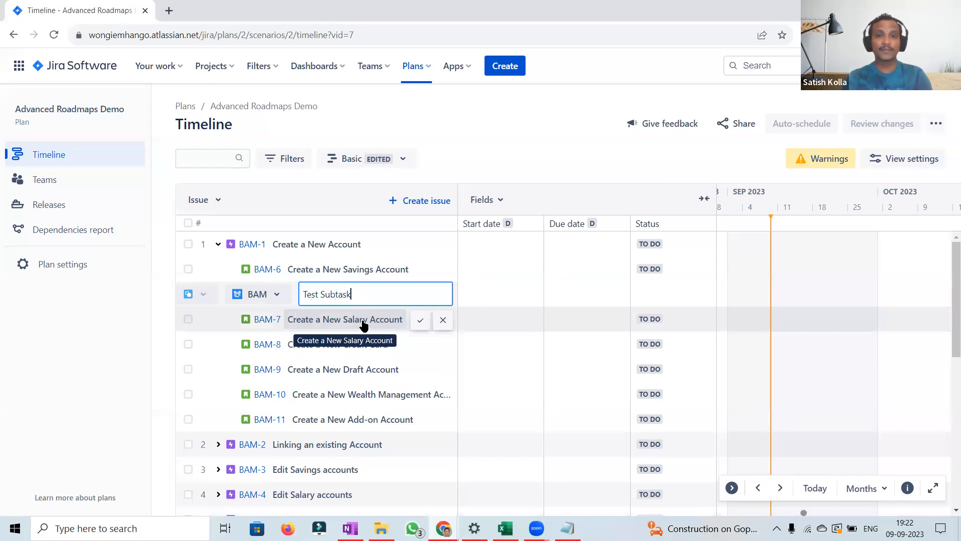
click(420, 322)
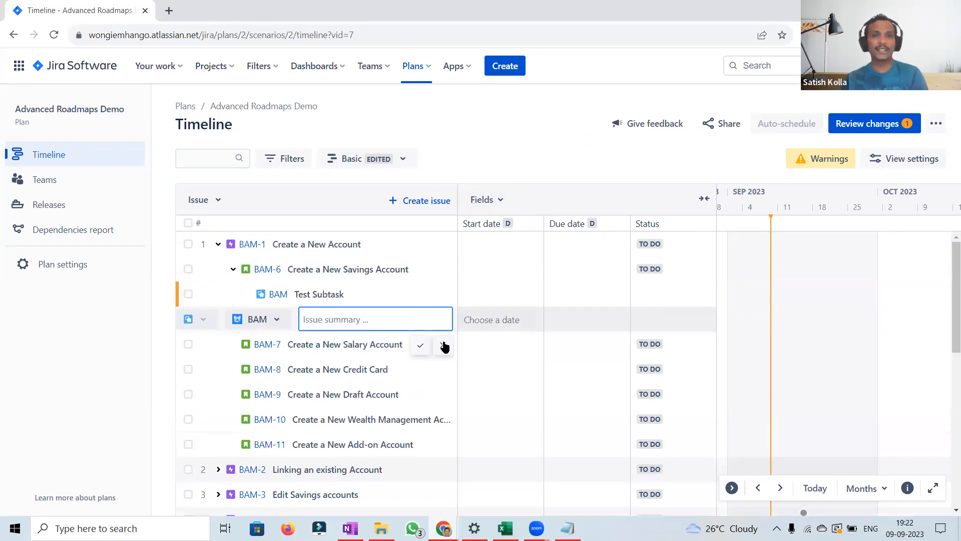
click(528, 156)
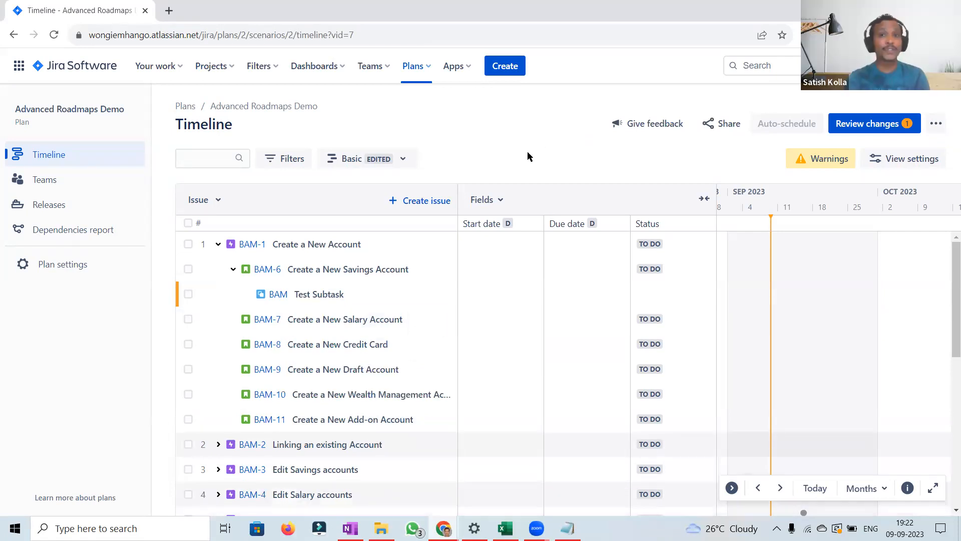
click(422, 203)
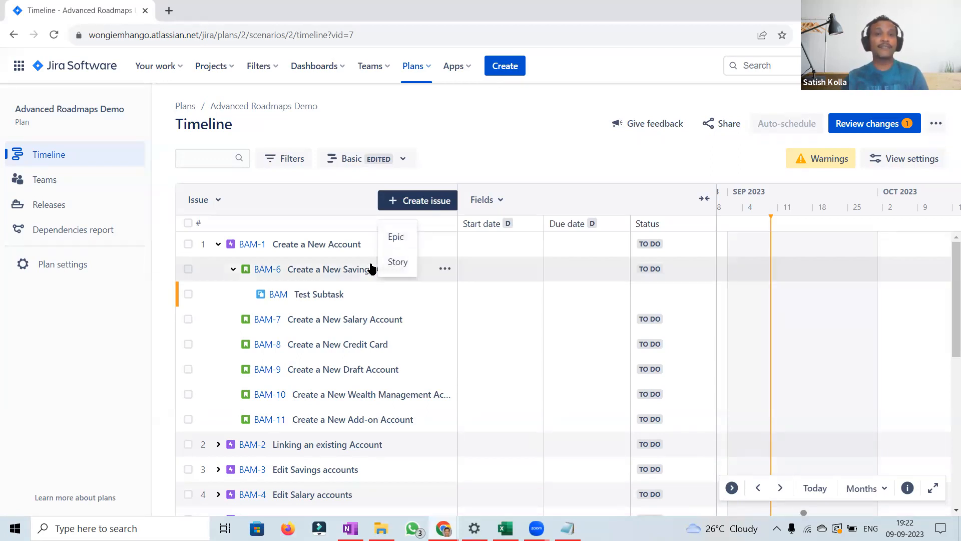
click(534, 145)
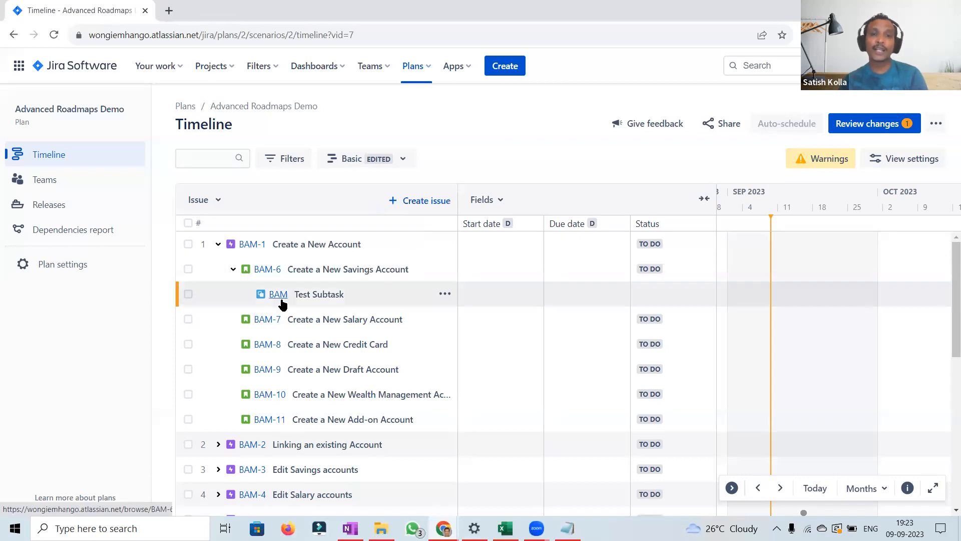
click(445, 295)
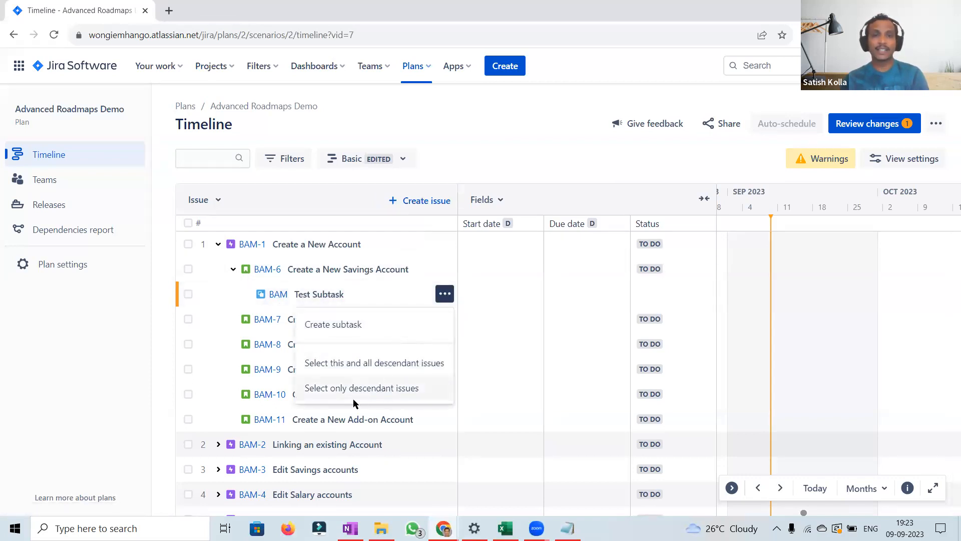
click(443, 271)
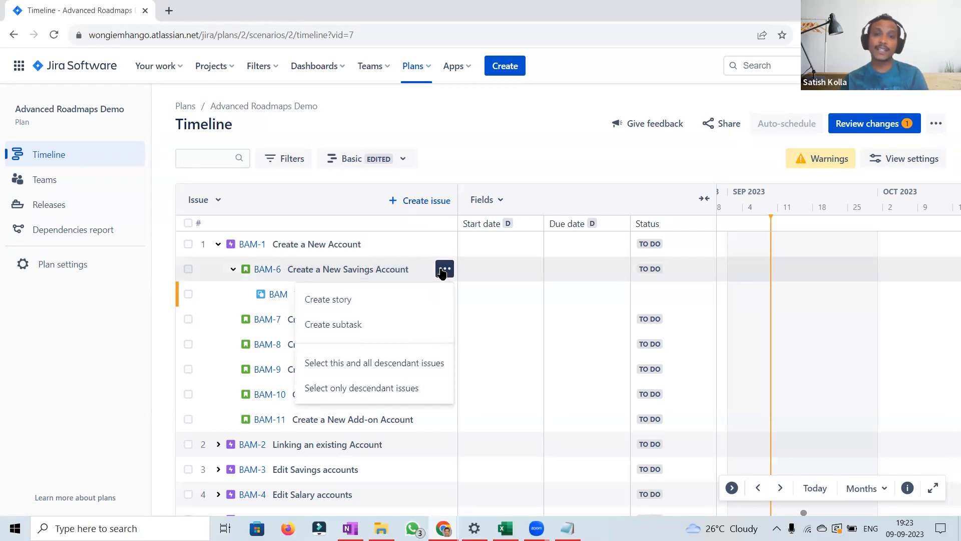
click(508, 159)
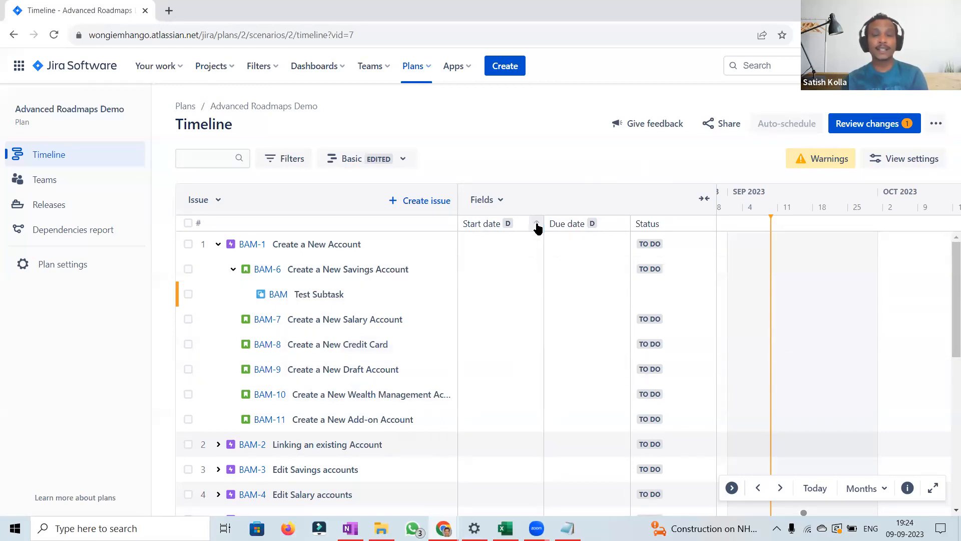
Step: Sort the issues by start date and collapse the fields columns to widen the timeline
click(538, 227)
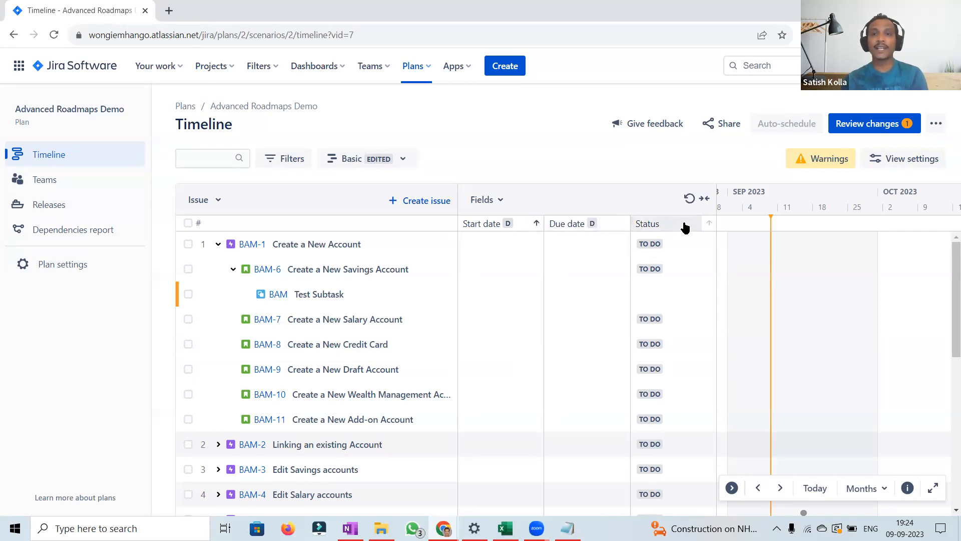
click(703, 199)
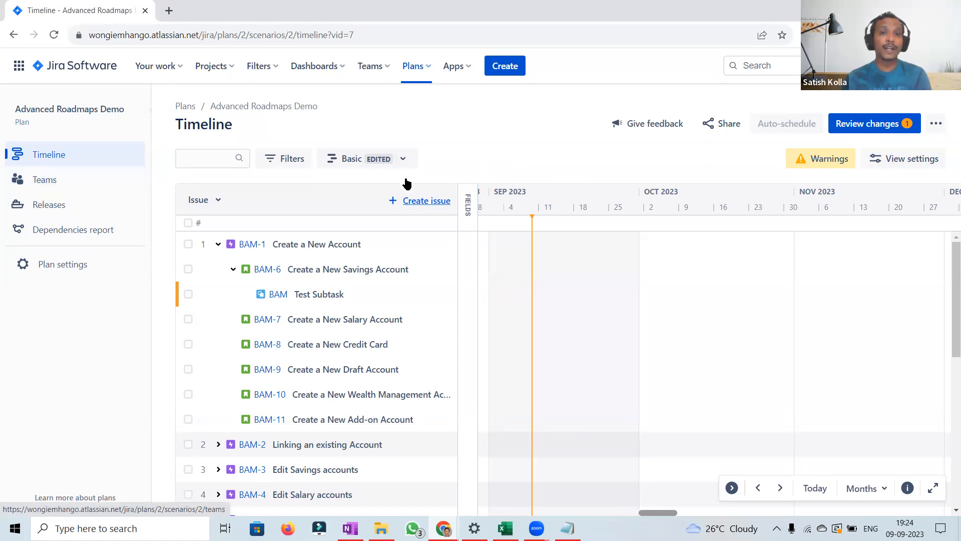
Step: Switch the plan to the Sprint capacity management saved view
click(403, 159)
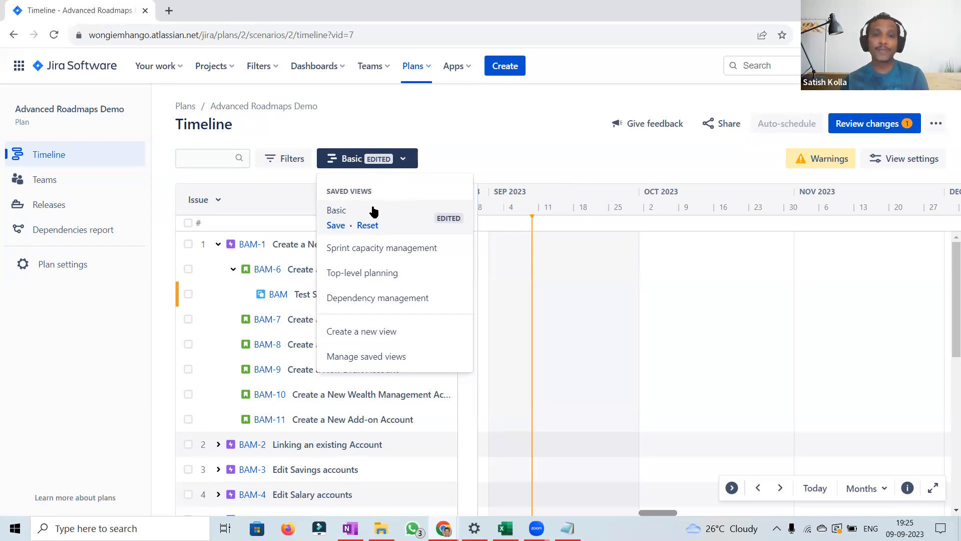
click(394, 250)
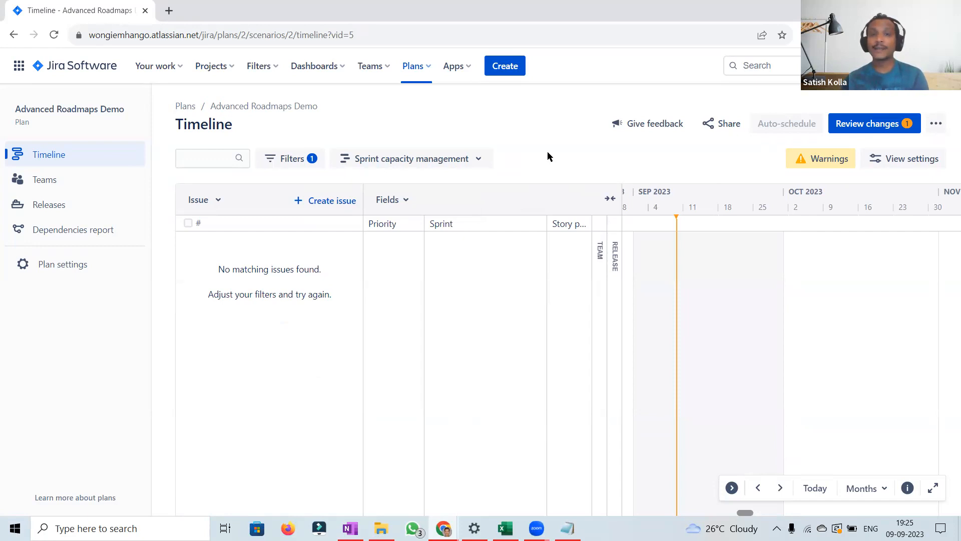
Step: Add No sprint to the Sprints filter so unscheduled issues are included
click(289, 161)
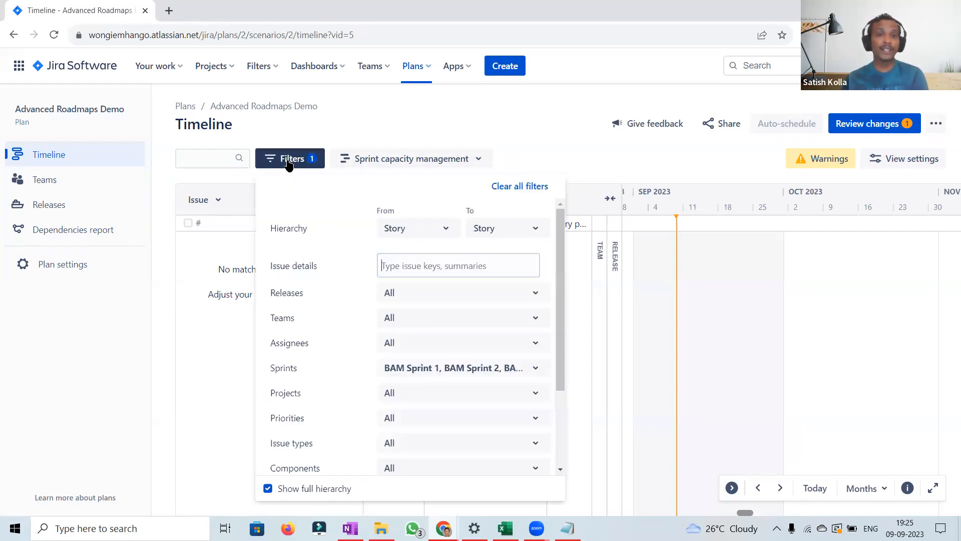
click(536, 369)
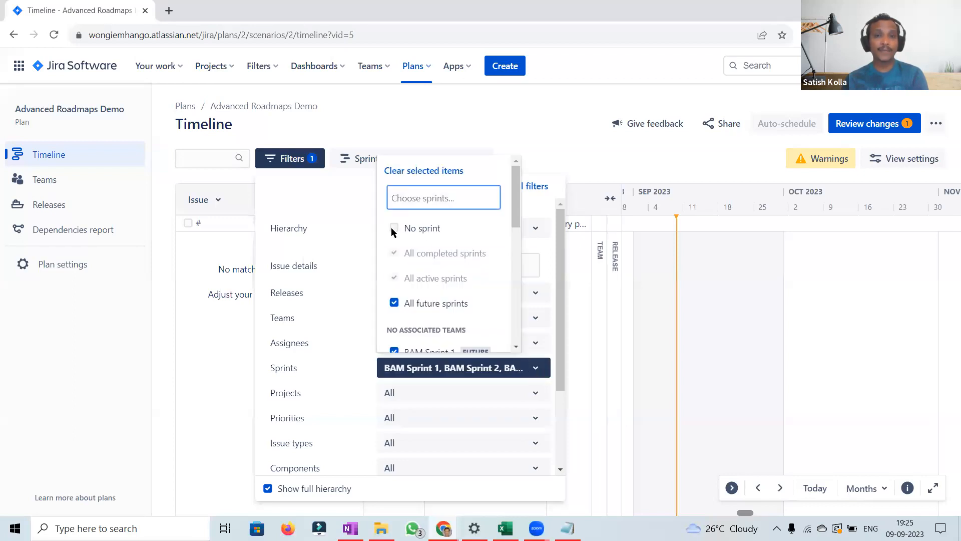
click(393, 229)
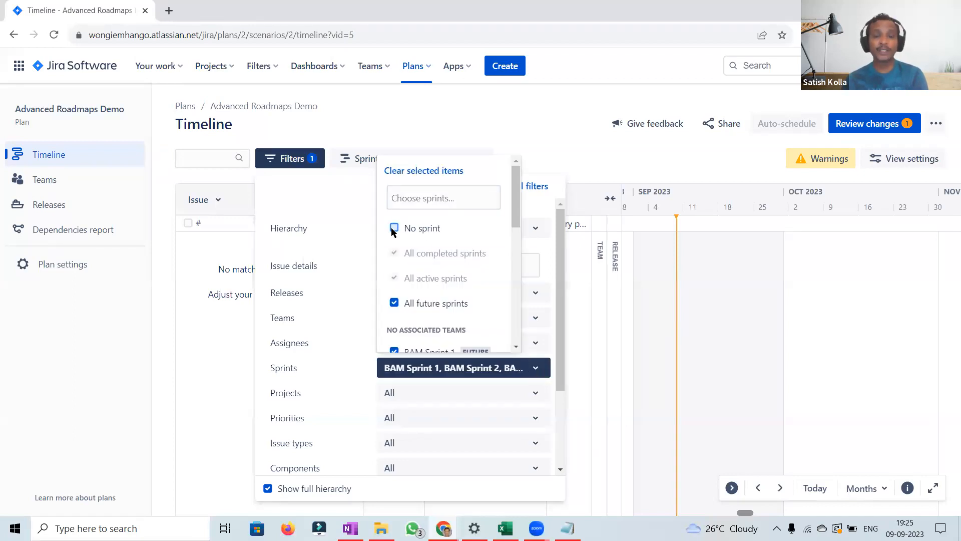
click(394, 229)
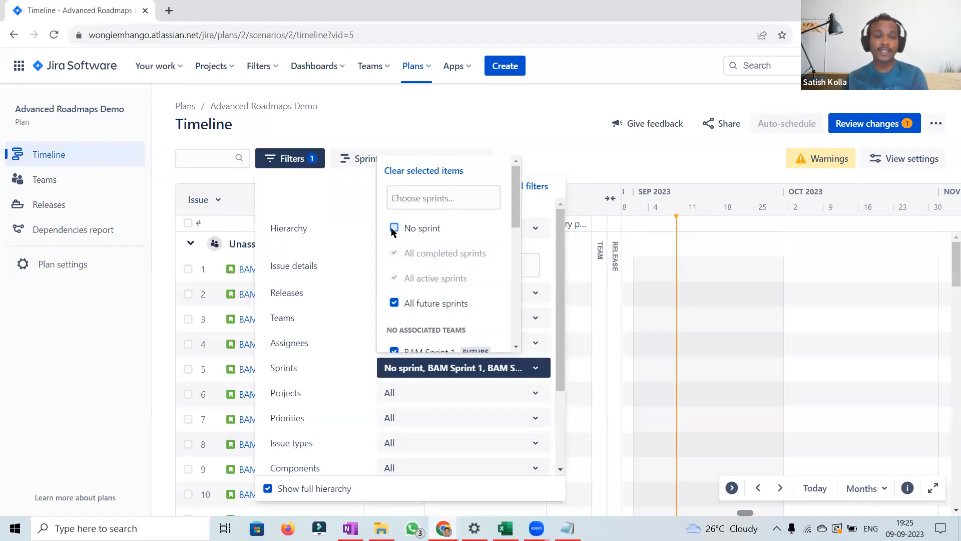
click(555, 135)
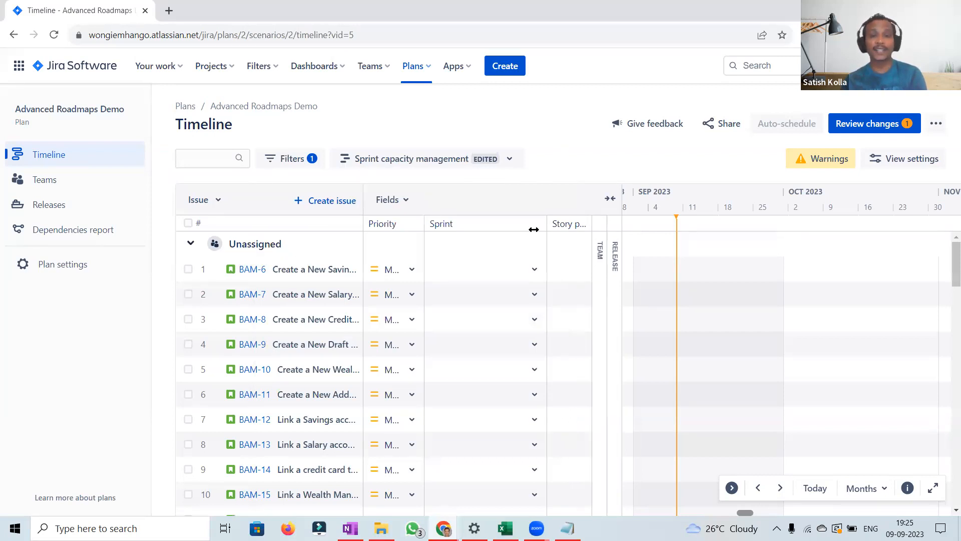
Step: Open the sprint choices for BAM-6, then expand the collapsed Team and Release columns
click(535, 271)
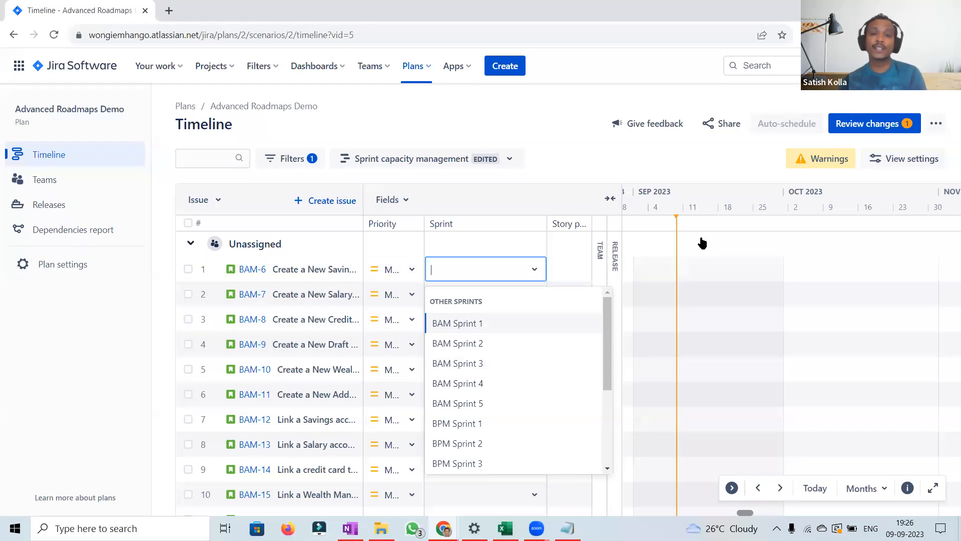
click(588, 154)
click(601, 258)
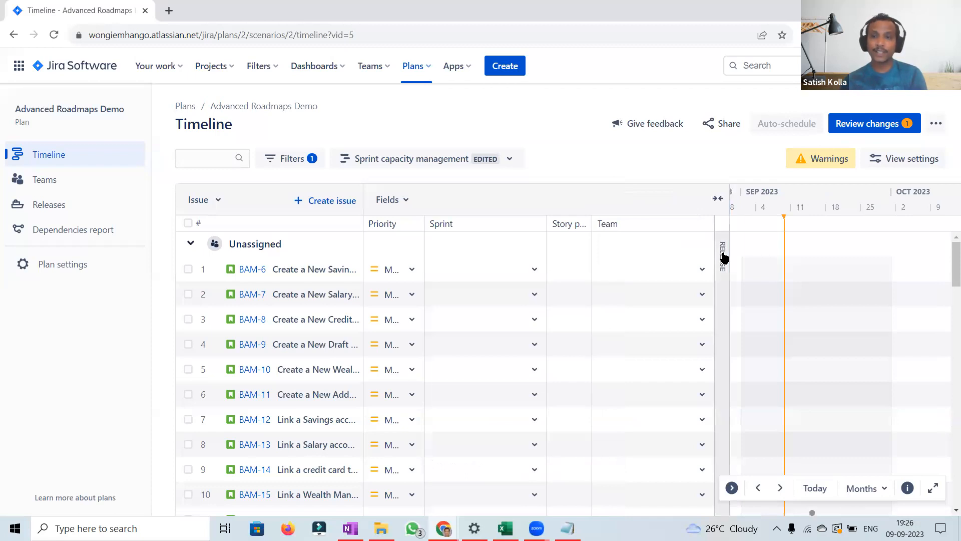
click(723, 257)
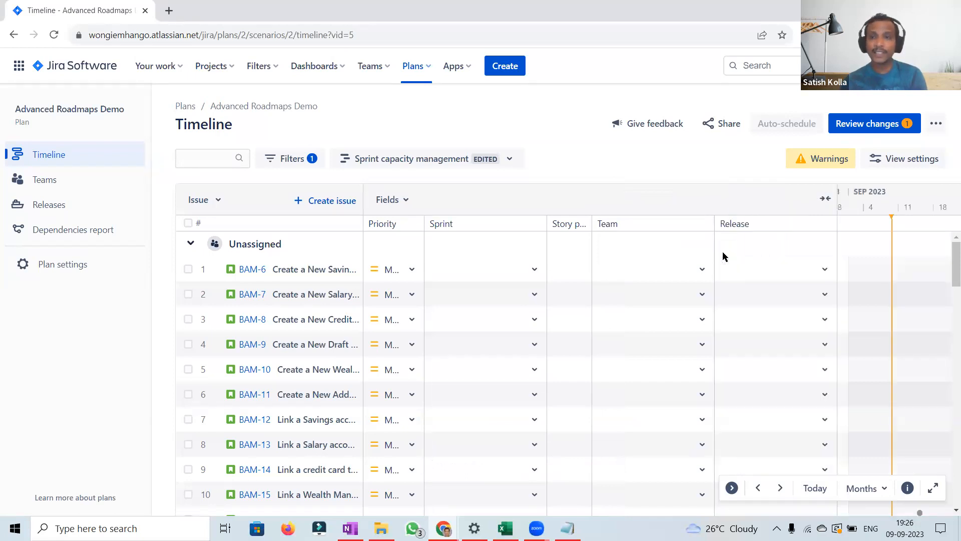
Step: Check the team choices for BAM-6 and scroll through the issue list
click(702, 275)
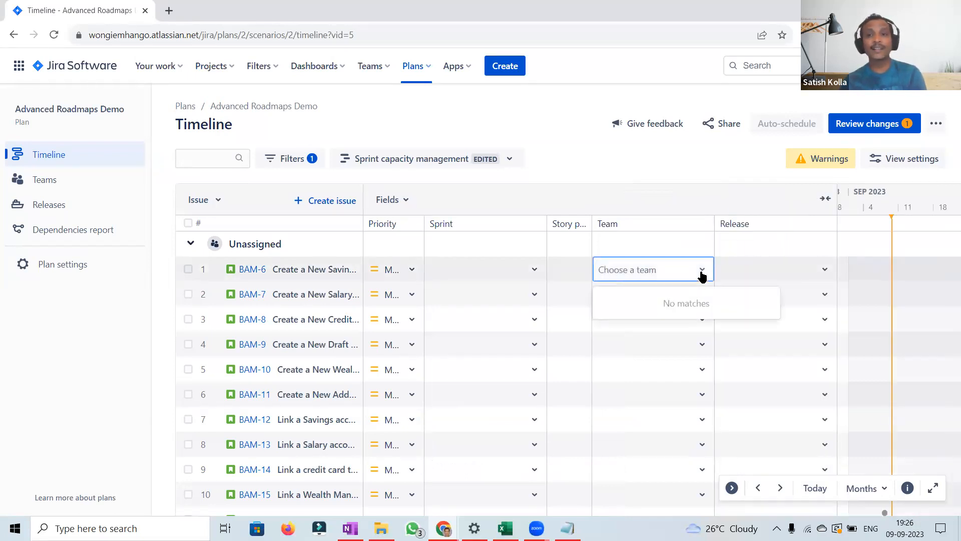
click(572, 158)
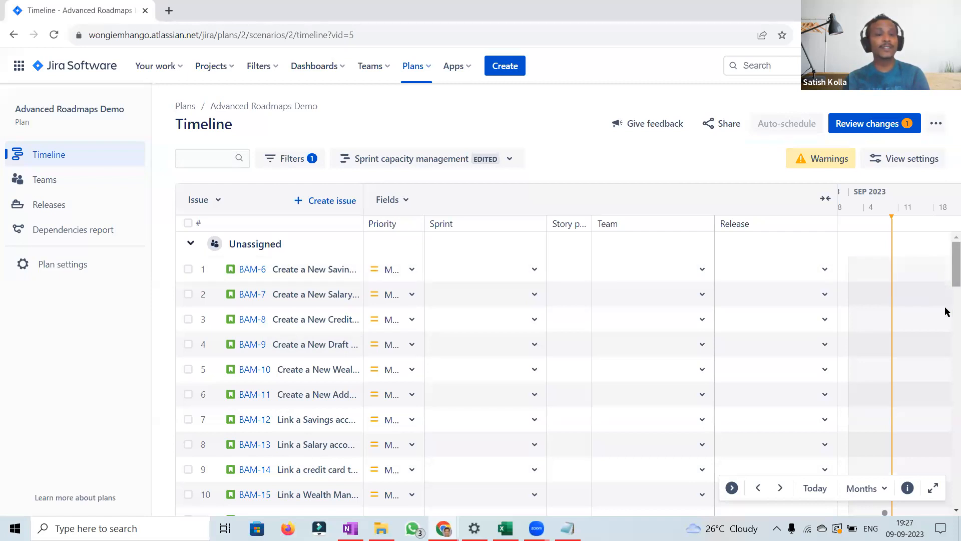
scroll(946, 314, down, 1)
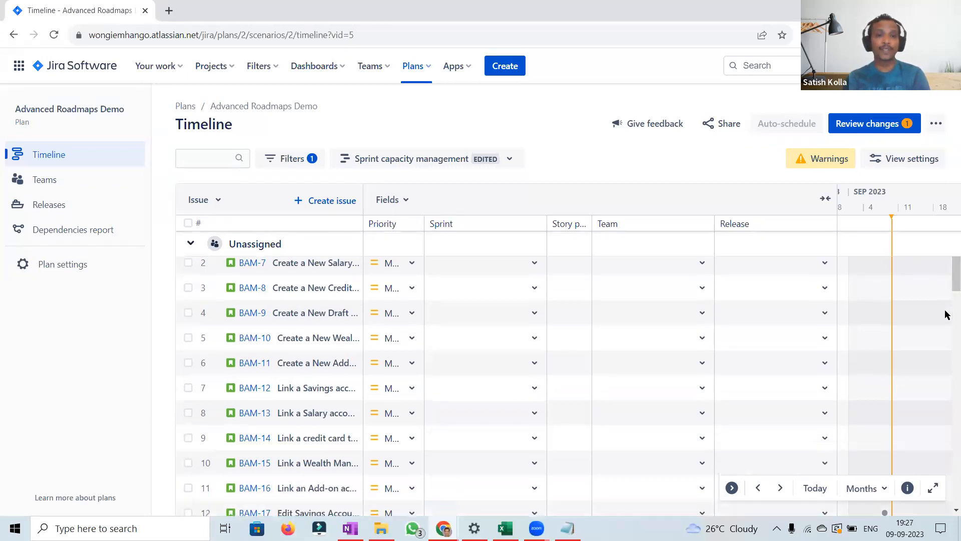
scroll(946, 314, down, 10)
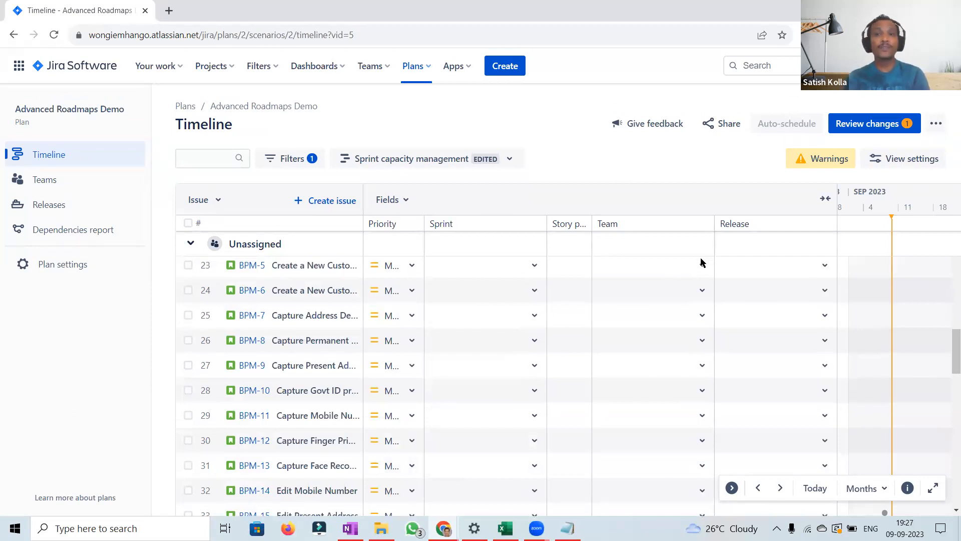
scroll(700, 262, up, 5)
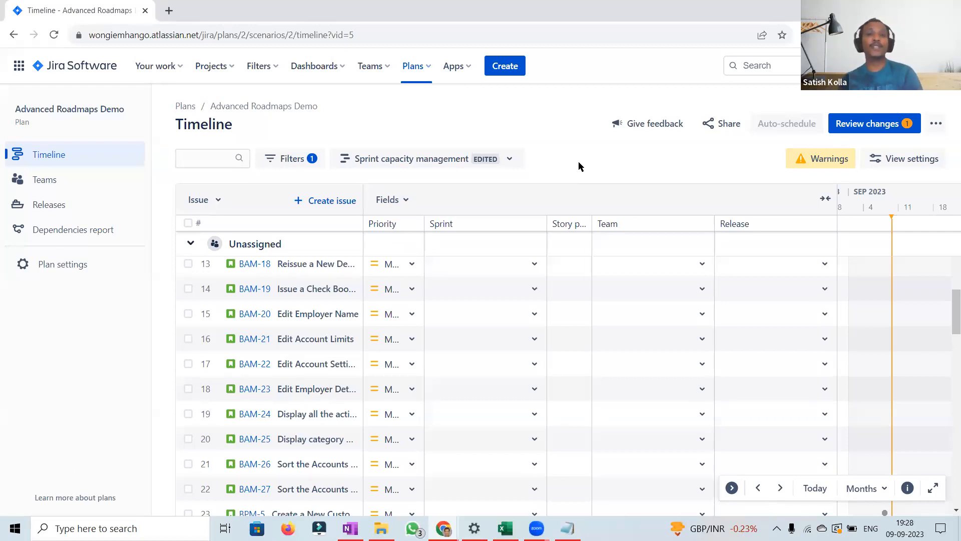
Step: Open the Share plan dialog to view the plan's read-only link, then close it
click(723, 128)
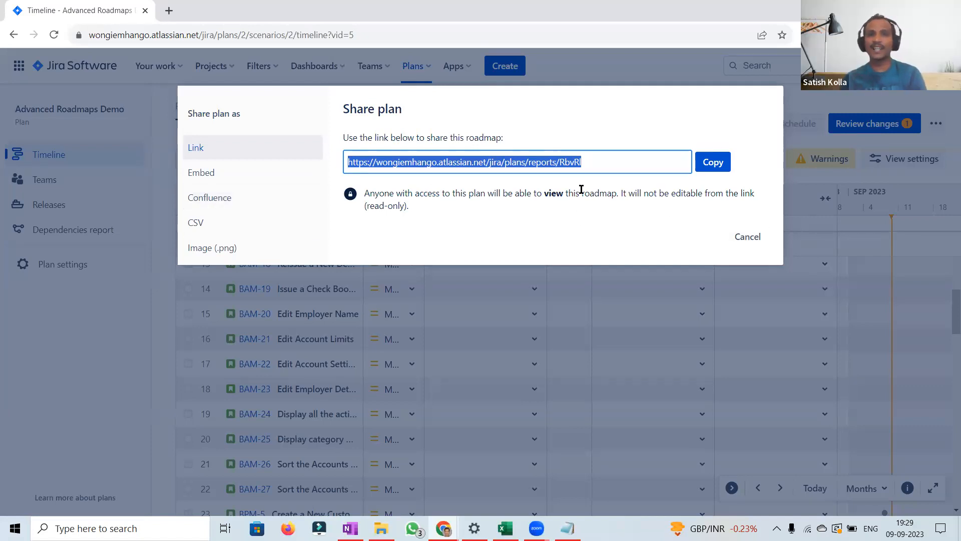
double_click(553, 194)
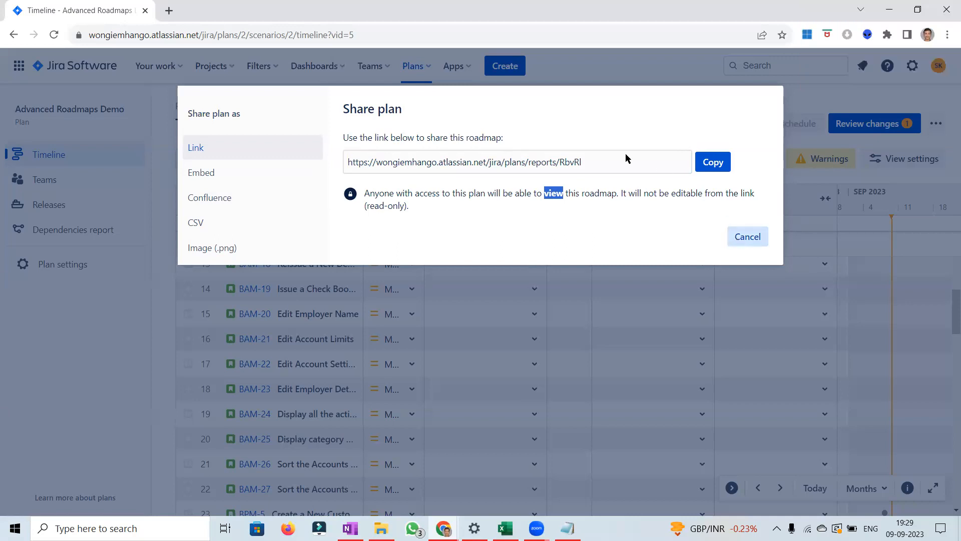
key(Escape)
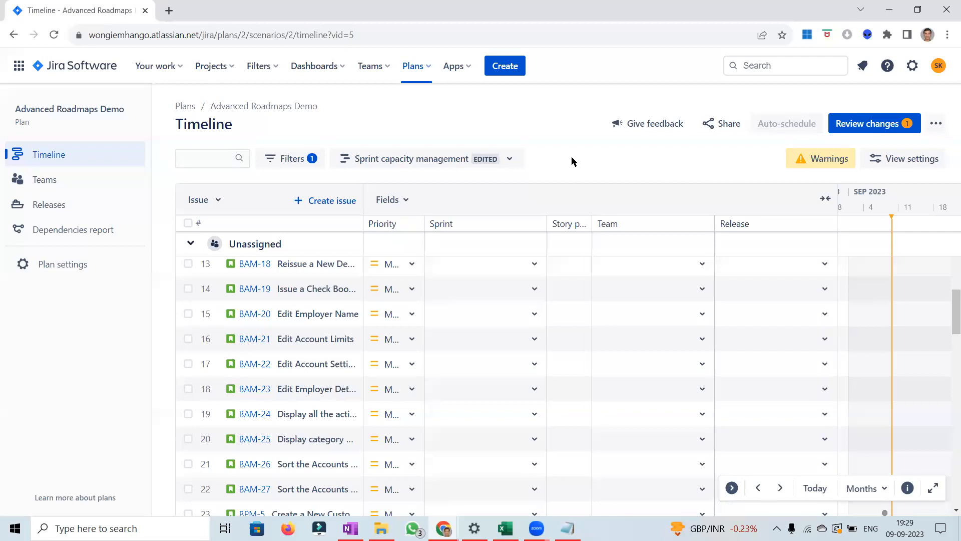
Step: Switch the timeline to the Top-level planning saved view and scroll back to the top of its issue list
click(511, 160)
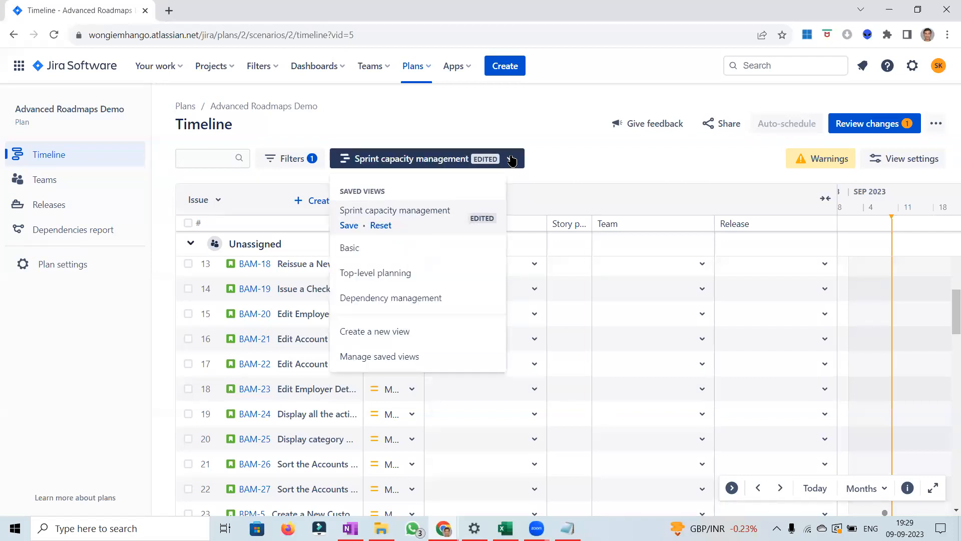
click(561, 159)
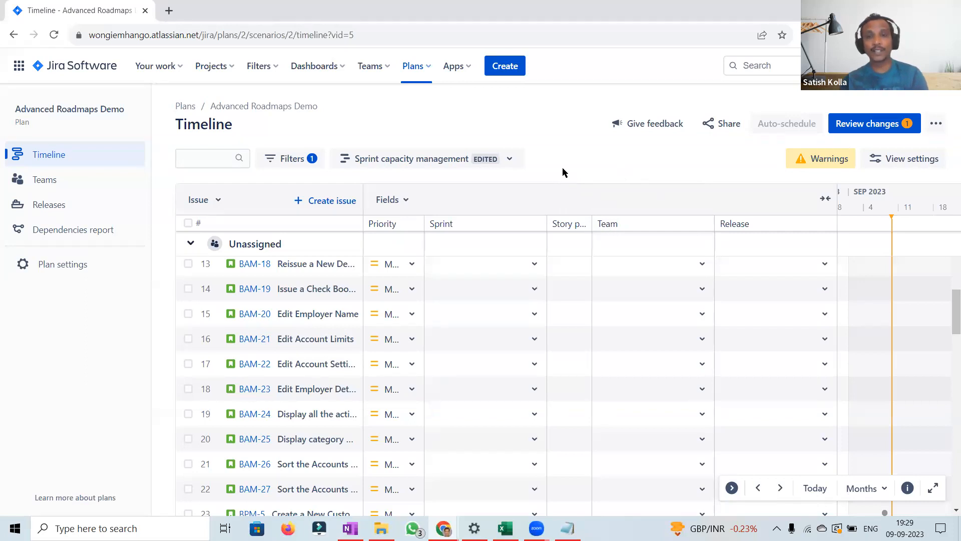
click(494, 159)
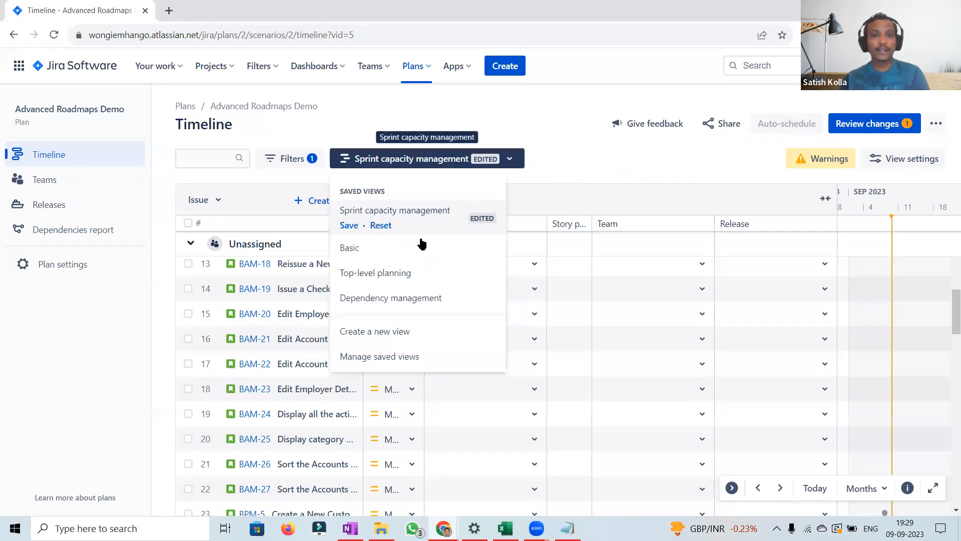
click(393, 272)
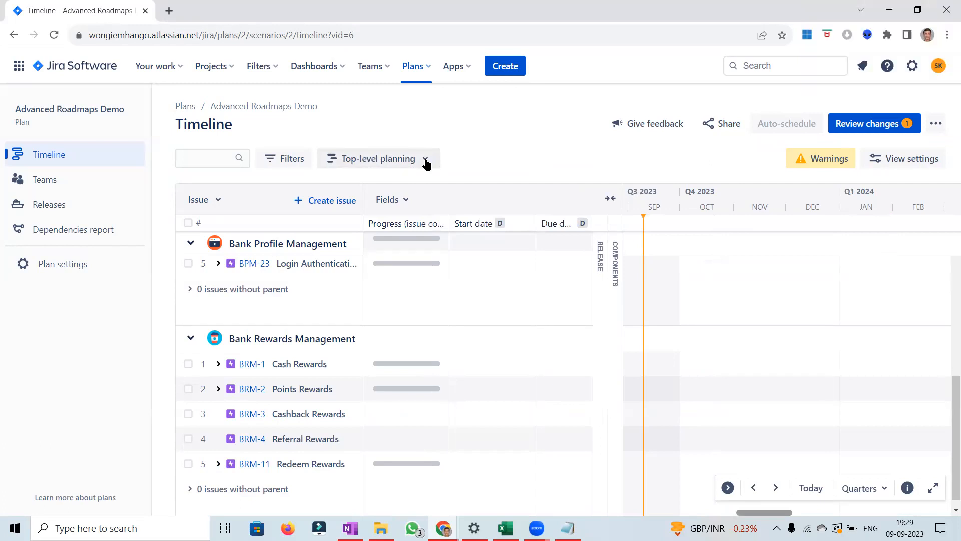
click(426, 161)
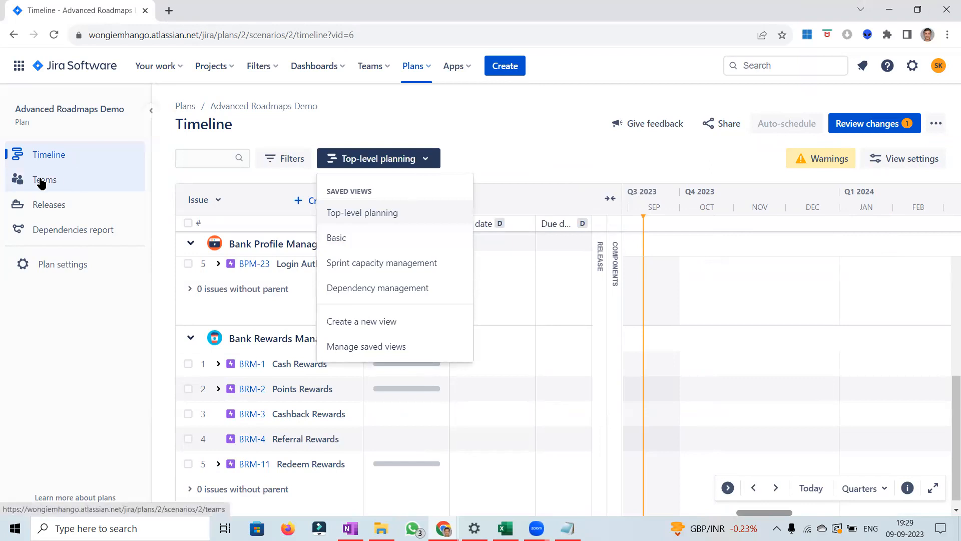
click(531, 148)
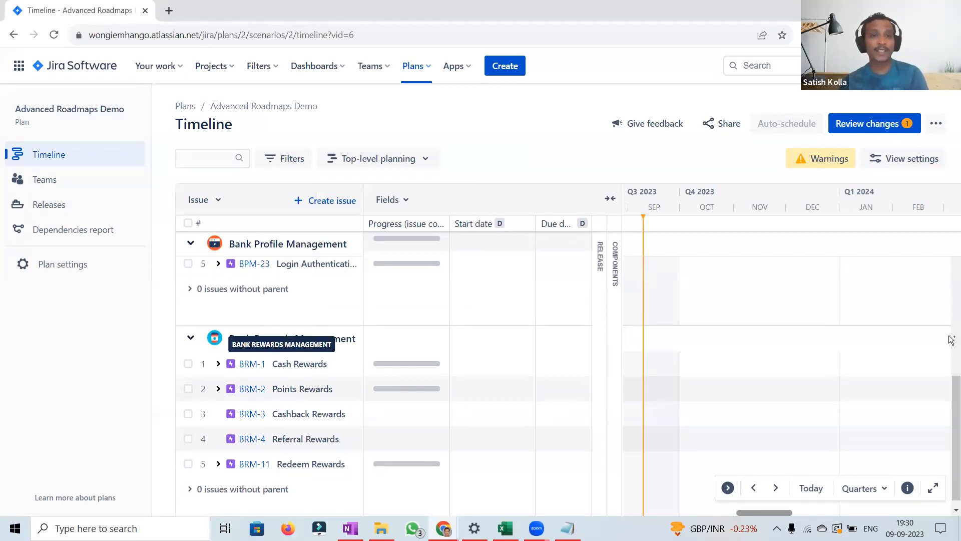
scroll(946, 365, up, 5)
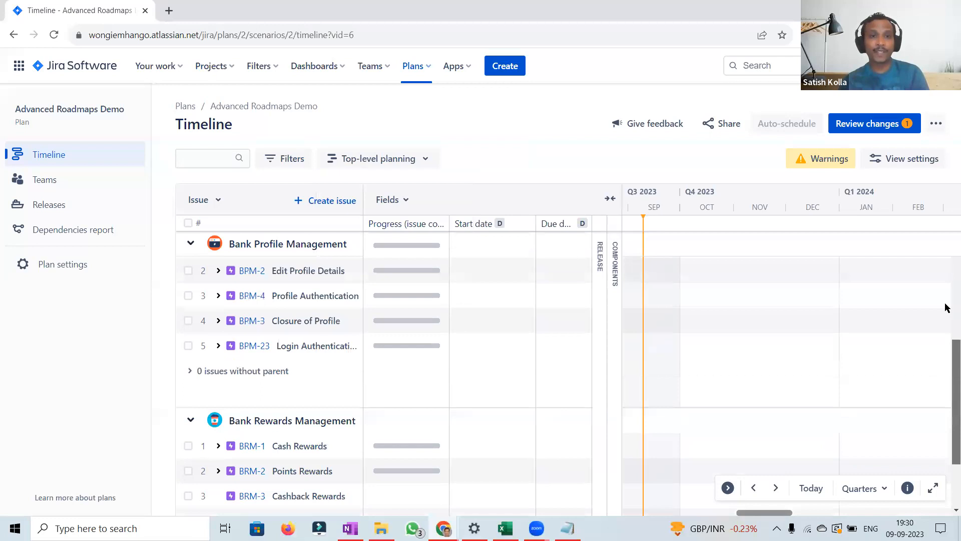
scroll(946, 251, up, 2)
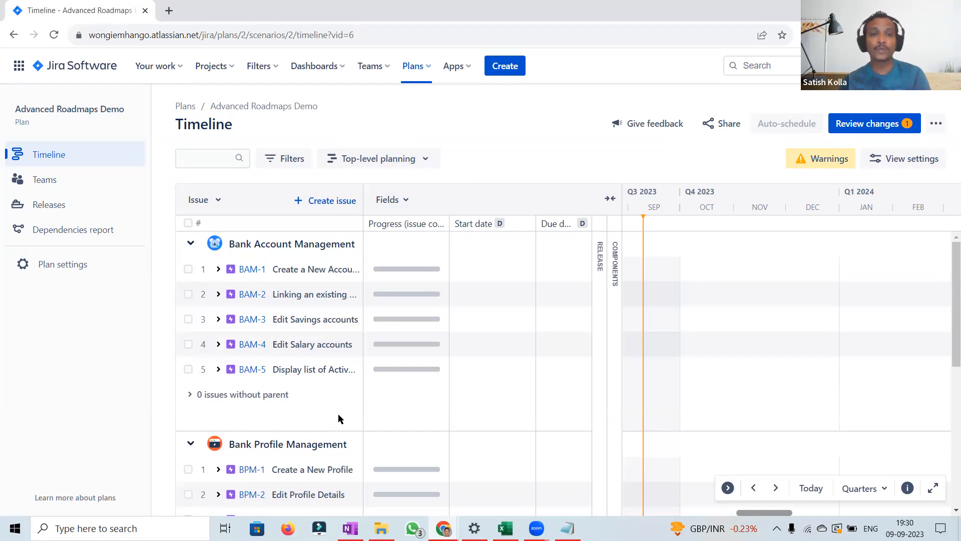
Step: Switch the timeline to the Dependency management saved view
click(427, 158)
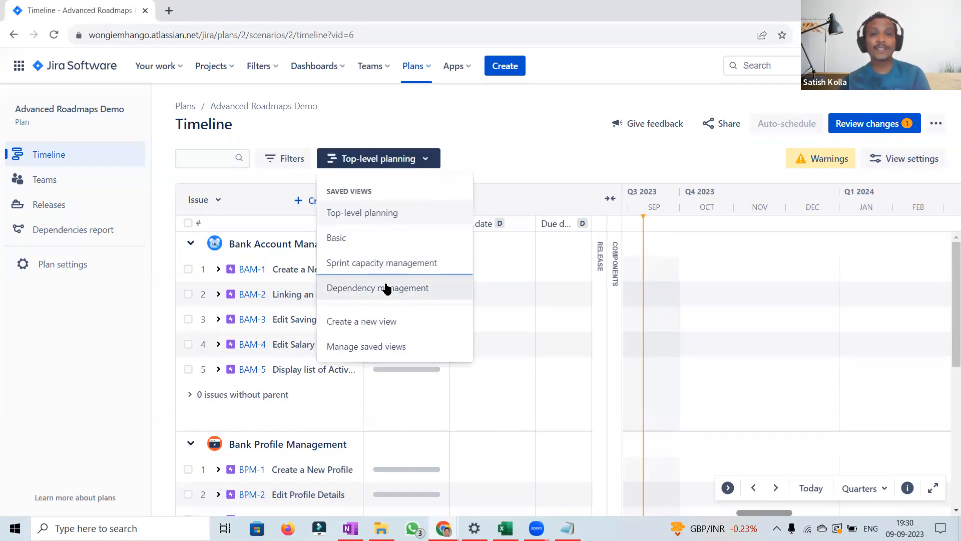
click(386, 287)
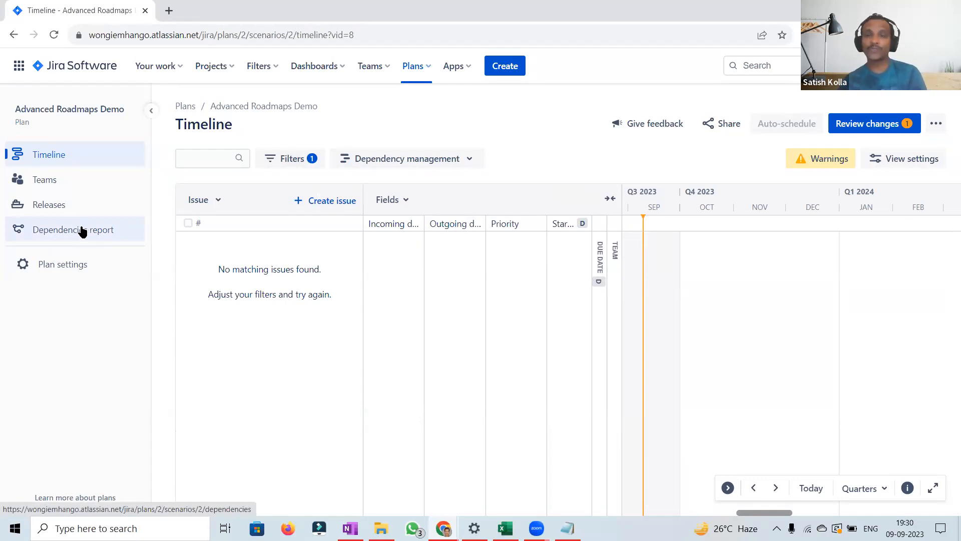
click(470, 158)
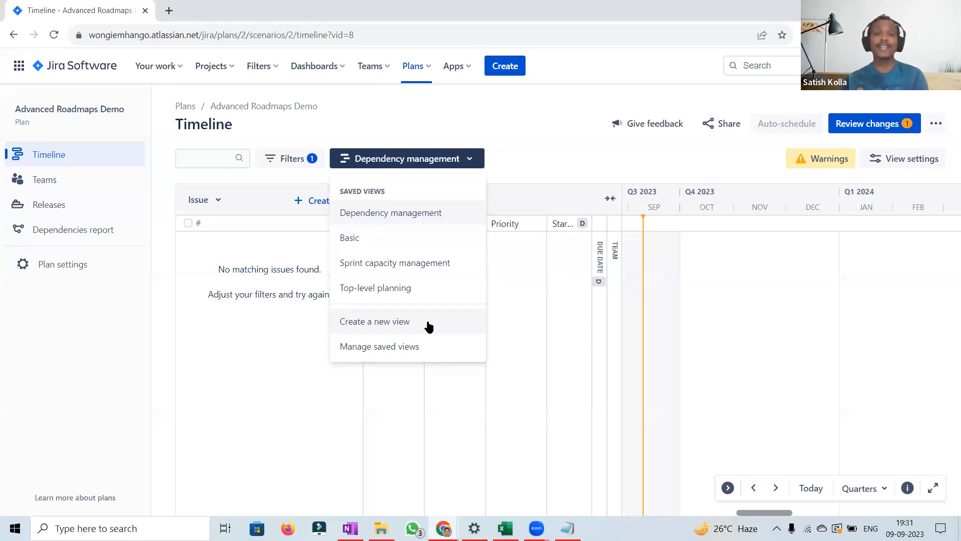
click(549, 156)
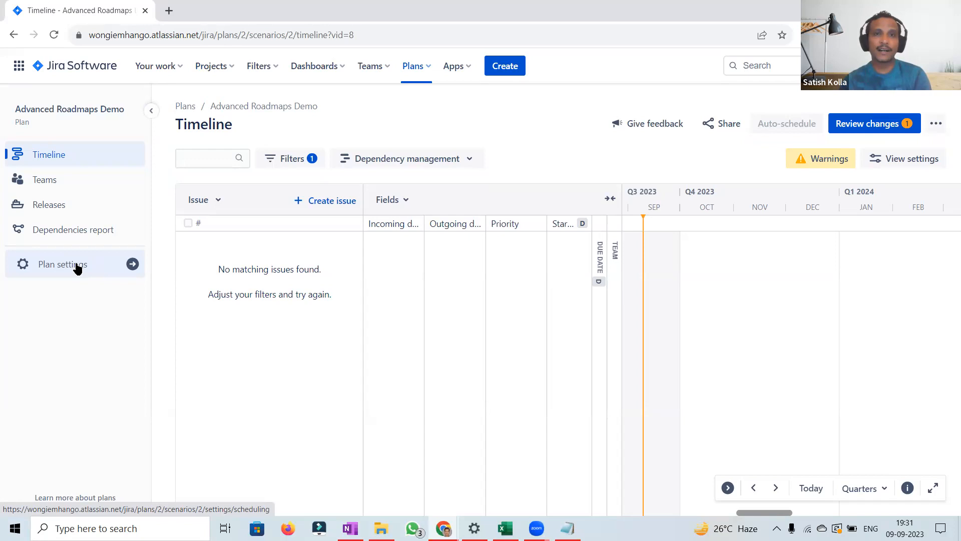
Step: Browse the plan settings pages for plan info, scheduling, issue sources and custom fields
click(936, 125)
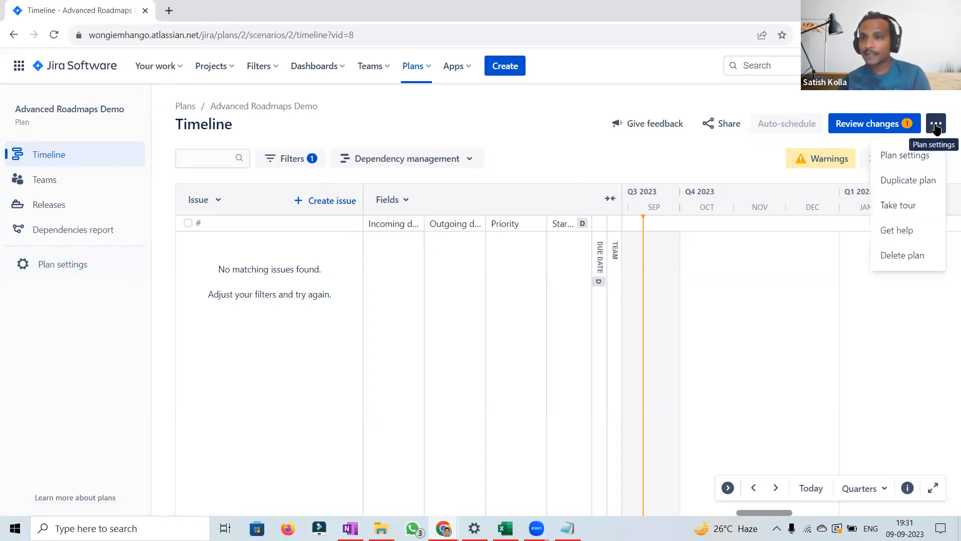
click(59, 264)
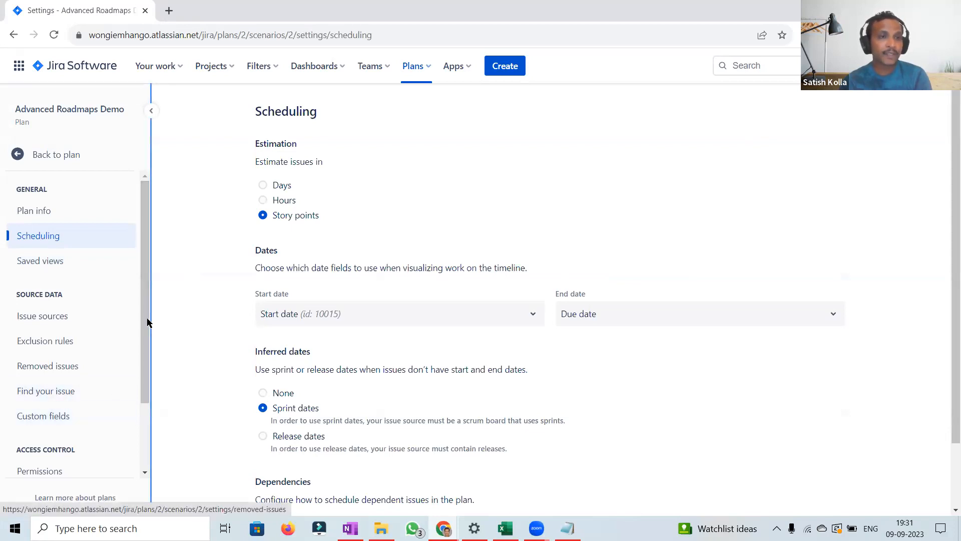
mouse_move(143, 308)
mouse_down()
mouse_move(147, 414)
mouse_move(142, 290)
mouse_up()
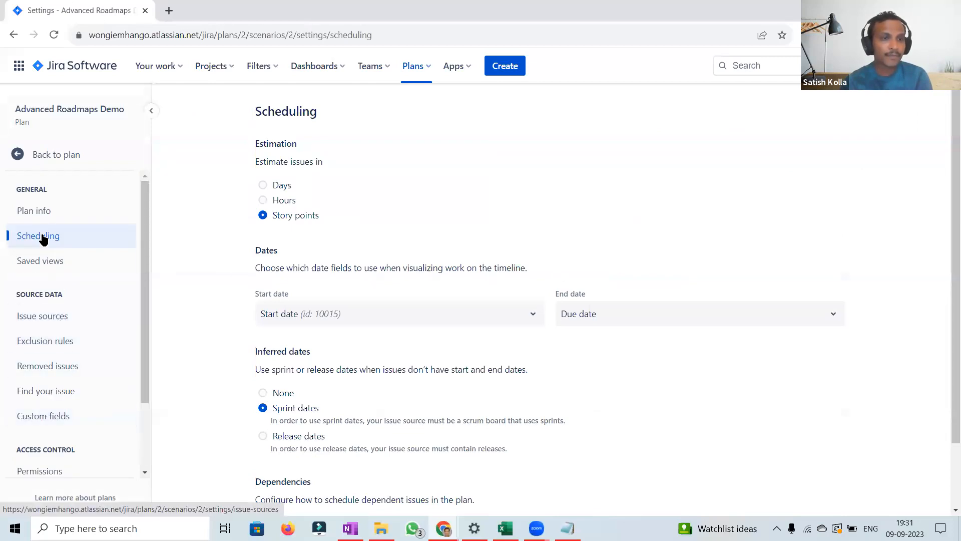
click(40, 211)
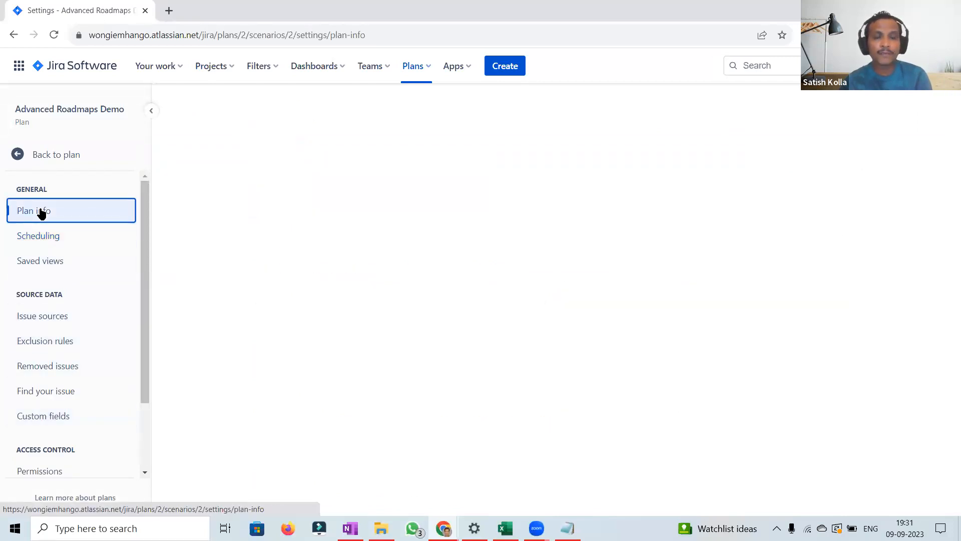
click(36, 238)
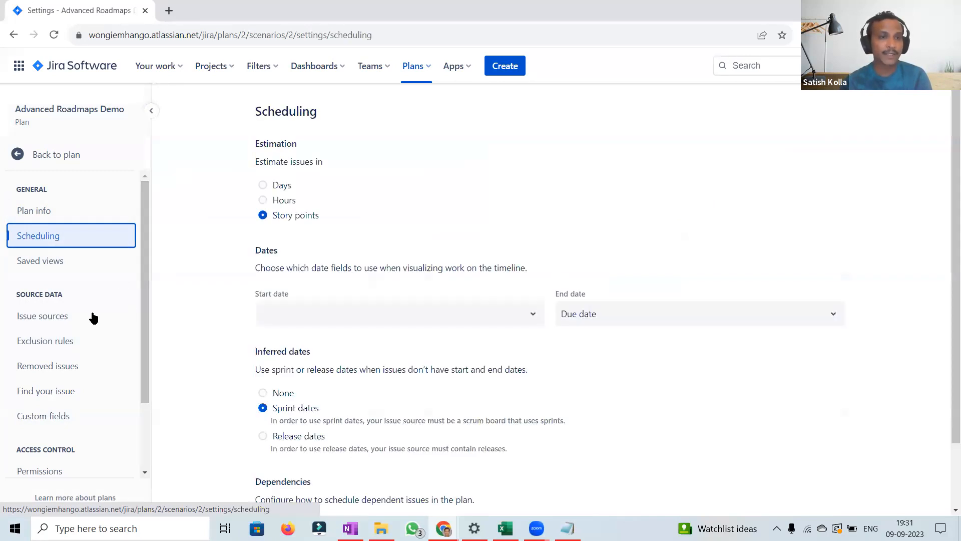
click(71, 321)
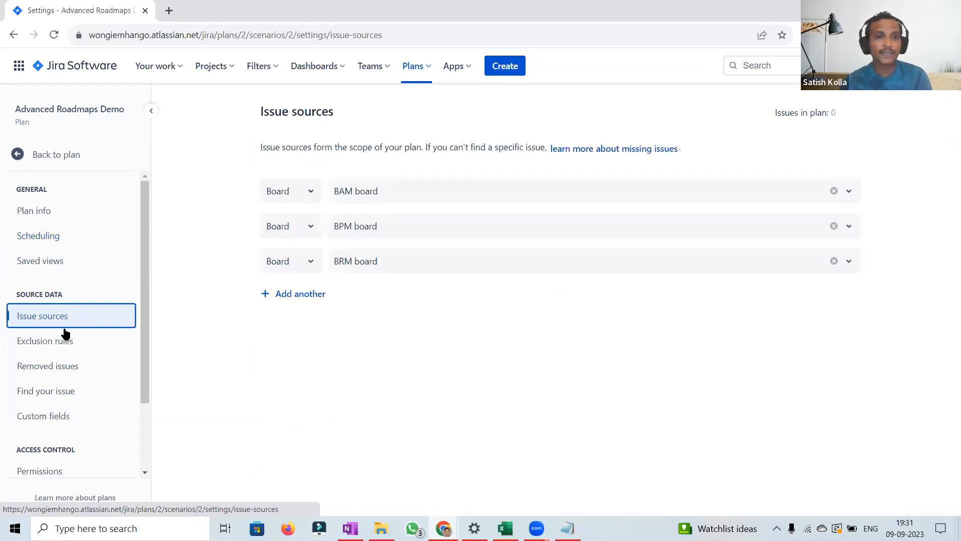
click(39, 417)
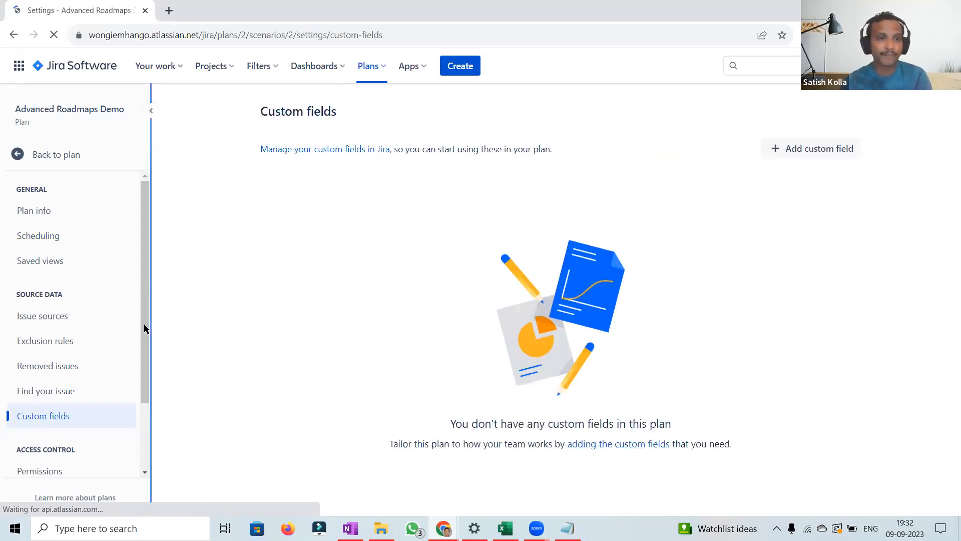
scroll(145, 388, down, 2)
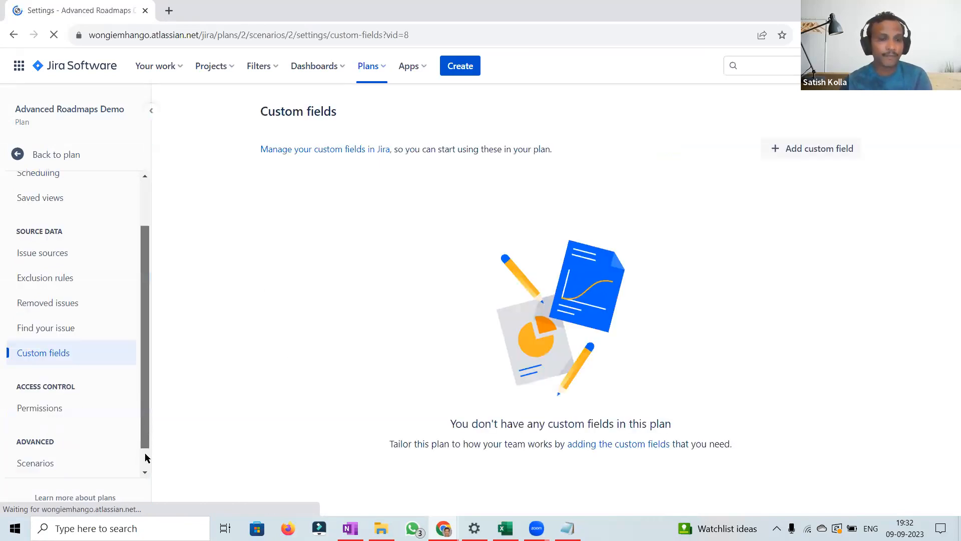
scroll(145, 458, down, 2)
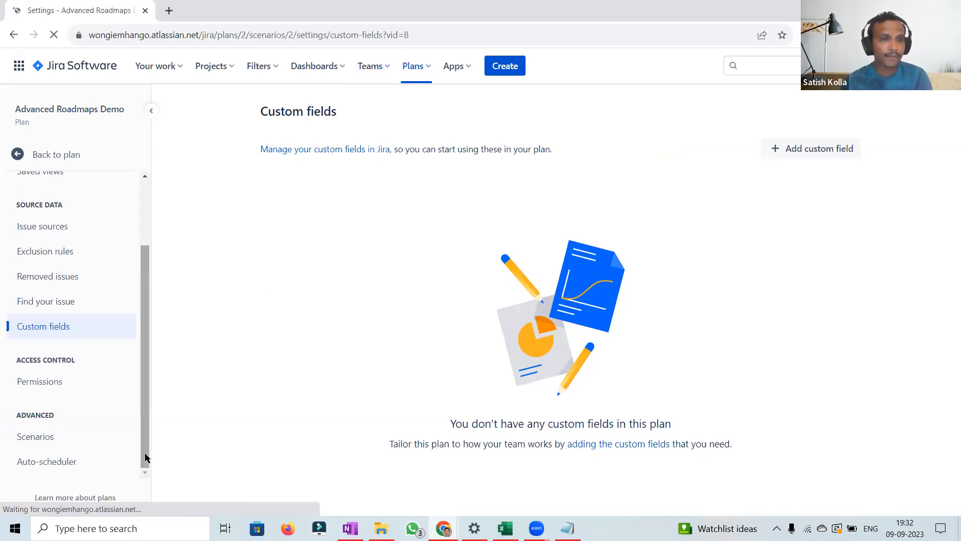
click(44, 440)
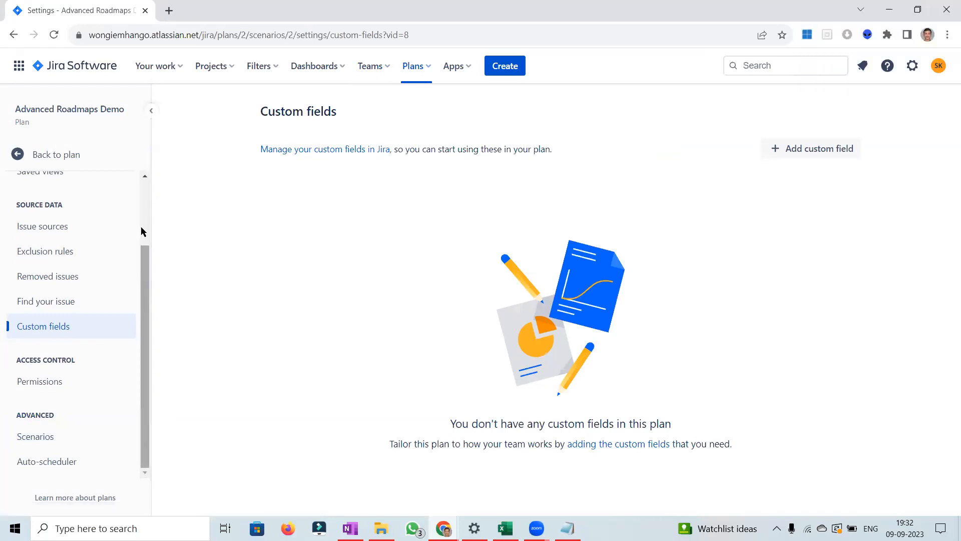
scroll(59, 165, up, 2)
Step: Return to the plan and add the existing BAM Team to it from the Teams page
click(50, 157)
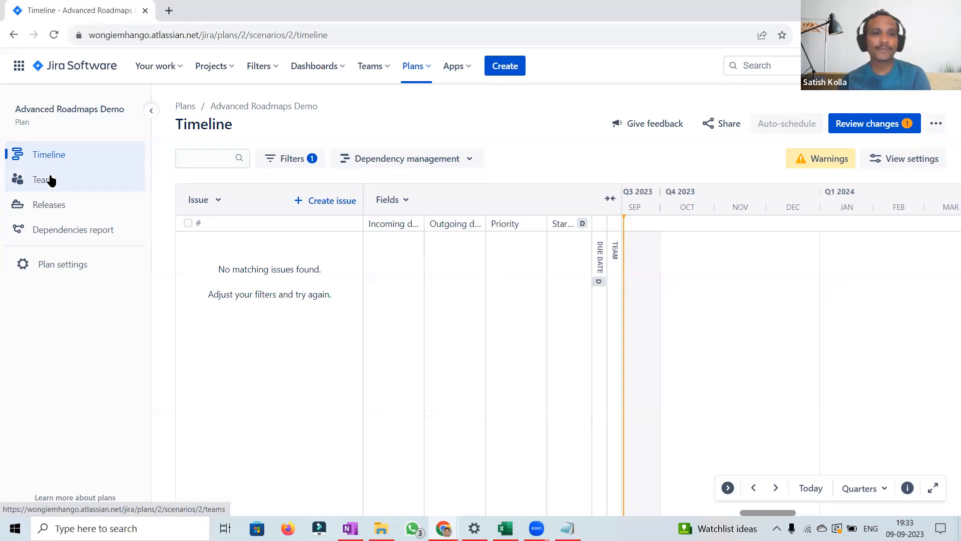
click(51, 180)
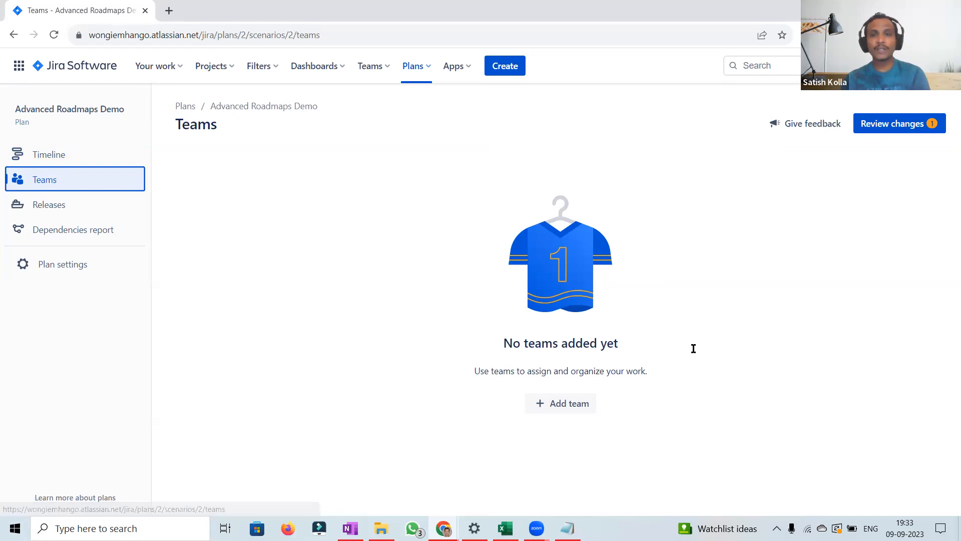
click(569, 410)
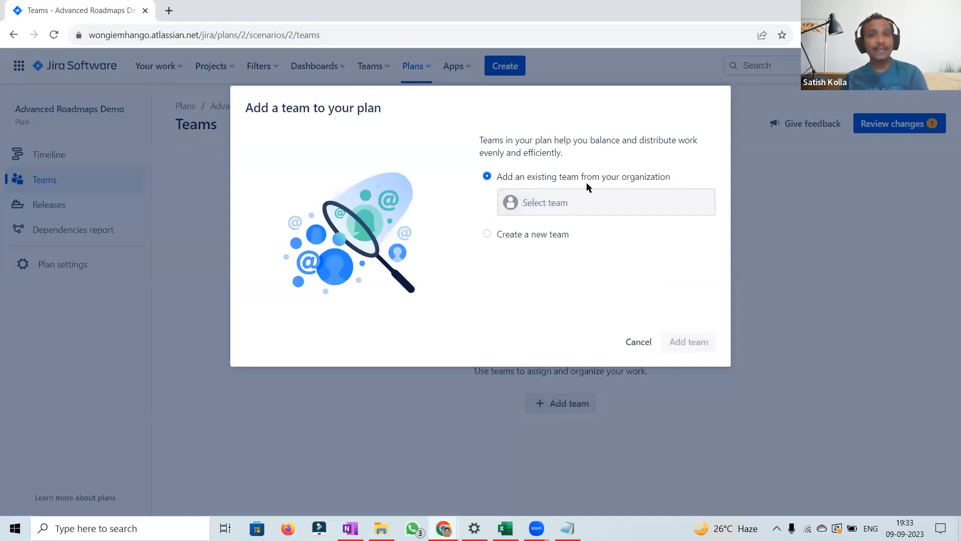
click(559, 204)
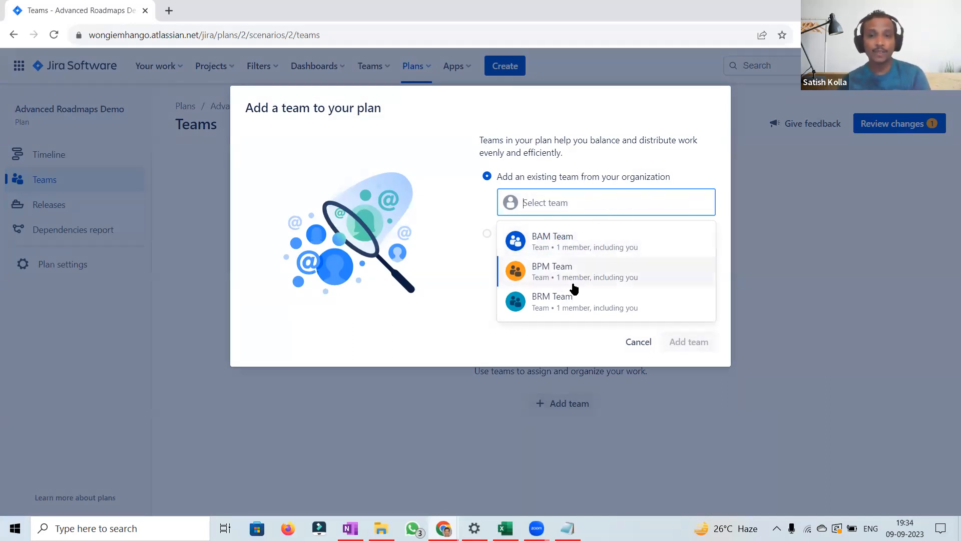
click(648, 241)
click(692, 339)
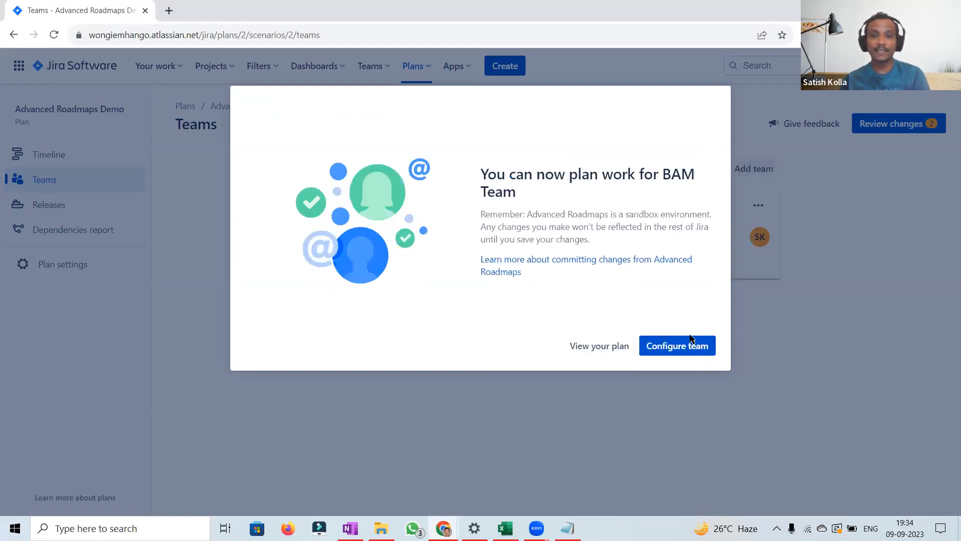
Step: Configure the BAM Team's settings with the Scrum planning style and save them
click(691, 340)
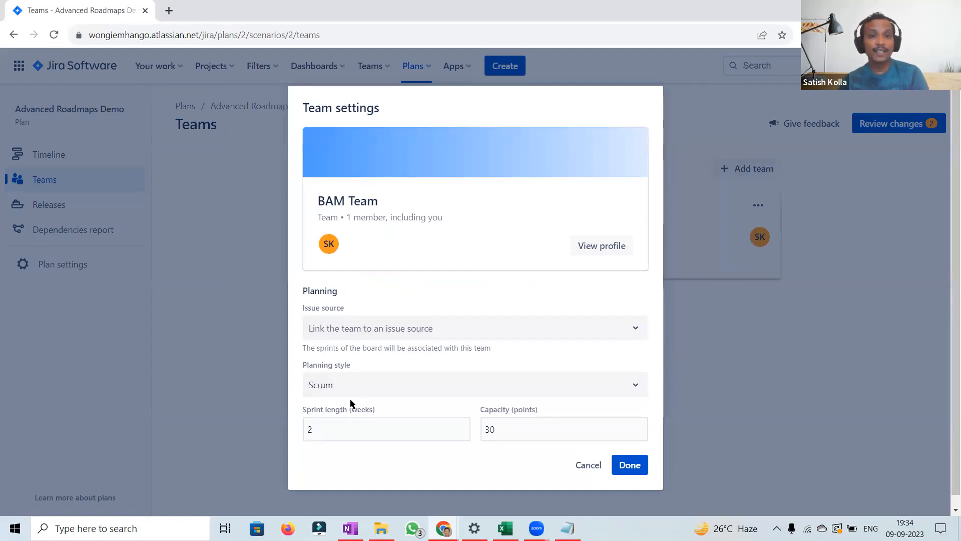
click(400, 388)
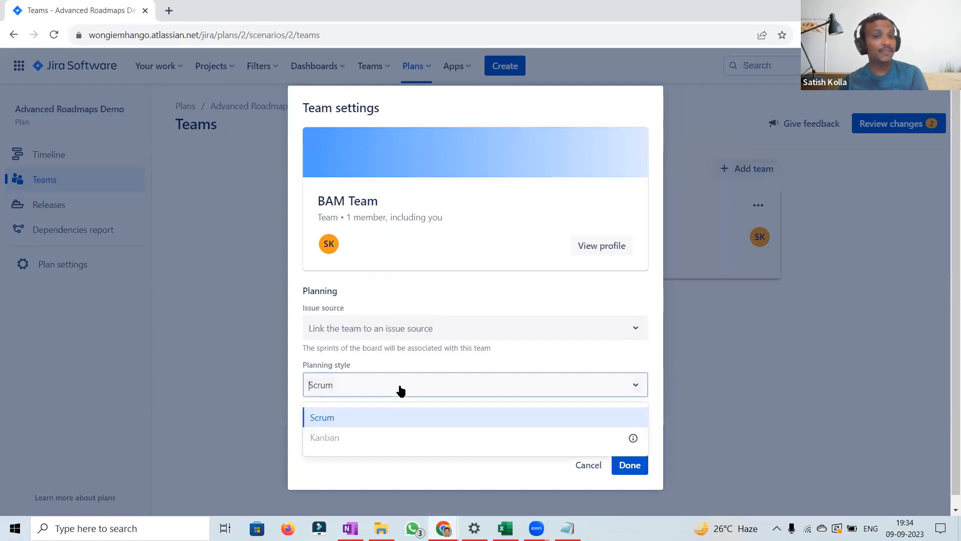
click(401, 390)
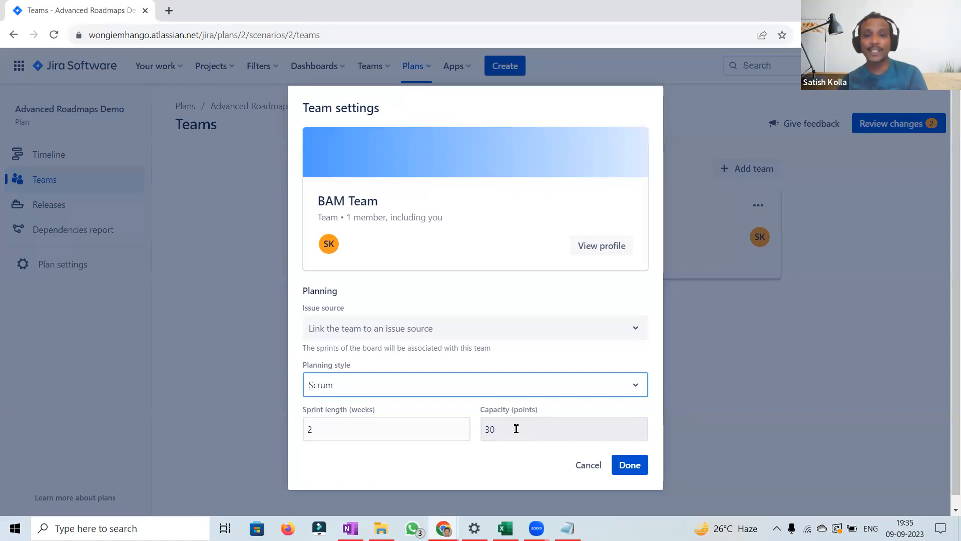
click(632, 465)
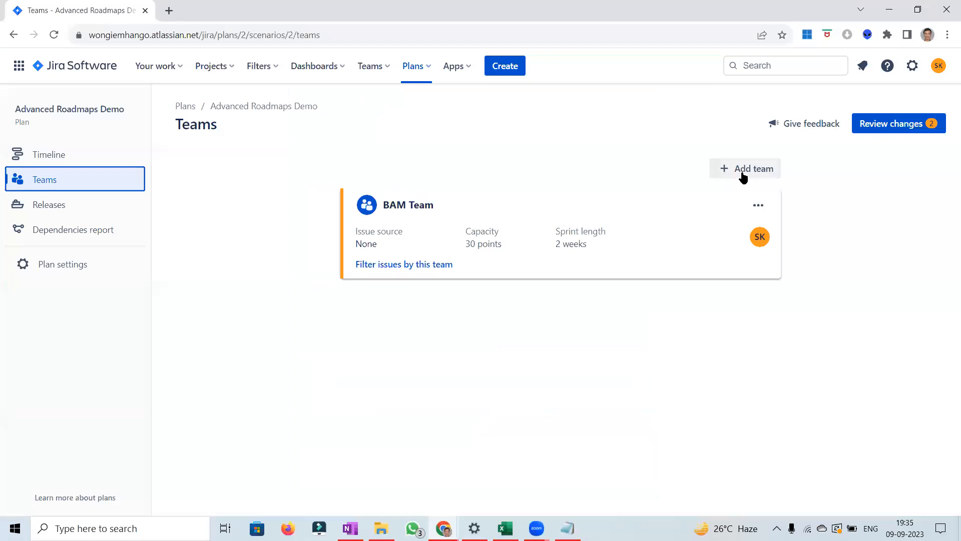
Step: Add the existing BPM Team to the plan and set its capacity to 25 points in its team settings
drag(466, 243, 514, 248)
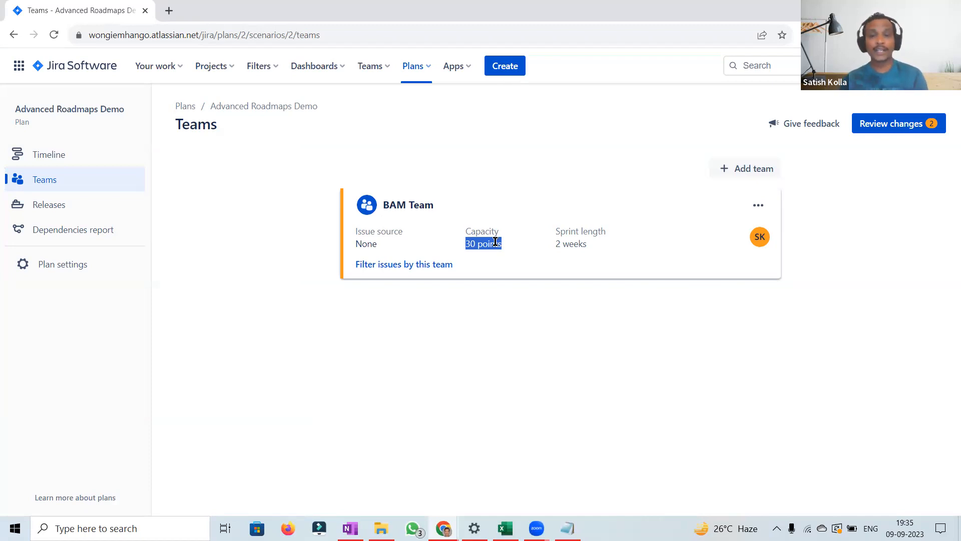
click(742, 177)
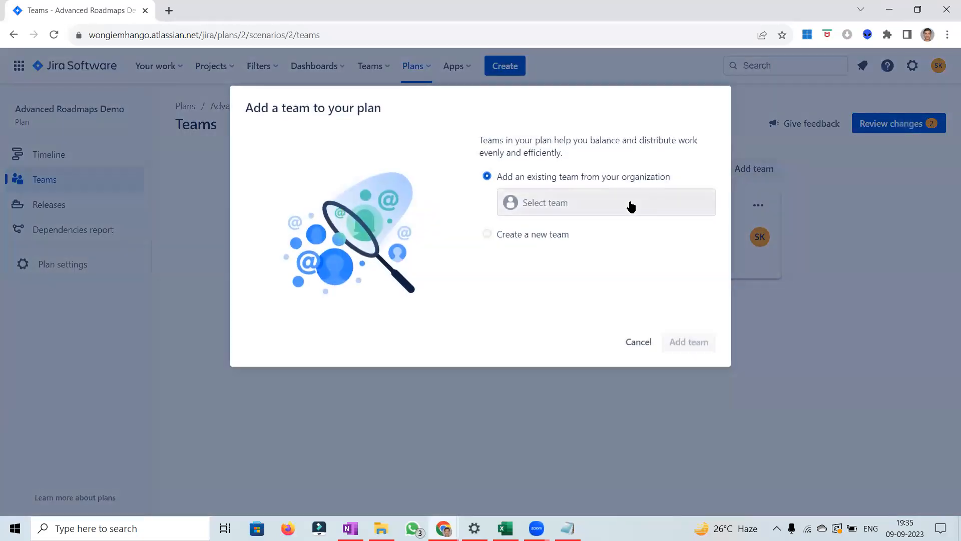
click(631, 206)
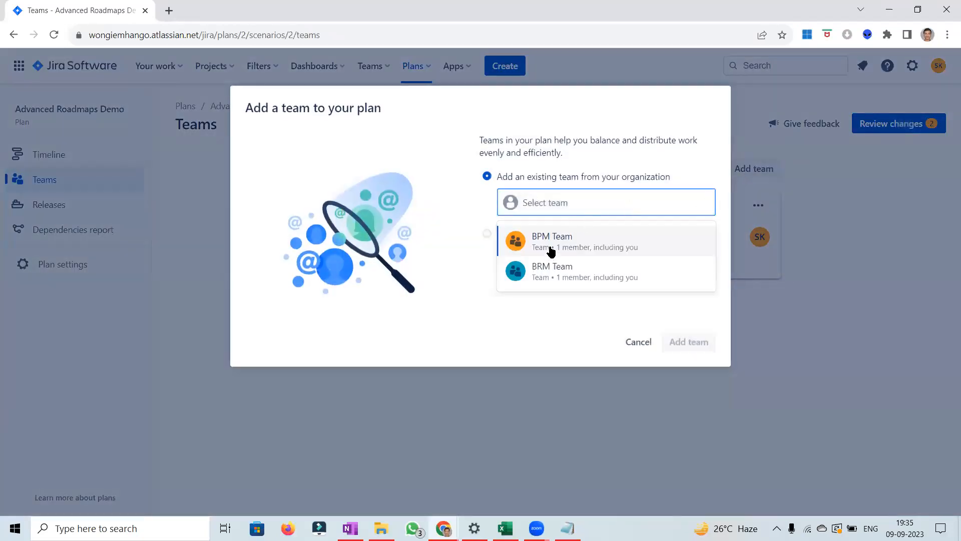
click(552, 249)
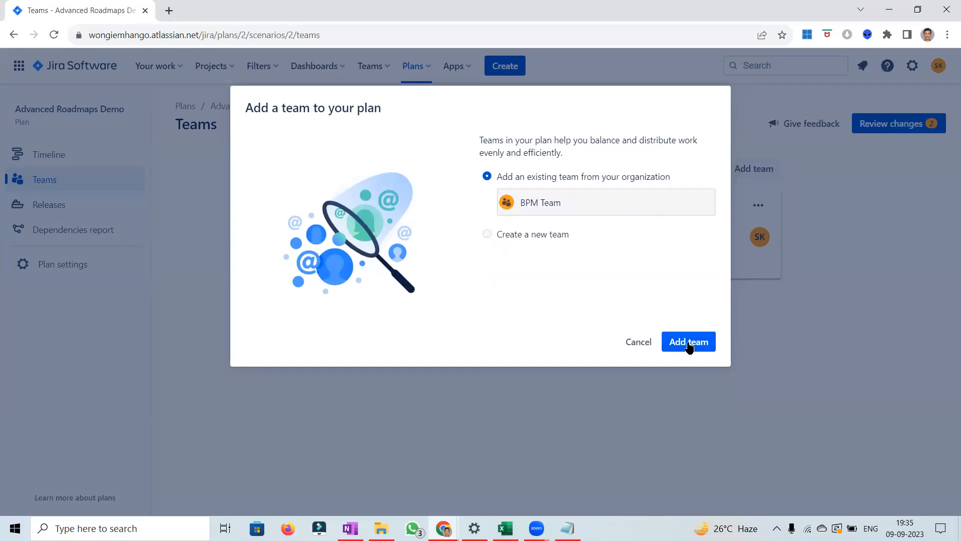
click(689, 345)
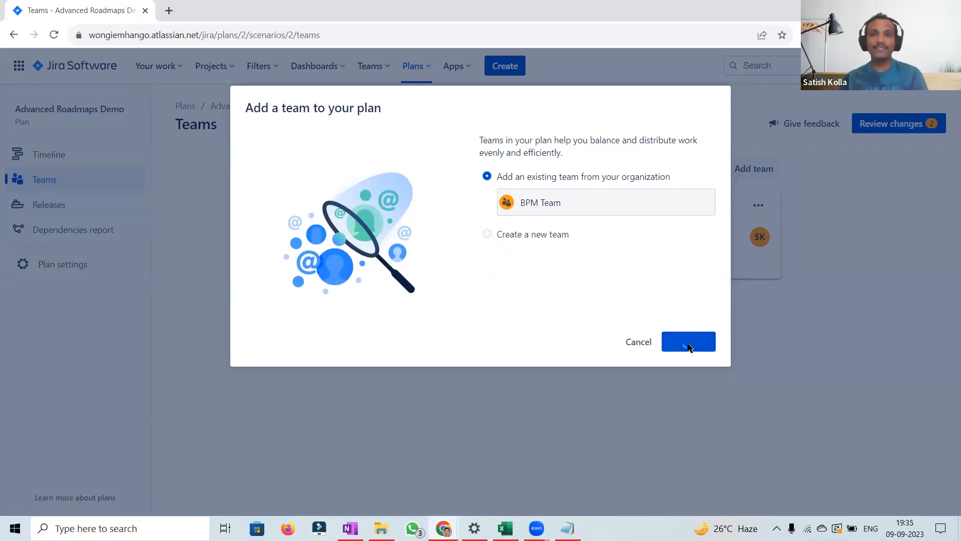
click(689, 347)
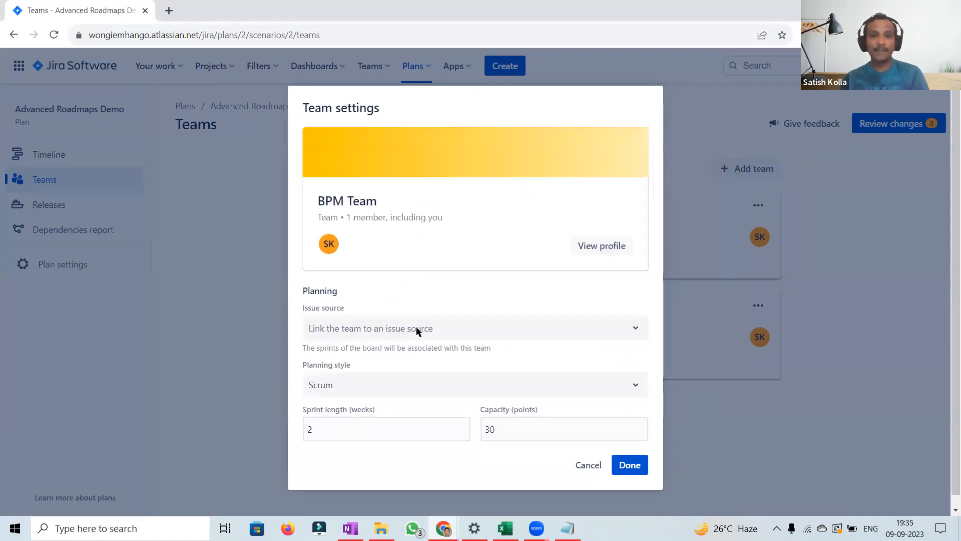
double_click(527, 431)
text(25)
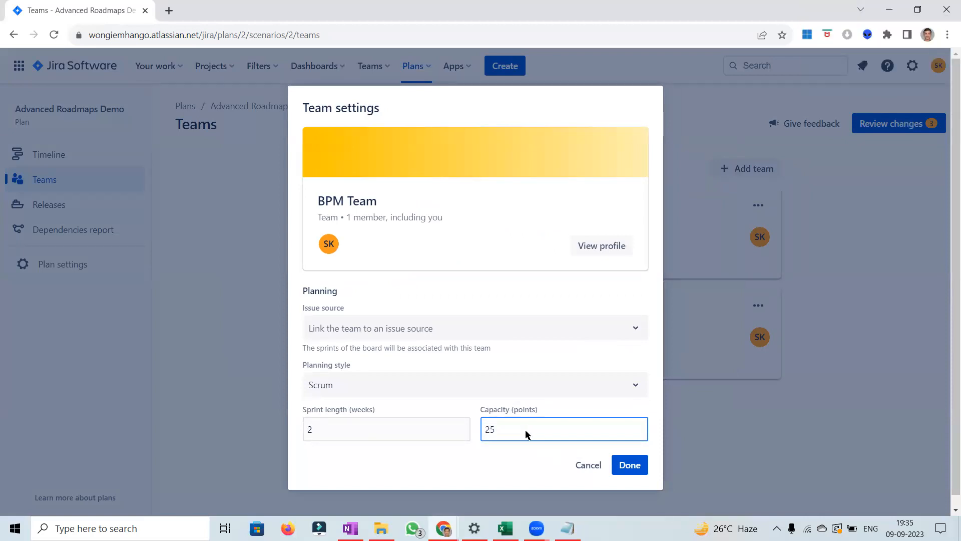
click(631, 466)
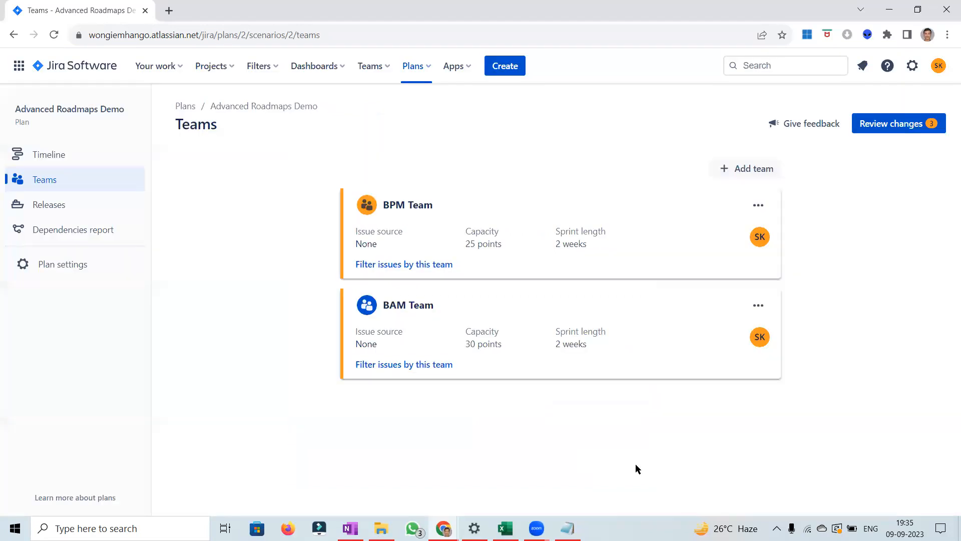
Step: Add the existing BRM Team to the plan and set its capacity to 35 points in its team settings
click(744, 171)
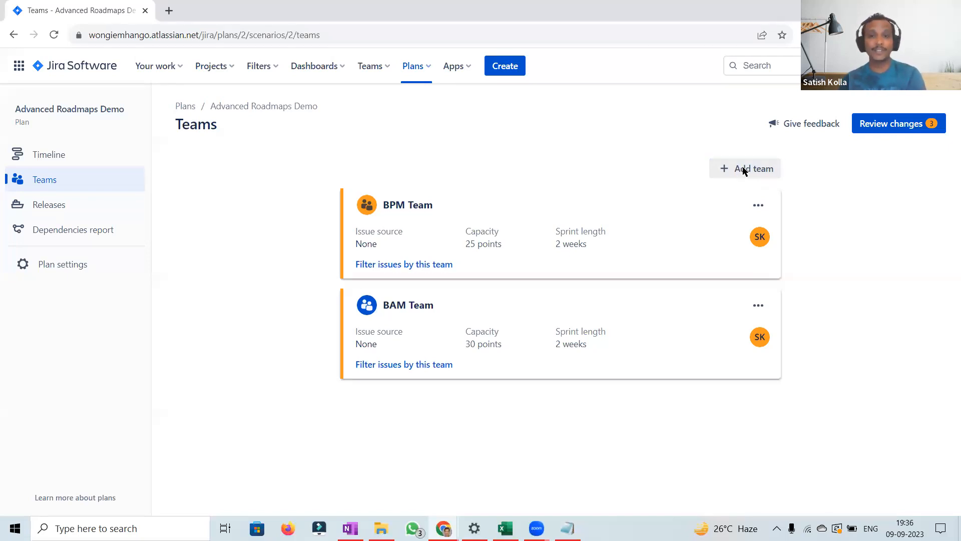
click(534, 214)
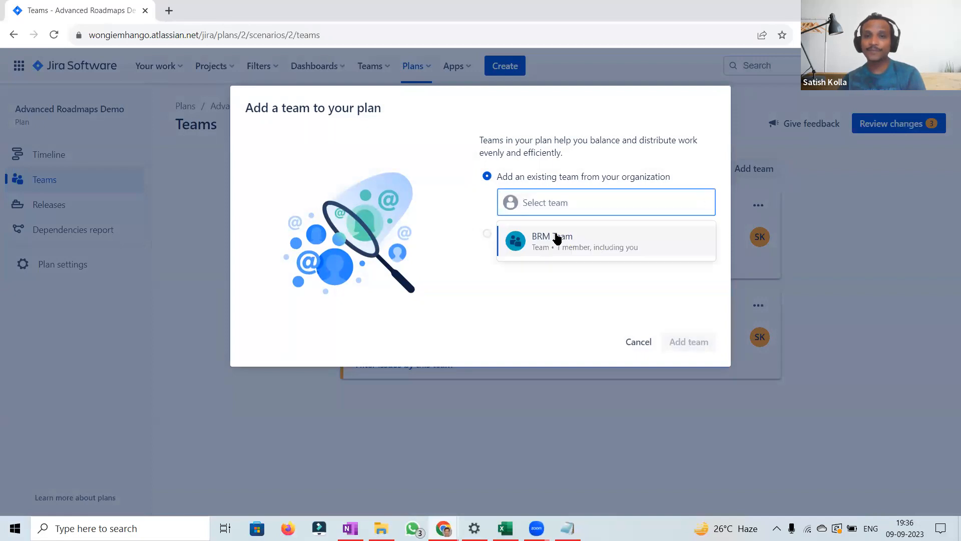
click(557, 237)
click(669, 346)
click(671, 347)
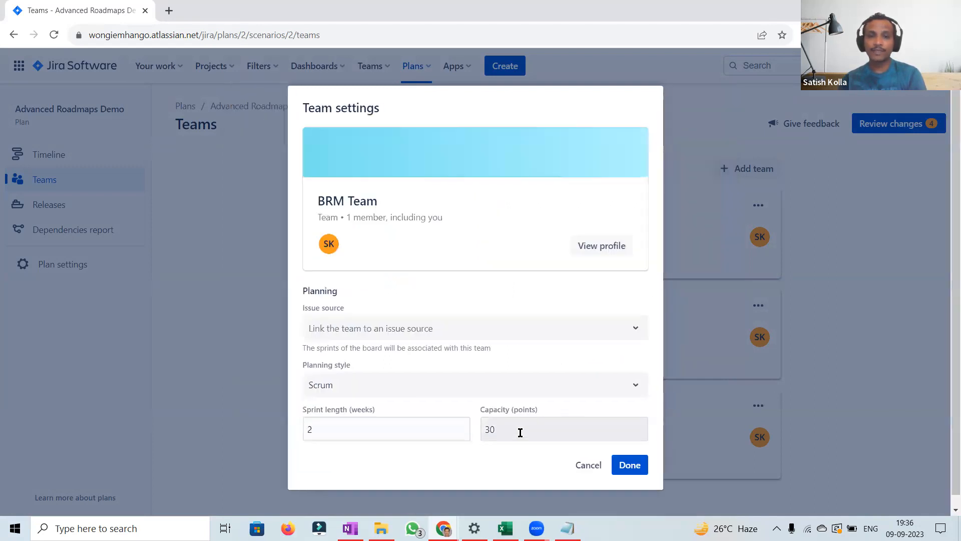
double_click(520, 432)
text(35)
click(632, 466)
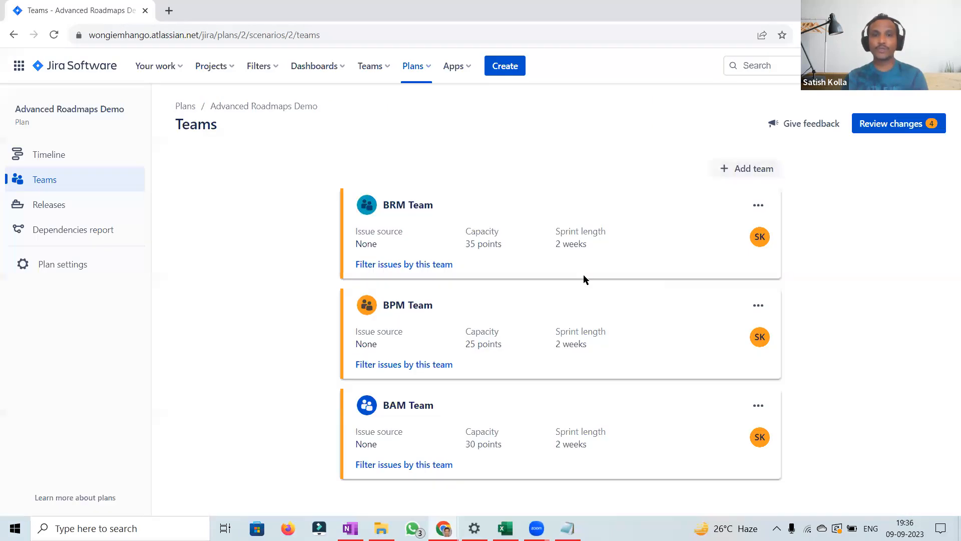
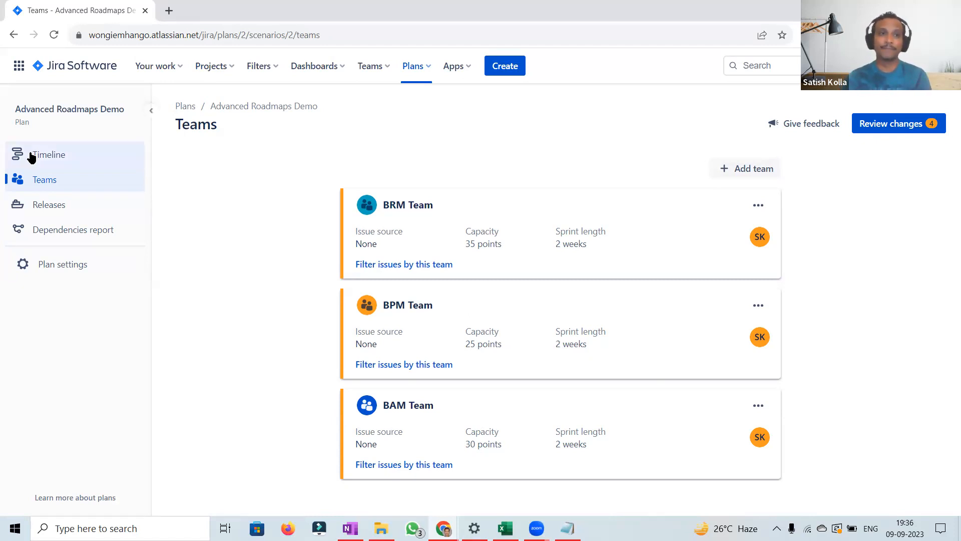
Step: Open the plan's timeline and switch to the Sprint capacity management view
click(52, 156)
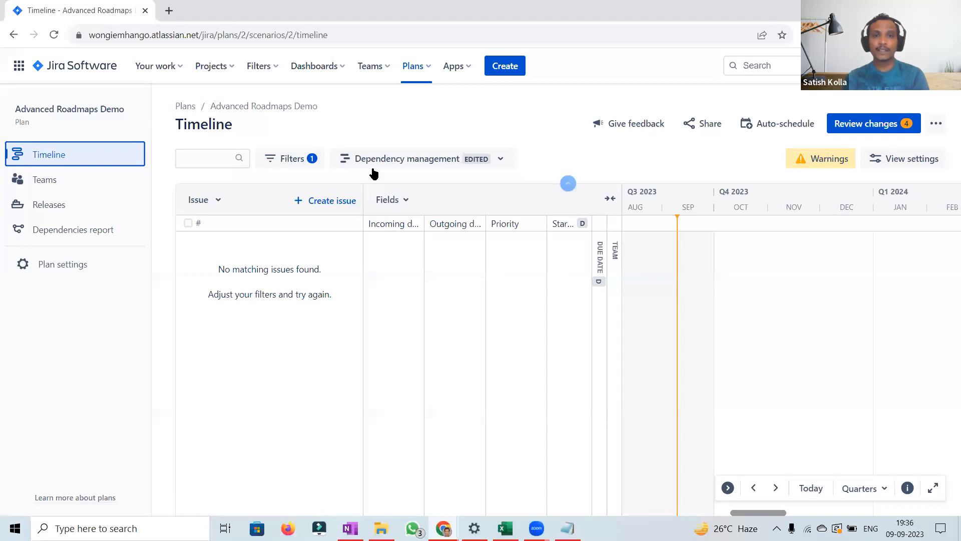
click(403, 159)
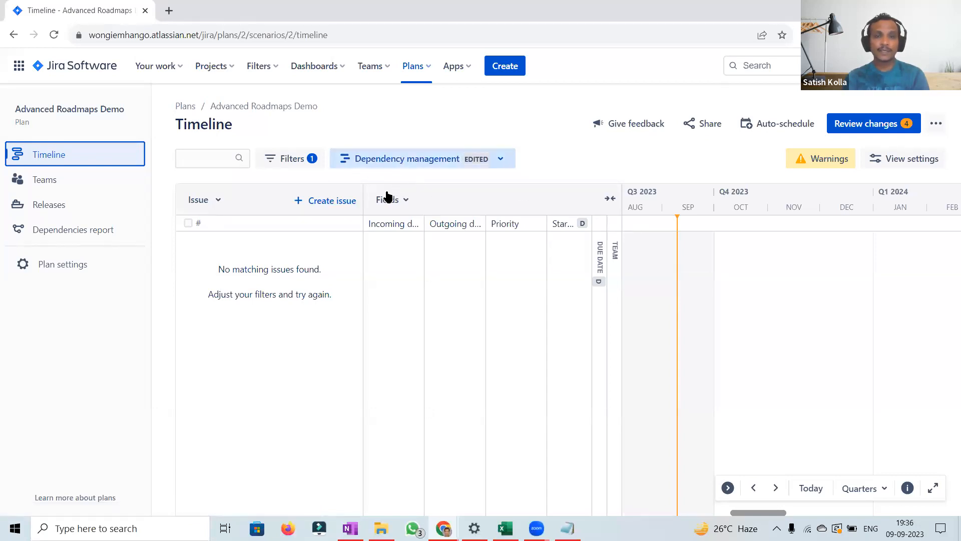
click(385, 251)
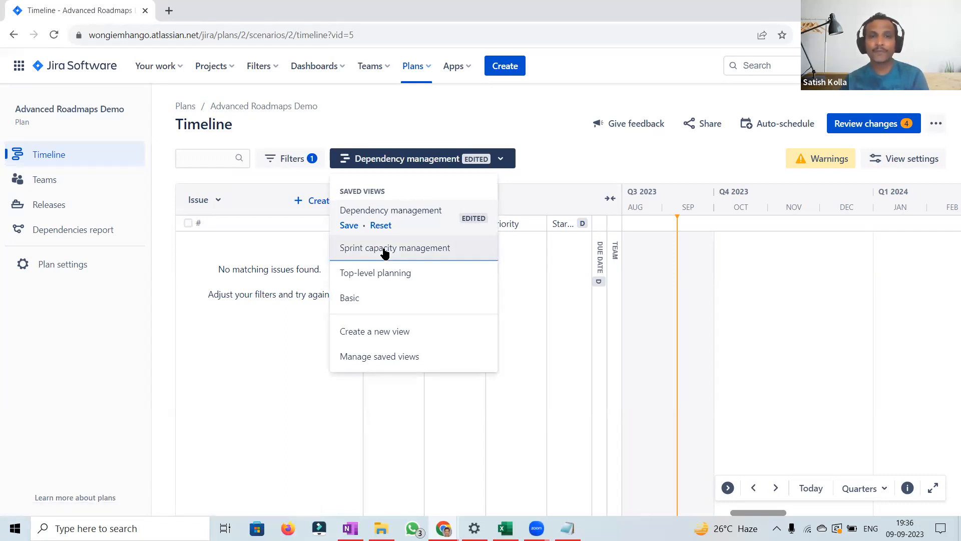
click(393, 248)
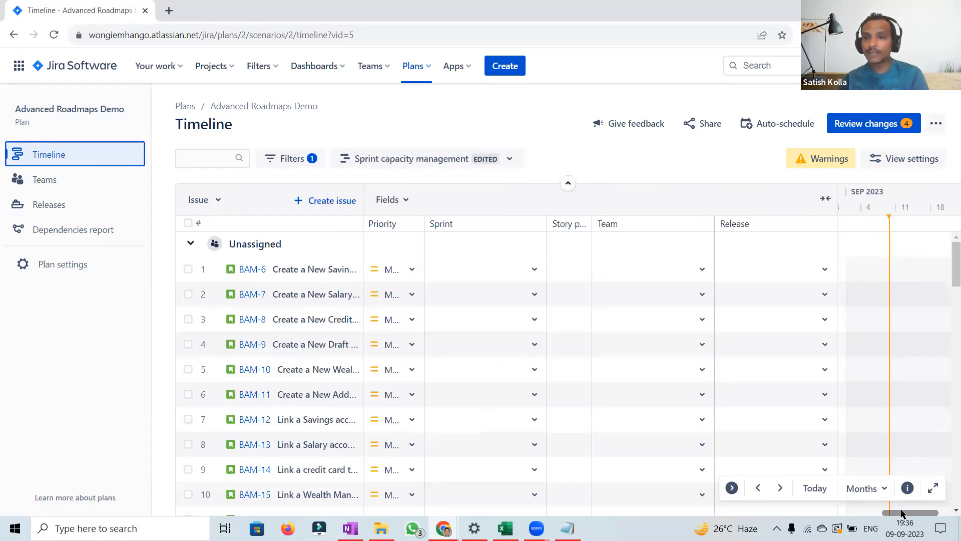
Step: Assign issues BAM-6, BAM-7 and BAM-8 to BAM Sprint 1
drag(904, 516, 829, 511)
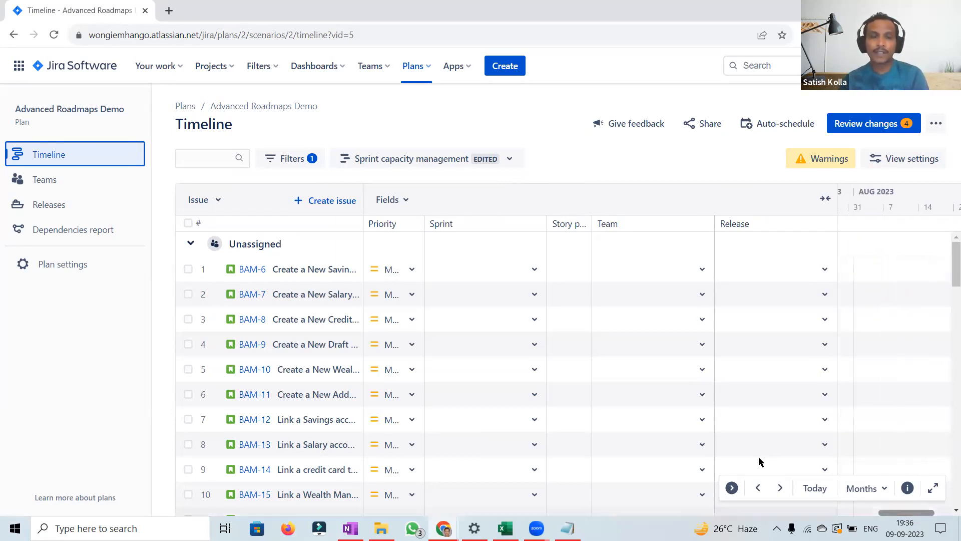
click(535, 271)
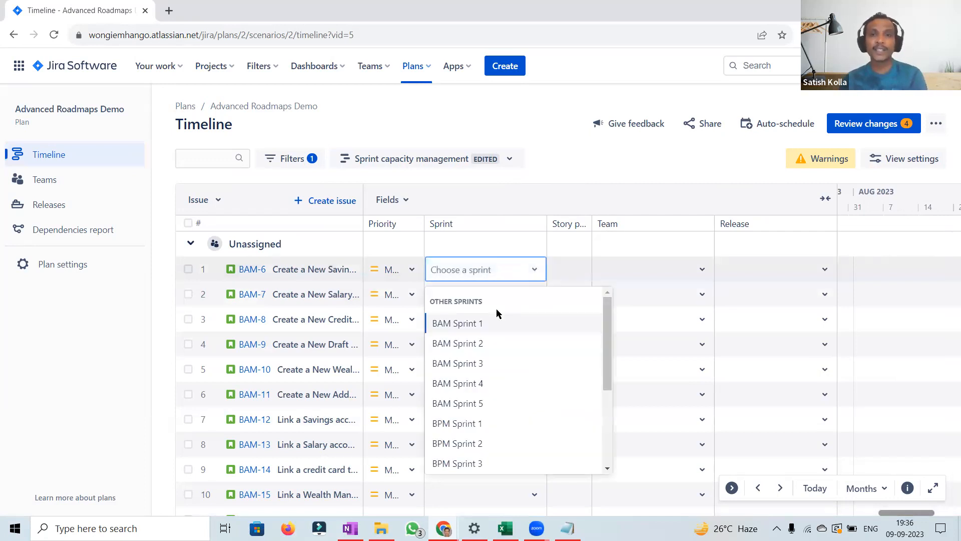
click(472, 326)
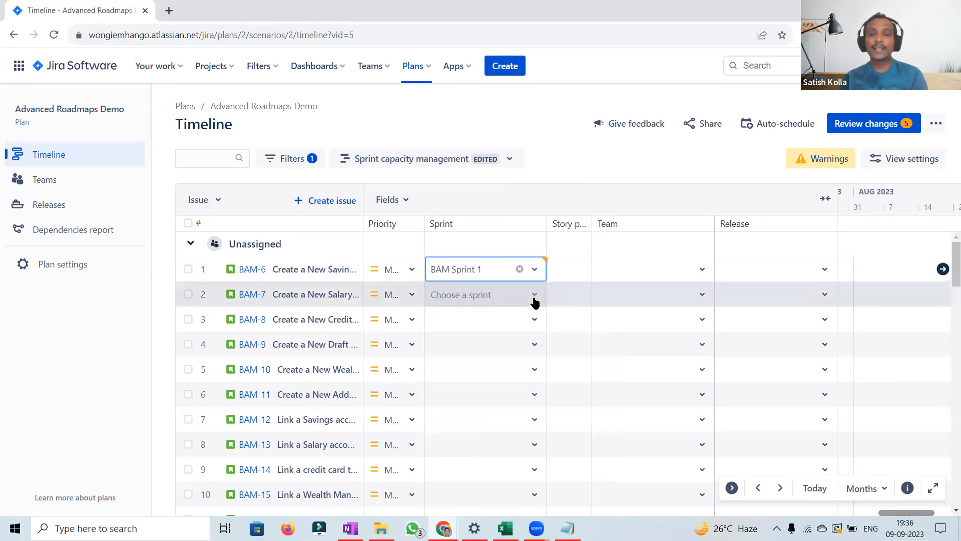
click(535, 298)
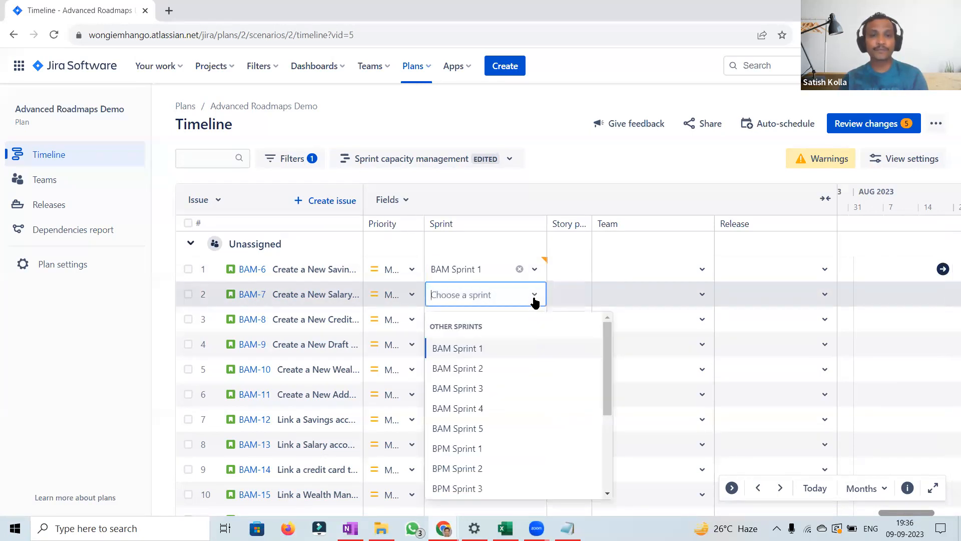
click(472, 350)
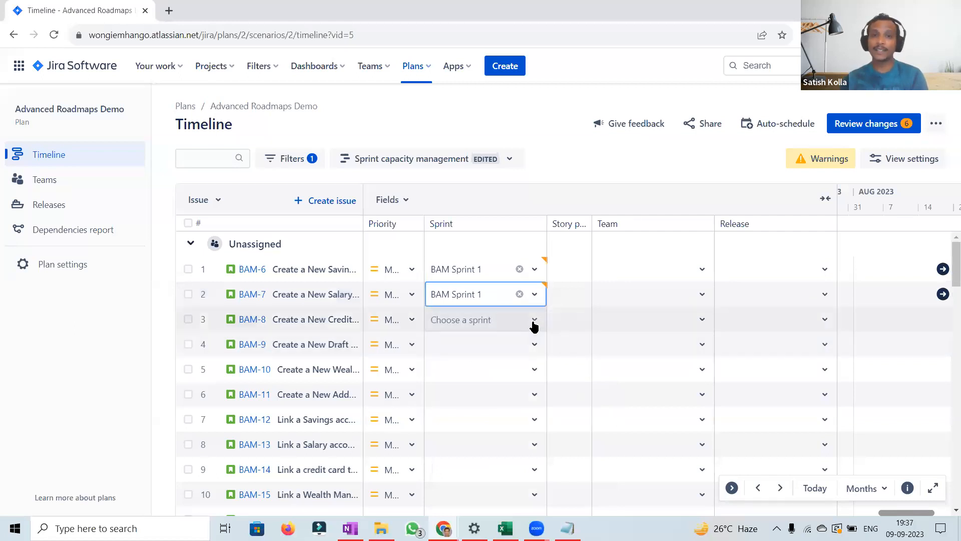
click(535, 323)
click(471, 375)
Step: Assign BAM-9 and BAM-10 to BAM Sprint 2, and BAM-11 to BAM Sprint 1
click(532, 346)
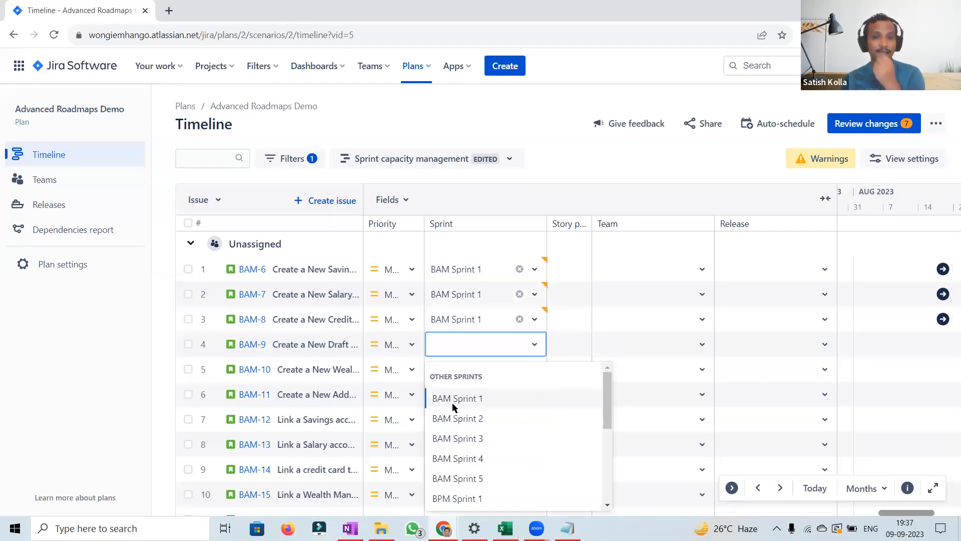
click(452, 420)
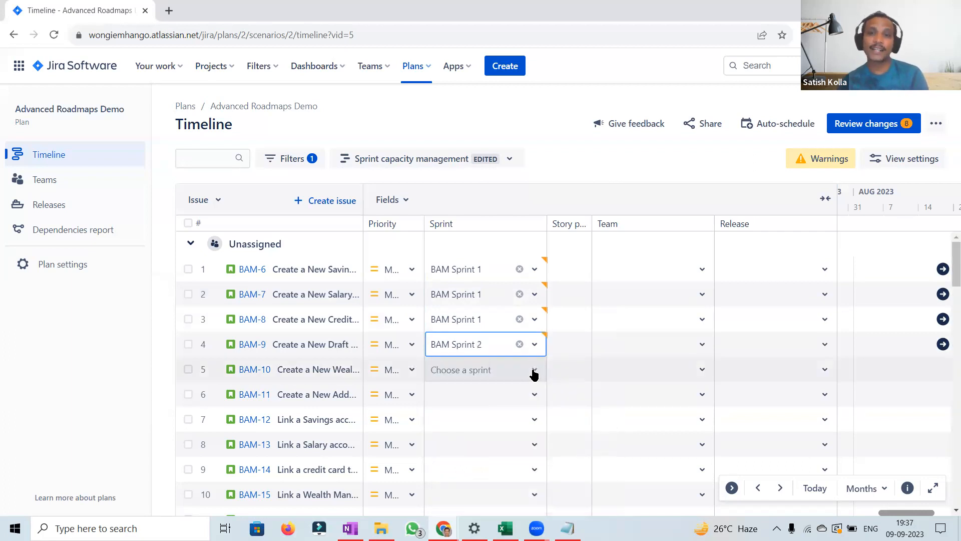
click(534, 373)
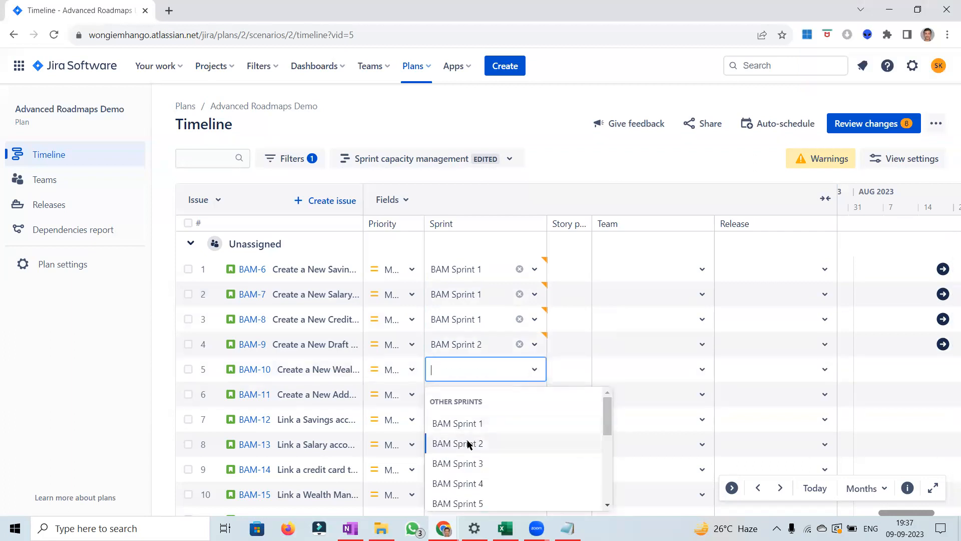
click(469, 444)
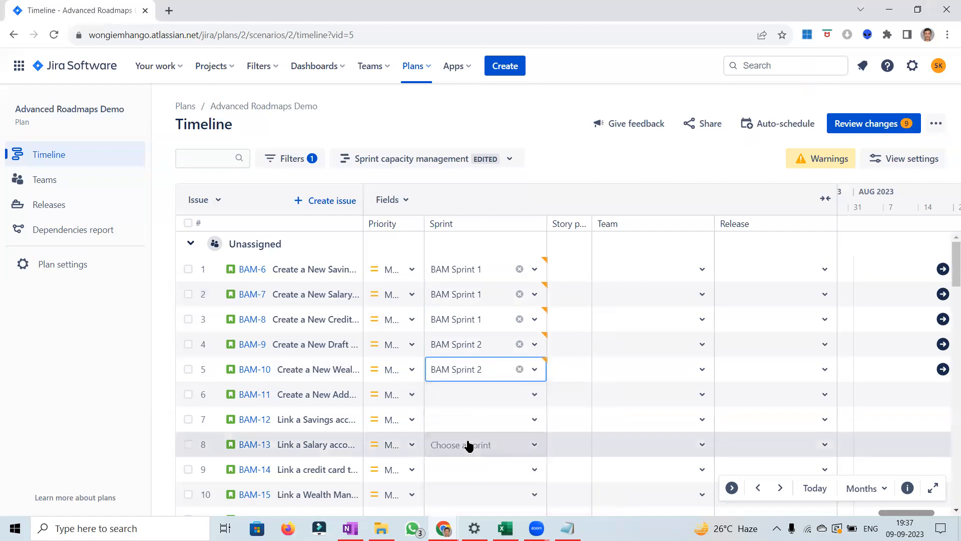
click(533, 399)
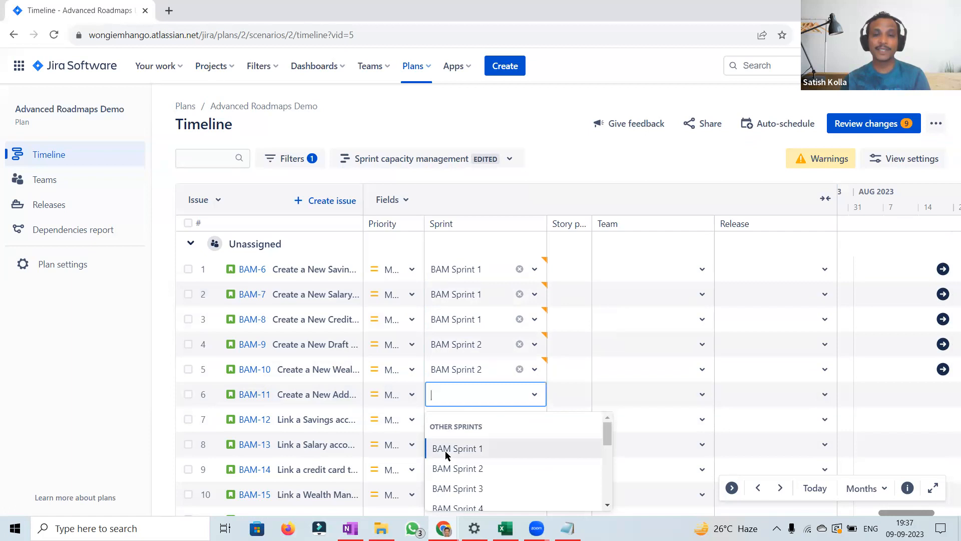
key(Return)
Step: Set story points to 8 for BAM-6, 8 for BAM-7 and 13 for BAM-8
click(570, 270)
text(8)
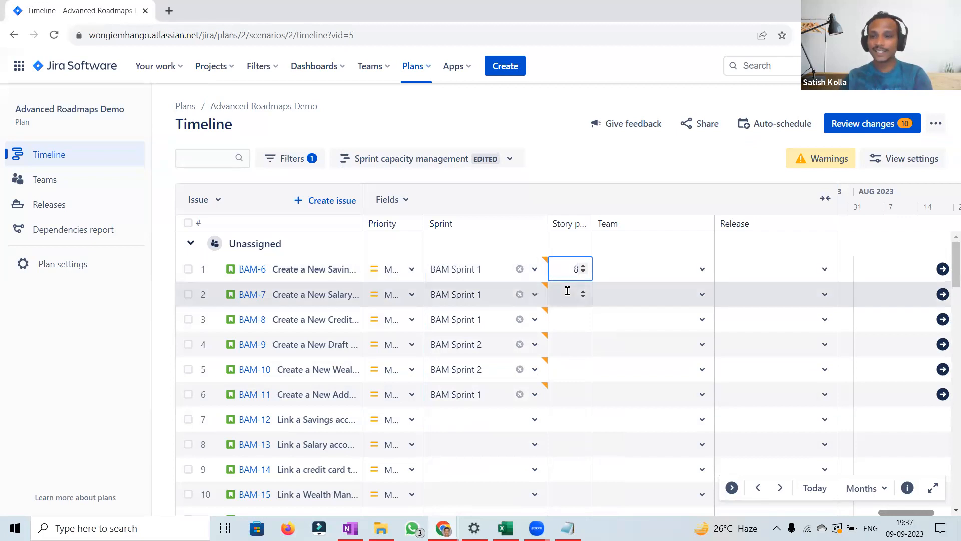
click(567, 292)
text(8)
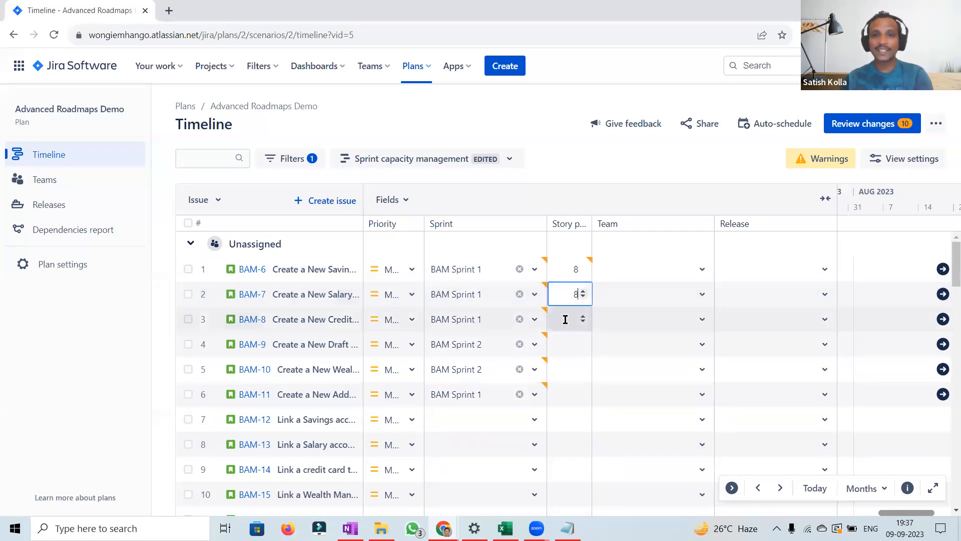
click(565, 319)
text(13)
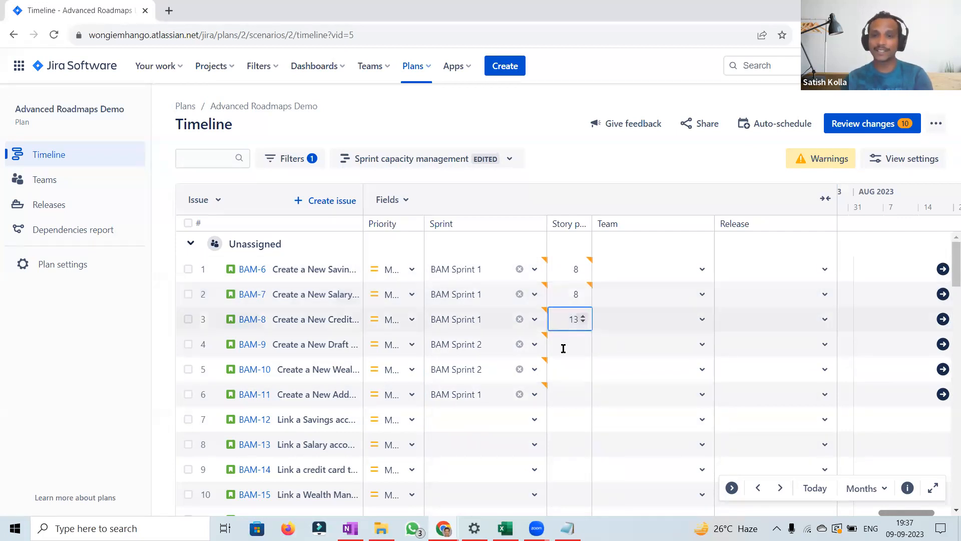
Step: Set story points to 5 for BAM-9, 5 for BAM-10 and 13 for BAM-11
click(564, 348)
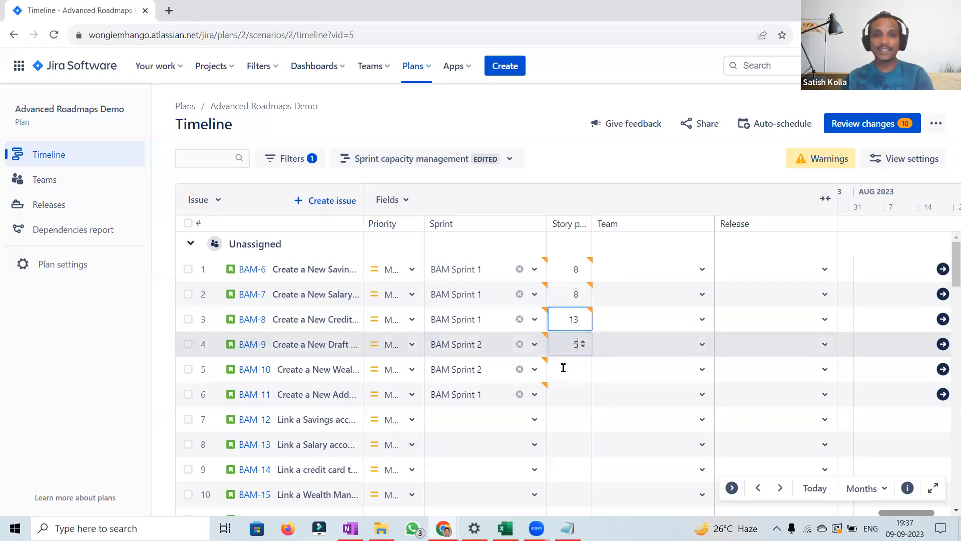
text(5)
click(565, 369)
text(5)
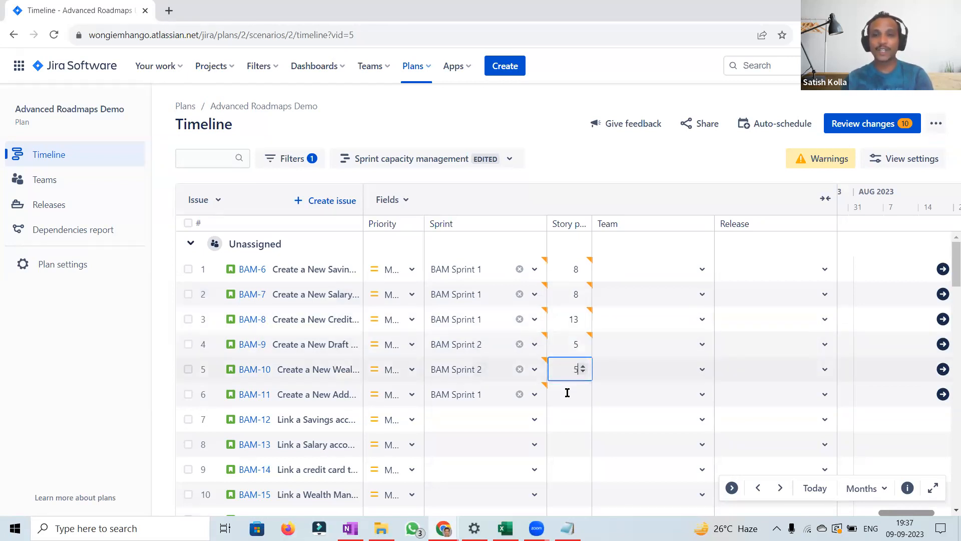
click(567, 393)
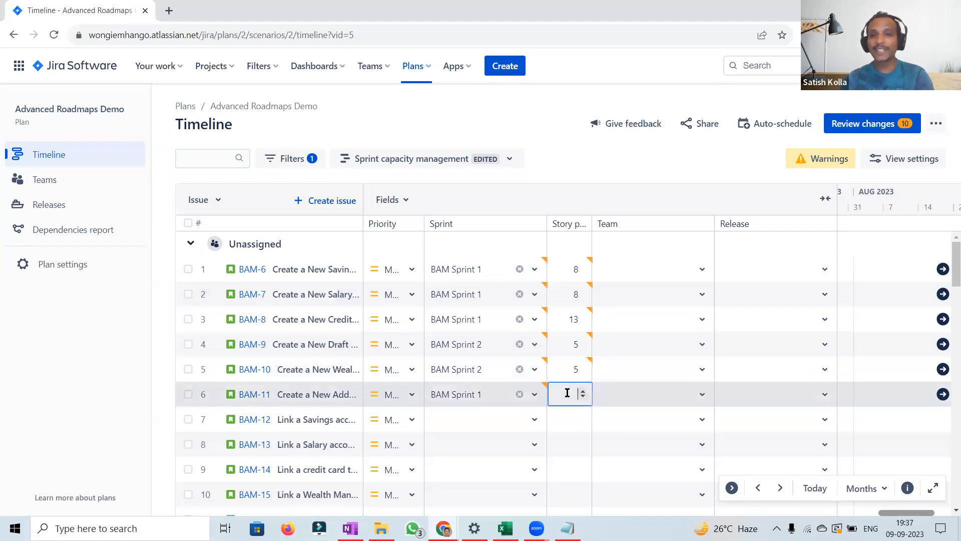
text(13)
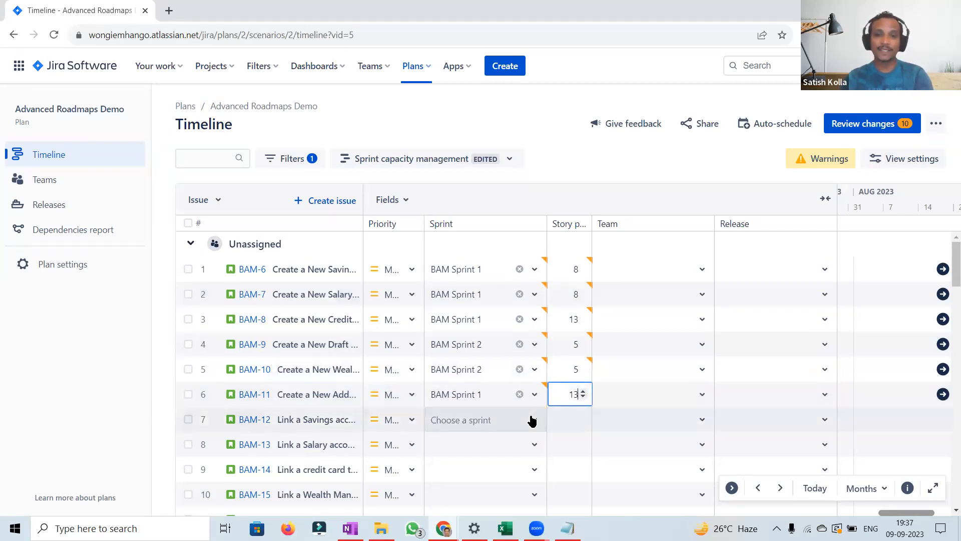
Step: Assign BAM-12 to BAM Sprint 2 with 3 story points and BAM-13 to BAM Sprint 1 with 8 story points
click(447, 424)
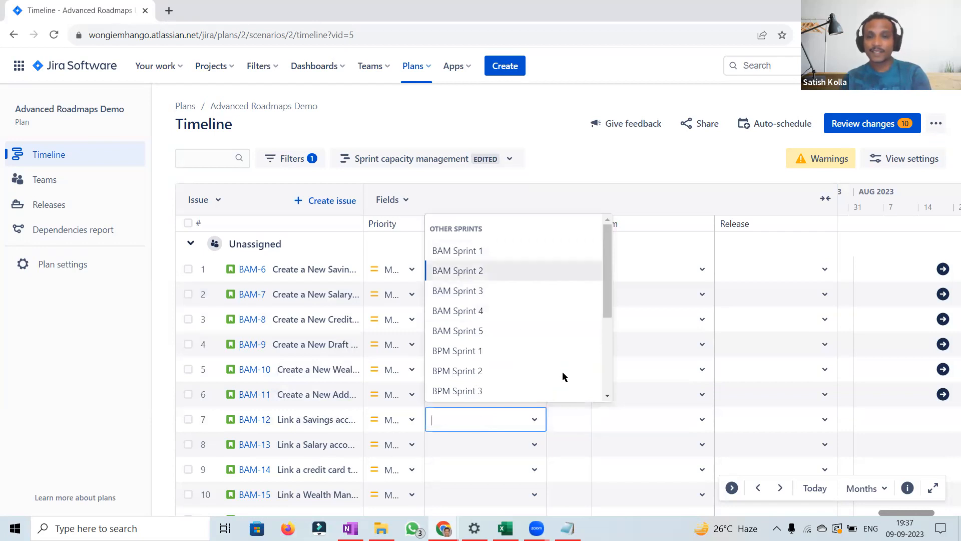
click(567, 416)
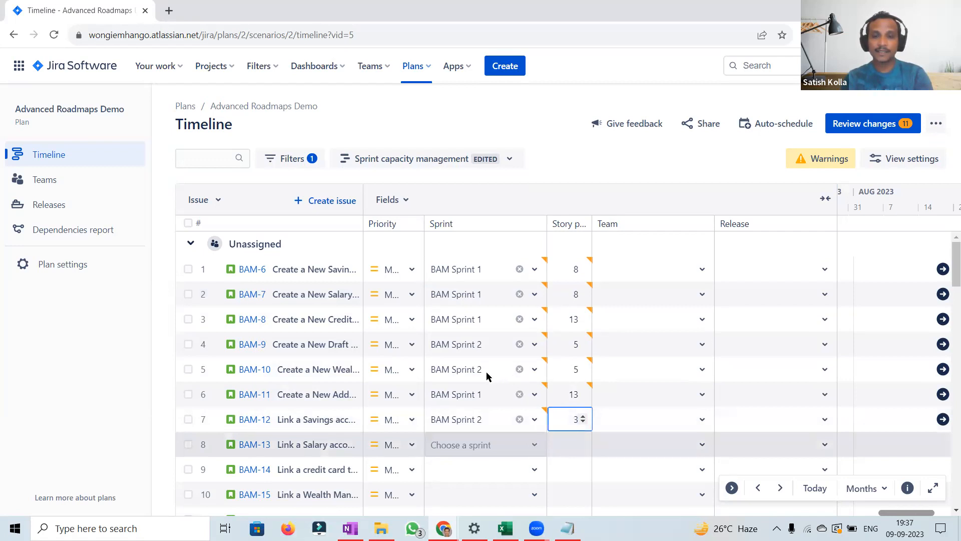
click(483, 445)
click(469, 275)
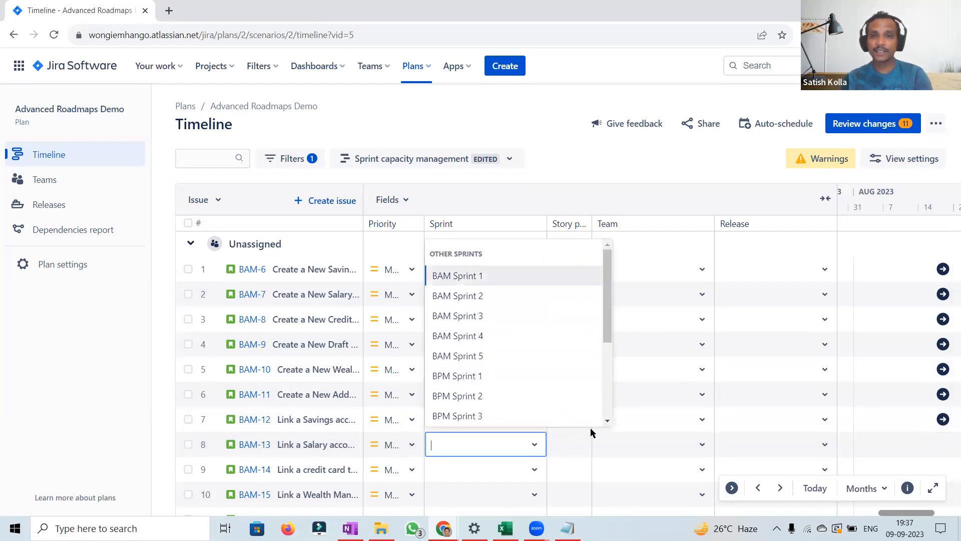
click(568, 441)
text(8)
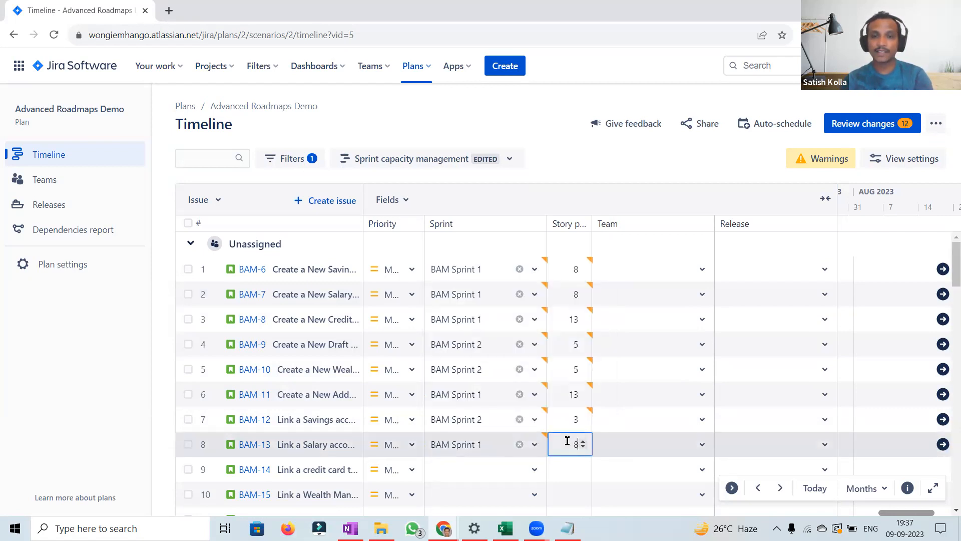
key(Return)
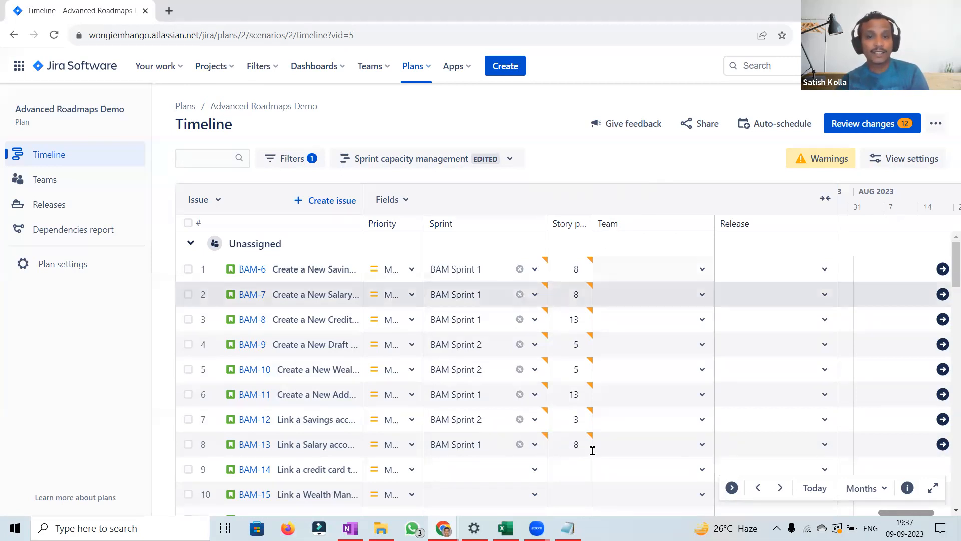
Step: Assign BAM Team to issues BAM-6, BAM-7, BAM-8 and BAM-9
mouse_move(545, 260)
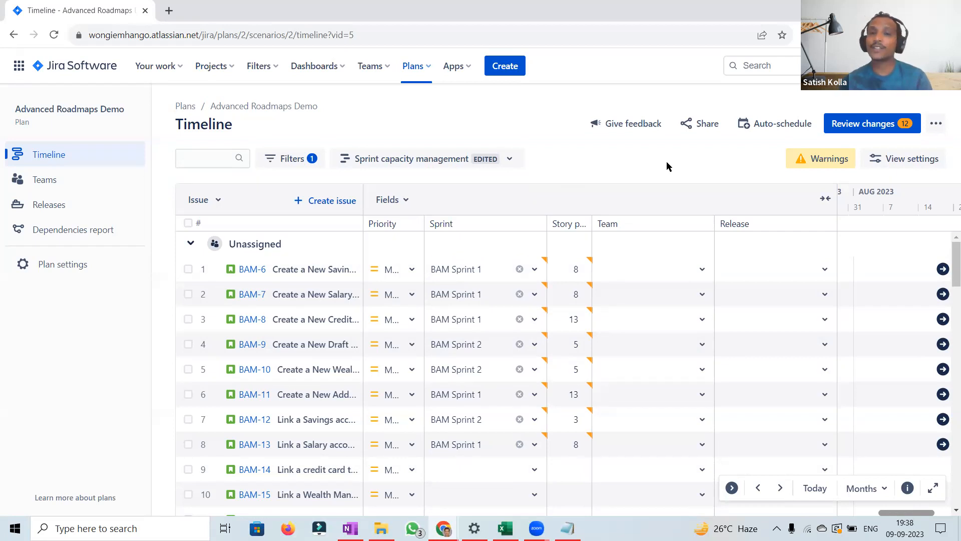
click(704, 272)
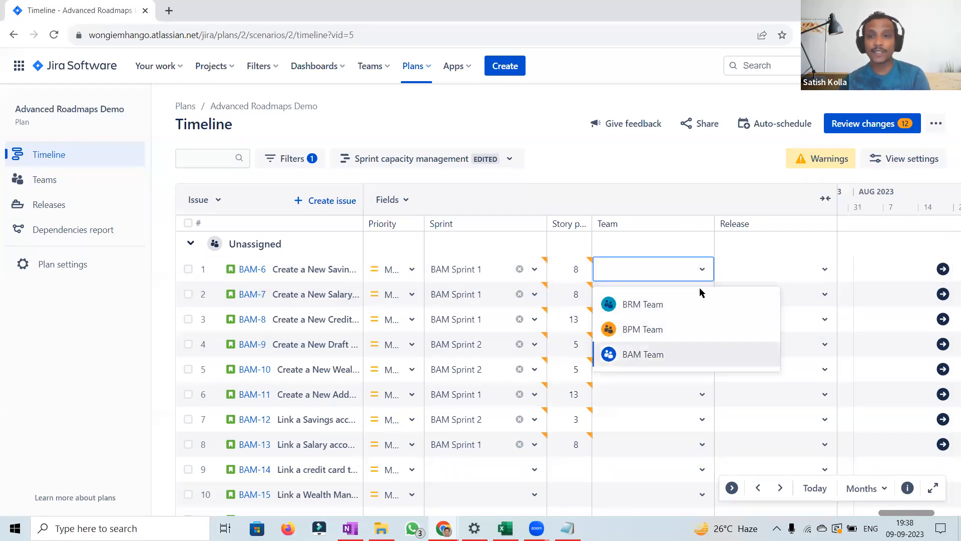
key(Return)
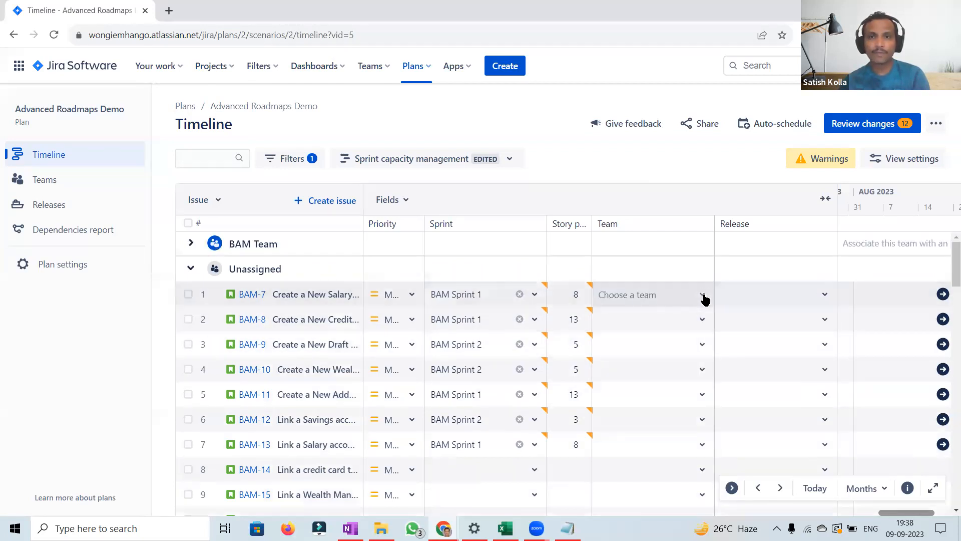
click(703, 296)
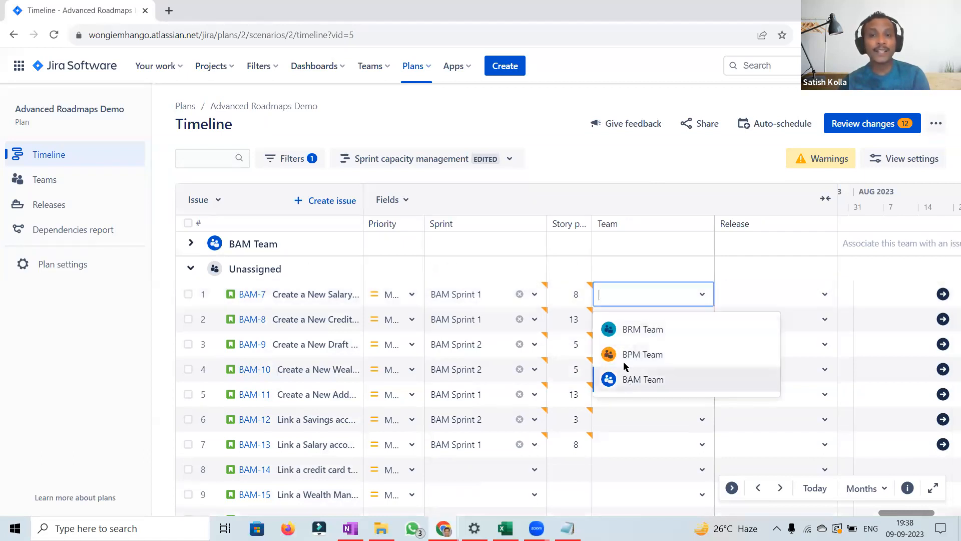
key(Return)
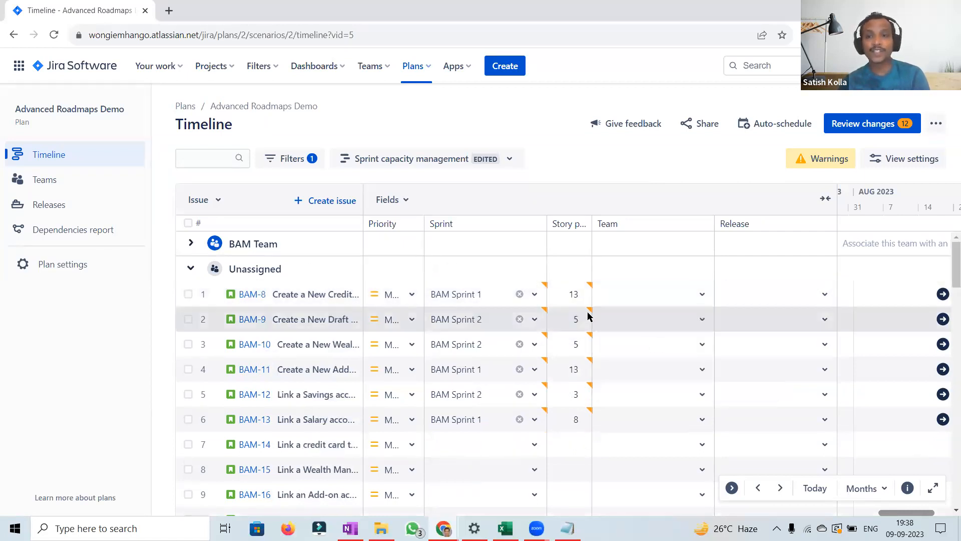
click(702, 296)
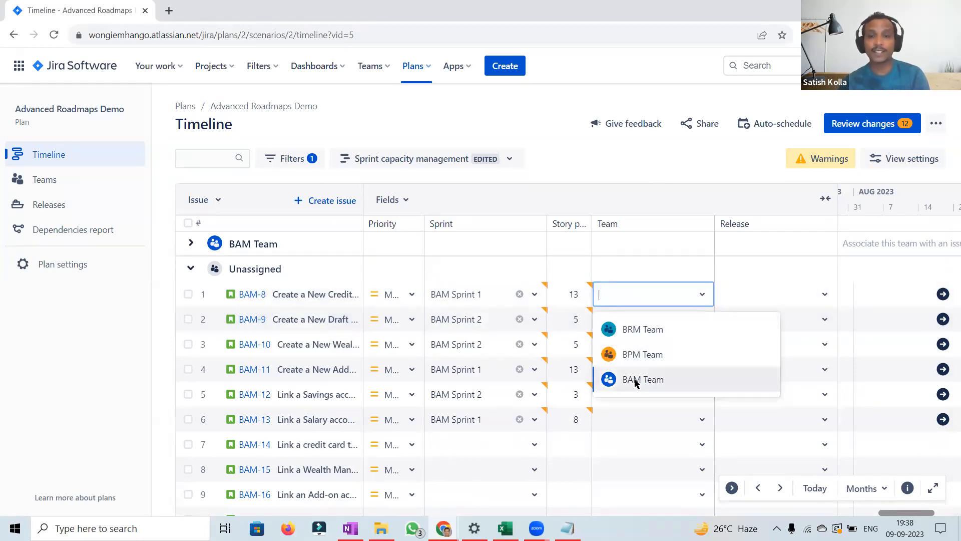
key(Return)
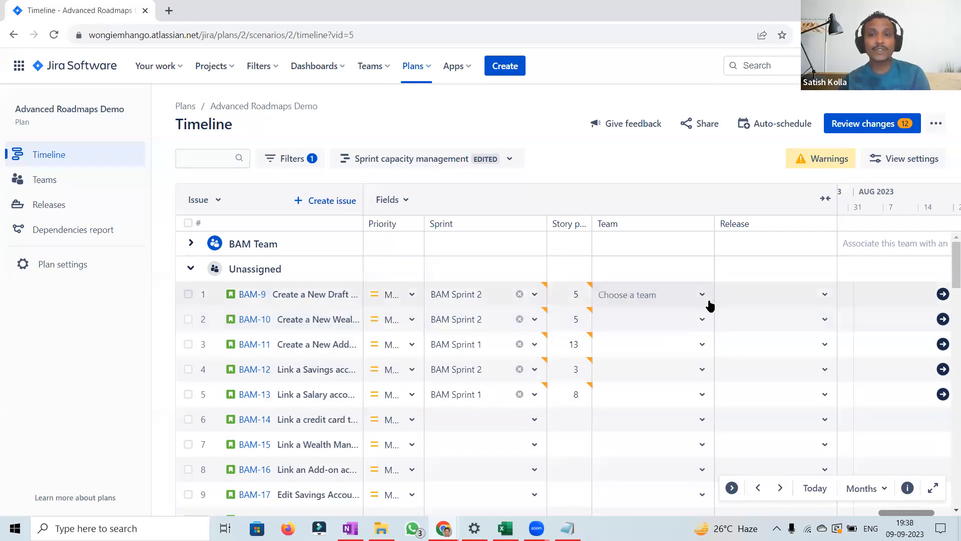
click(704, 296)
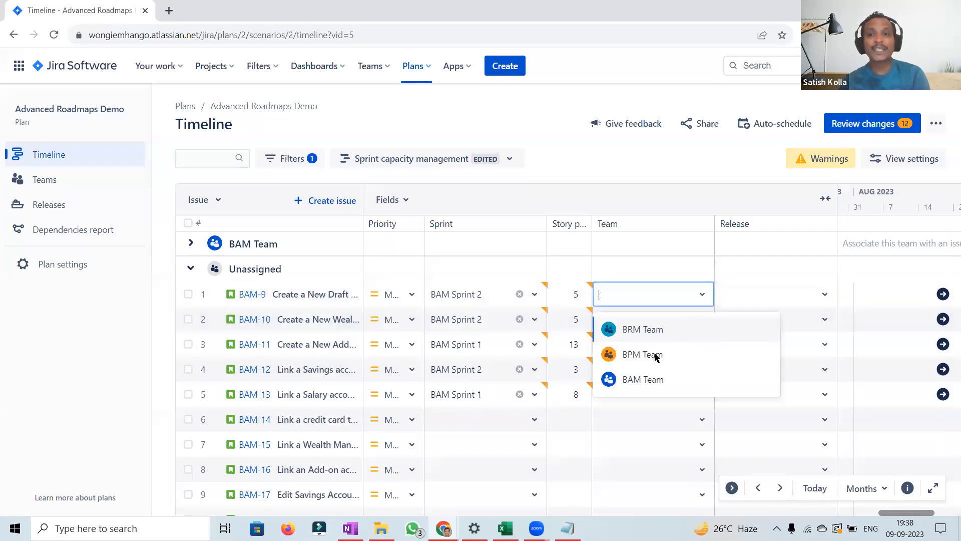
click(640, 380)
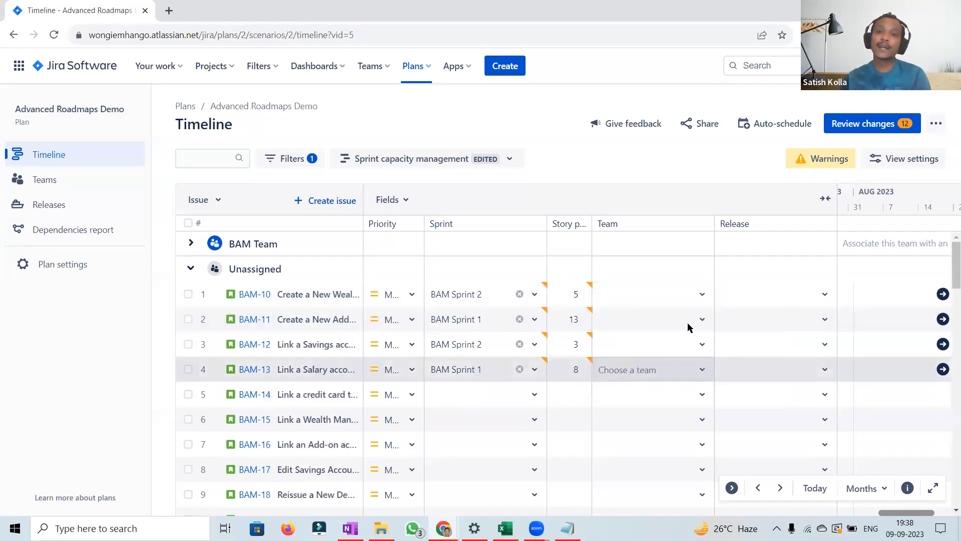
Step: Assign BAM Team to issues BAM-10, BAM-11, BAM-12 and BAM-13
click(704, 298)
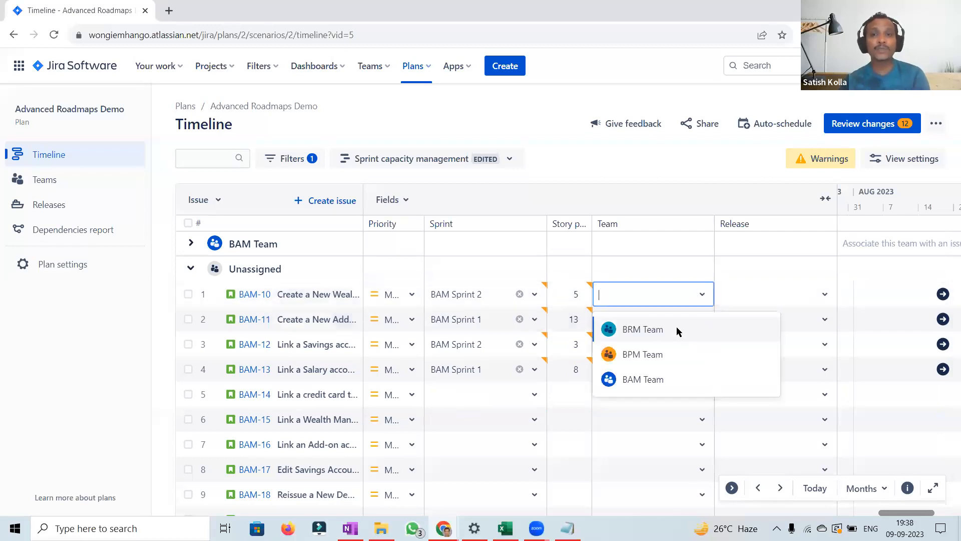
click(635, 380)
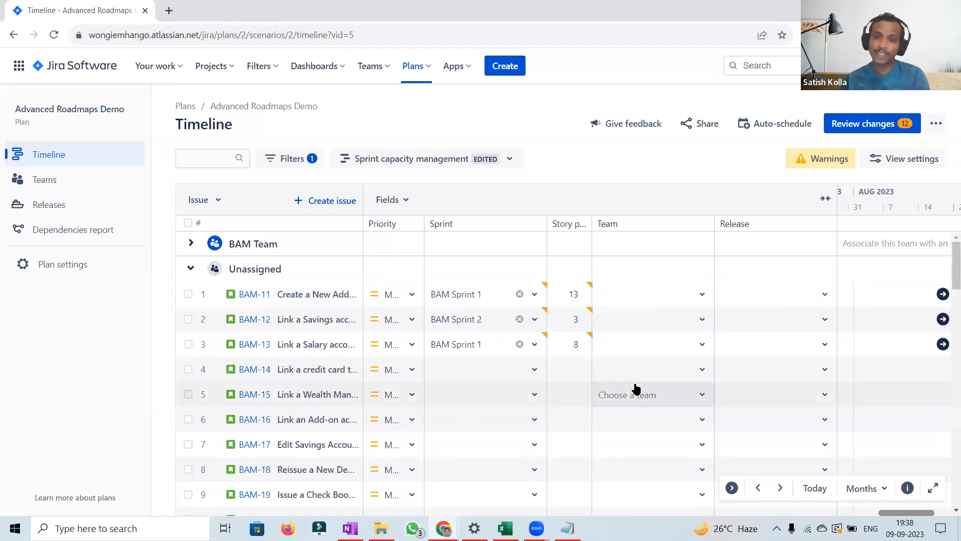
click(702, 297)
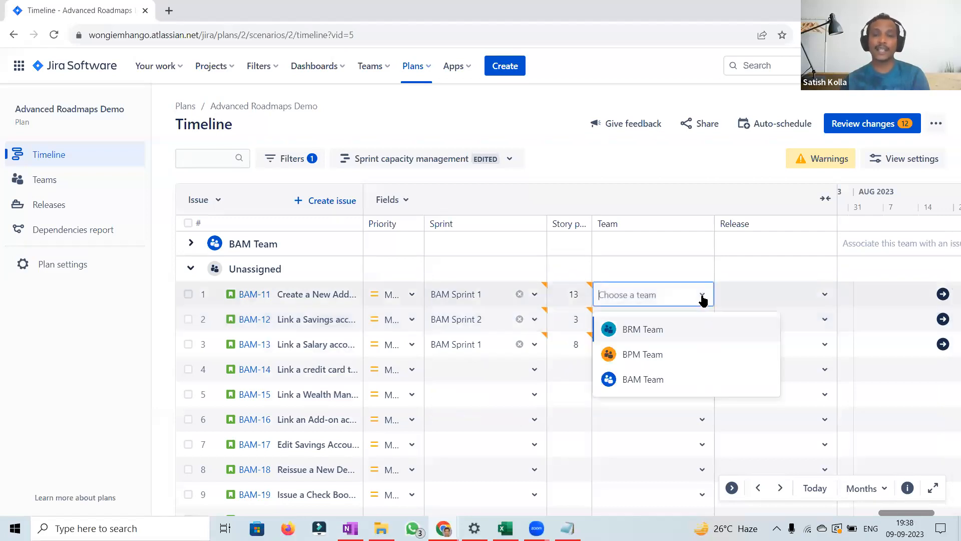
click(644, 381)
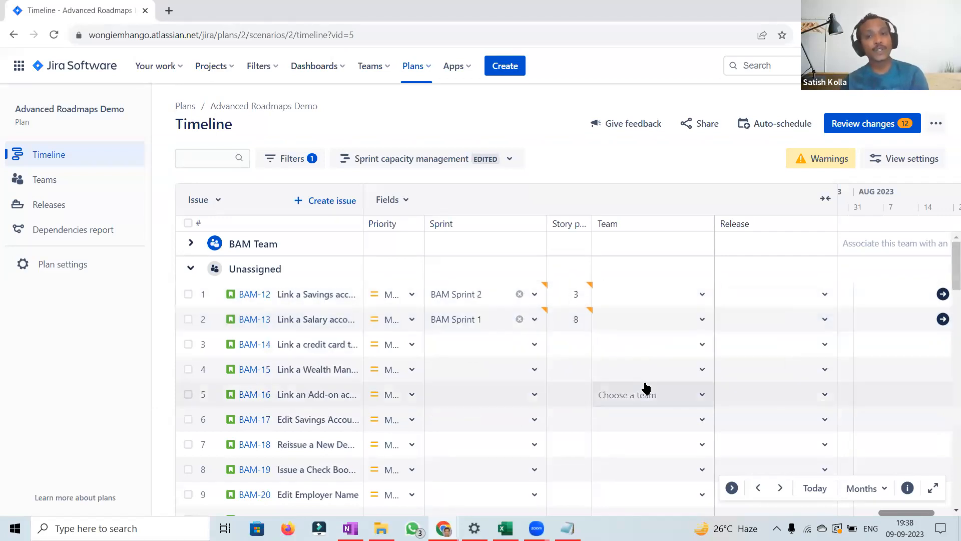
click(701, 297)
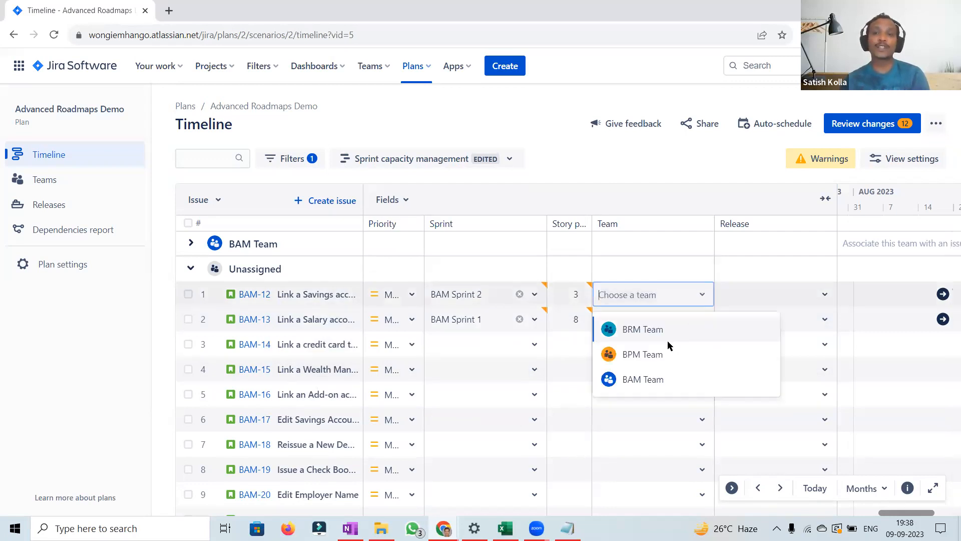
click(643, 379)
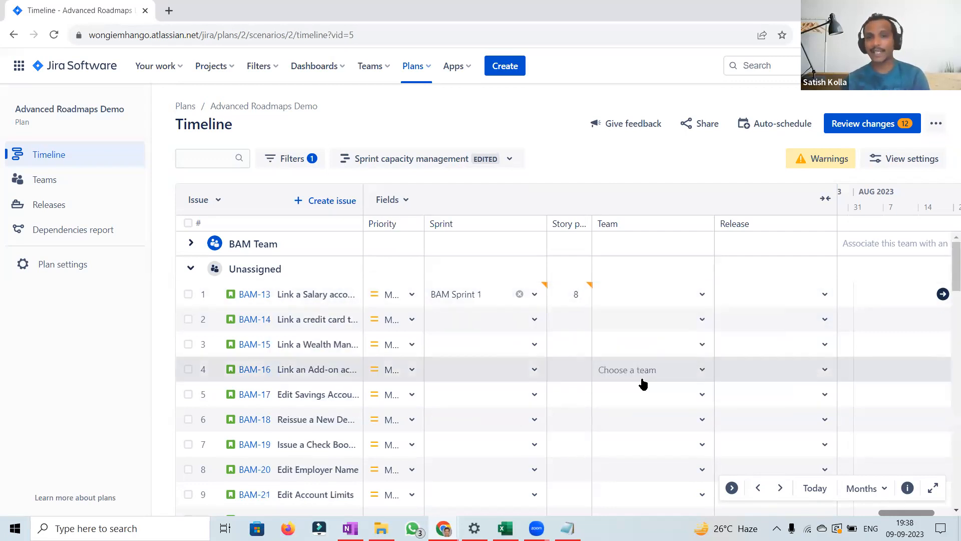
click(701, 298)
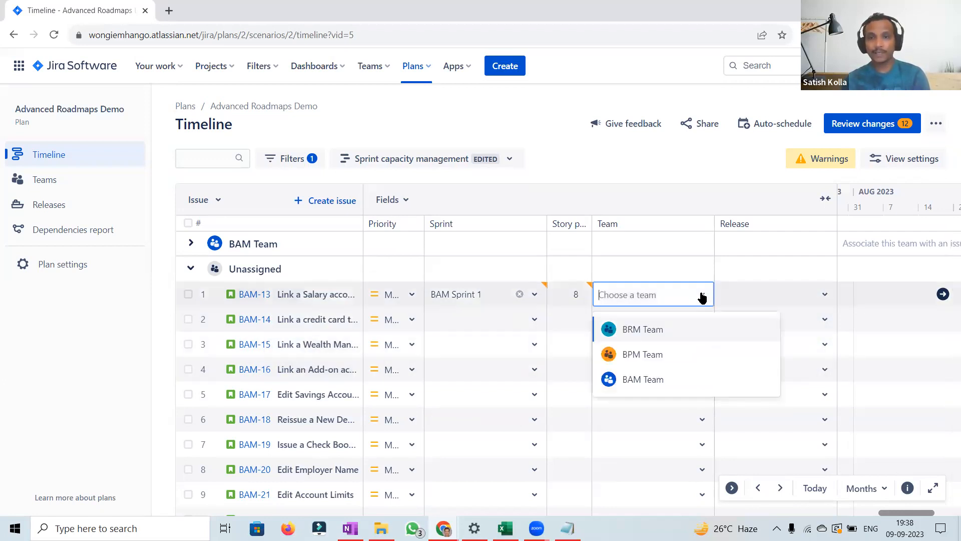
click(648, 381)
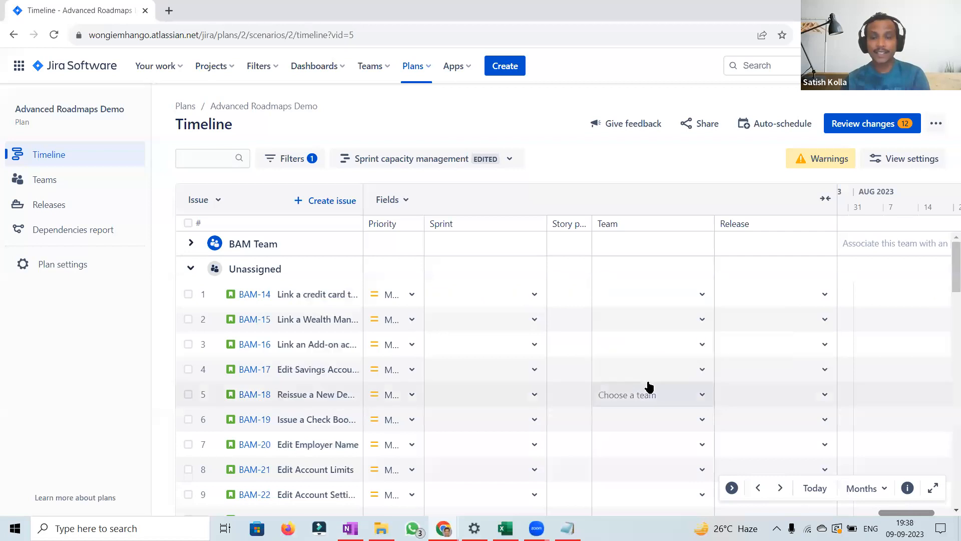
Step: Expand the BAM Team group and browse the timeline bars of its issues across the months
click(191, 244)
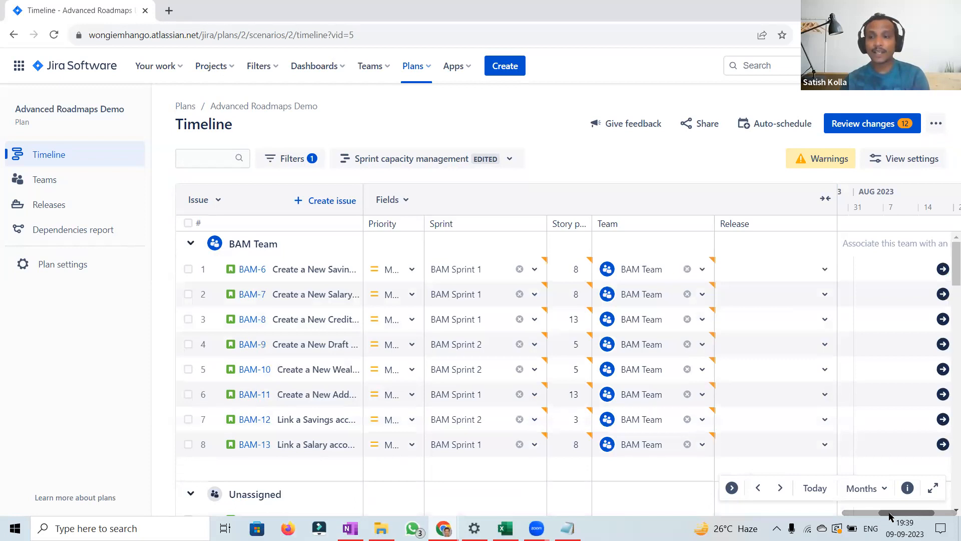
drag(904, 516, 949, 513)
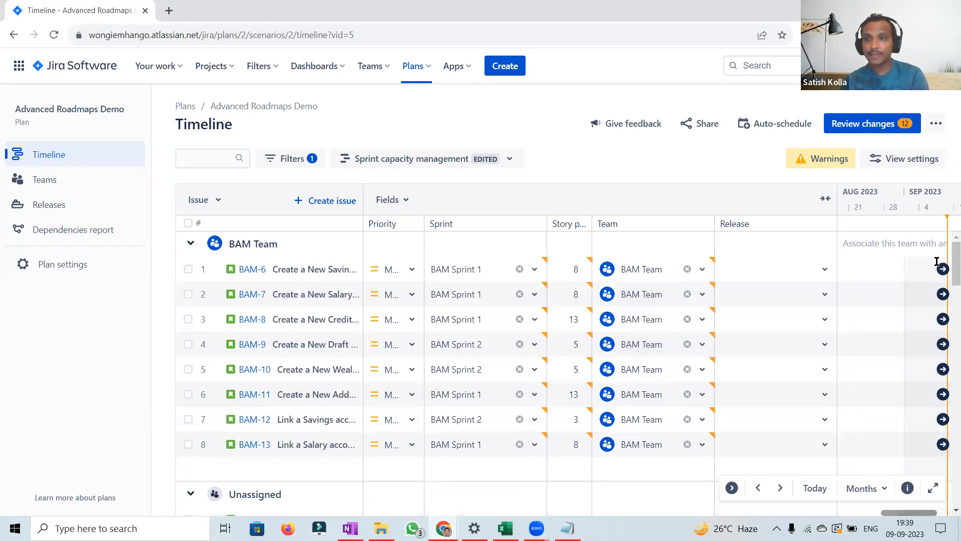
click(783, 490)
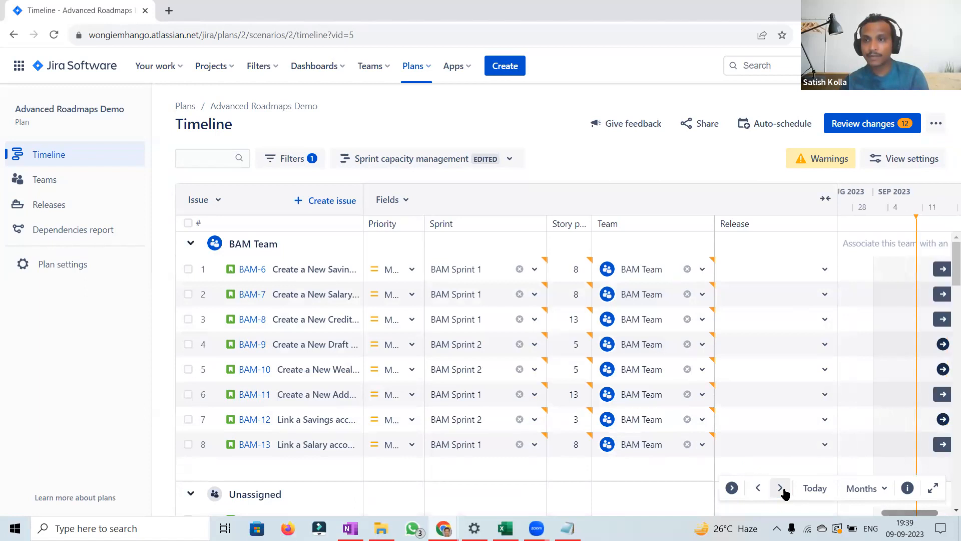
click(781, 489)
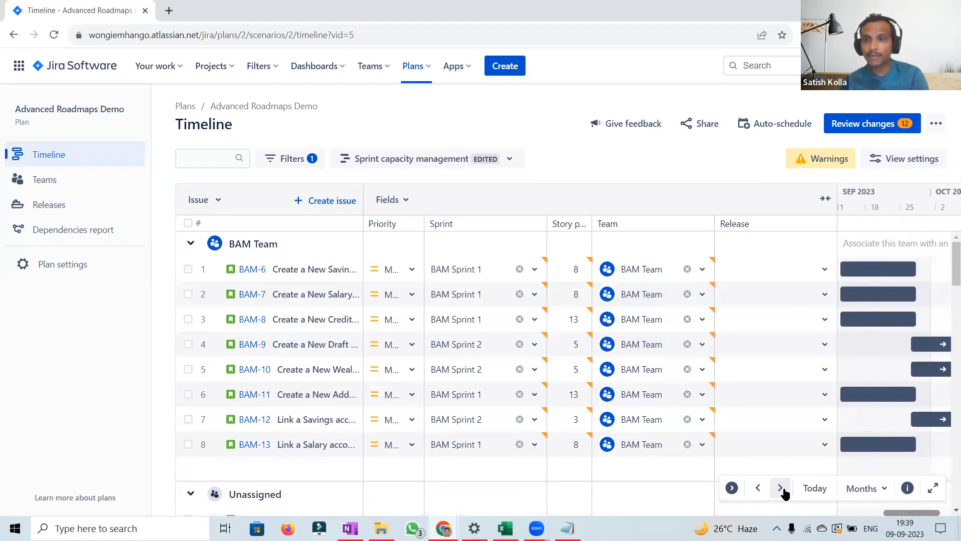
click(757, 489)
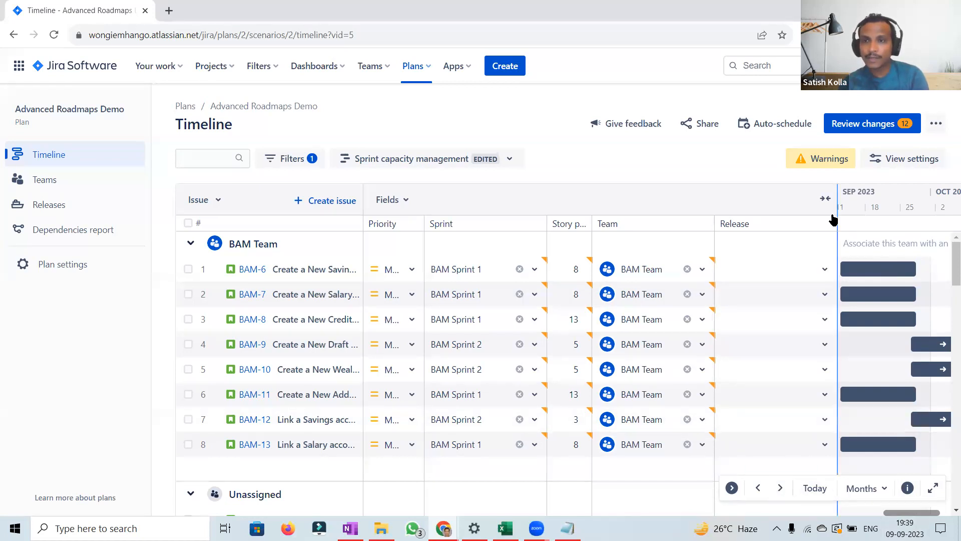
click(793, 228)
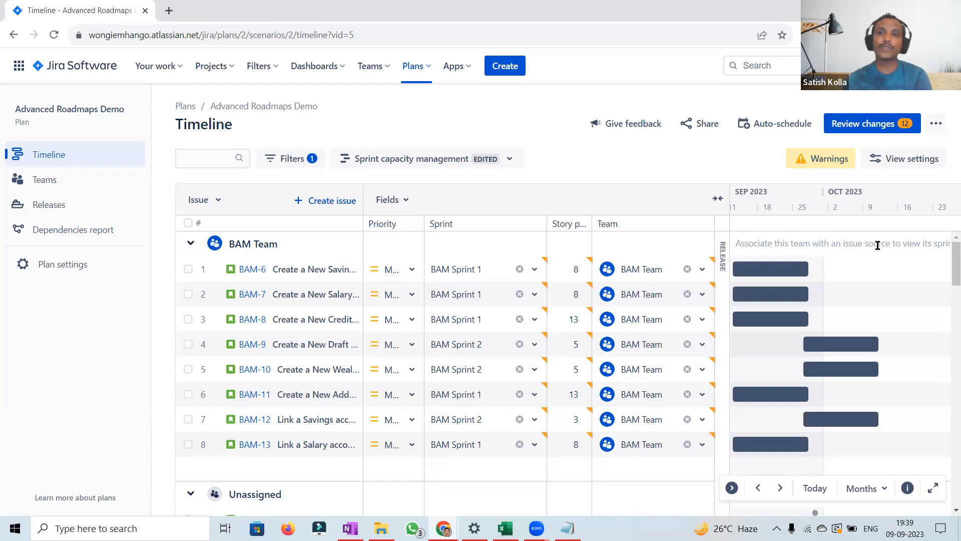
Step: Open the plan's teams and link BAM Team to the BAM board as its issue source
click(53, 181)
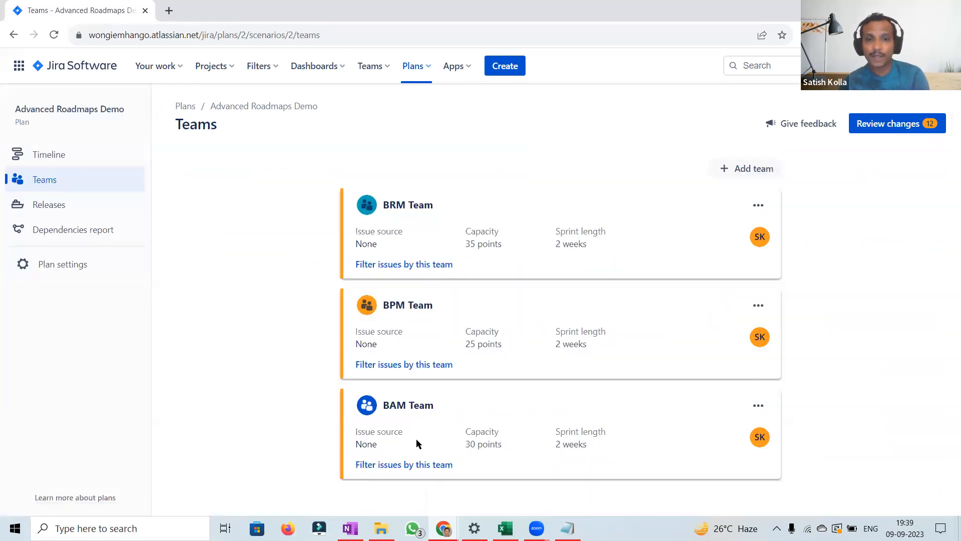
click(758, 408)
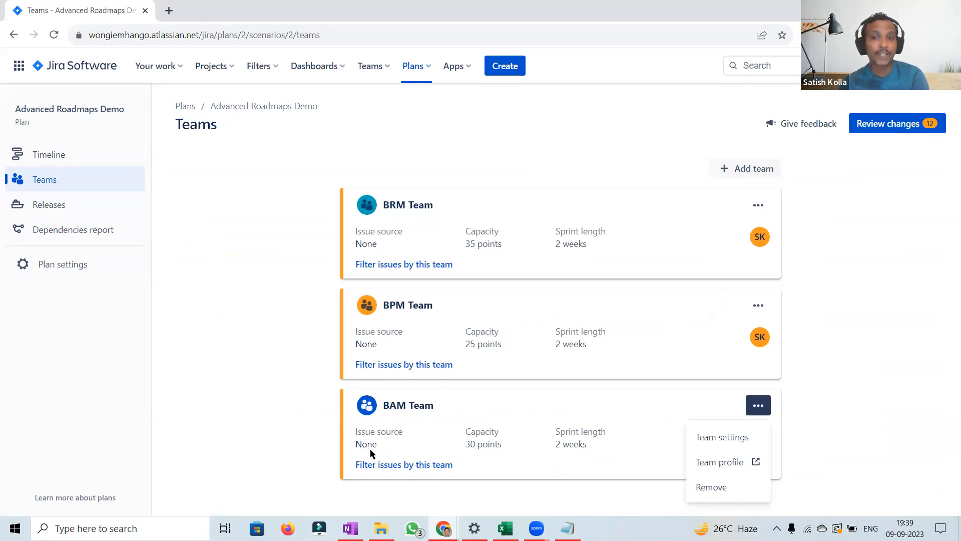
double_click(360, 446)
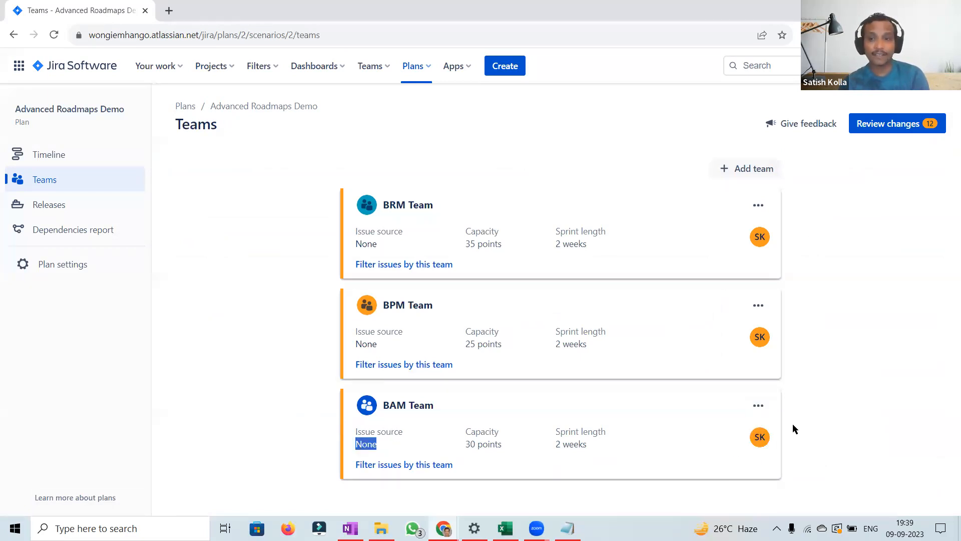
click(759, 408)
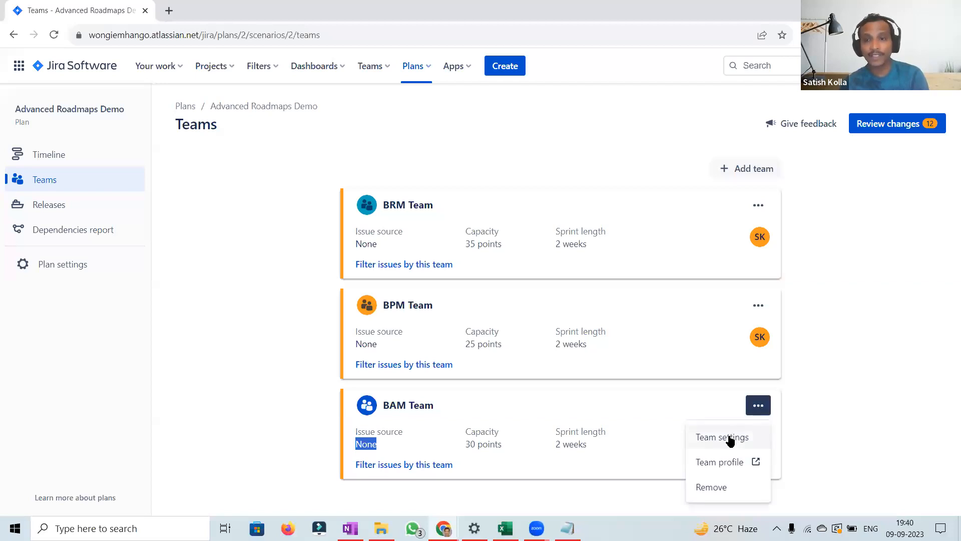
click(729, 439)
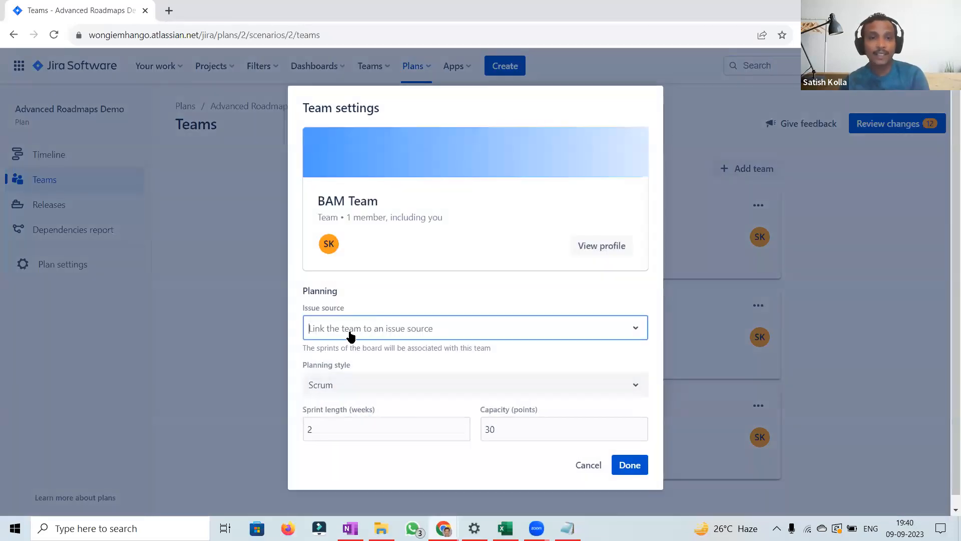
click(618, 328)
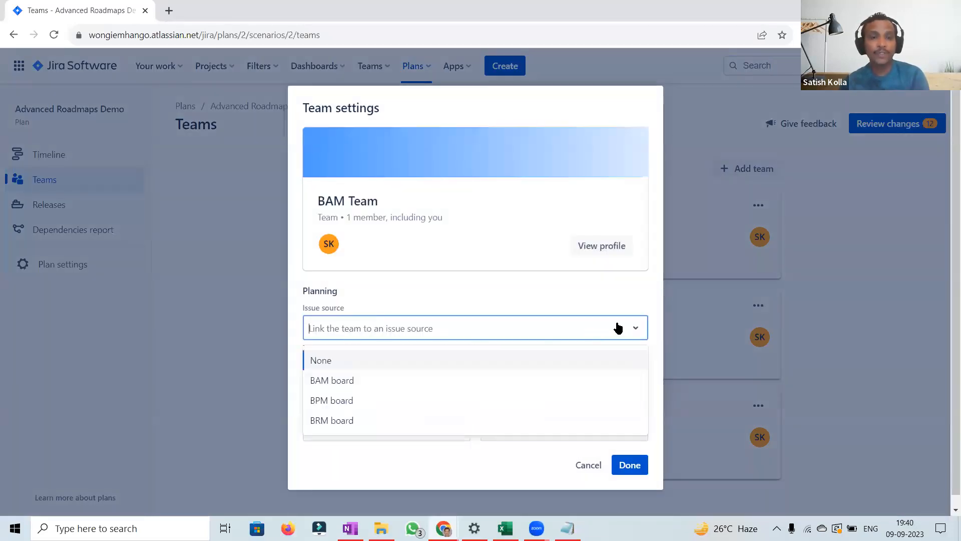
click(342, 385)
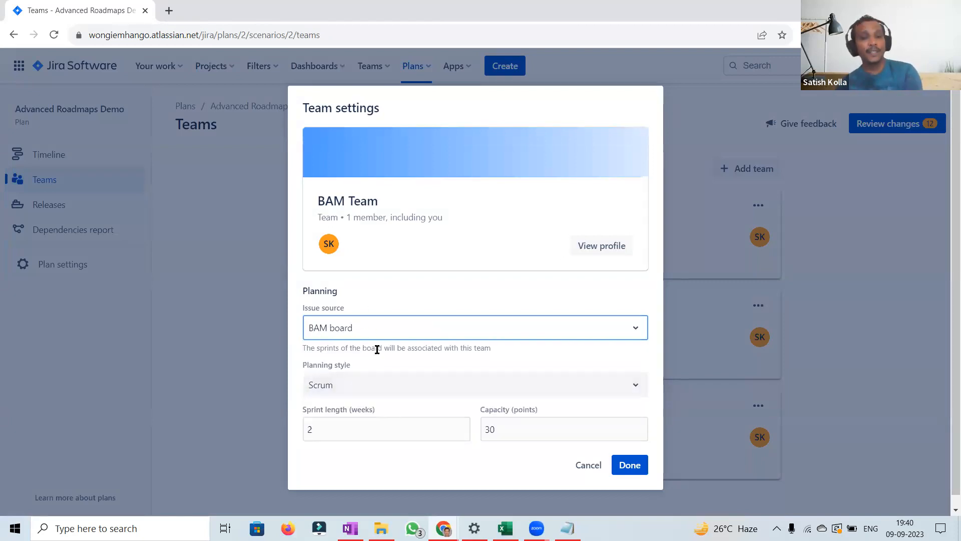
click(627, 471)
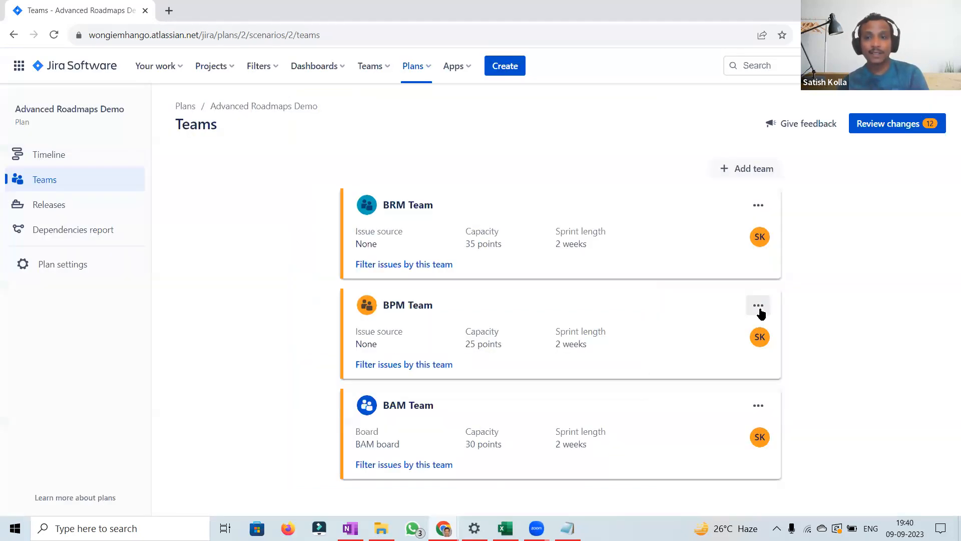
Step: Link BPM Team to the BPM board as its issue source
click(759, 308)
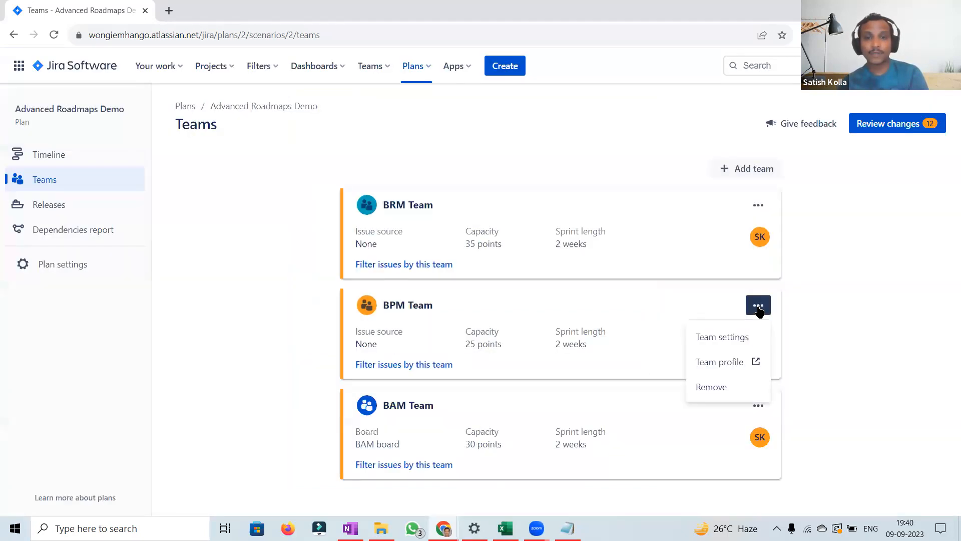
click(714, 336)
click(498, 328)
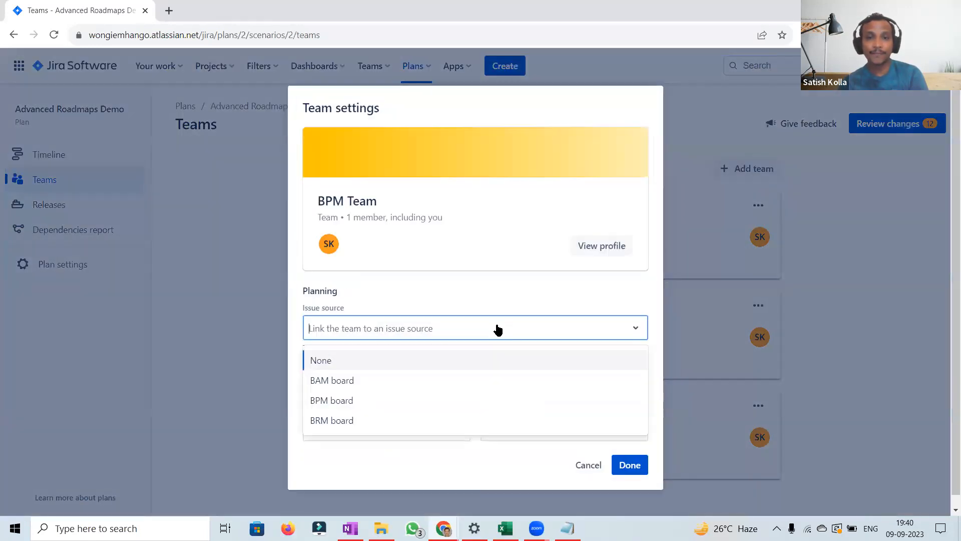
click(354, 400)
click(629, 466)
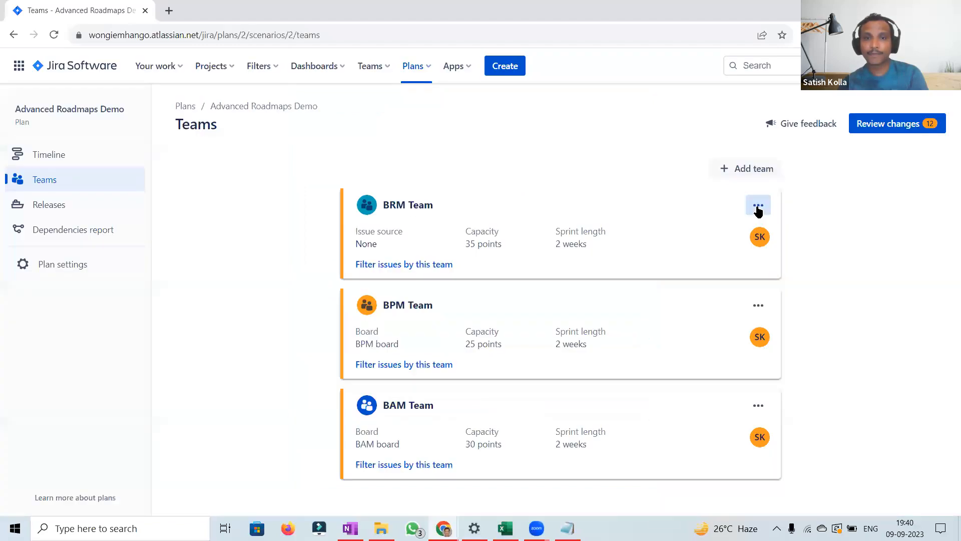
Step: Link BRM Team to the BRM board as its issue source
click(758, 207)
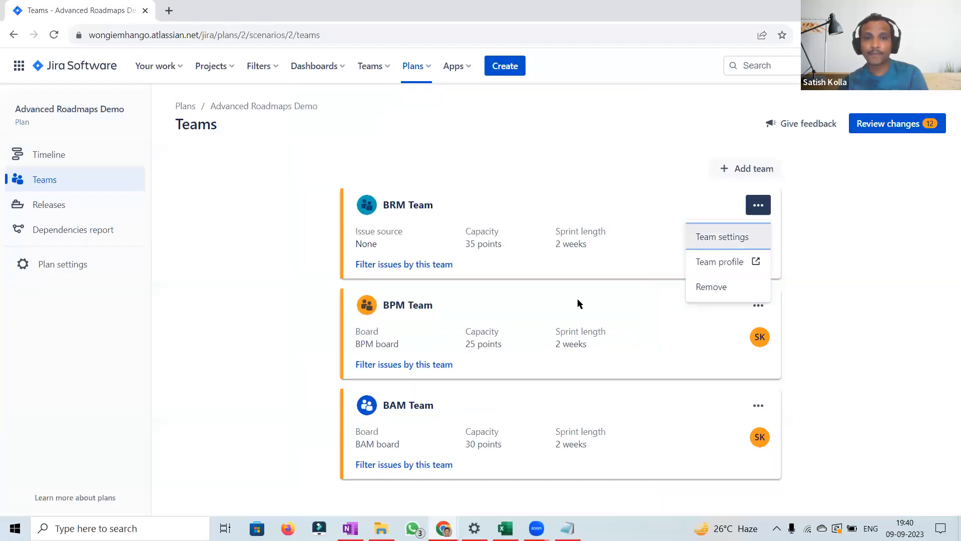
key(Return)
click(511, 326)
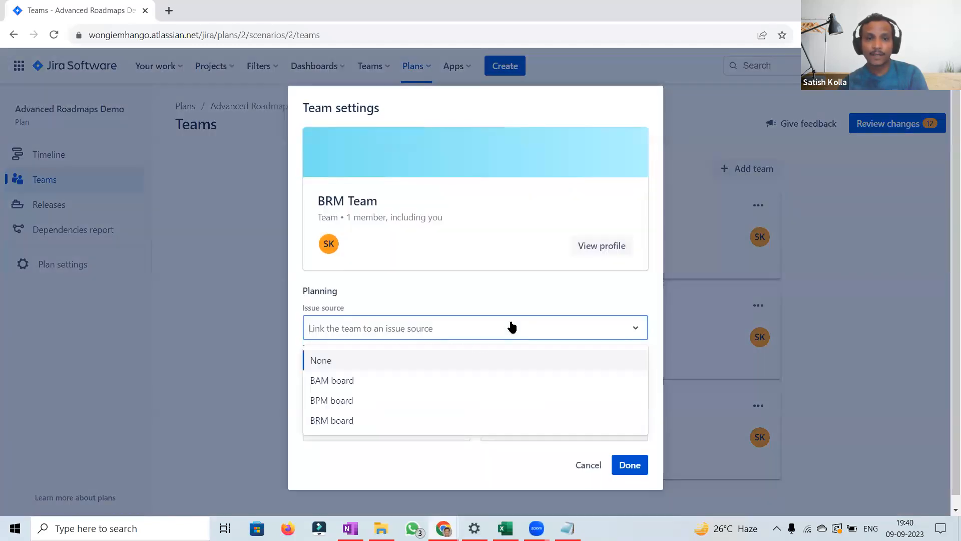
click(344, 421)
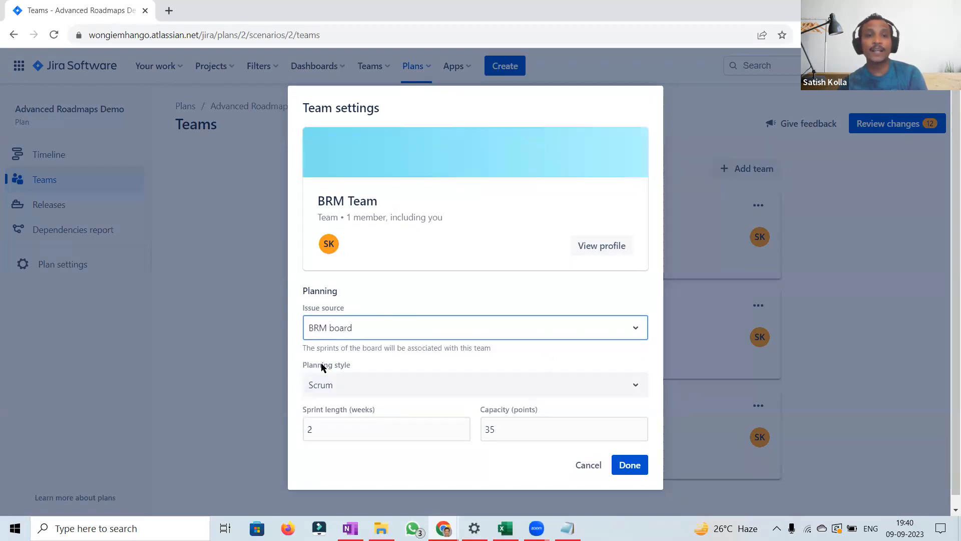
click(633, 467)
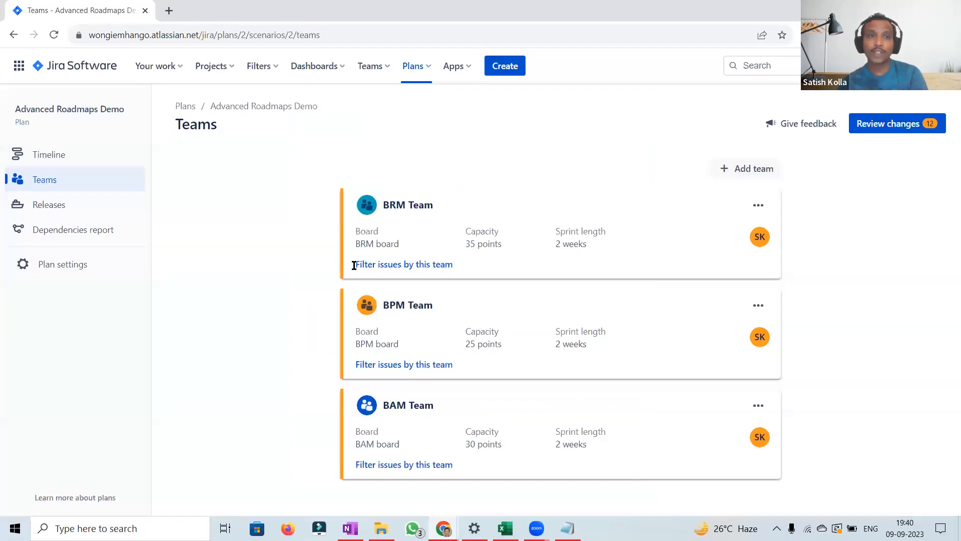
Step: Return to the timeline and review the BAM sprint bars and their allocated capacity
click(54, 160)
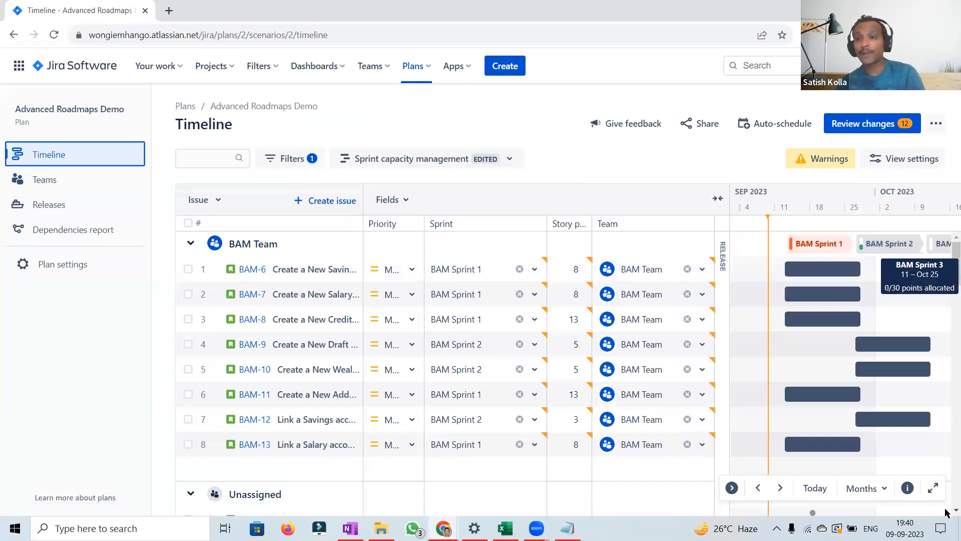
mouse_move(823, 246)
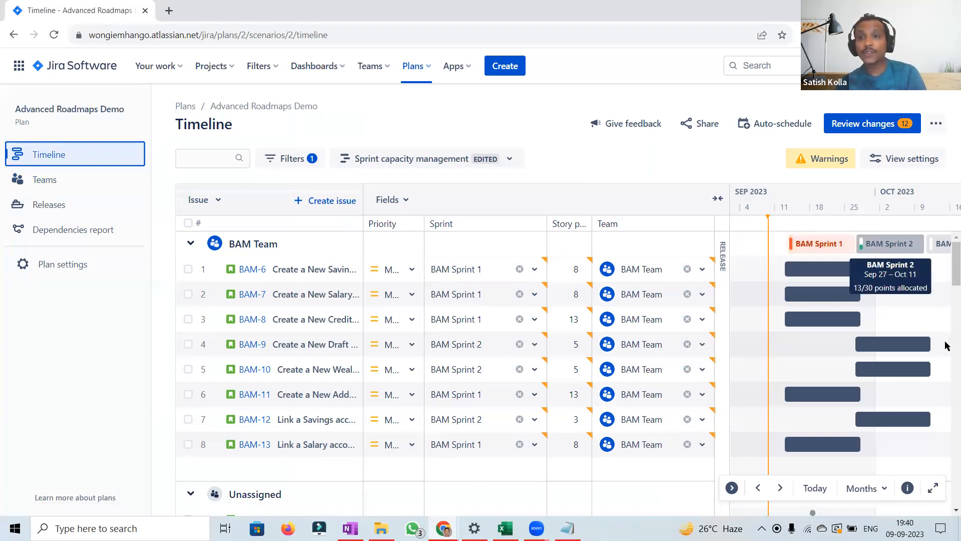
mouse_move(944, 252)
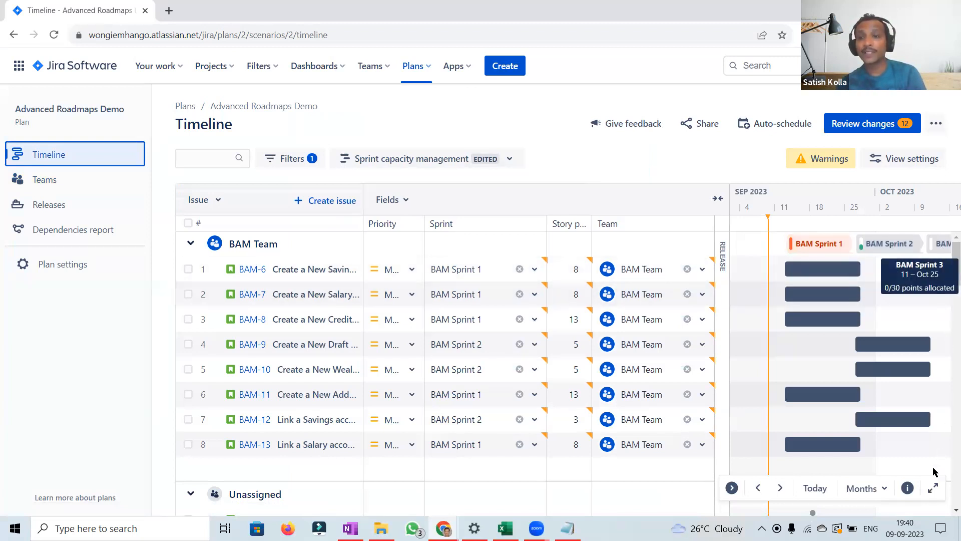
click(401, 225)
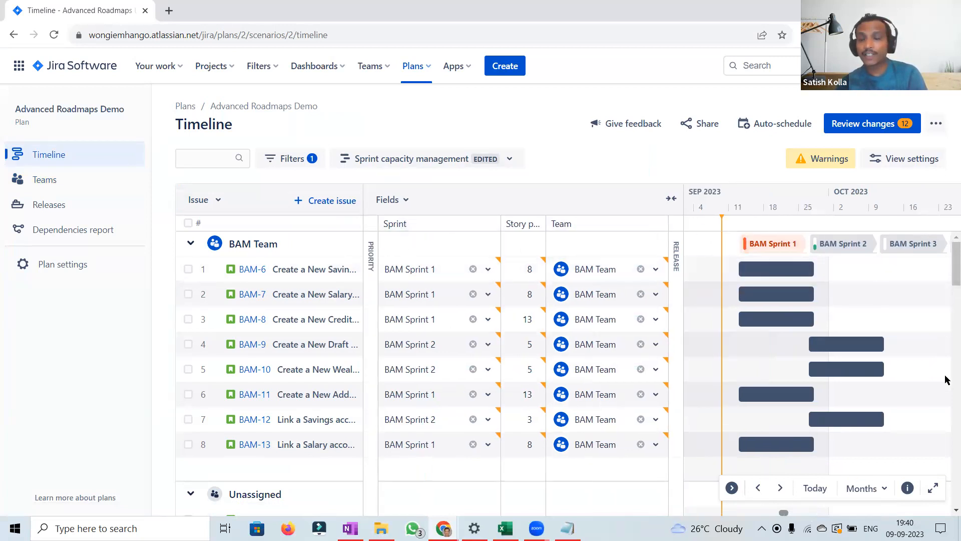
mouse_move(858, 252)
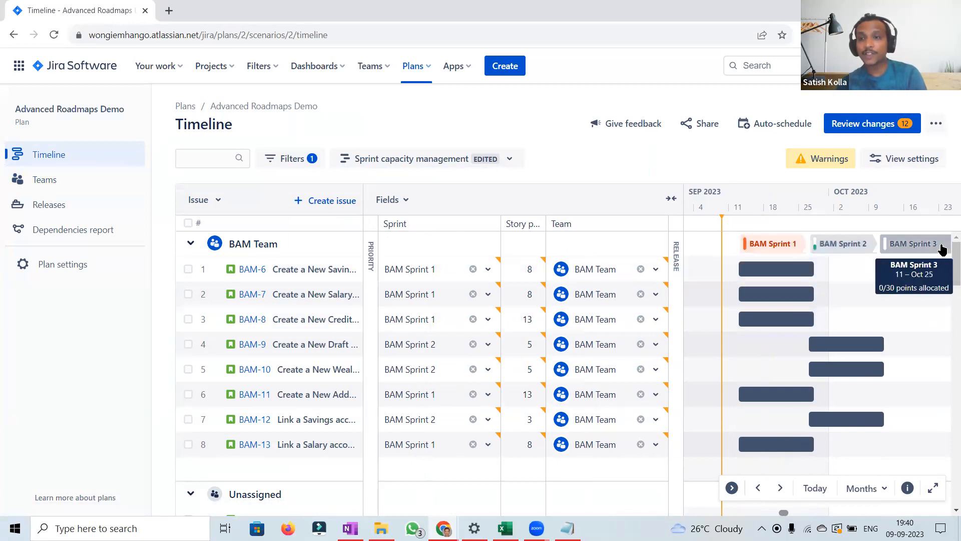
click(781, 489)
click(781, 489)
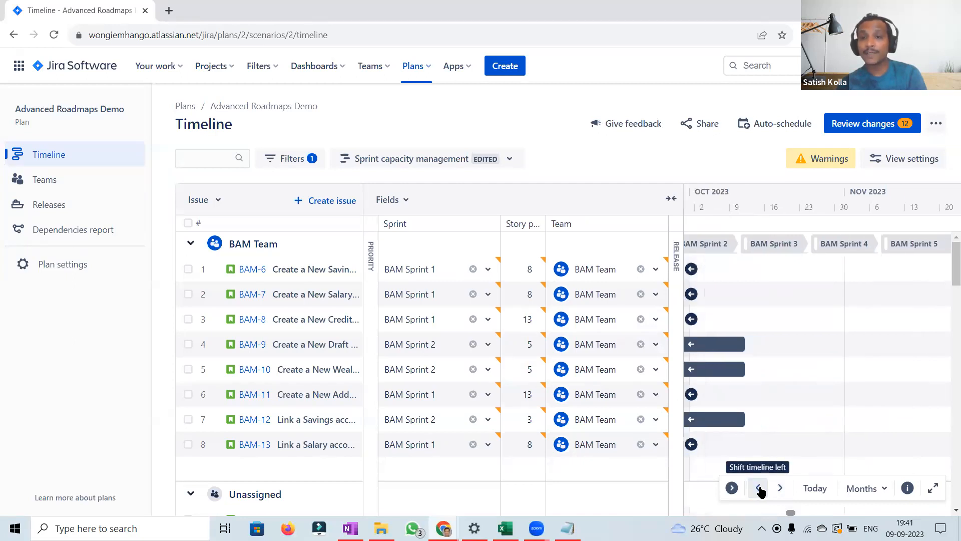
Step: Set BAM Sprint 2's sprint capacity to 27 points
click(760, 489)
click(760, 489)
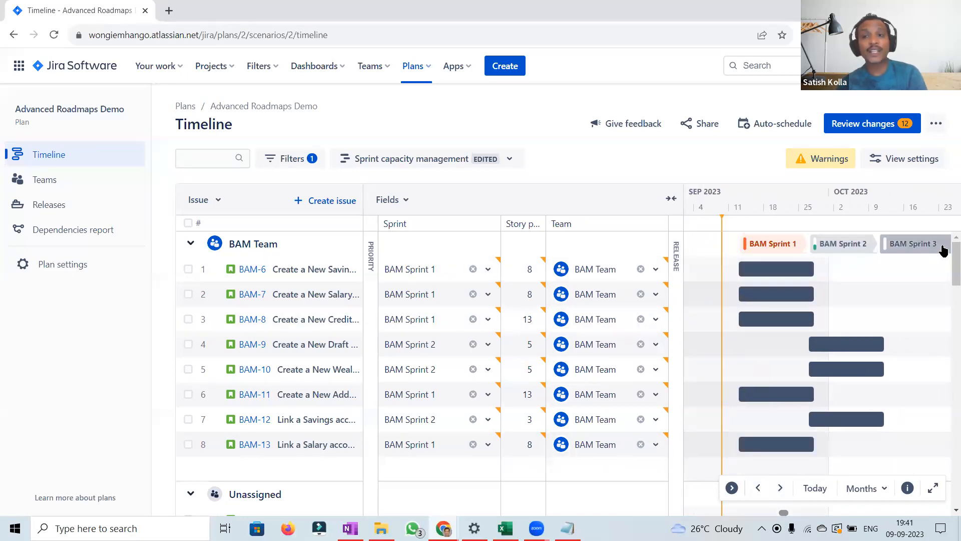
mouse_move(944, 250)
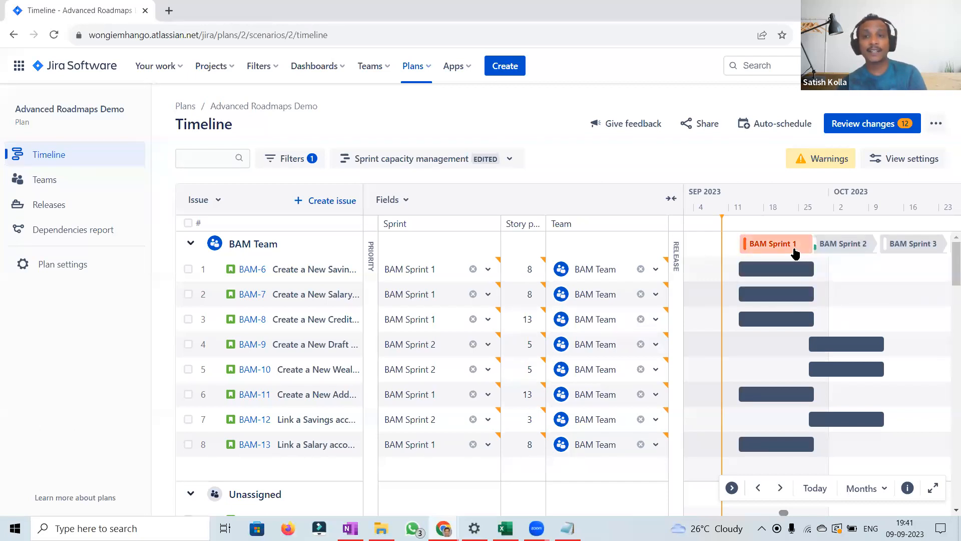
click(863, 248)
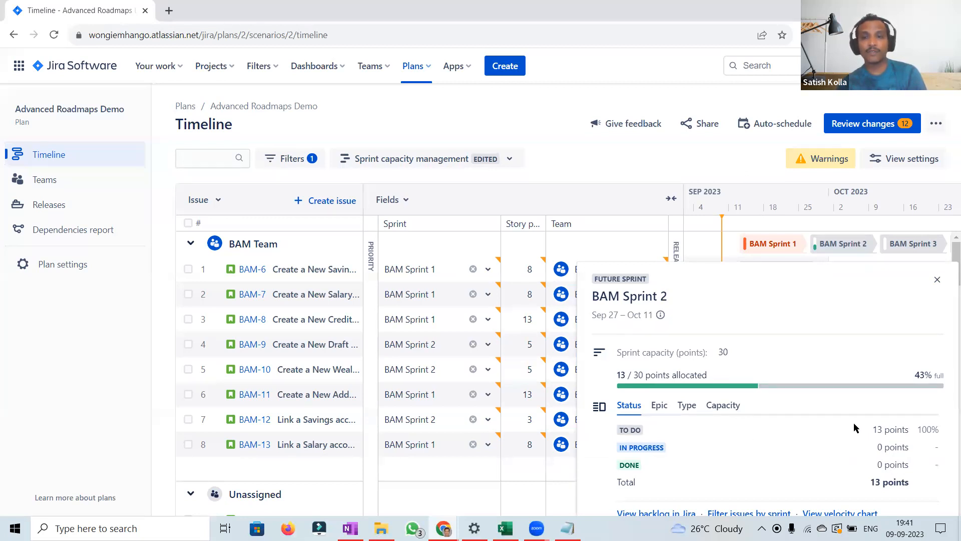
click(724, 351)
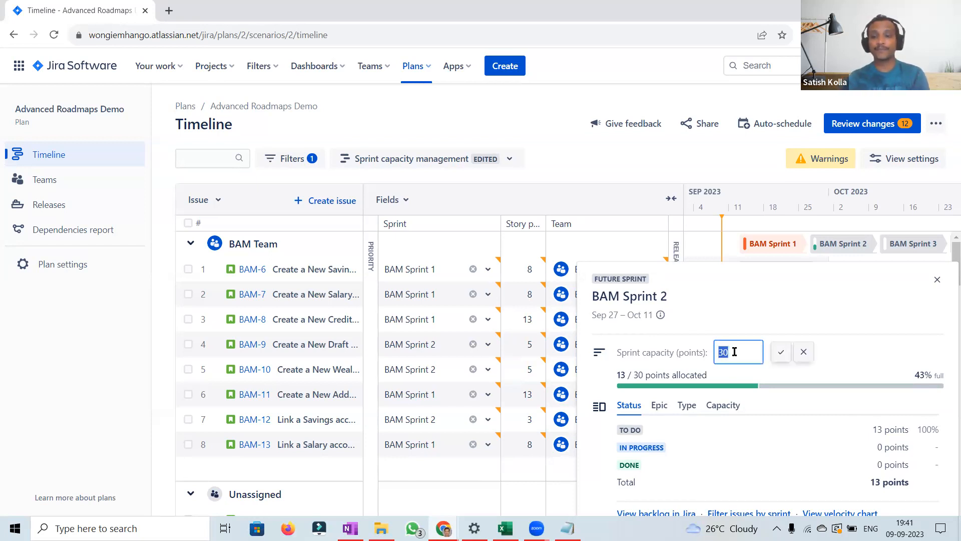
text(27)
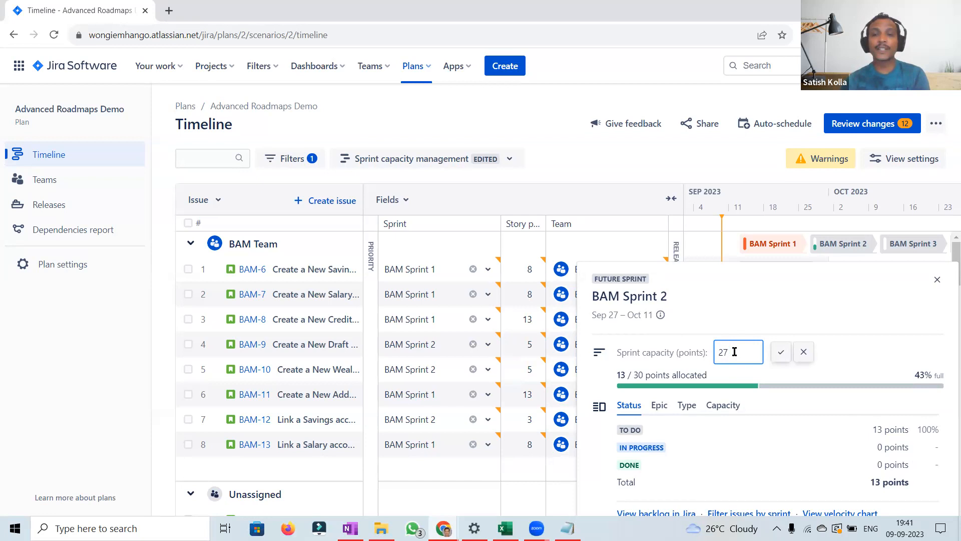
click(781, 352)
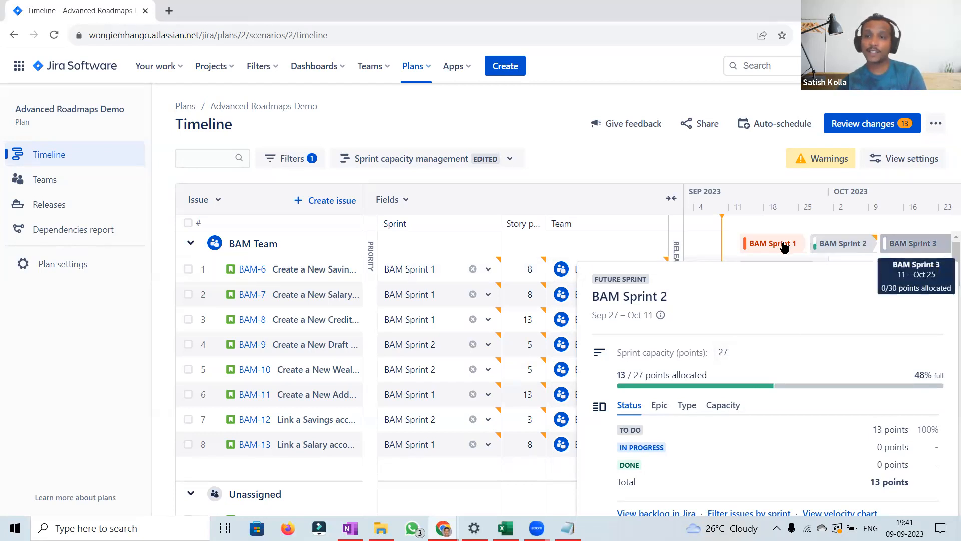
Step: Review BAM Sprint 1's capacity details and browse the timeline's sprints and unassigned issues
mouse_move(784, 247)
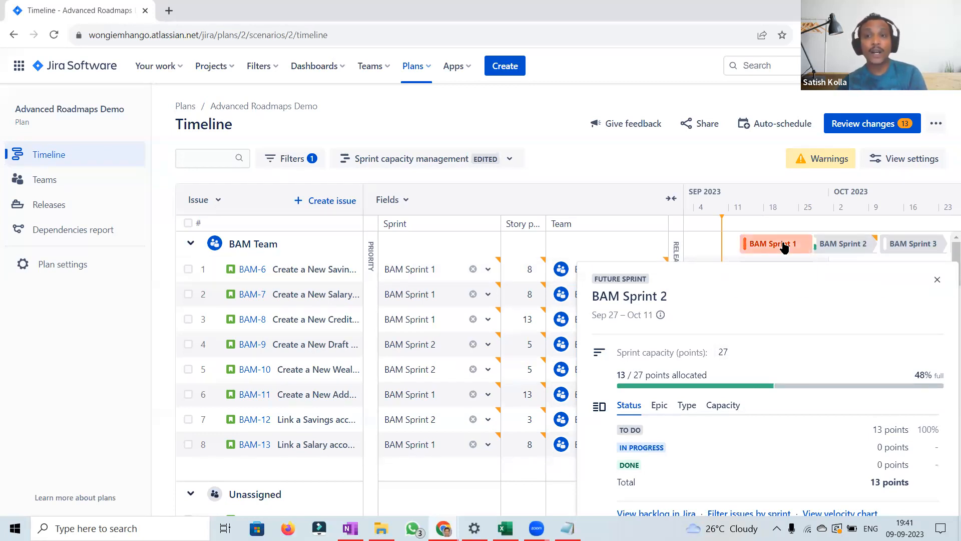
click(784, 247)
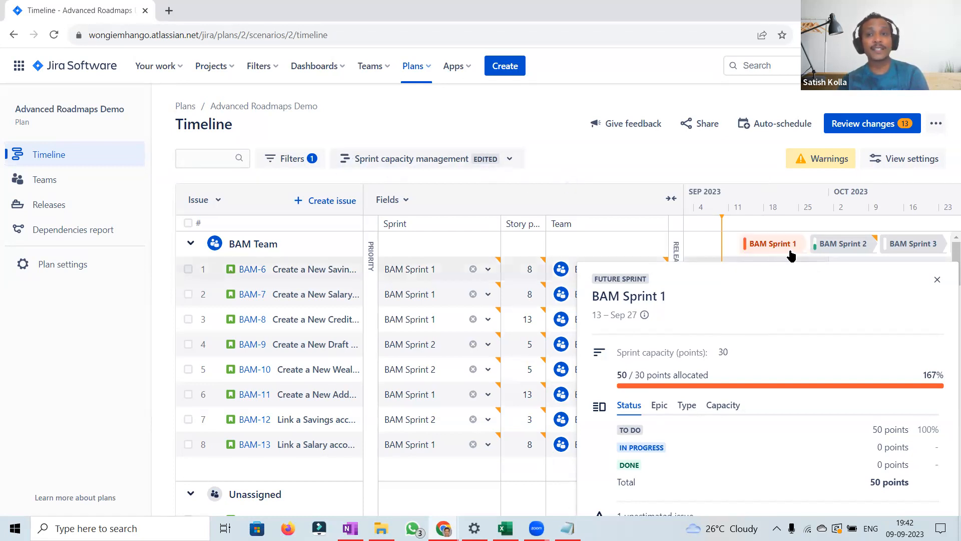
click(663, 155)
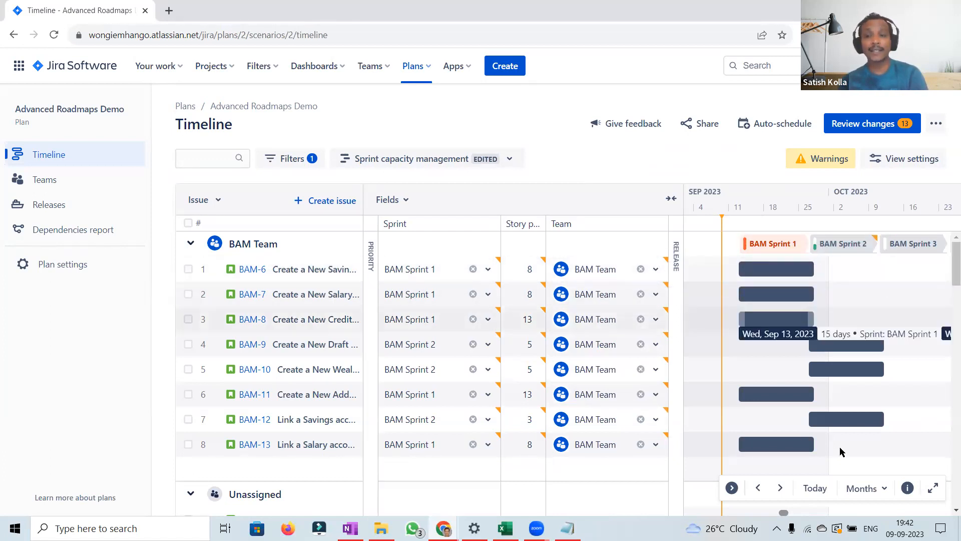
click(781, 488)
click(781, 488)
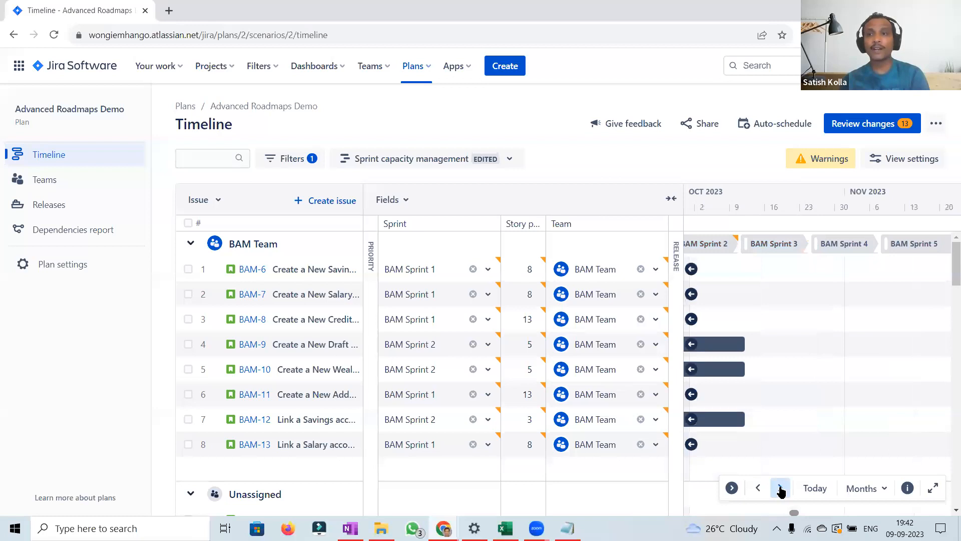
click(781, 489)
click(781, 489)
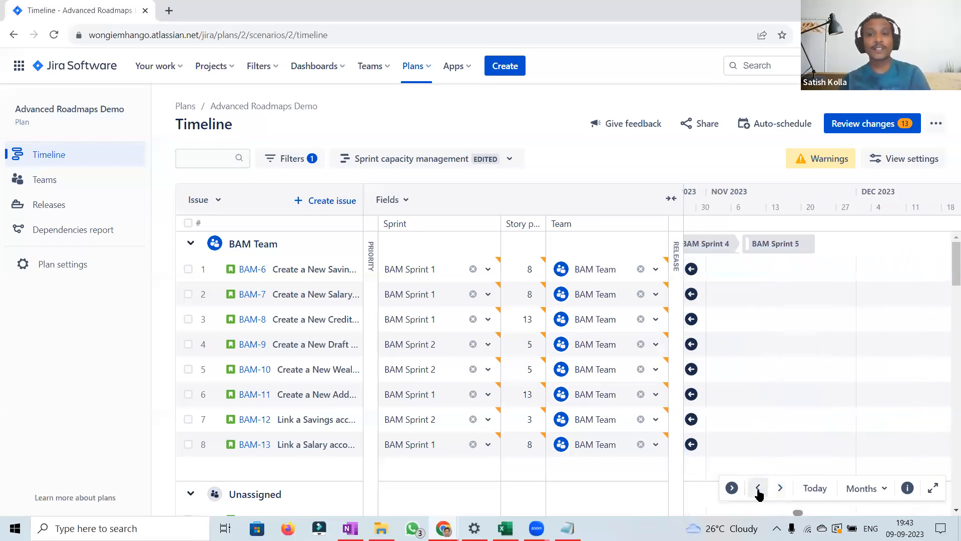
click(758, 489)
click(758, 489)
click(759, 489)
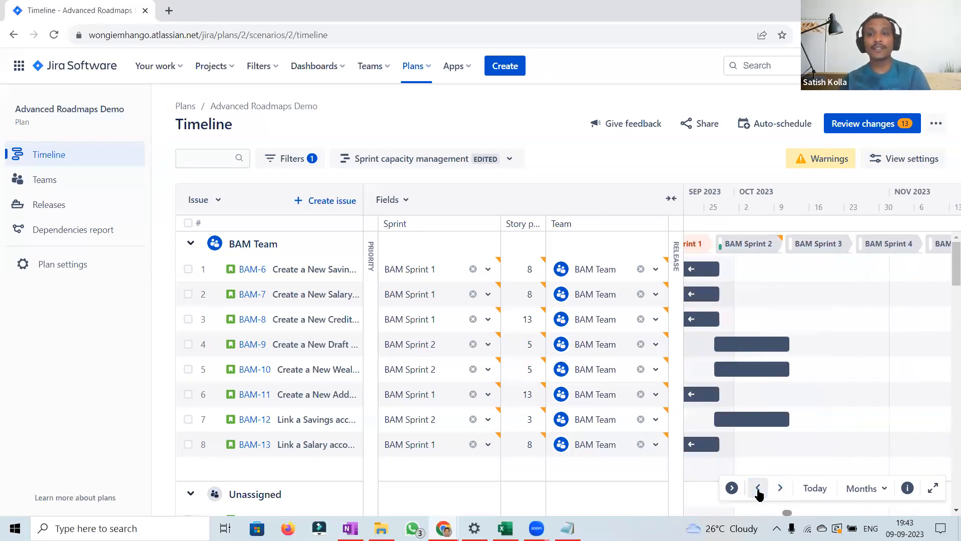
click(759, 488)
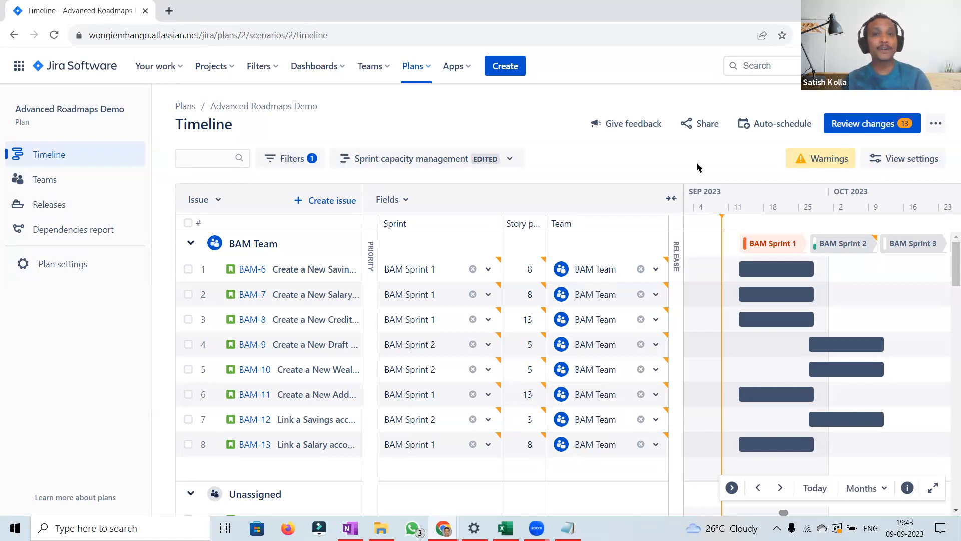
click(782, 245)
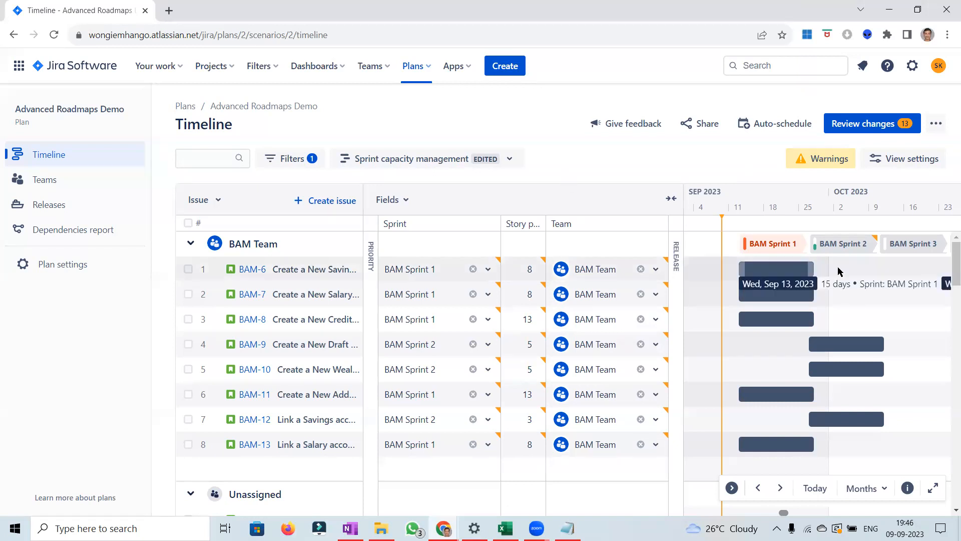
mouse_move(819, 247)
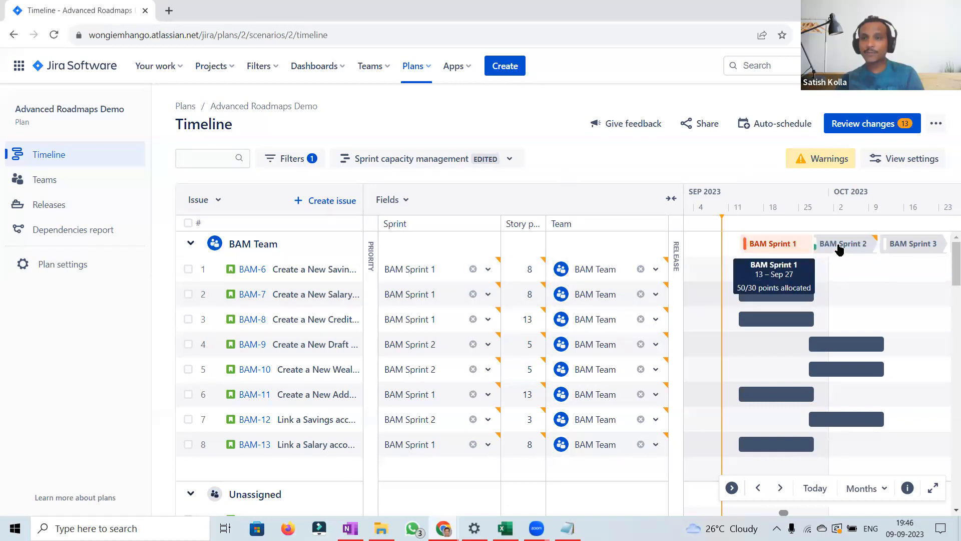
click(779, 488)
click(779, 489)
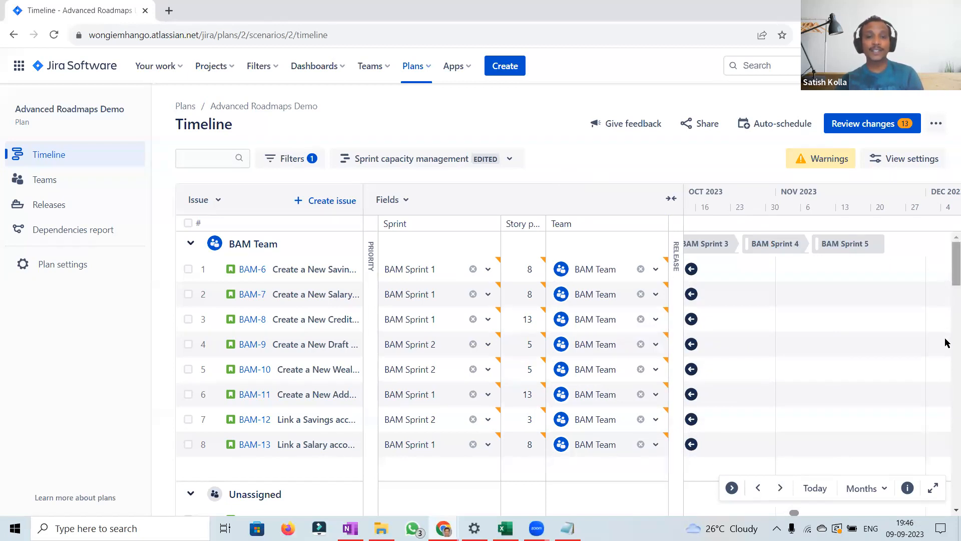
scroll(946, 344, down, 3)
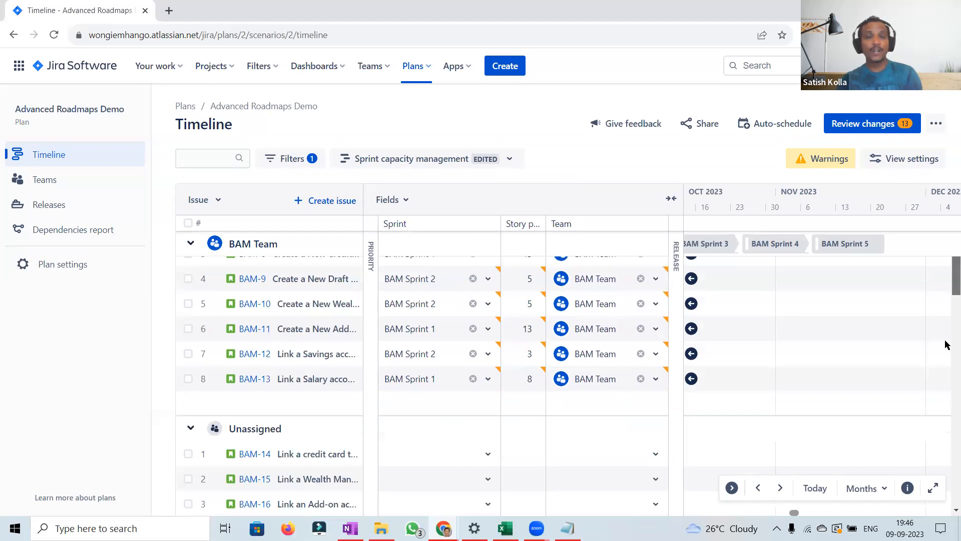
scroll(946, 344, down, 10)
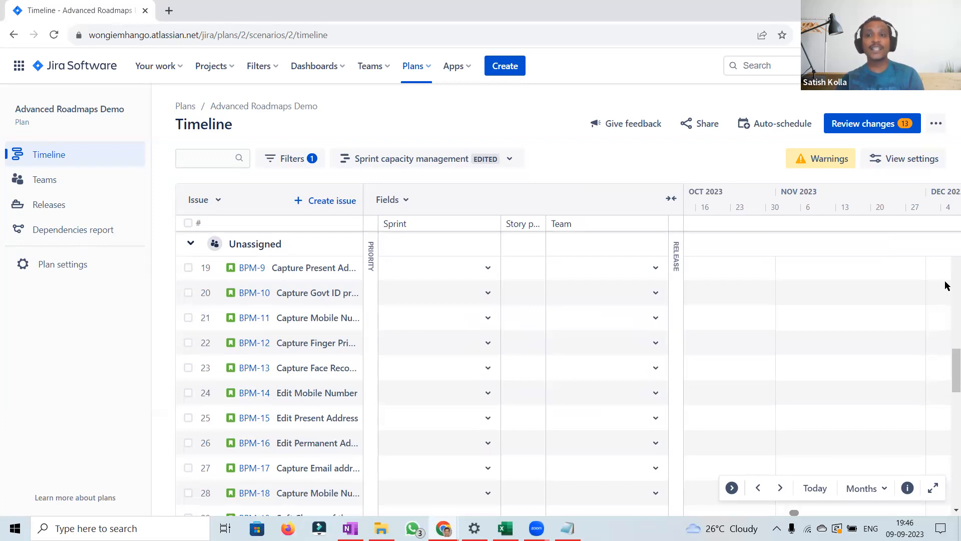
scroll(946, 285, up, 10)
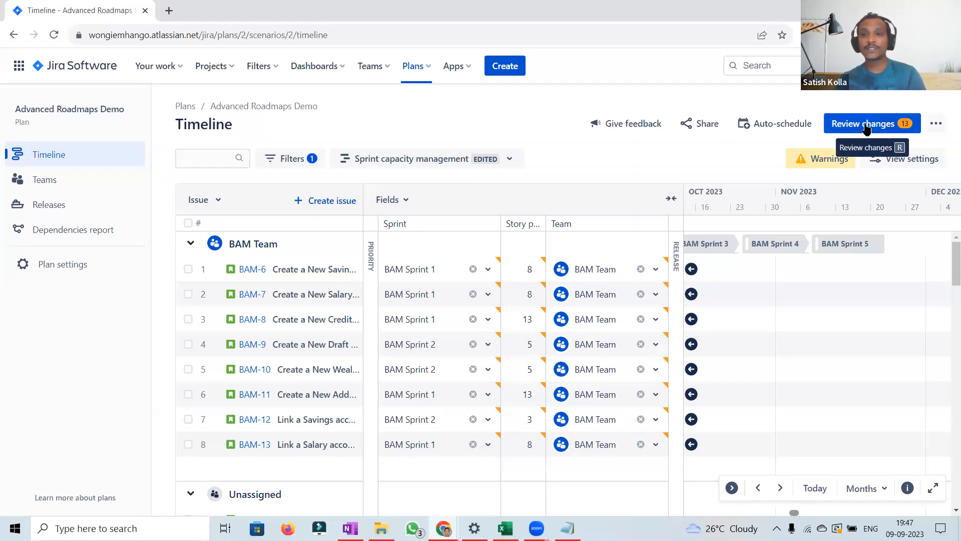
Step: Save all the reviewed plan changes to Jira
mouse_move(498, 262)
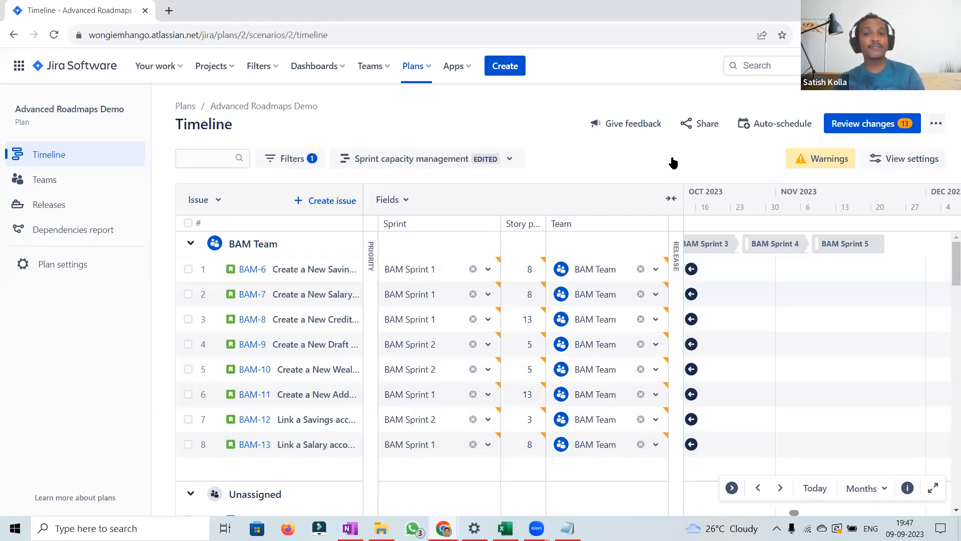
click(864, 135)
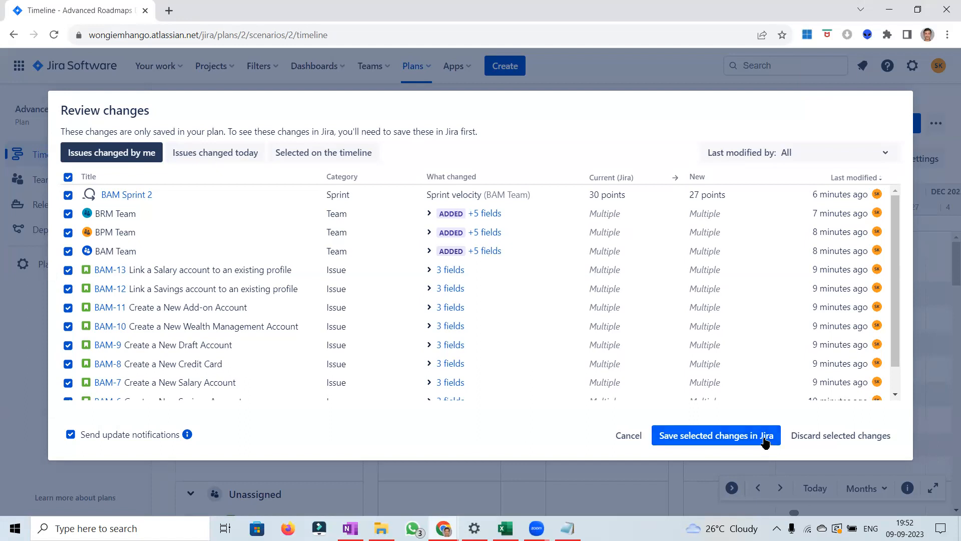
click(690, 442)
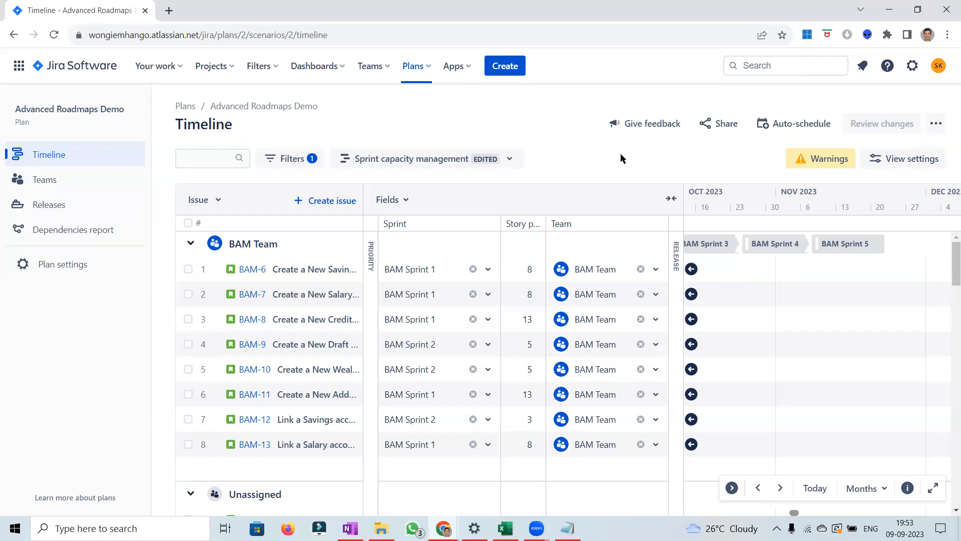
click(938, 127)
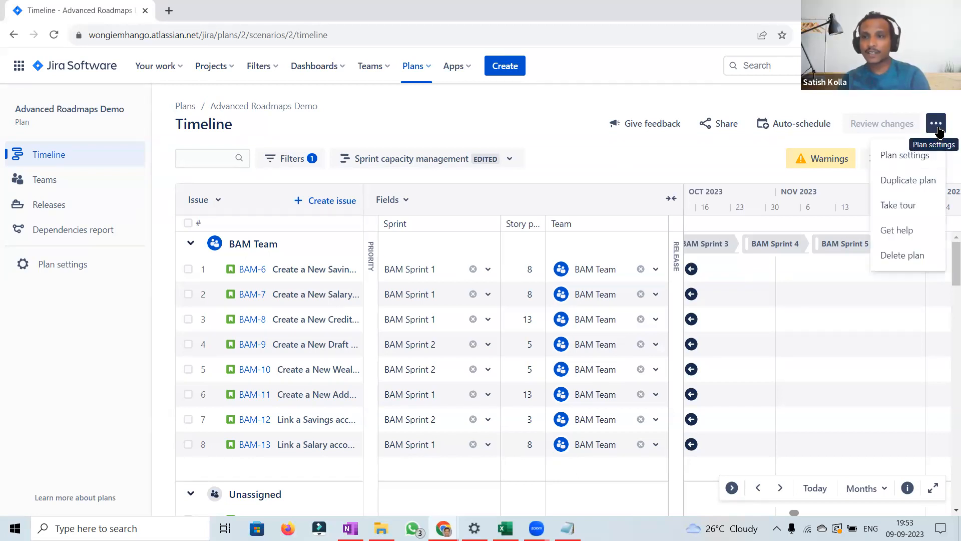
click(701, 157)
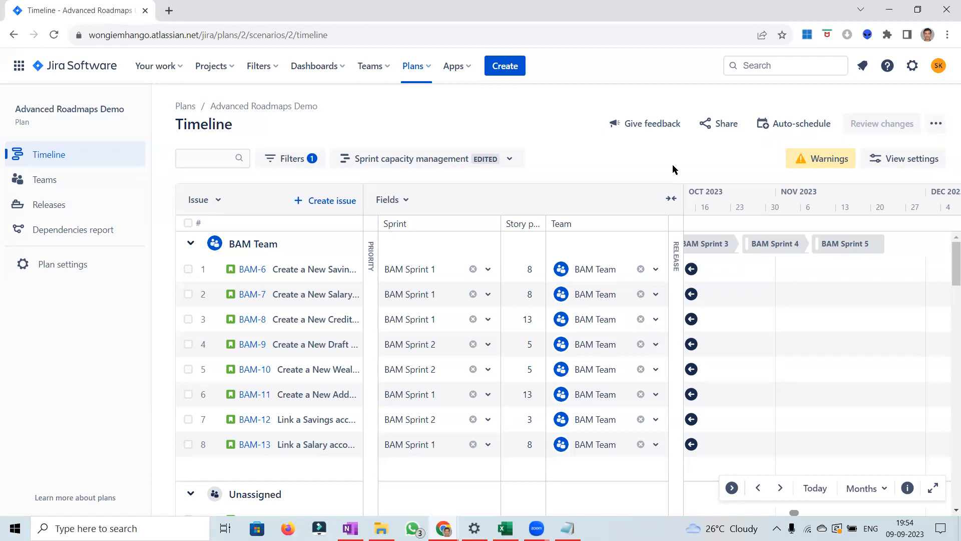
click(514, 167)
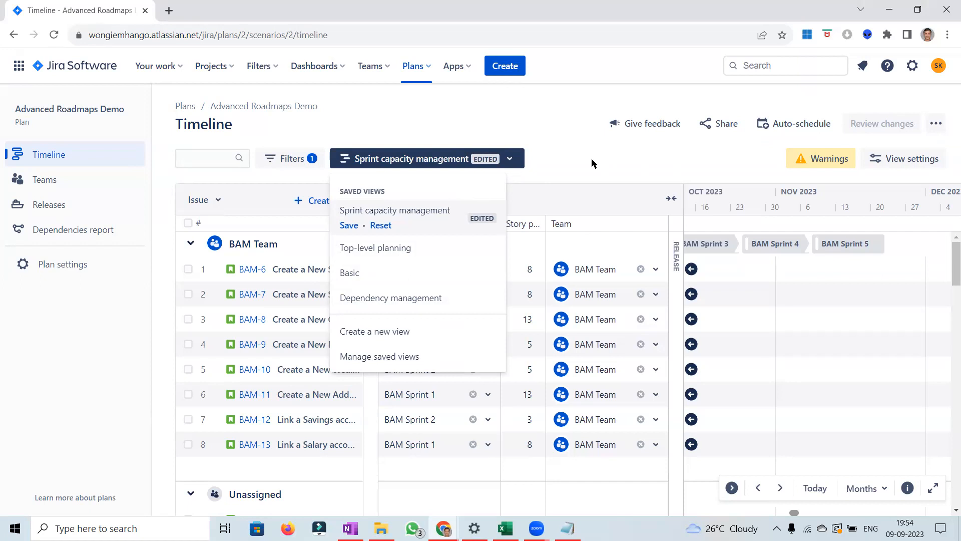
Step: Open BAM-6 from the BAM board backlog and examine its change history
click(223, 66)
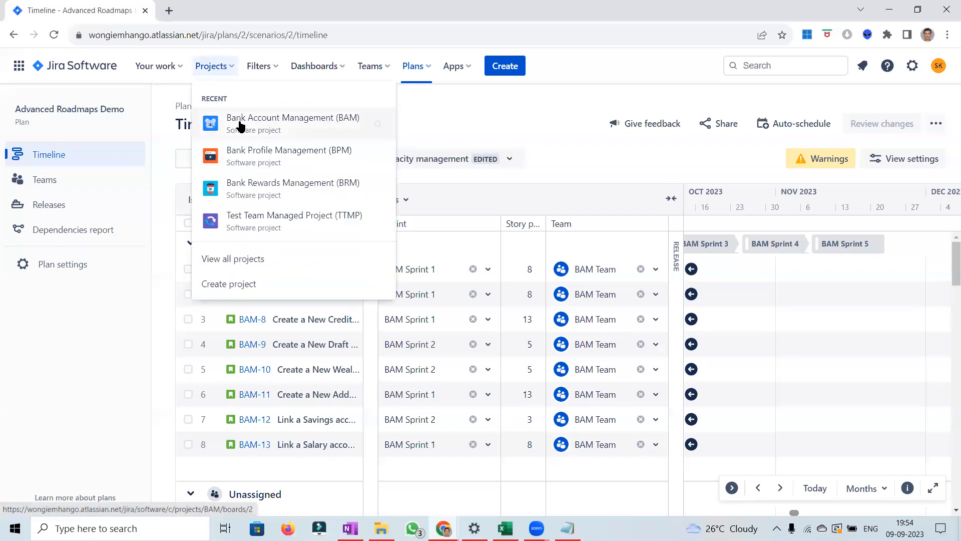
click(240, 125)
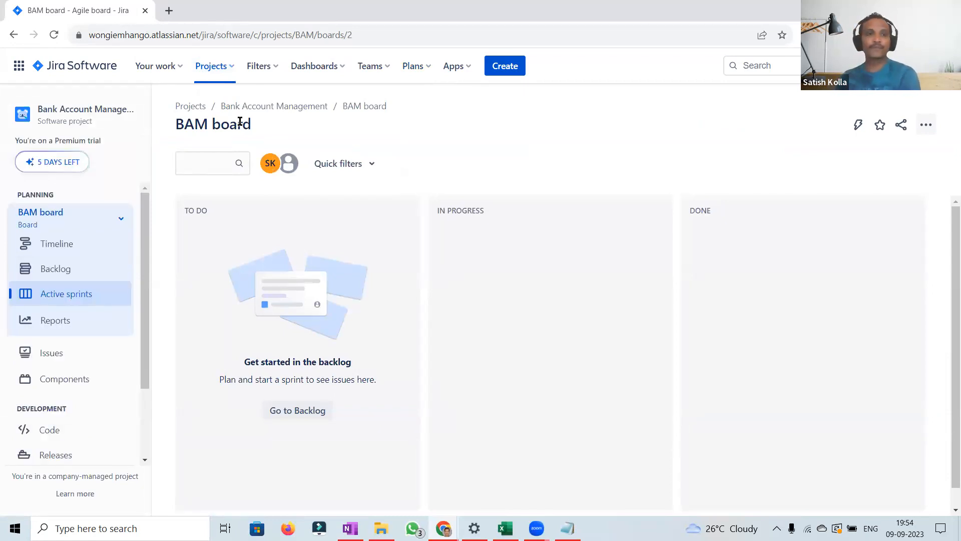
click(48, 271)
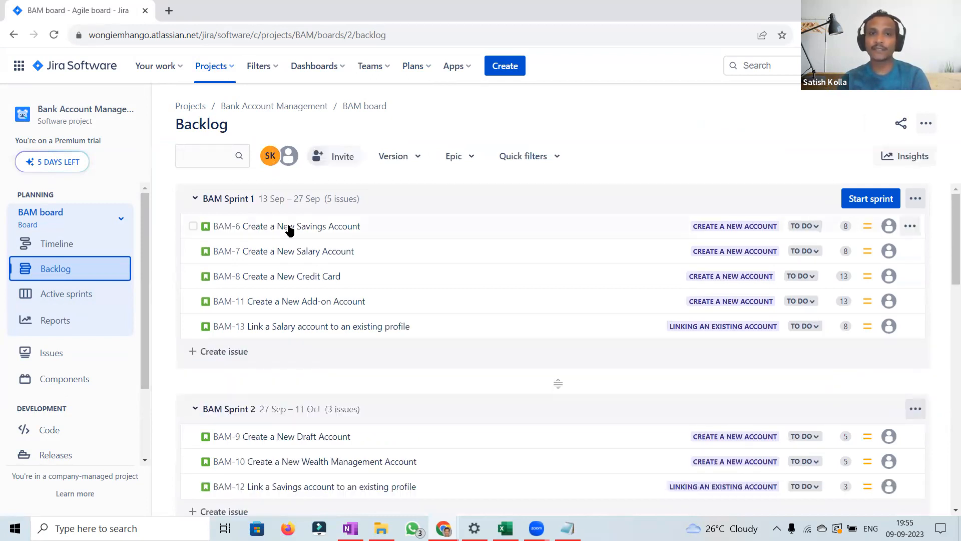
click(289, 229)
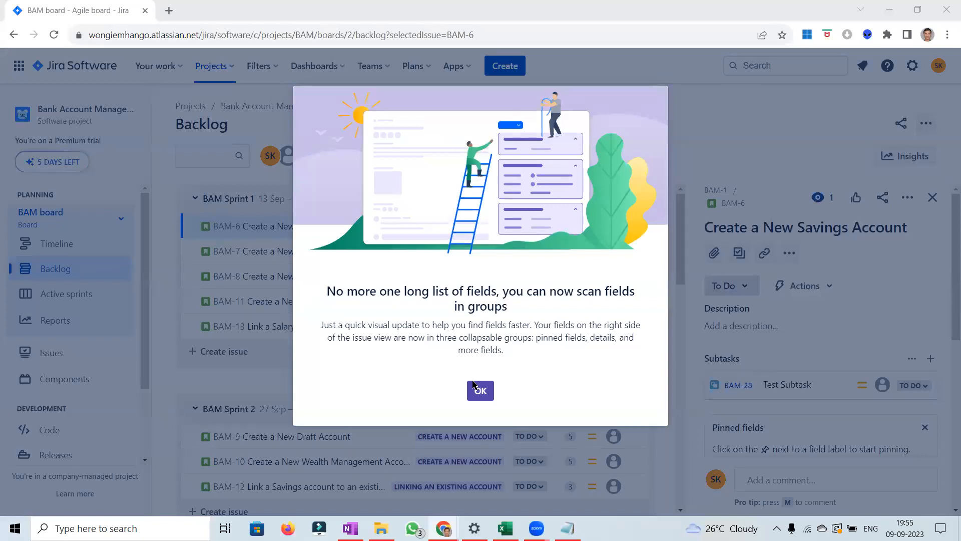
click(475, 389)
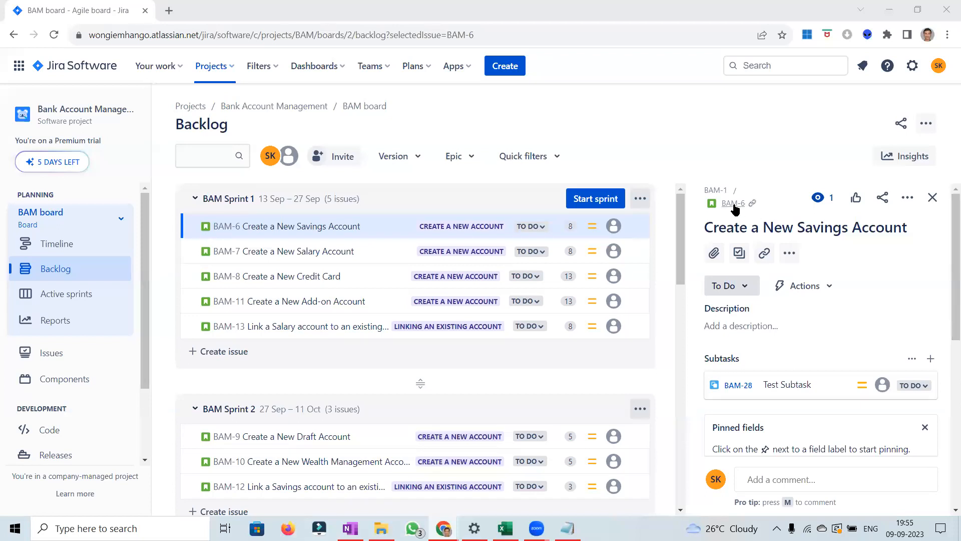
click(734, 204)
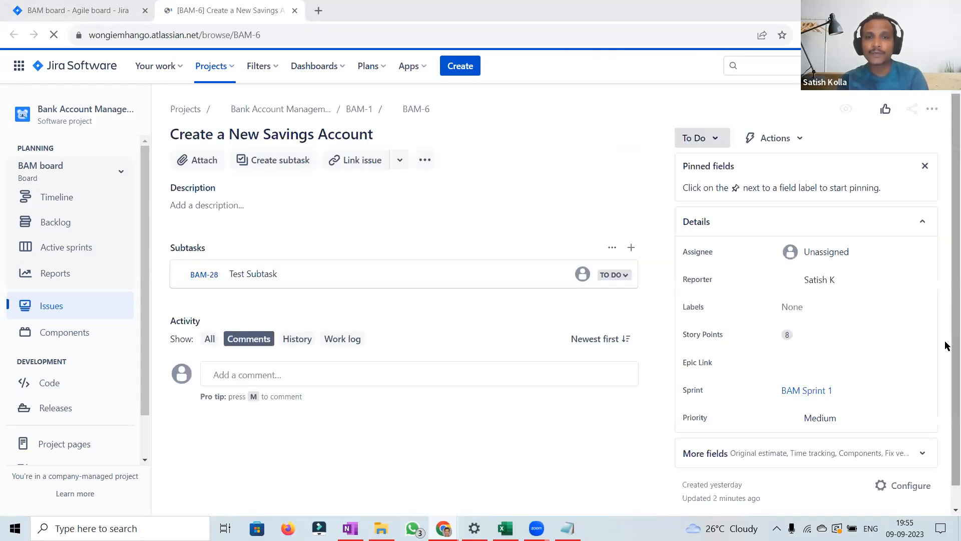
click(295, 339)
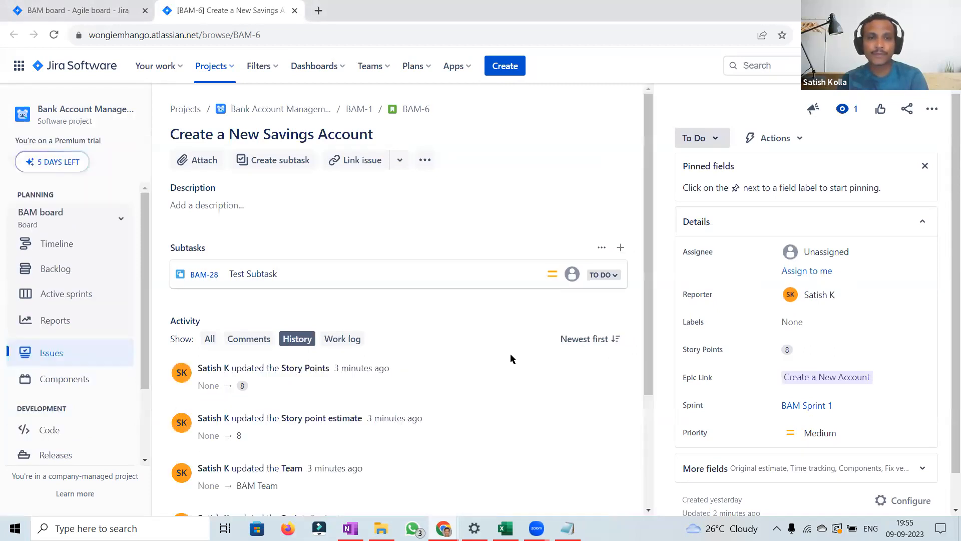
scroll(648, 480, down, 3)
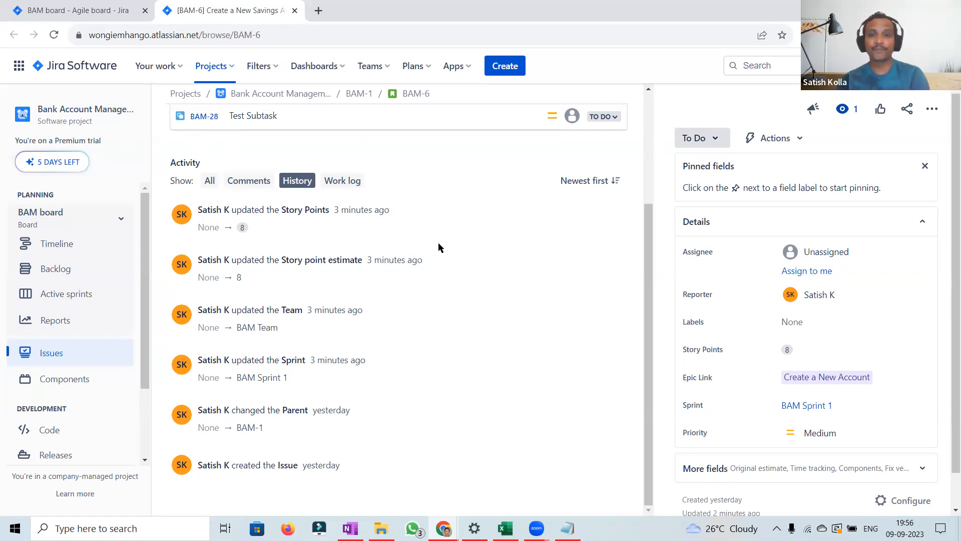
Step: Browse the BAM board backlog and the projects list, opening the BPM board briefly before returning to BAM-6
click(55, 15)
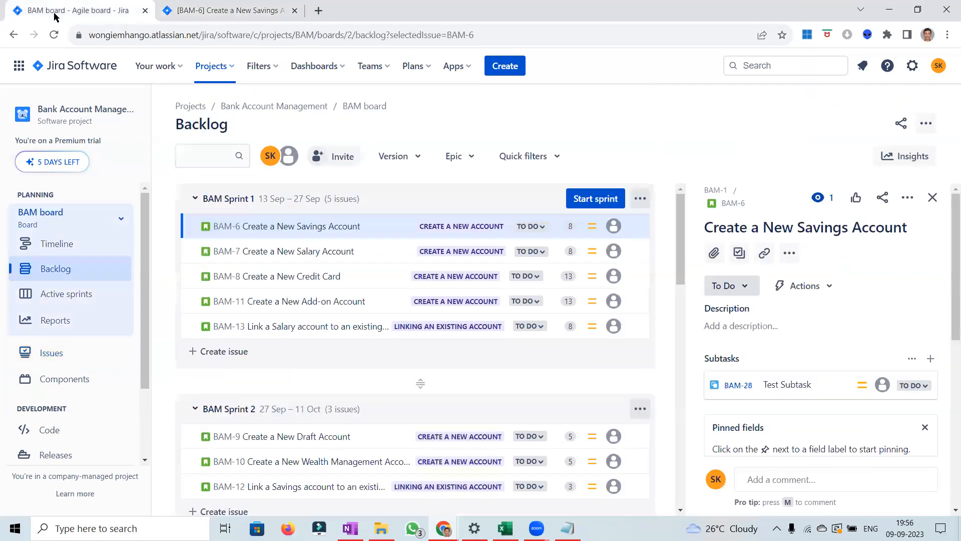
click(415, 68)
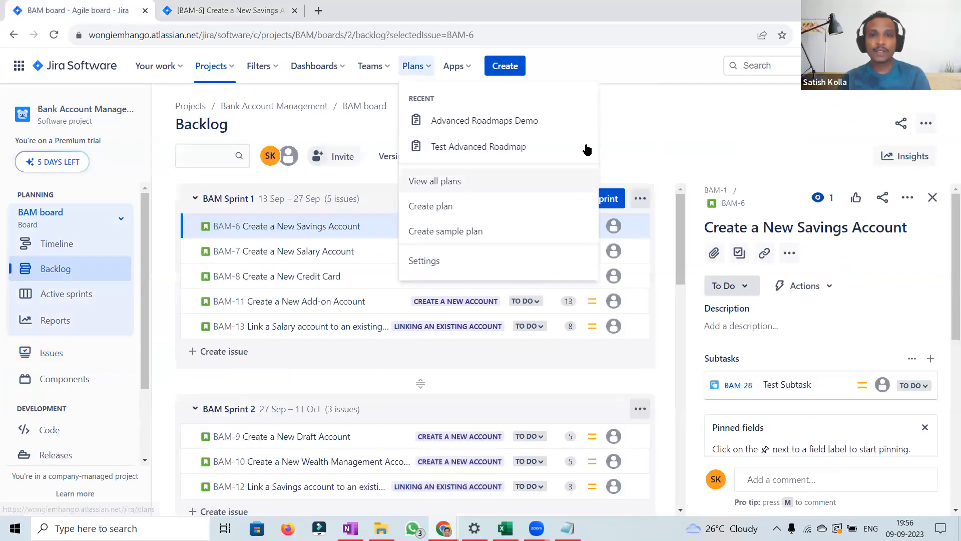
click(641, 119)
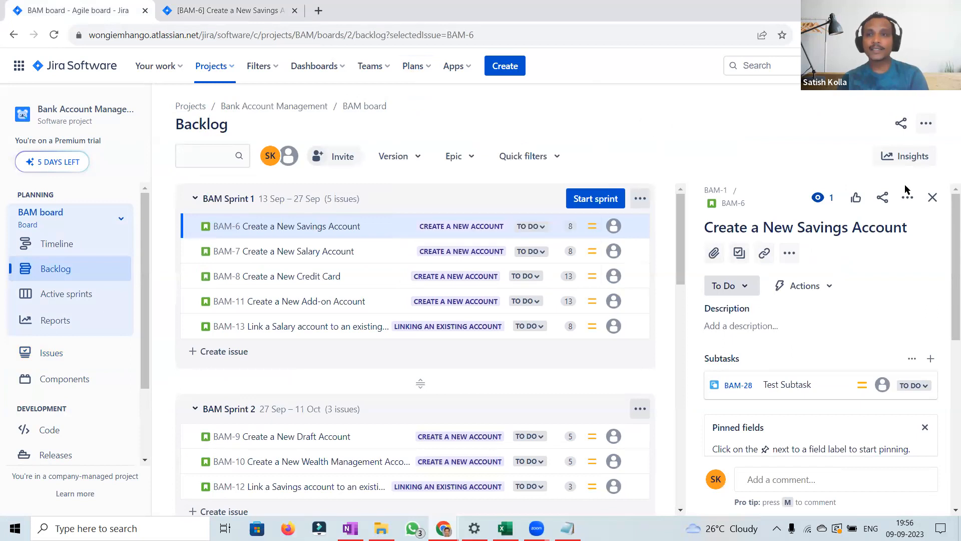
click(931, 196)
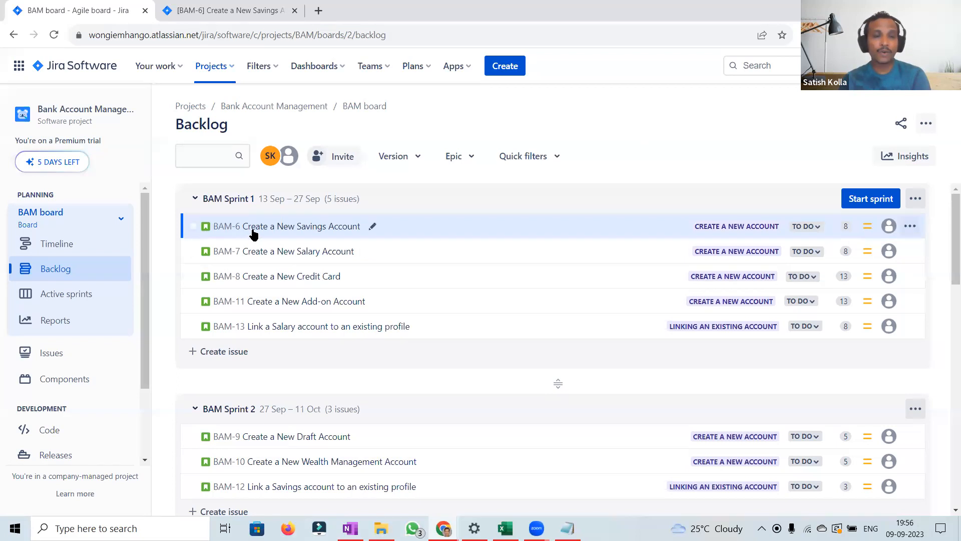
click(229, 68)
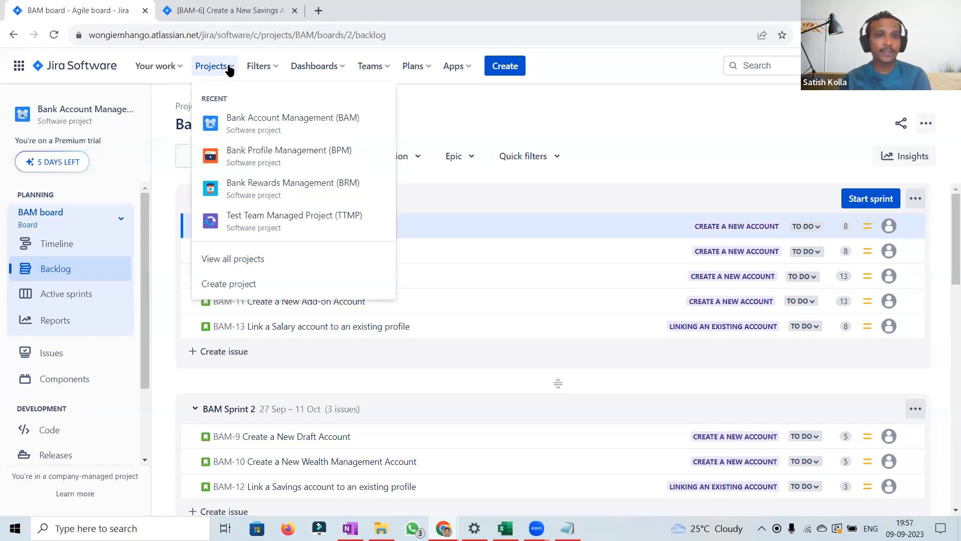
click(605, 117)
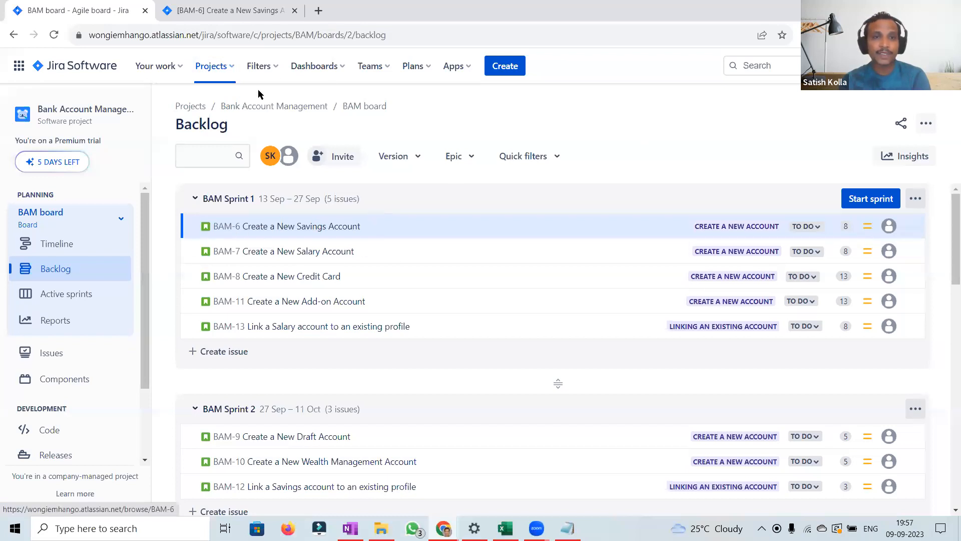
click(231, 71)
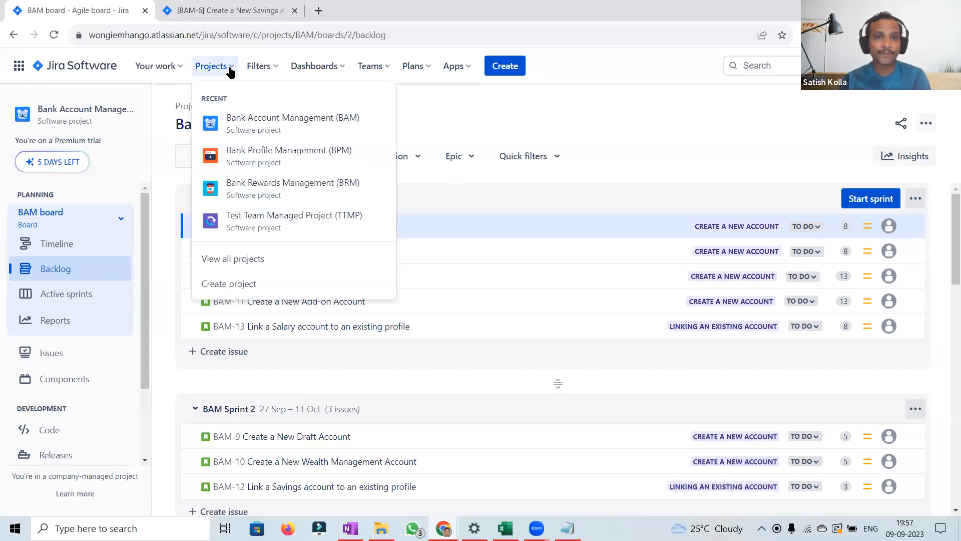
click(281, 156)
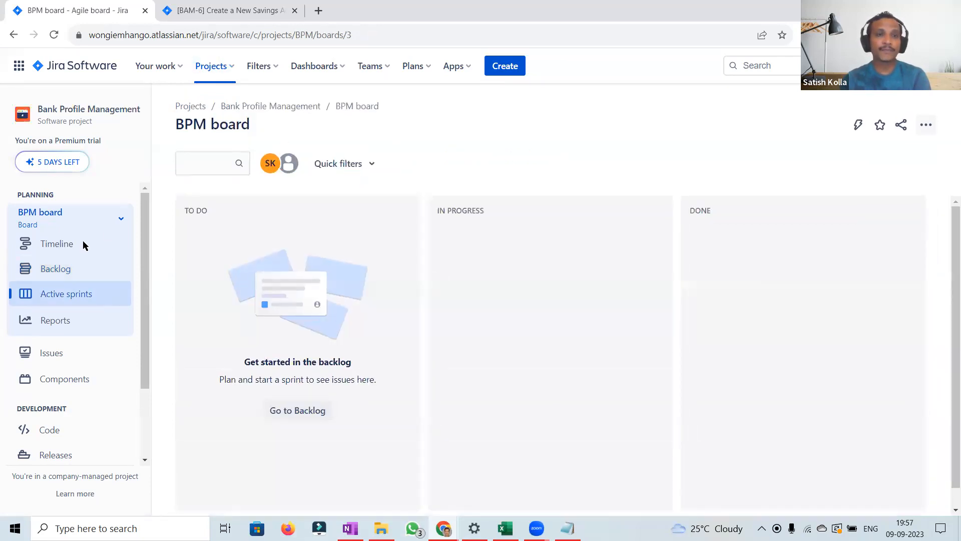
click(190, 10)
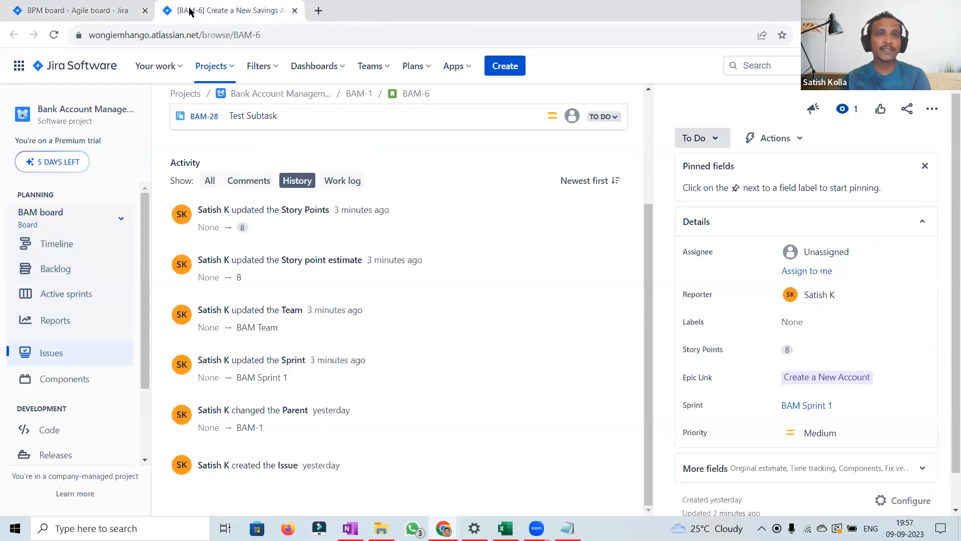
Step: Open the Advanced Roadmaps Demo plan and switch its timeline to the Dependency management saved view
click(432, 70)
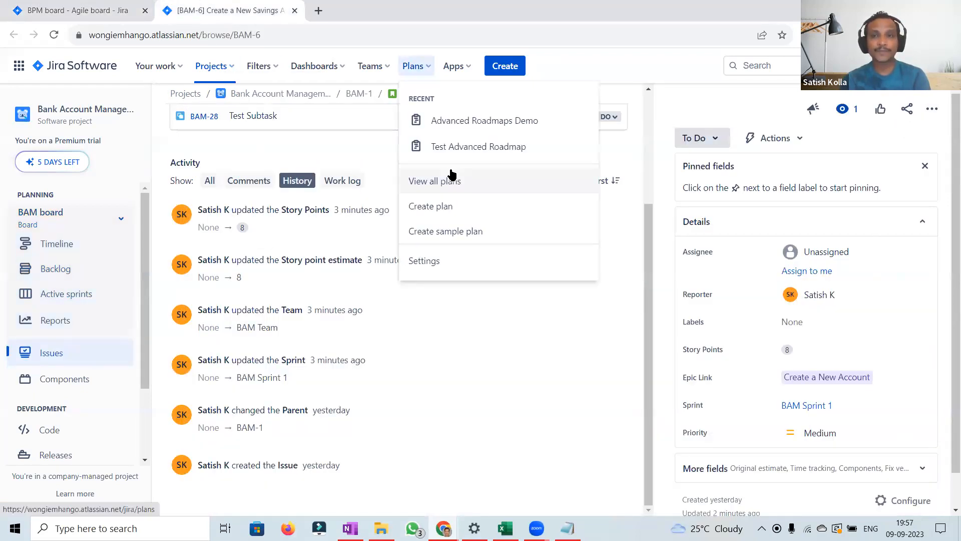
click(474, 124)
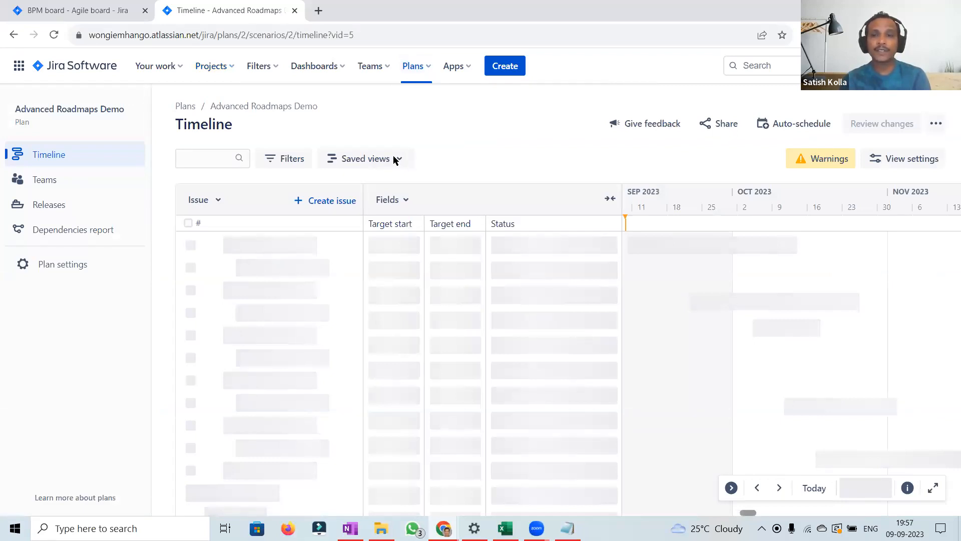
click(395, 159)
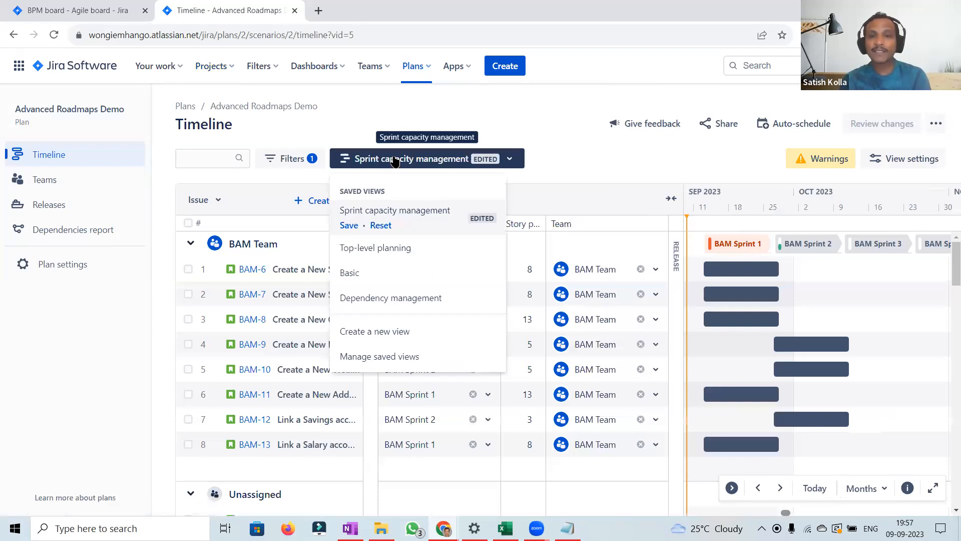
click(372, 299)
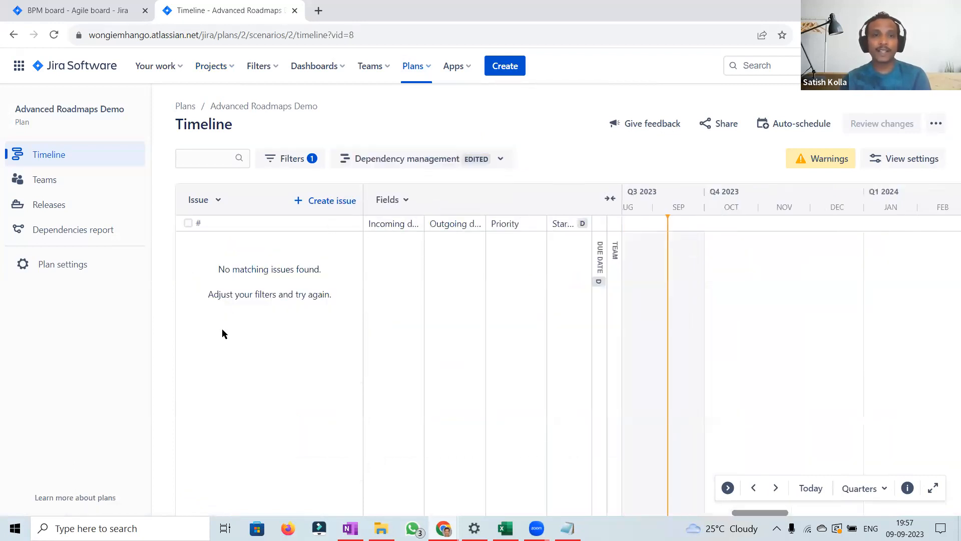
Step: Change the plan's Dependencies filter to show all issues
click(298, 160)
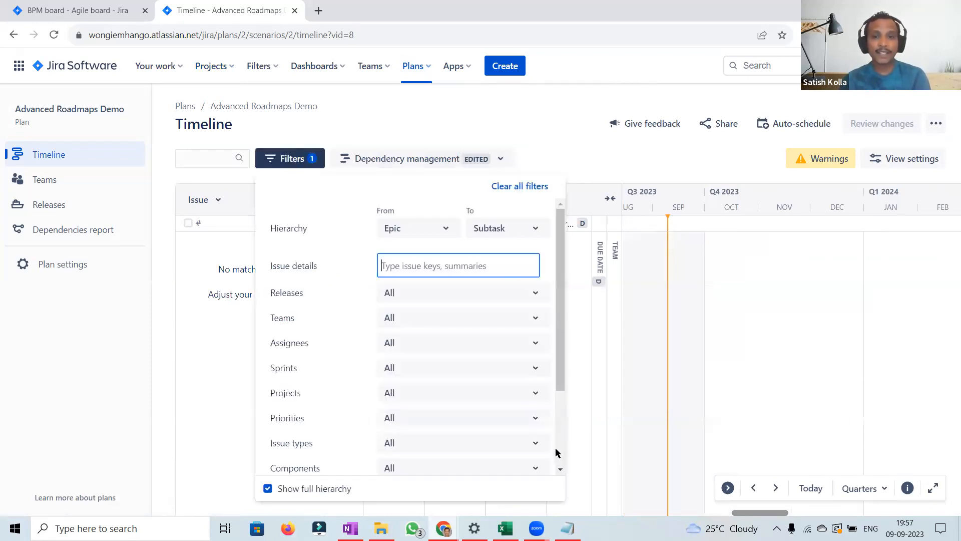
scroll(558, 452, down, 3)
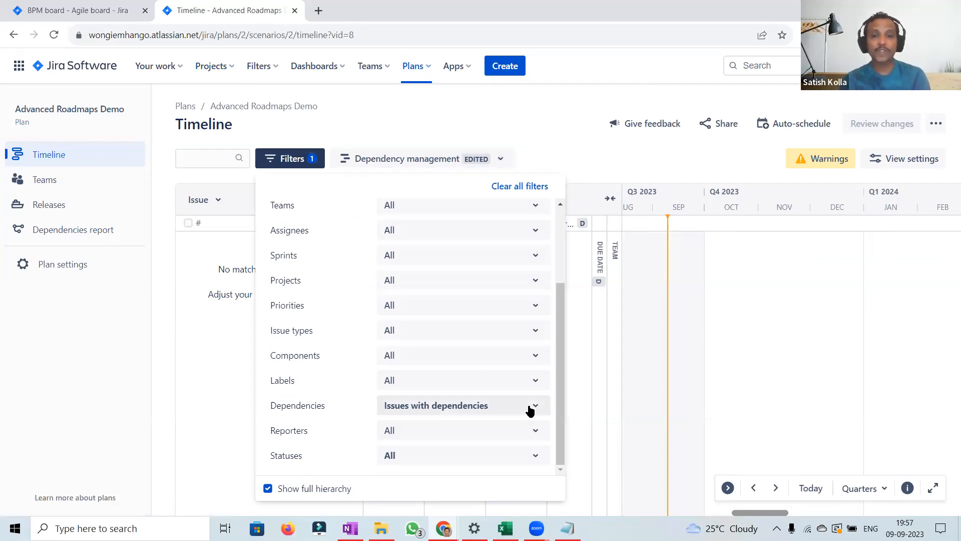
click(530, 411)
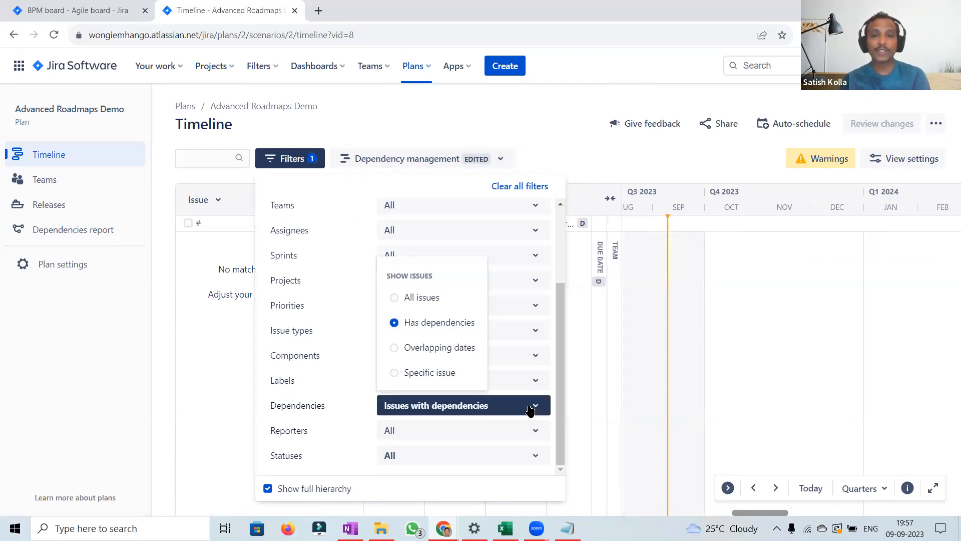
click(394, 298)
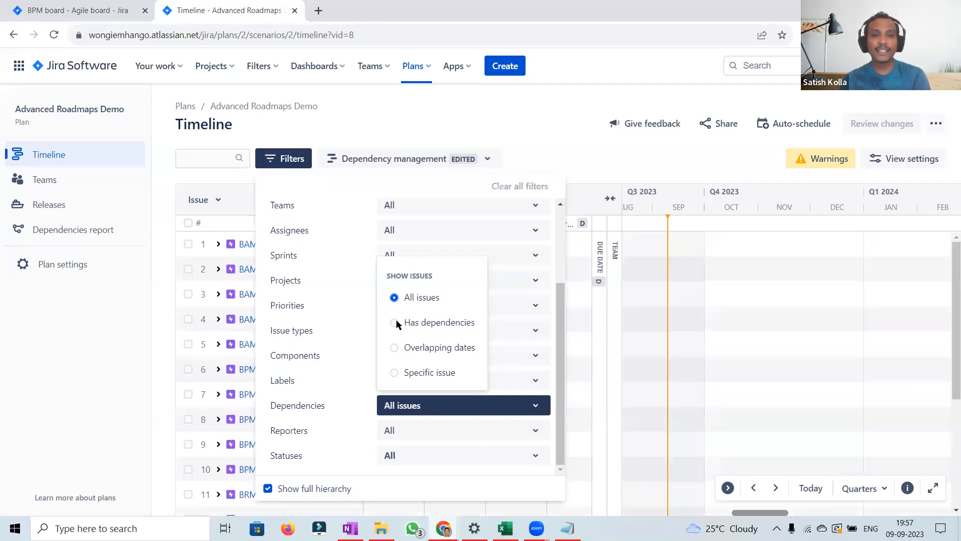
click(571, 145)
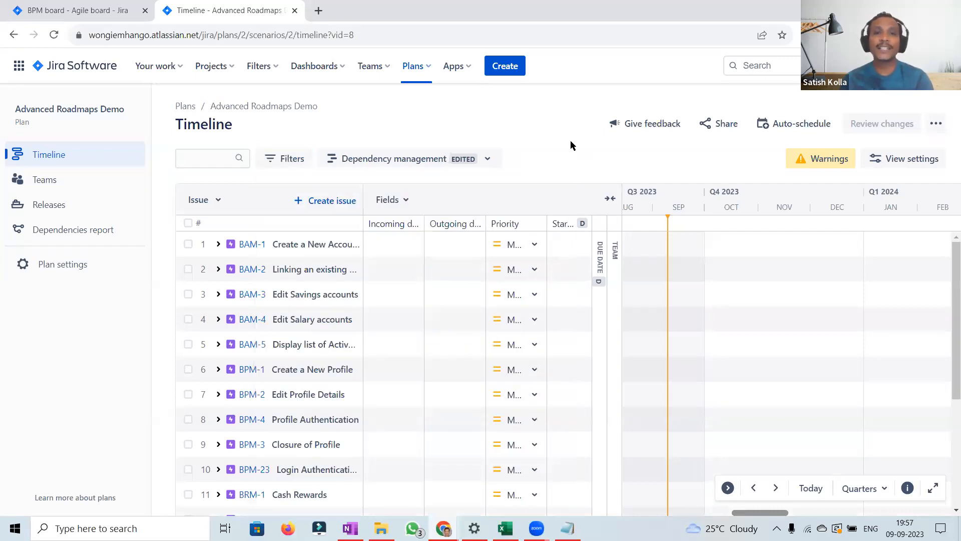
Step: Collapse the Priority column and set the hierarchy filter to start from Story level
click(518, 227)
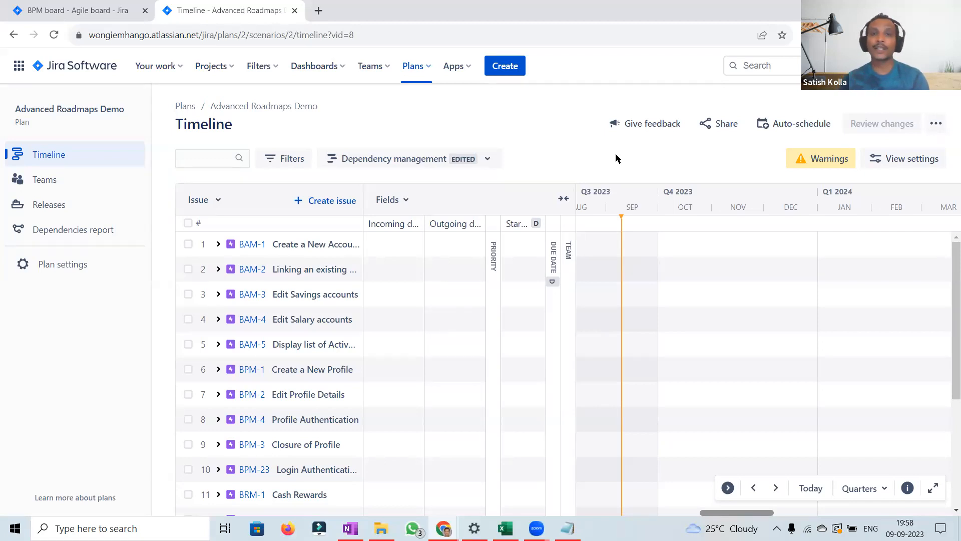
click(299, 163)
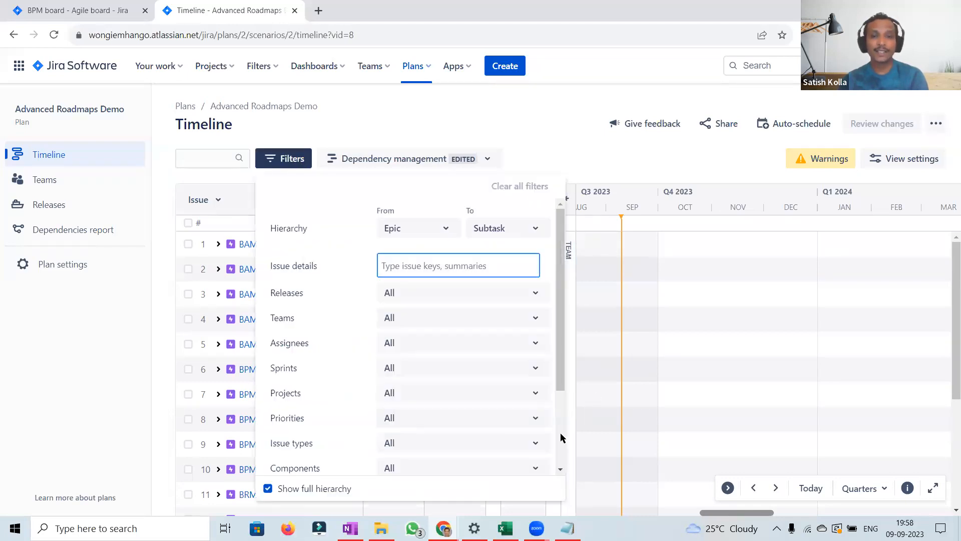
scroll(561, 437, down, 3)
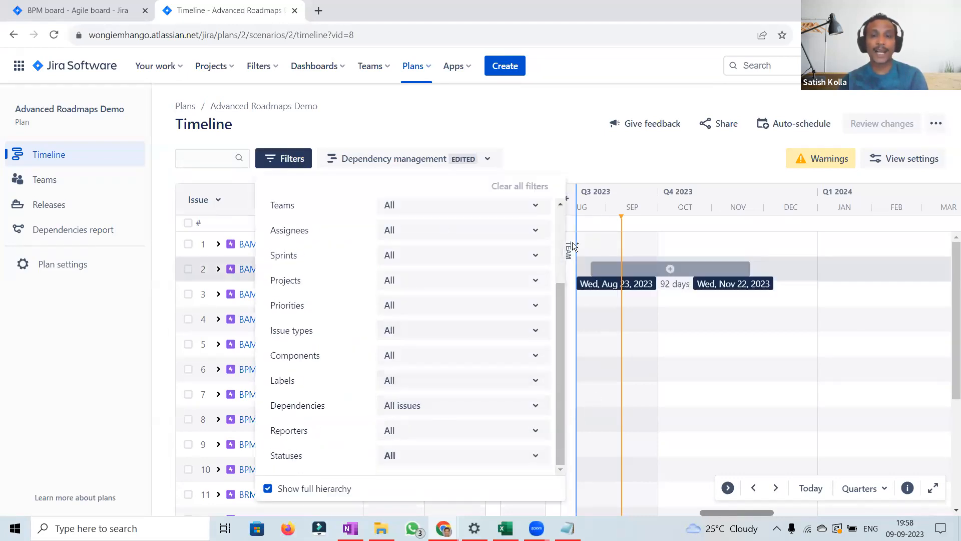
scroll(560, 222, up, 3)
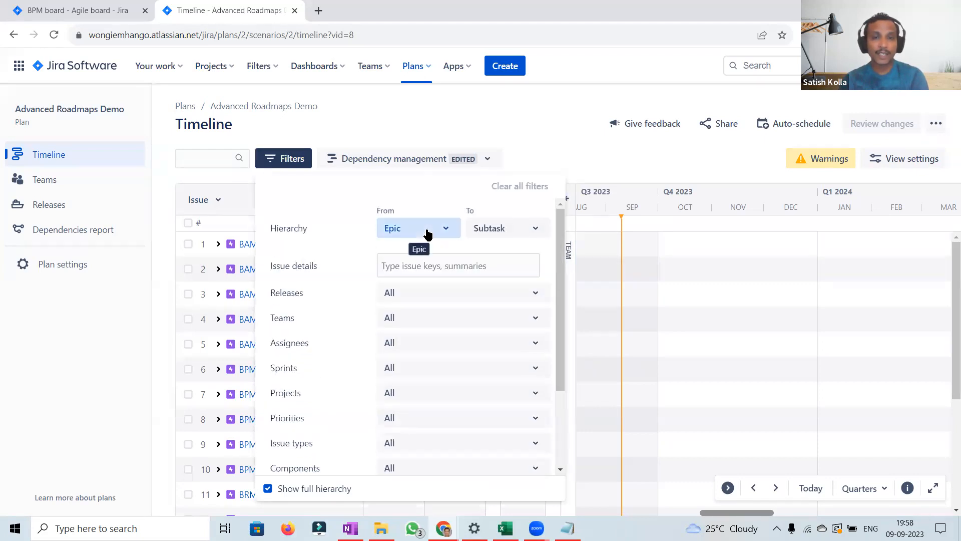
click(434, 228)
click(398, 286)
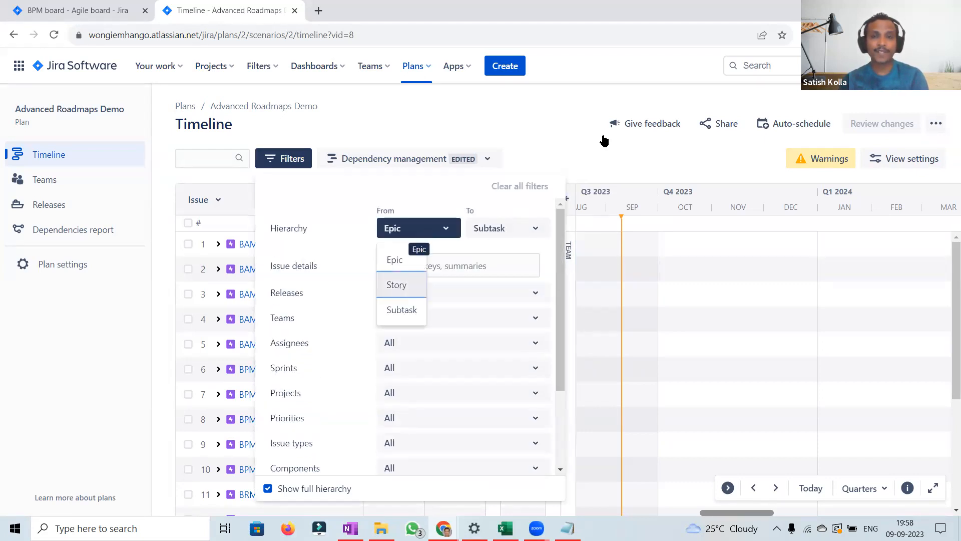
click(576, 144)
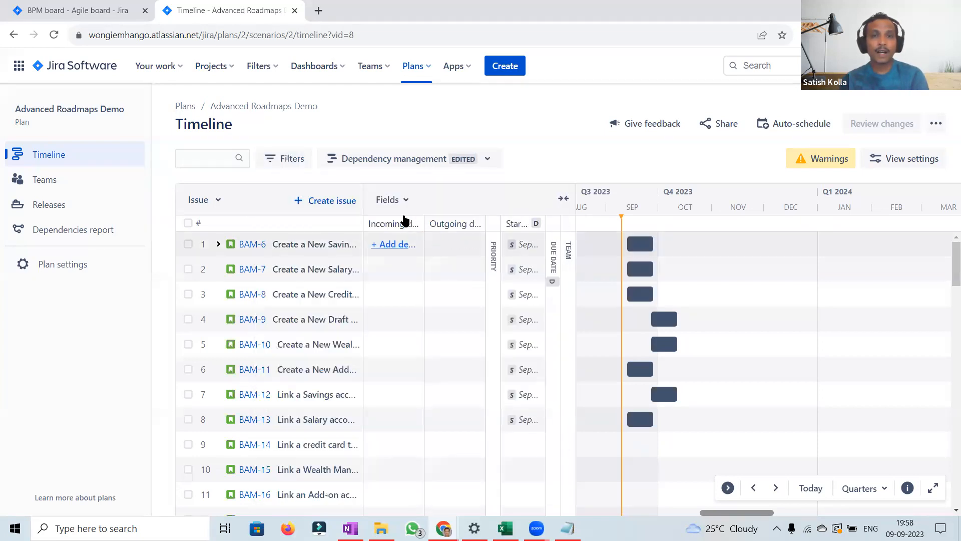
Step: Widen the Incoming and Outgoing dependencies columns and the issue summary column
drag(423, 216, 465, 219)
drag(526, 223, 570, 224)
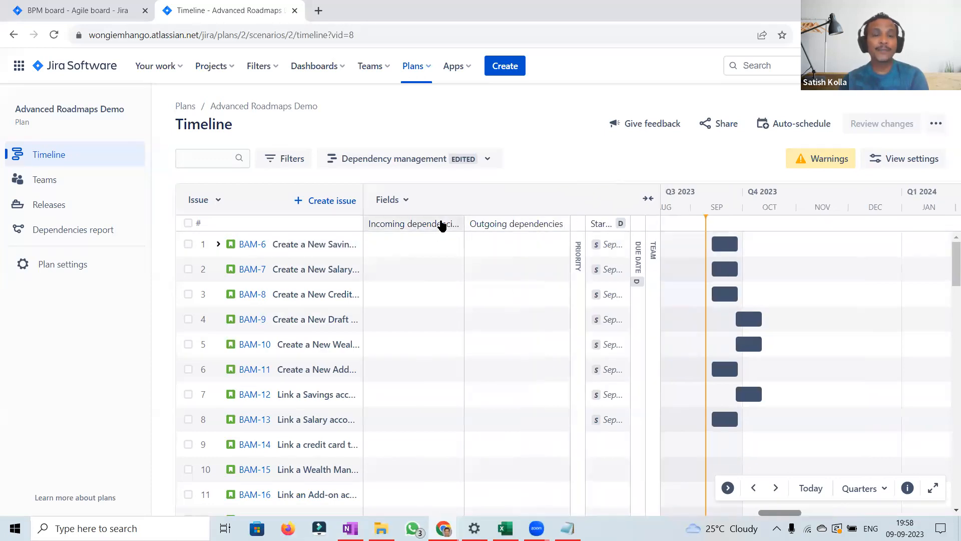
mouse_move(406, 248)
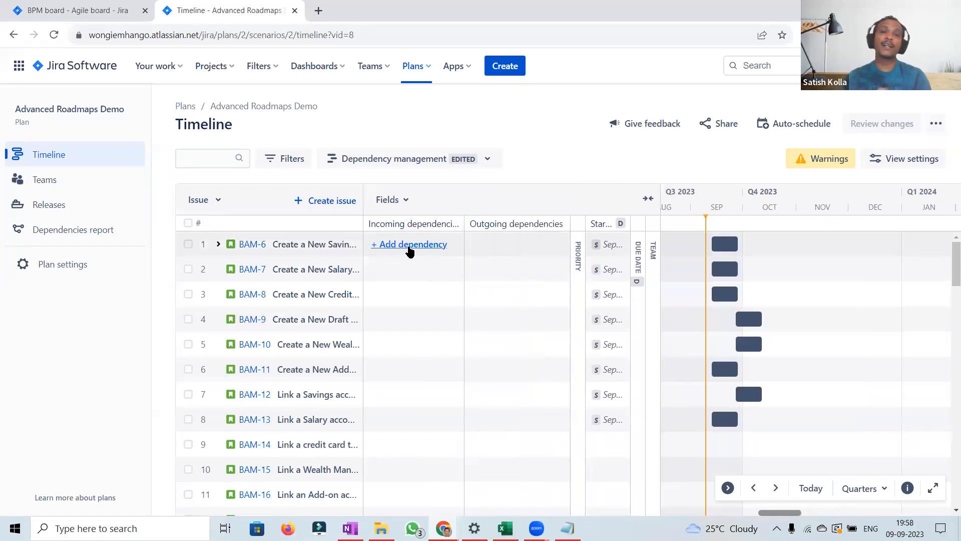
mouse_move(511, 251)
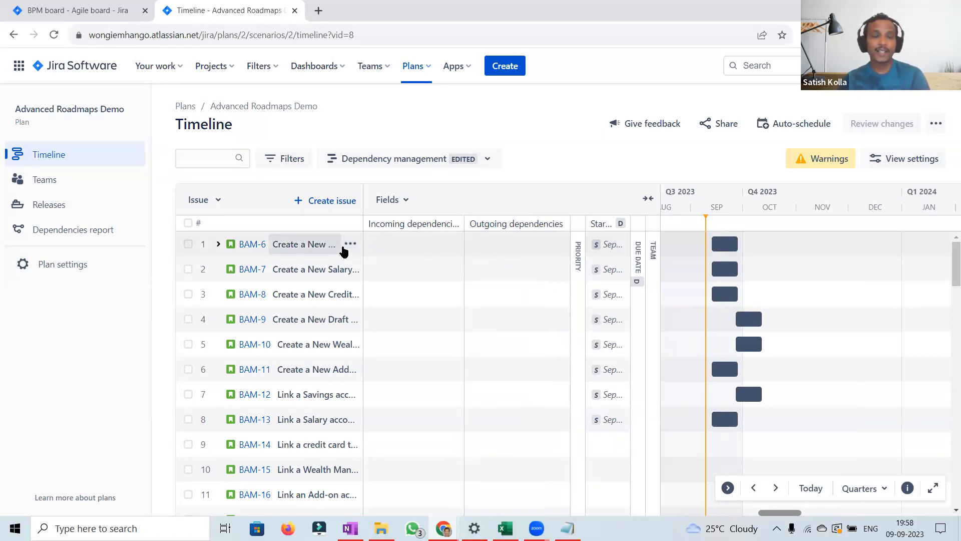
drag(362, 213, 408, 212)
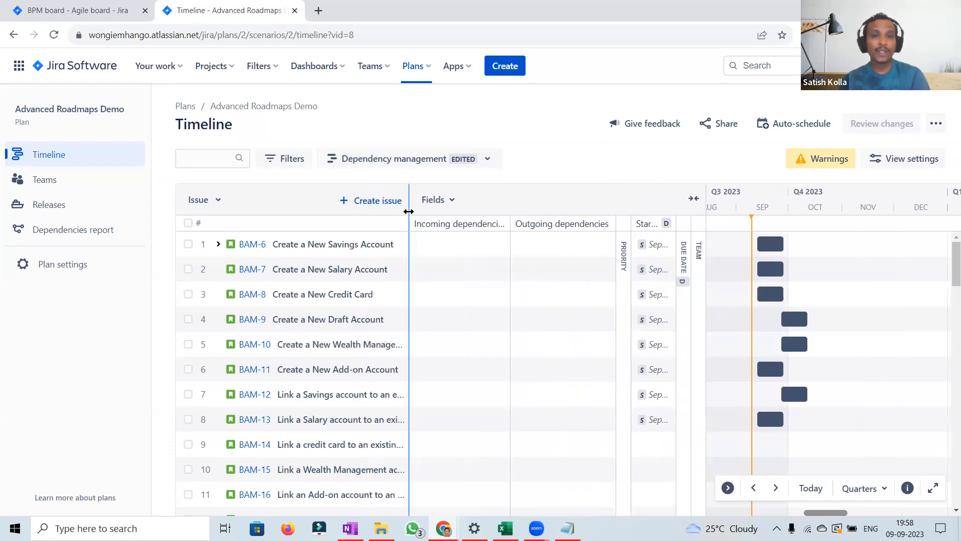
mouse_move(553, 293)
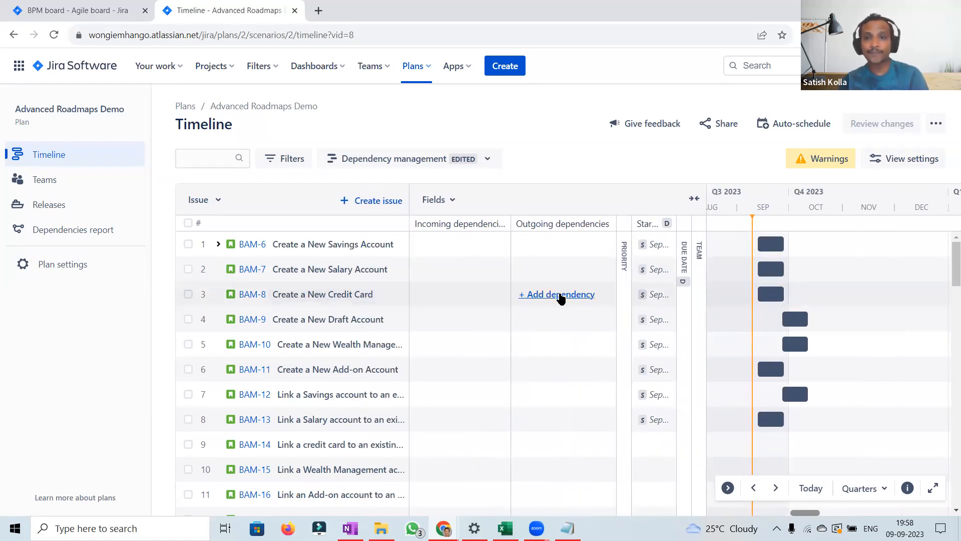
Step: Add an outgoing Blocks dependency from BAM-8 to BRM-6 Cash Rewards for Transaction between $51 to $100
click(561, 295)
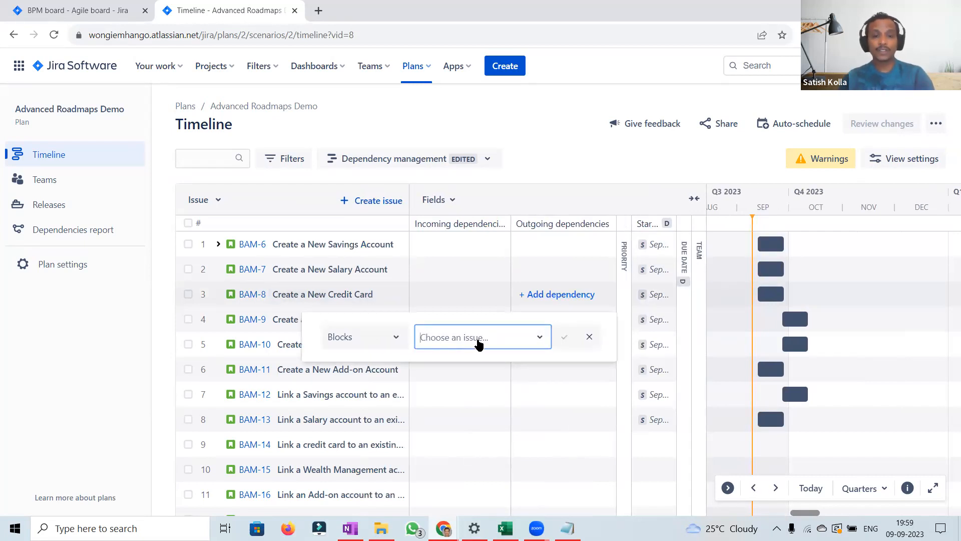
text(brm)
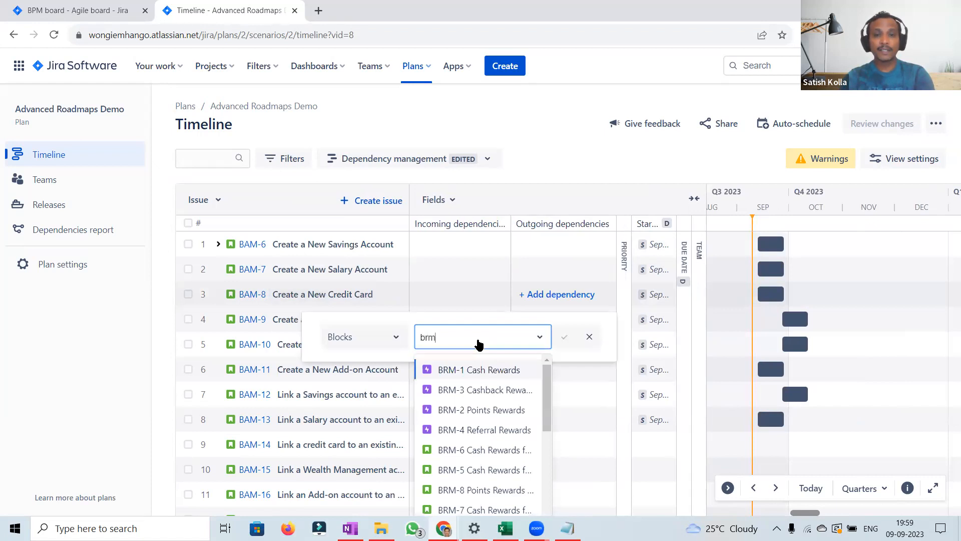
click(505, 453)
click(566, 338)
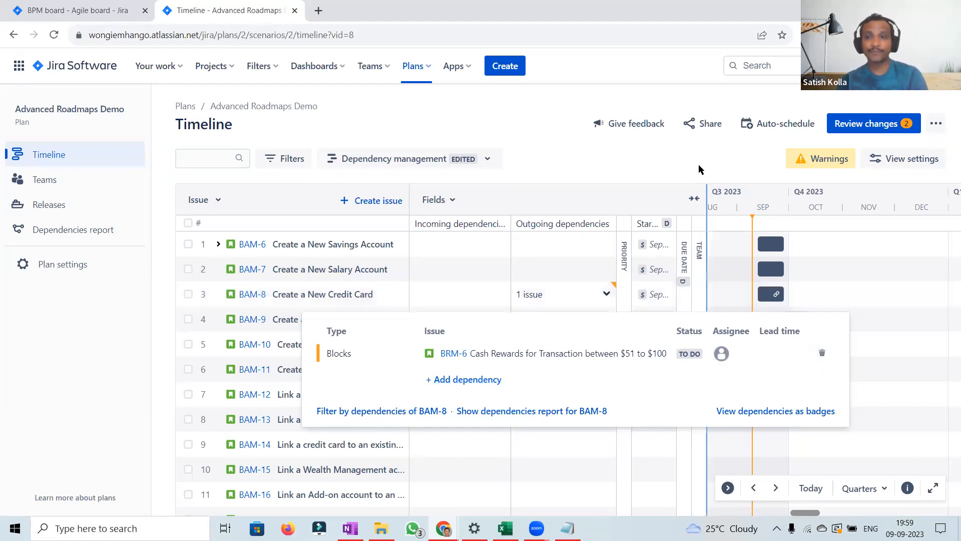
Step: Add a second outgoing Blocks dependency from BAM-8 to BRM-5 Cash Rewards for Transaction <$50
click(453, 380)
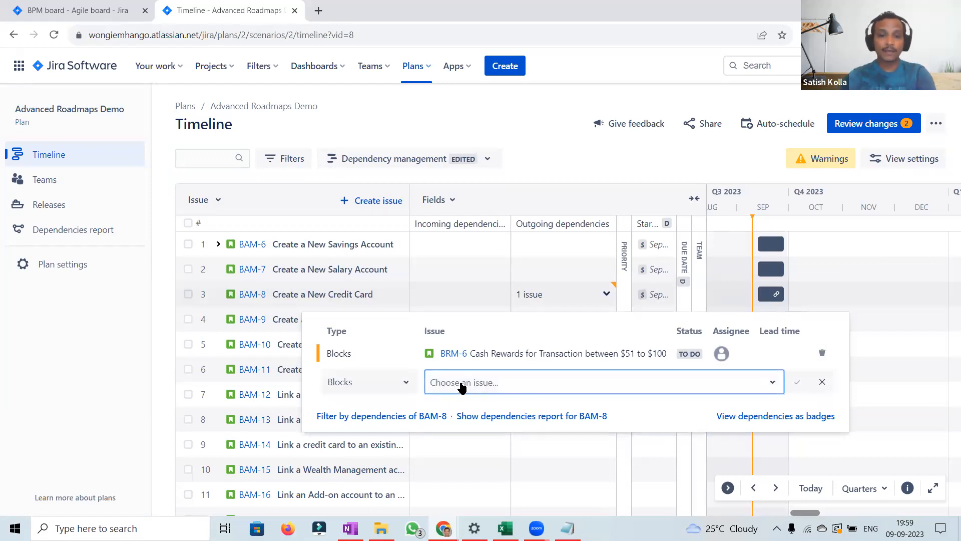
text(brm)
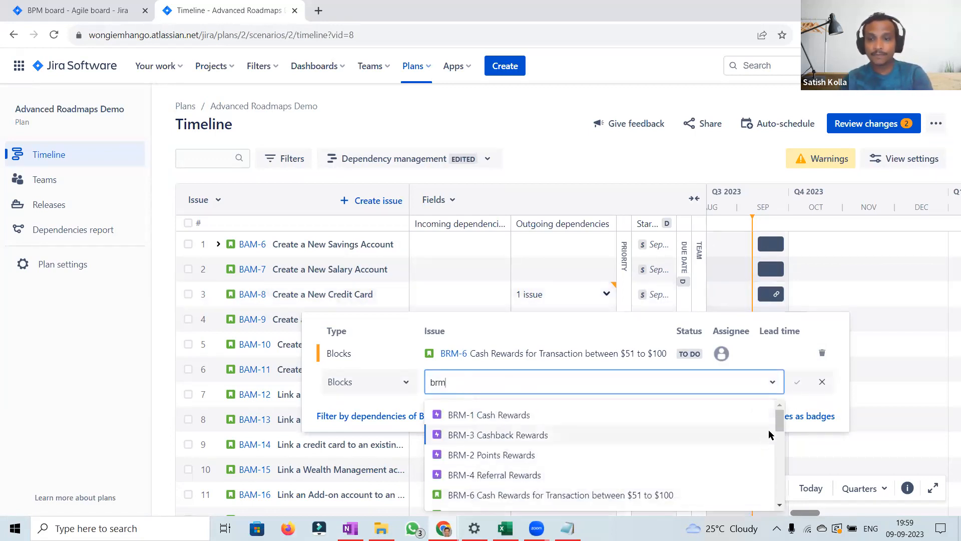
drag(779, 421, 779, 430)
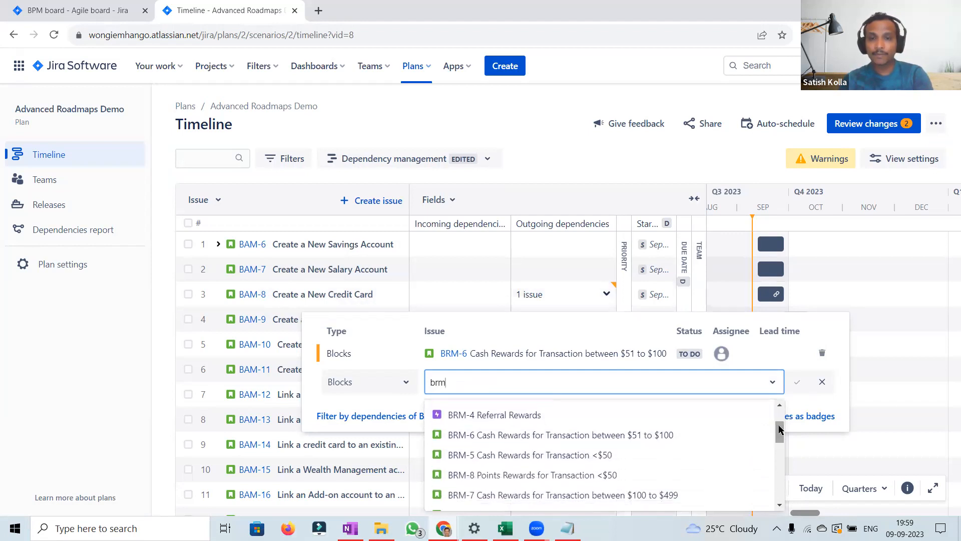
click(601, 455)
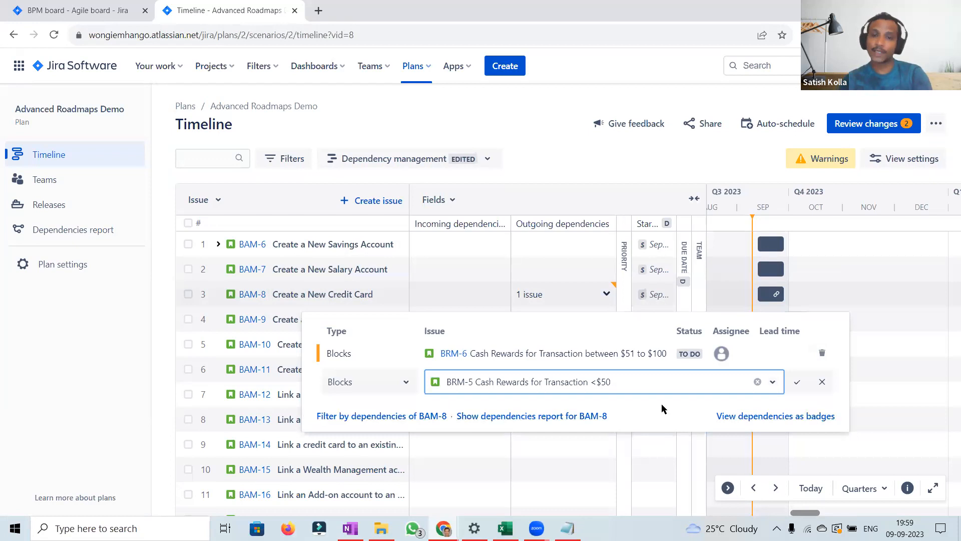
click(797, 383)
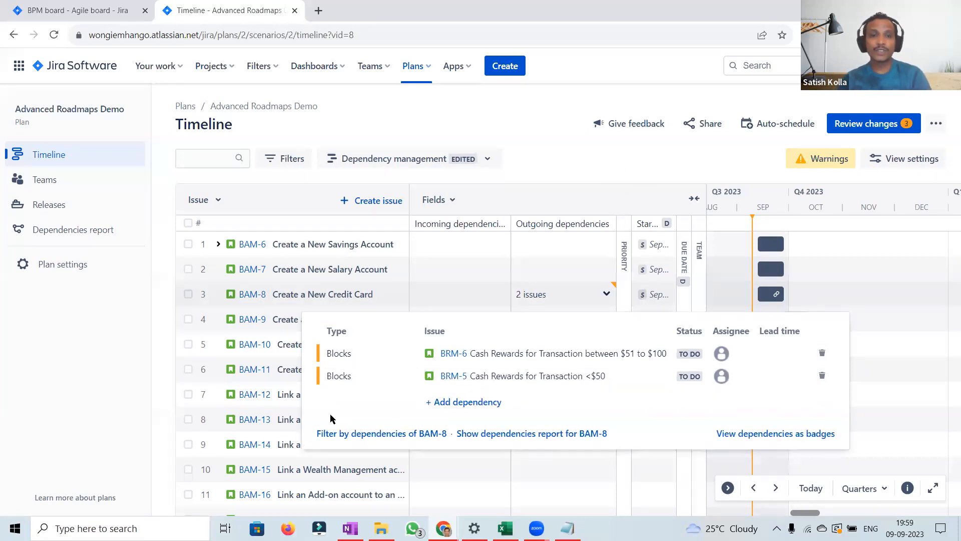
click(616, 170)
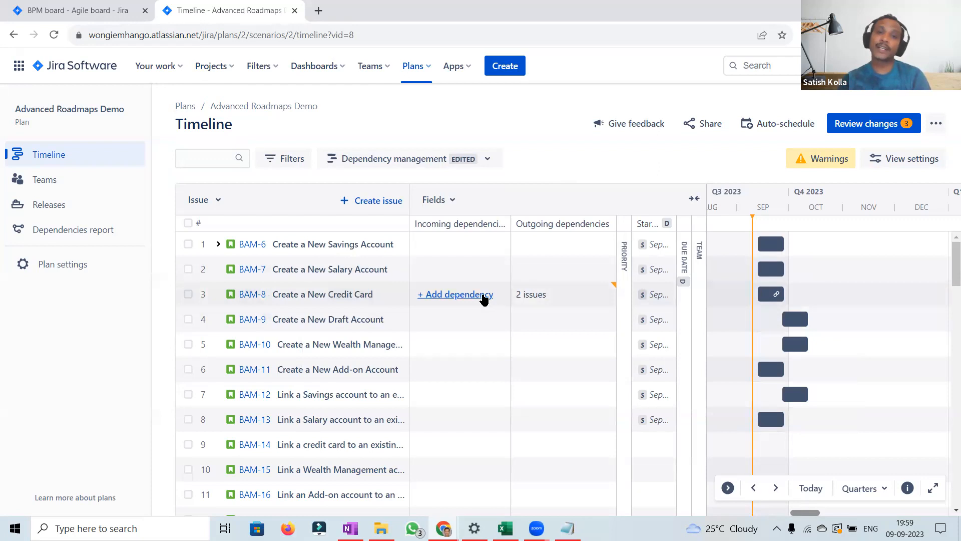
Step: Add an incoming Is blocked by dependency on BAM-8 from BPM-5 Create a New Customer Profile - Individual
click(483, 299)
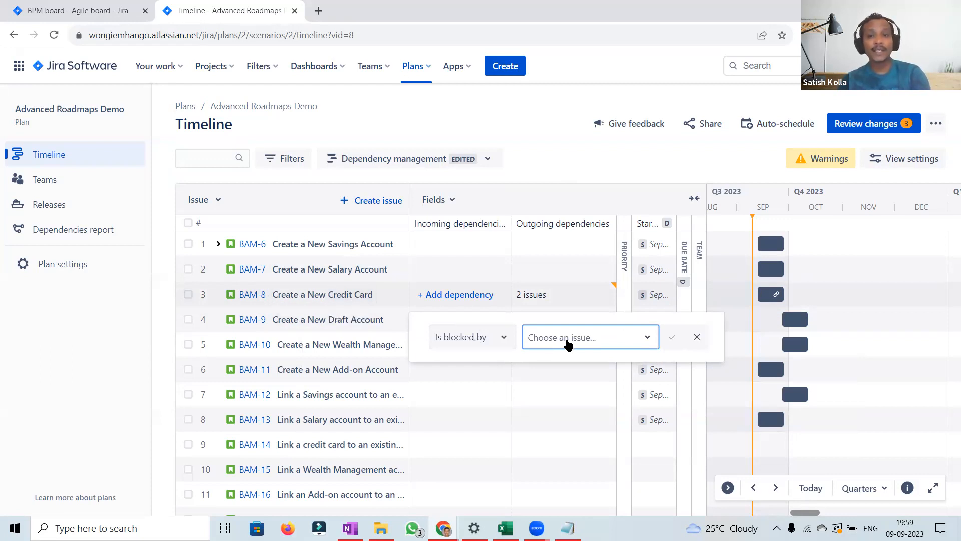
click(569, 345)
text(bpm)
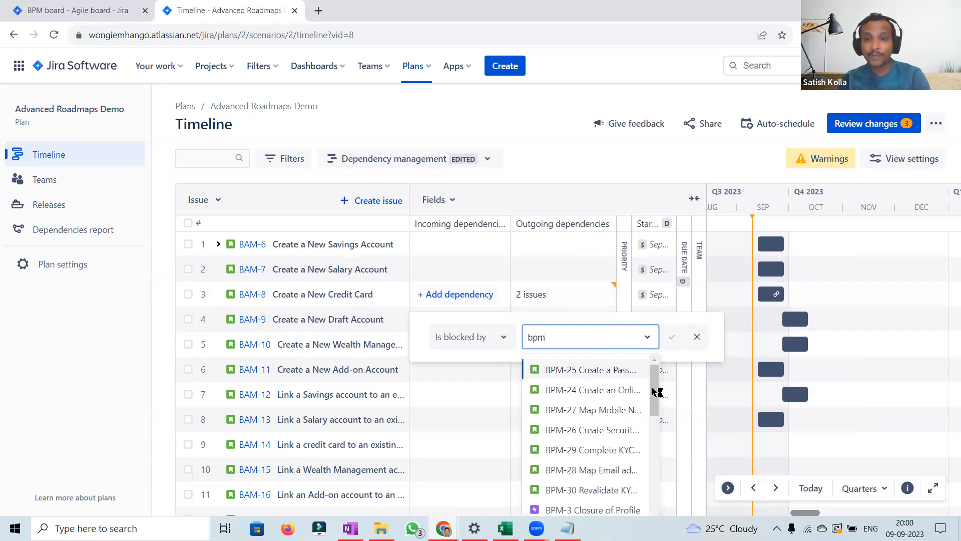
drag(652, 391, 654, 431)
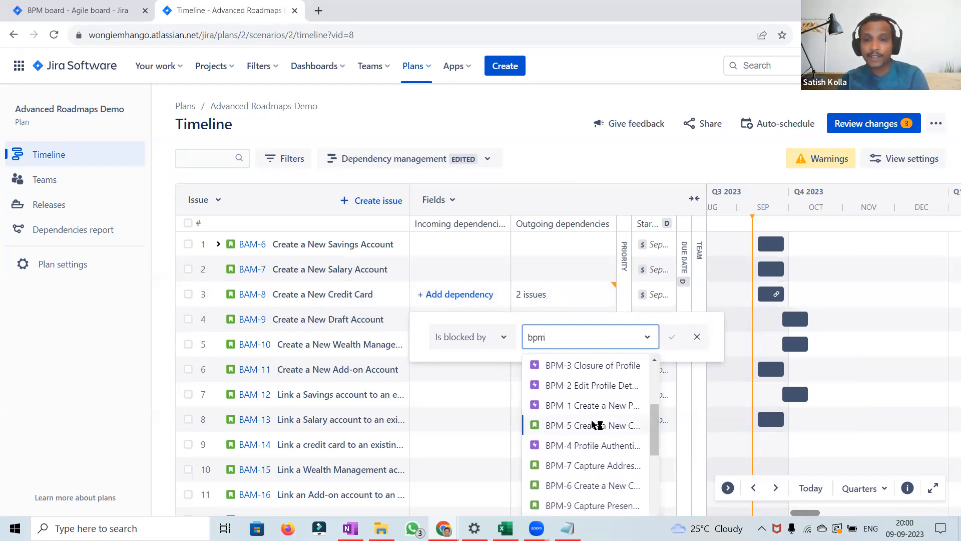
click(576, 426)
click(672, 338)
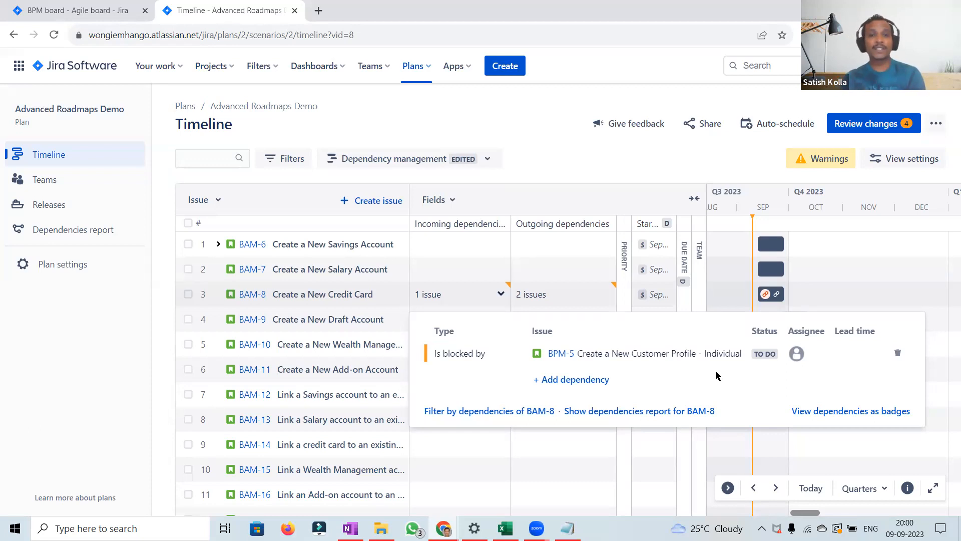
click(615, 166)
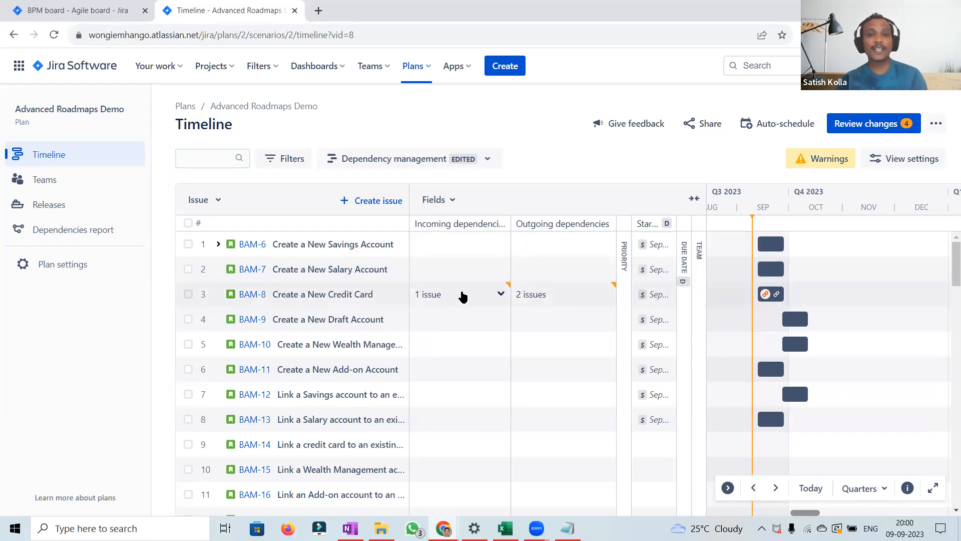
Step: Inspect BAM-8's incoming and outgoing dependency lists and the available outgoing dependency types
click(463, 296)
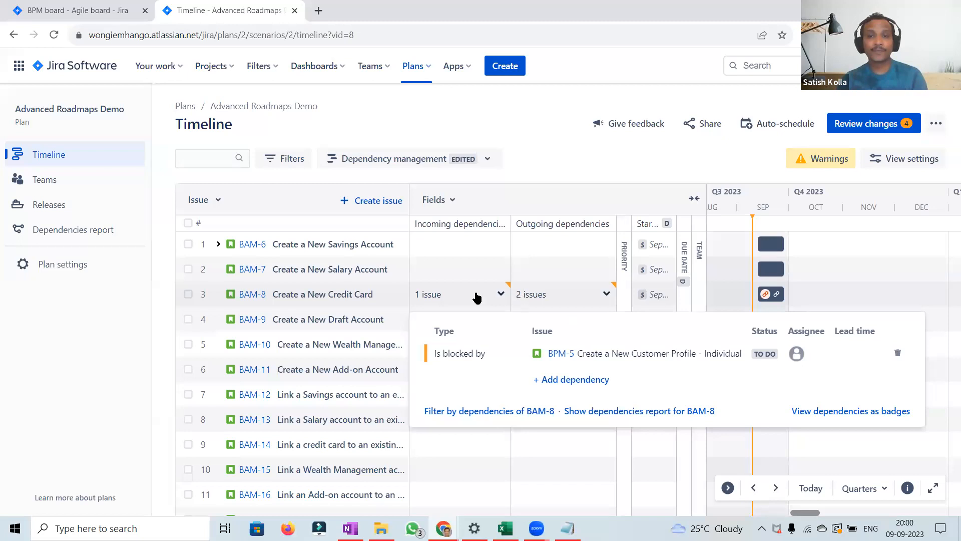
click(606, 295)
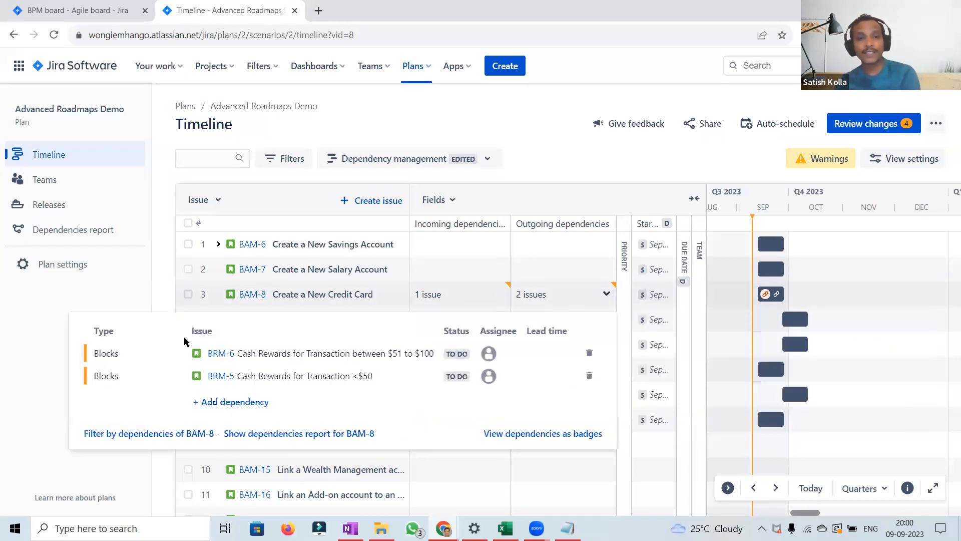
click(212, 403)
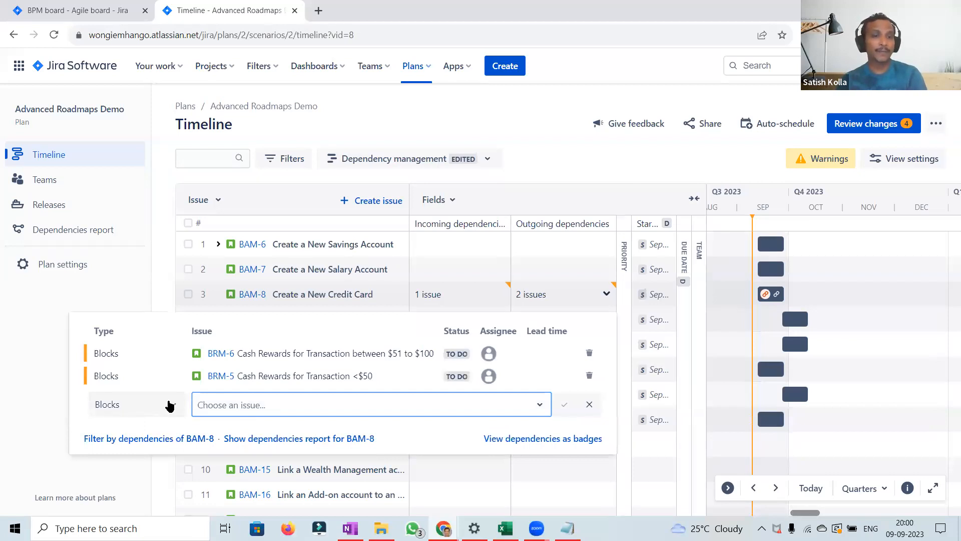
click(169, 405)
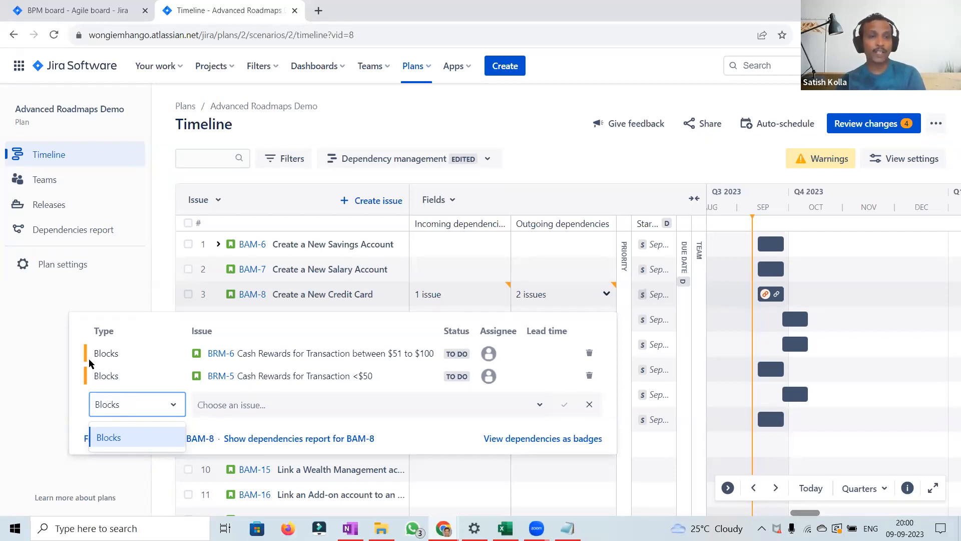
click(76, 406)
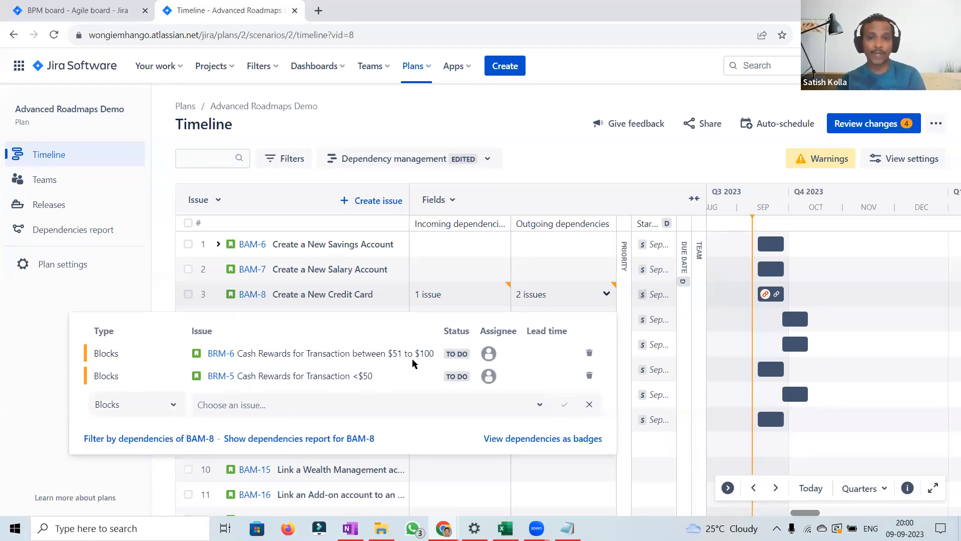
click(560, 169)
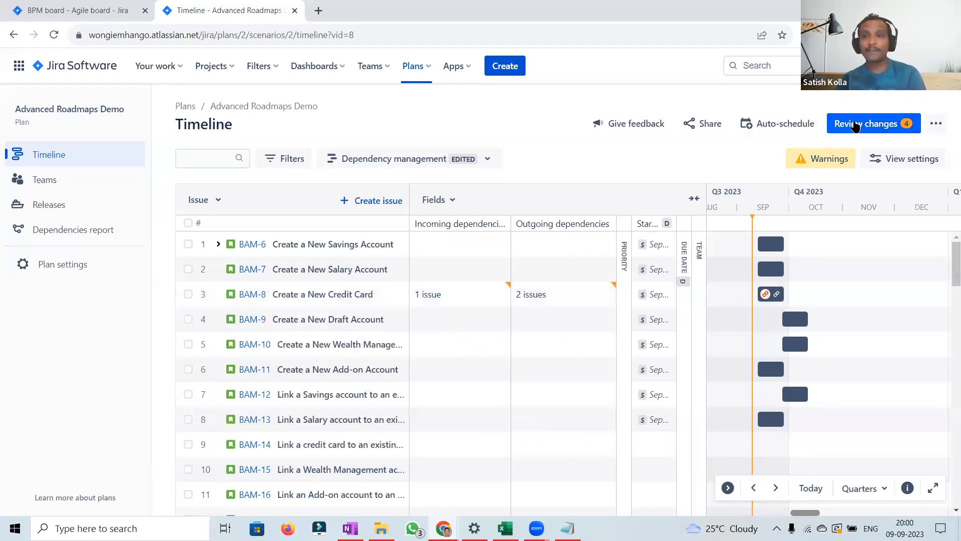
Step: Review the plan's pending changes and save all selected changes in Jira
click(855, 125)
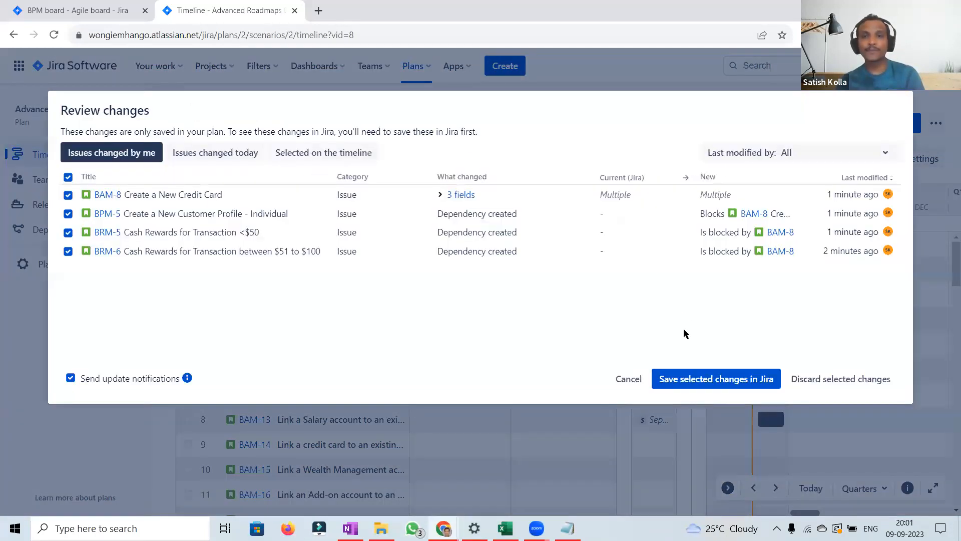
click(674, 379)
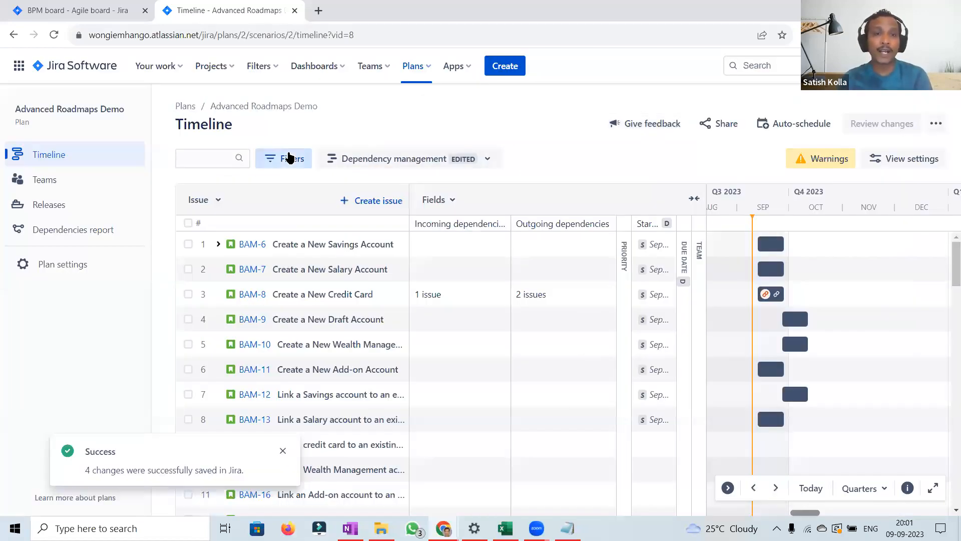
Step: Filter the plan's Dependencies to show only issues that have dependencies
click(289, 158)
scroll(558, 438, down, 3)
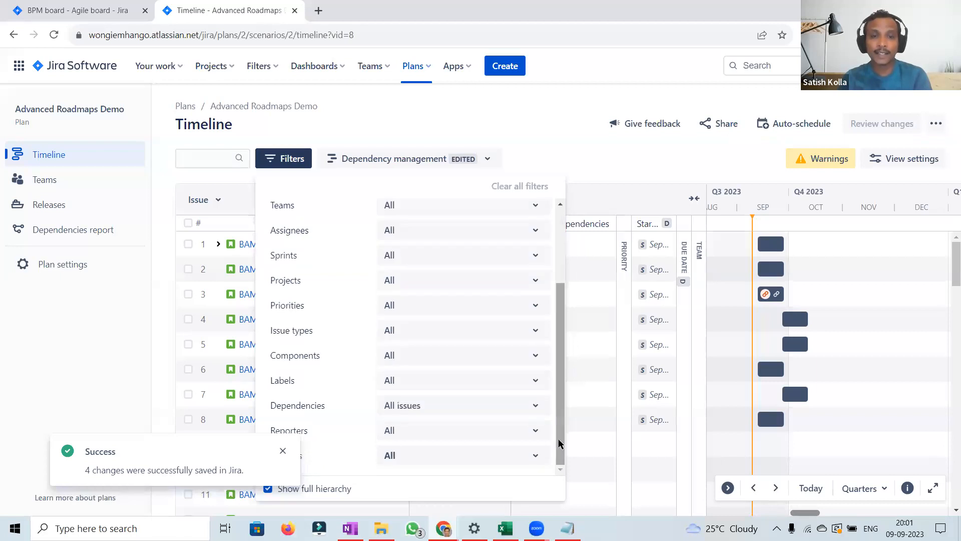
click(536, 406)
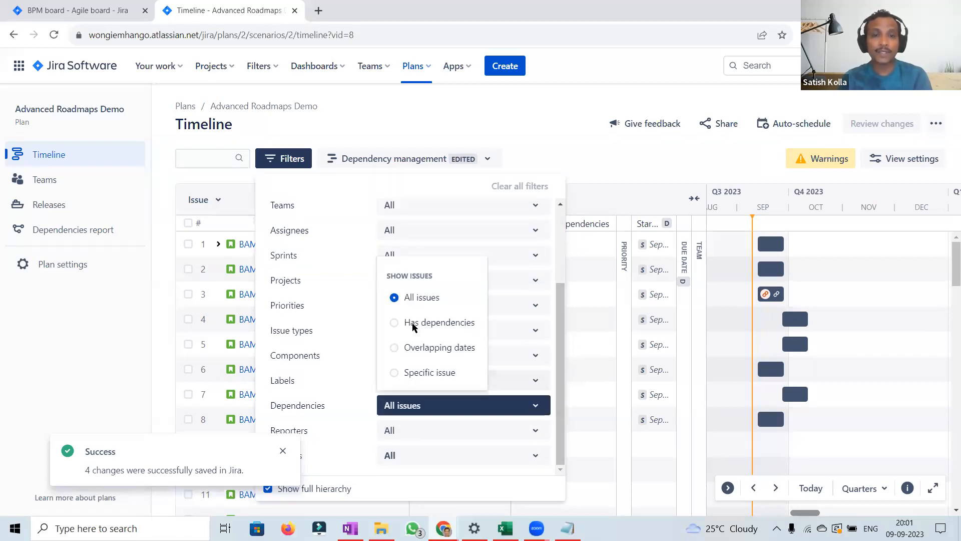
click(394, 323)
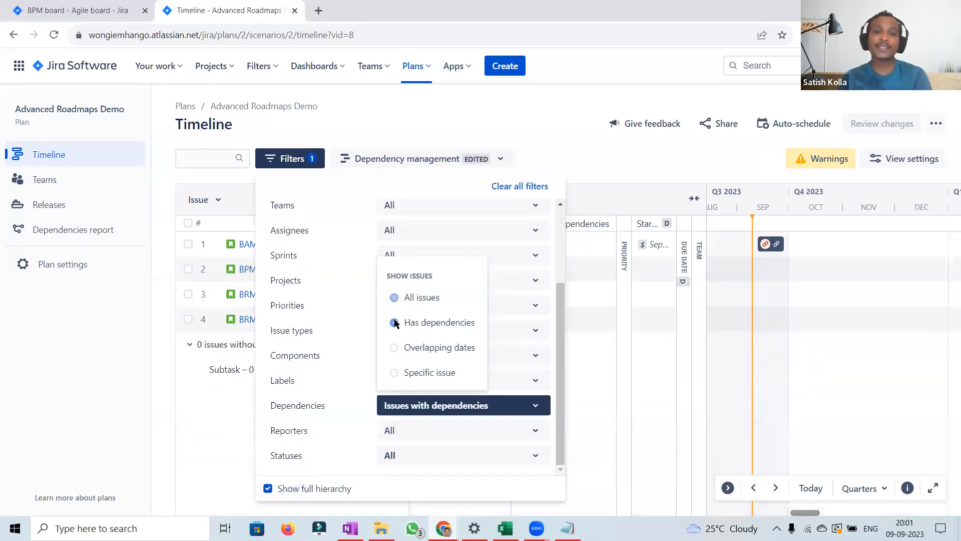
click(622, 165)
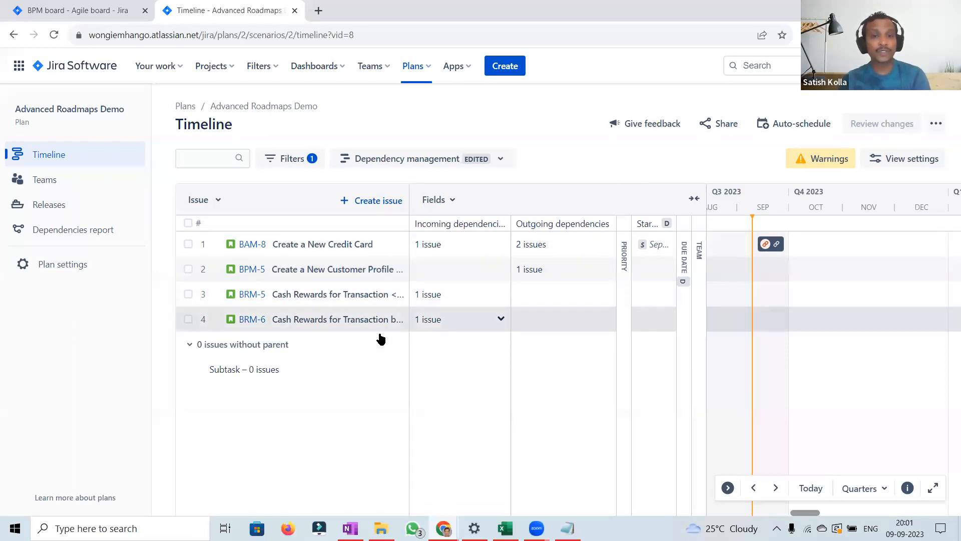
Step: Open BRM-6's incoming dependency details to check what blocks it
click(501, 319)
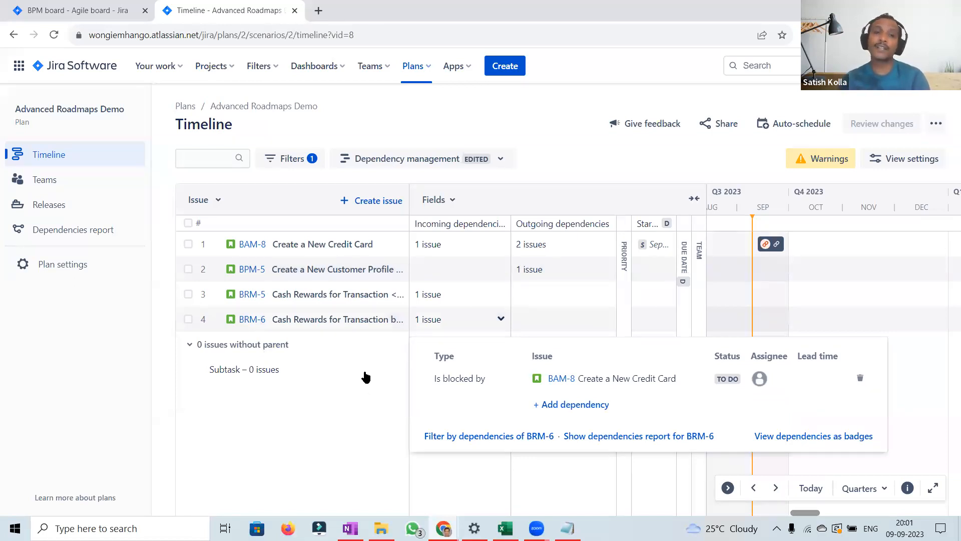
click(608, 159)
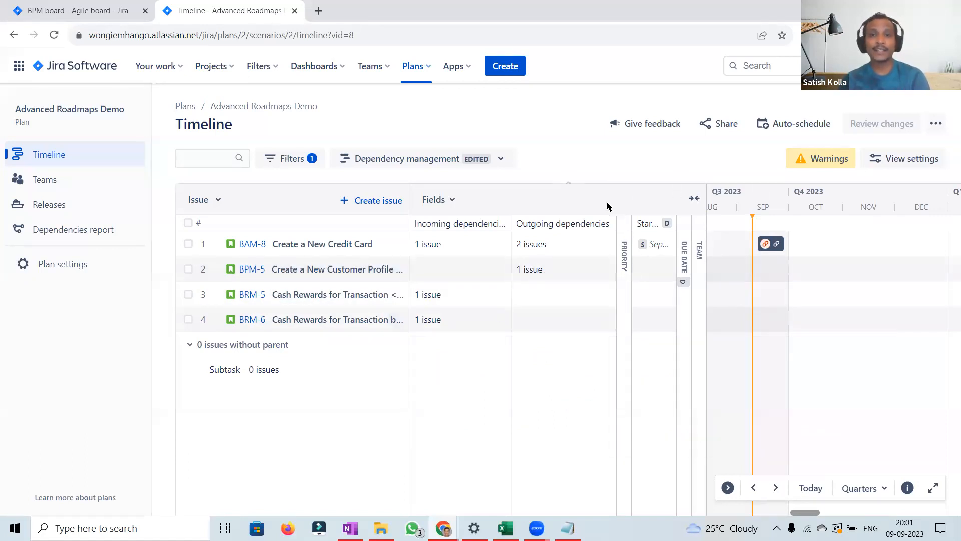
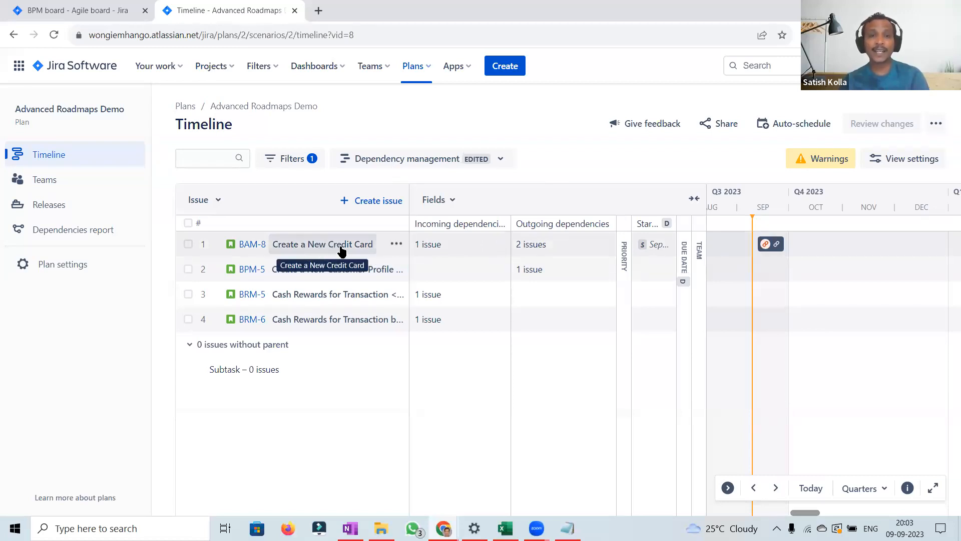
Step: Inspect BAM-8's incoming dependency and BPM-5's outgoing dependency details in the timeline
click(502, 245)
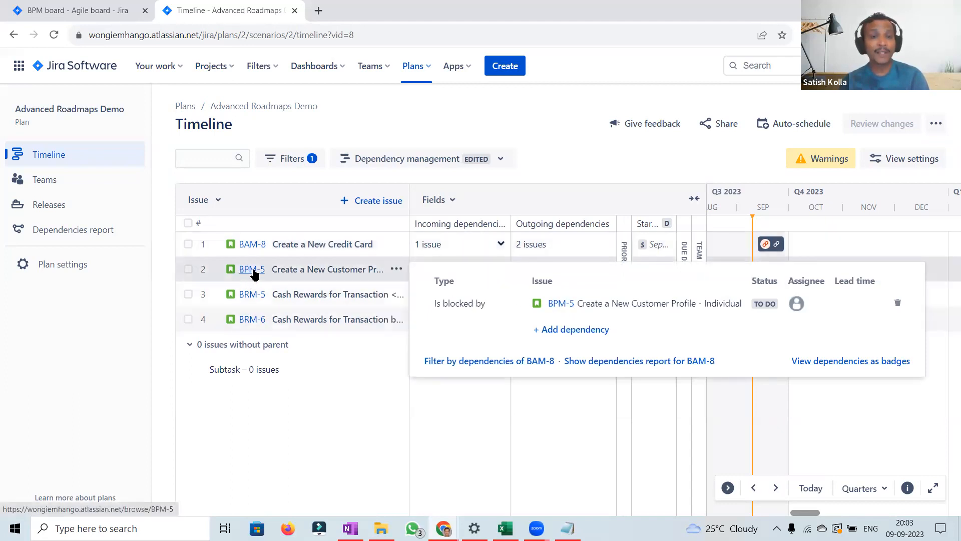
click(551, 154)
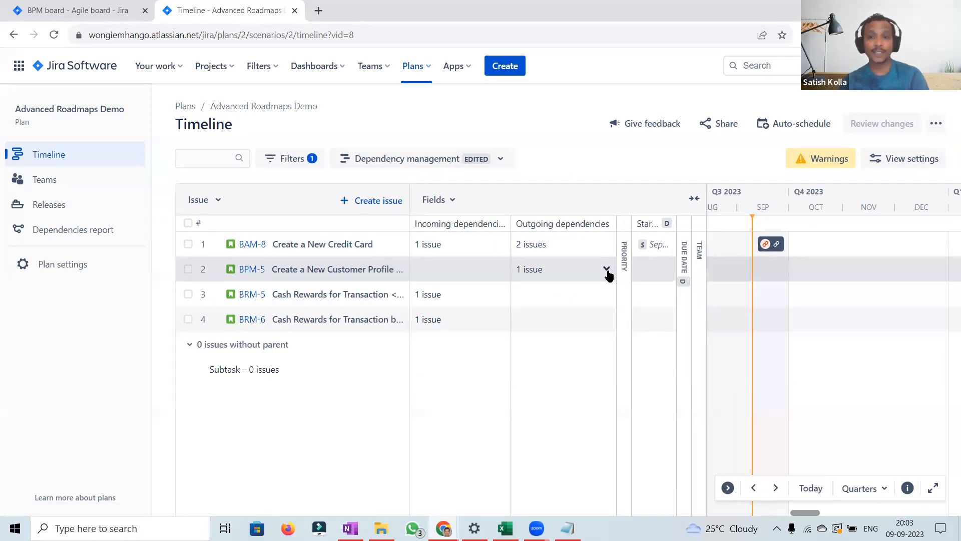
click(607, 270)
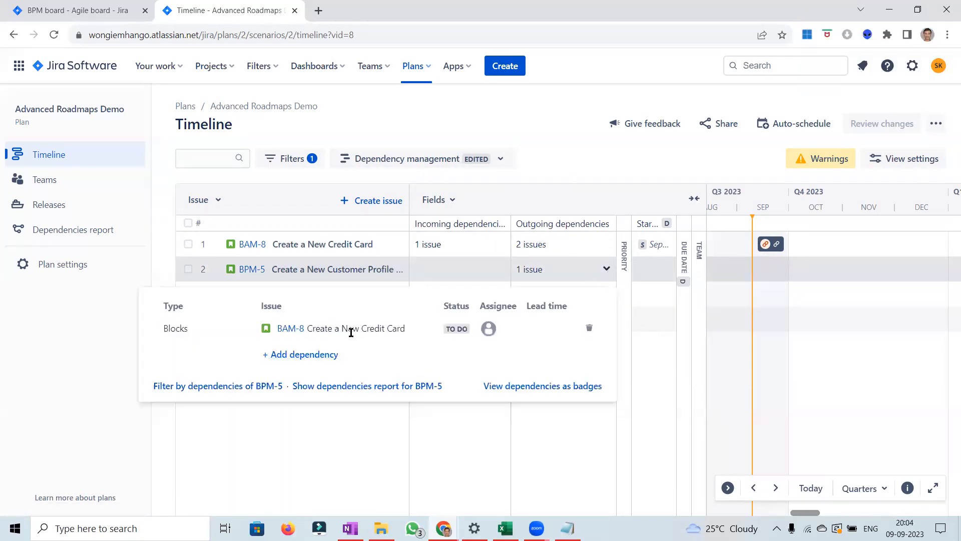
click(616, 159)
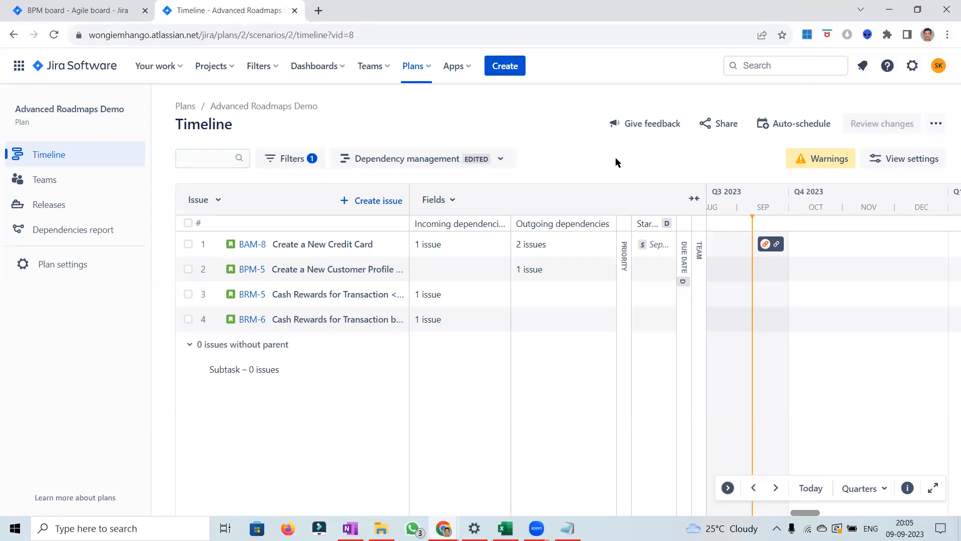
Step: Expand the Due date column and add the Status field to the timeline's fields
click(686, 263)
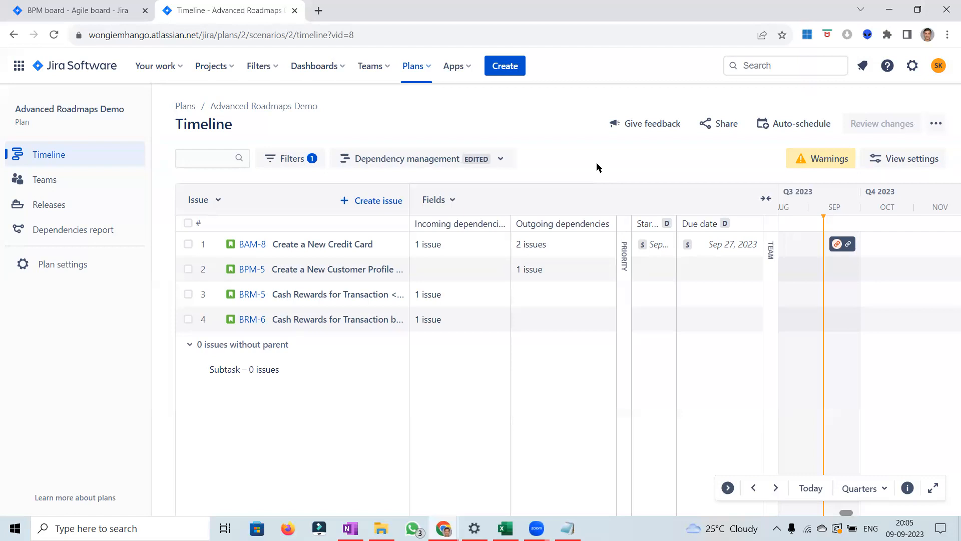
click(454, 202)
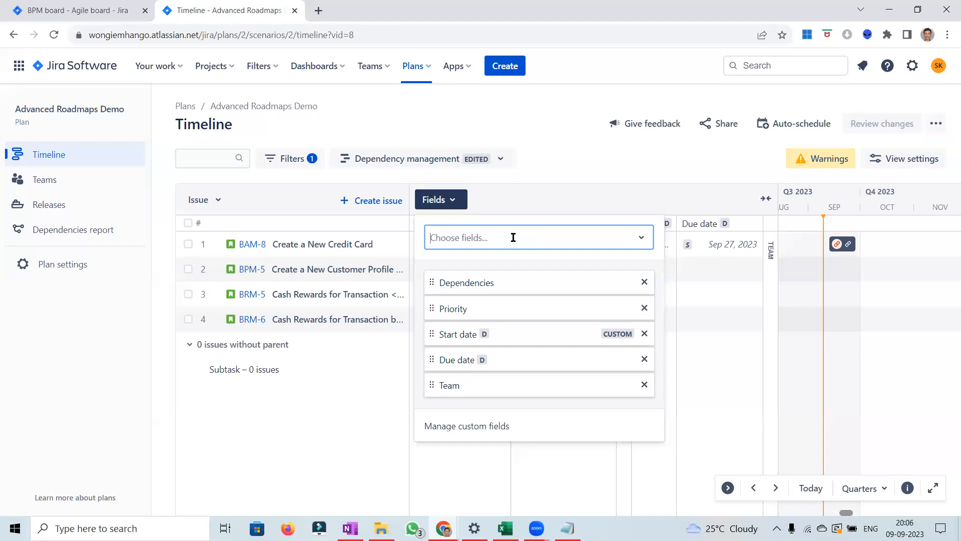
text(statu)
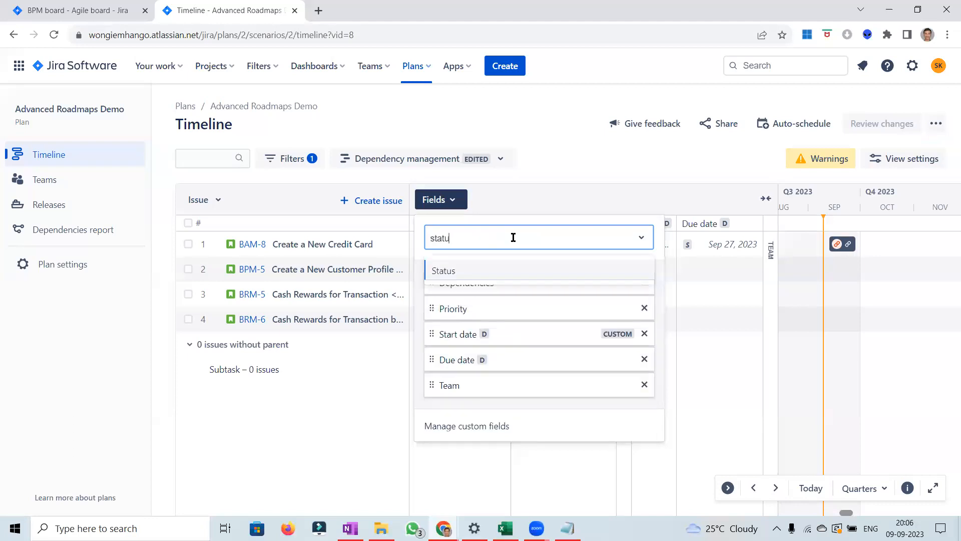
click(480, 271)
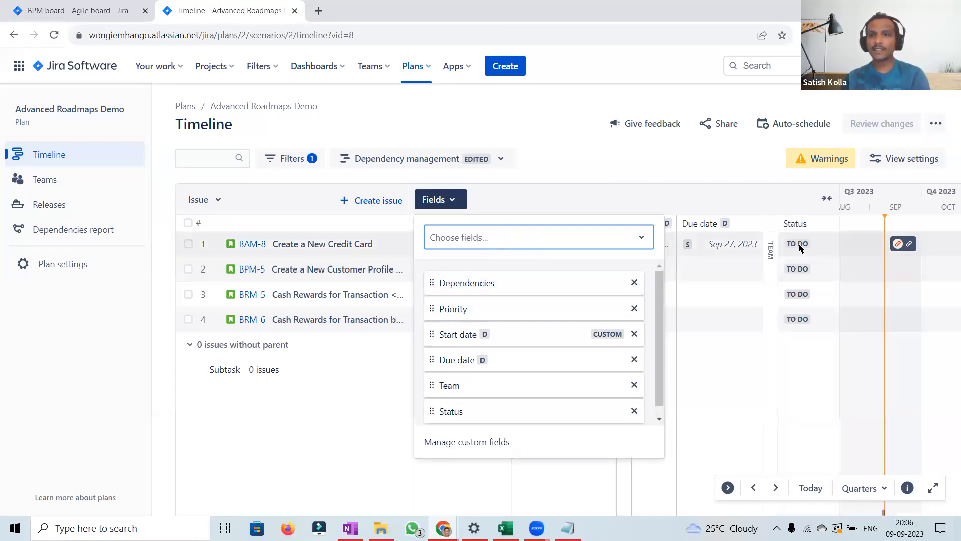
Step: Examine the Statuses options in the plan's filters
click(302, 159)
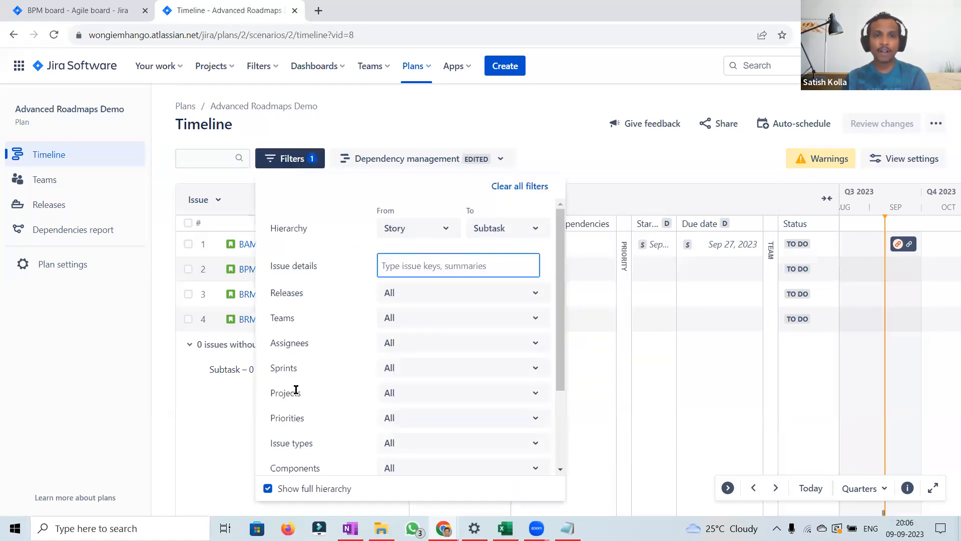
scroll(561, 413, down, 3)
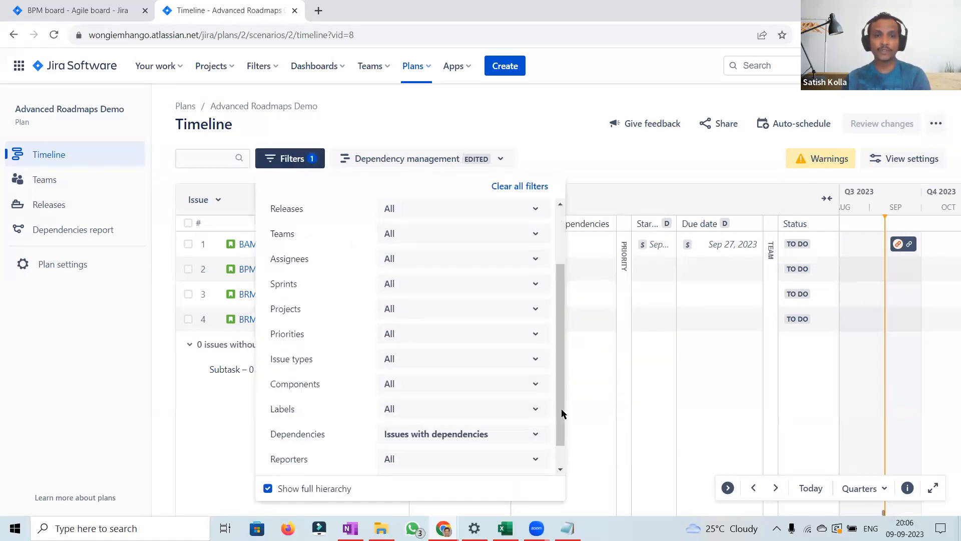
click(511, 457)
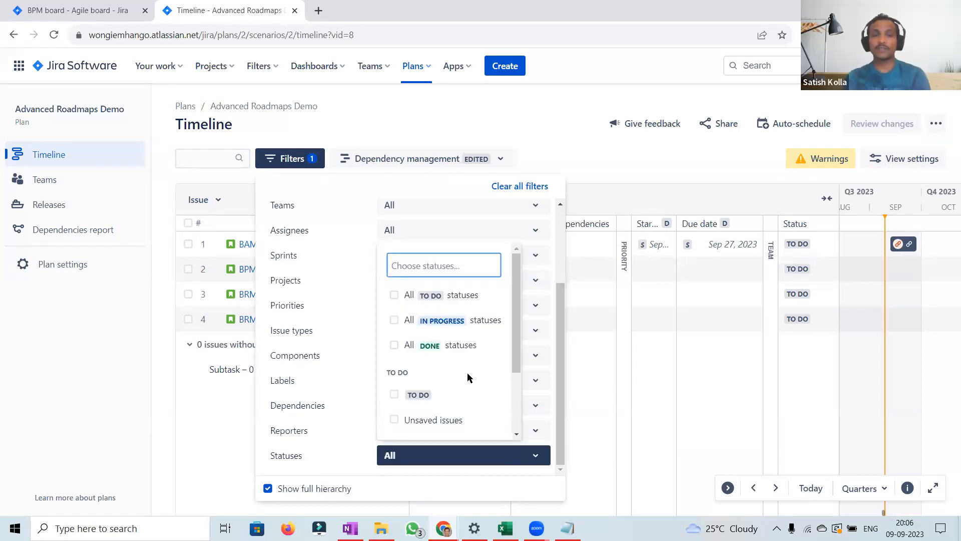
click(599, 168)
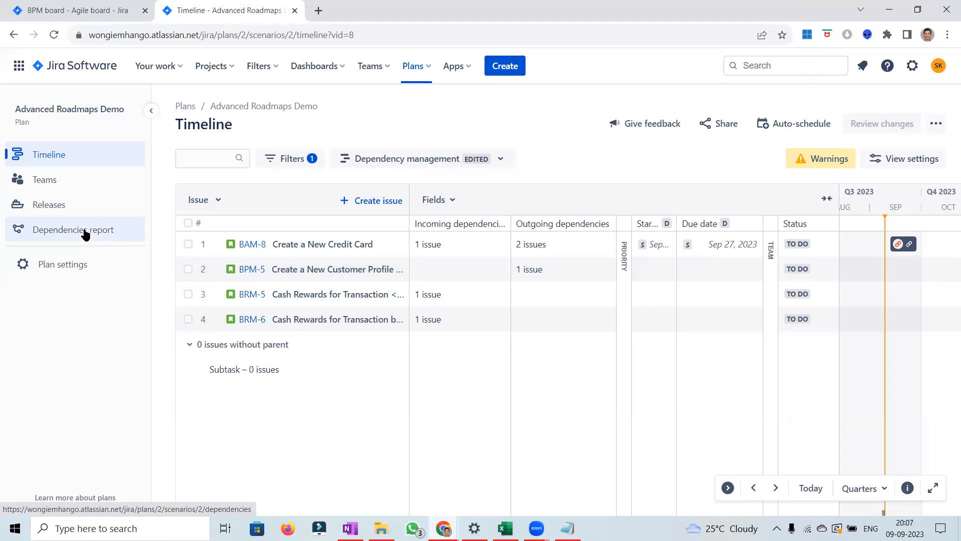
Step: Open the Dependencies report and browse its Roll-up to, Group by, Project, Sprint and Issue options
click(68, 233)
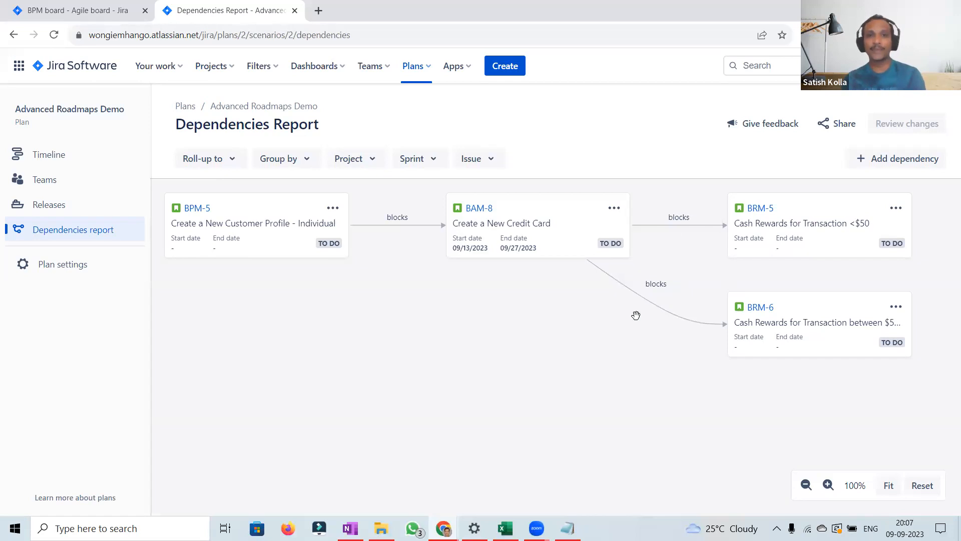
click(237, 160)
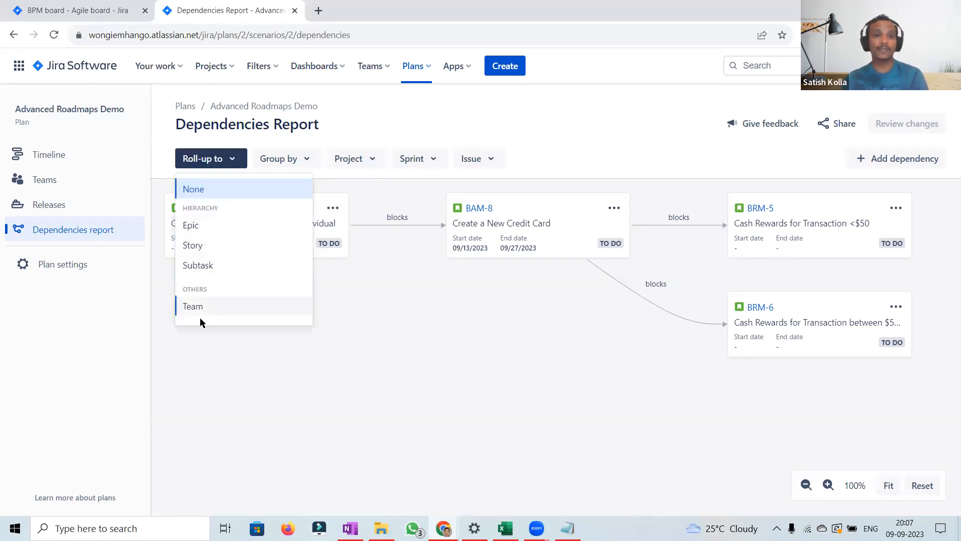
click(301, 159)
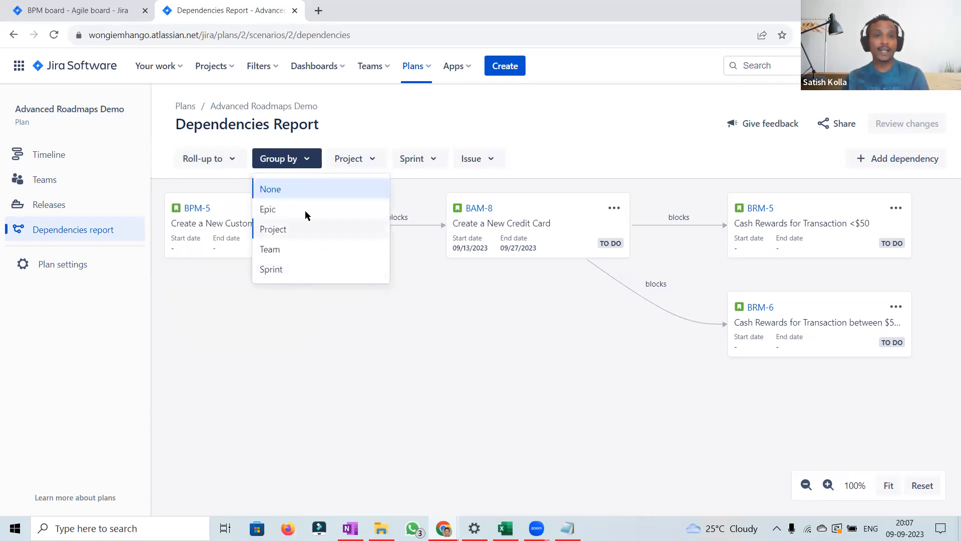
click(370, 157)
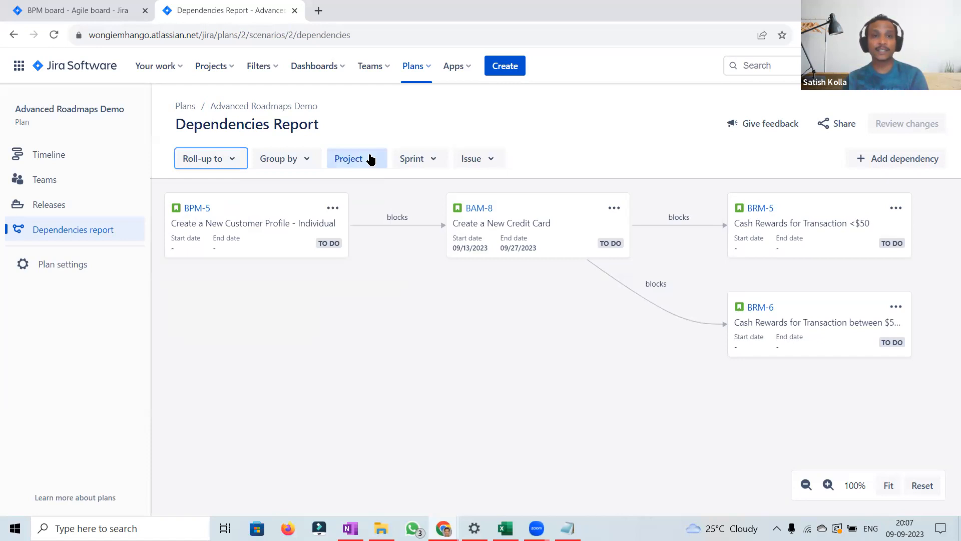
click(371, 158)
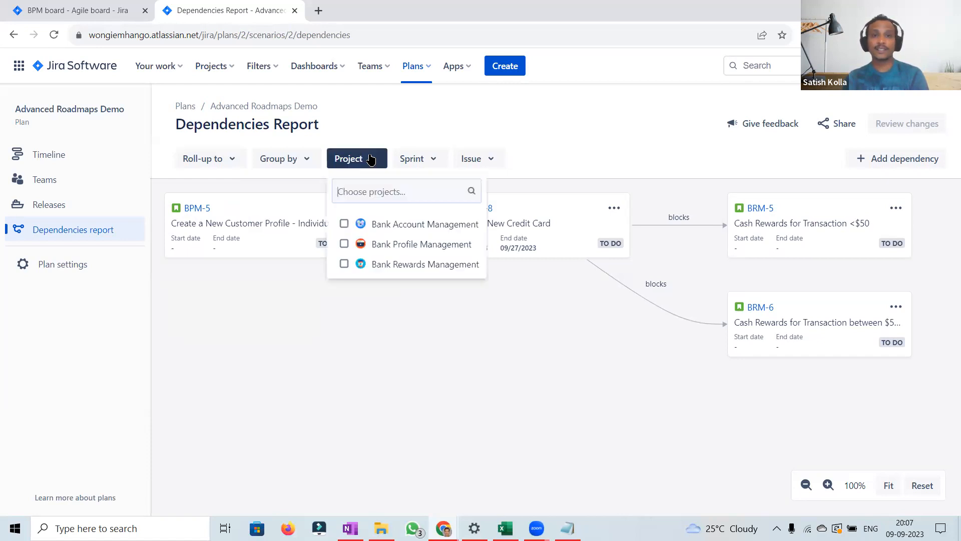
click(432, 160)
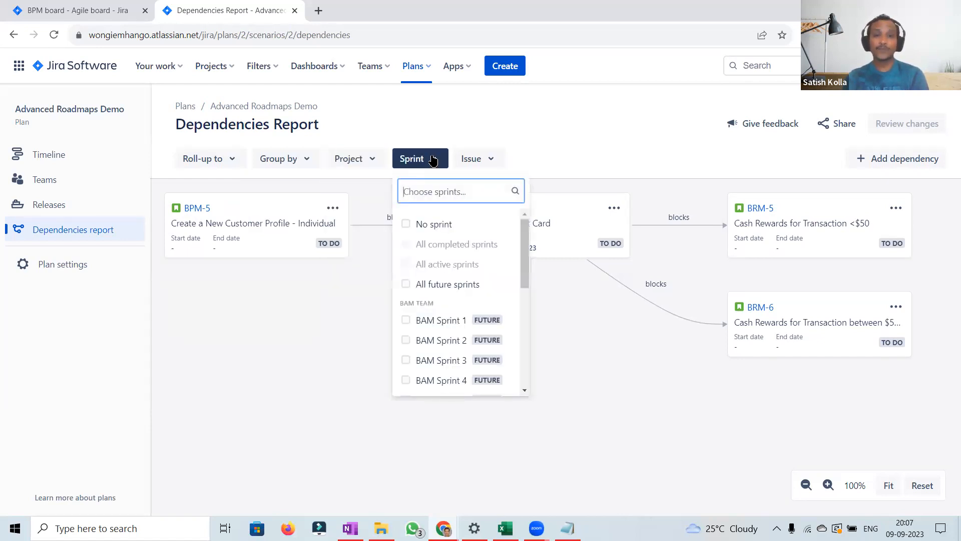
click(489, 164)
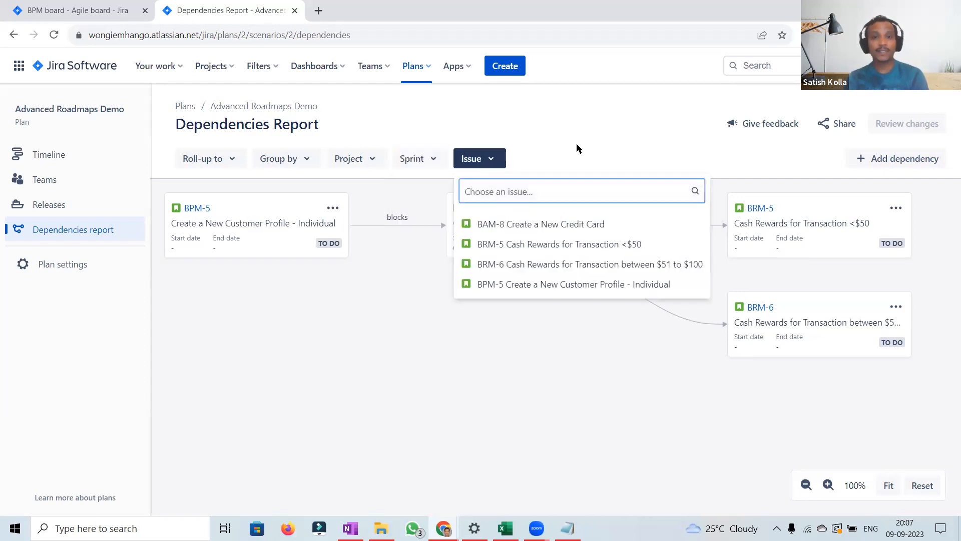
Step: Filter the dependencies report by issue BRM-5 Cash Rewards for Transaction <$50, then clear and reset the filter
click(575, 242)
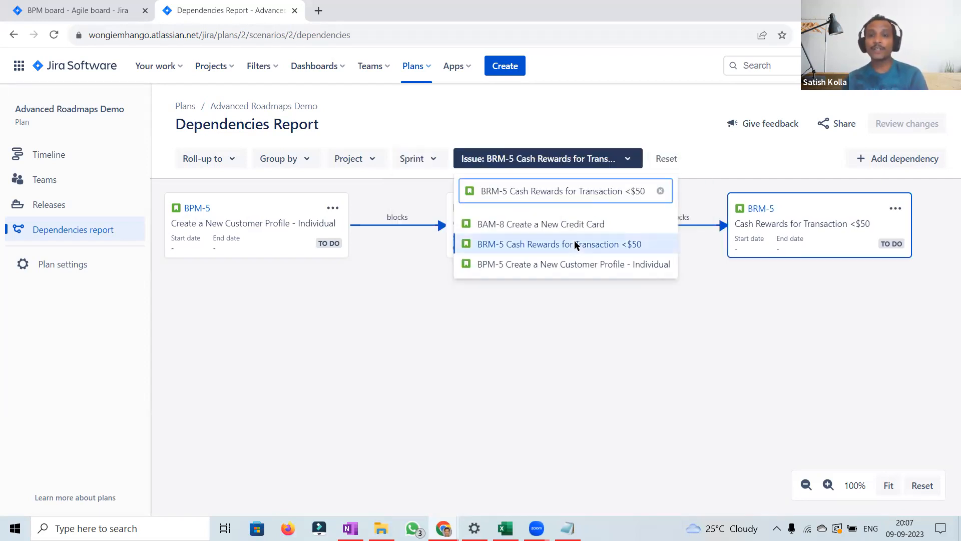
click(749, 356)
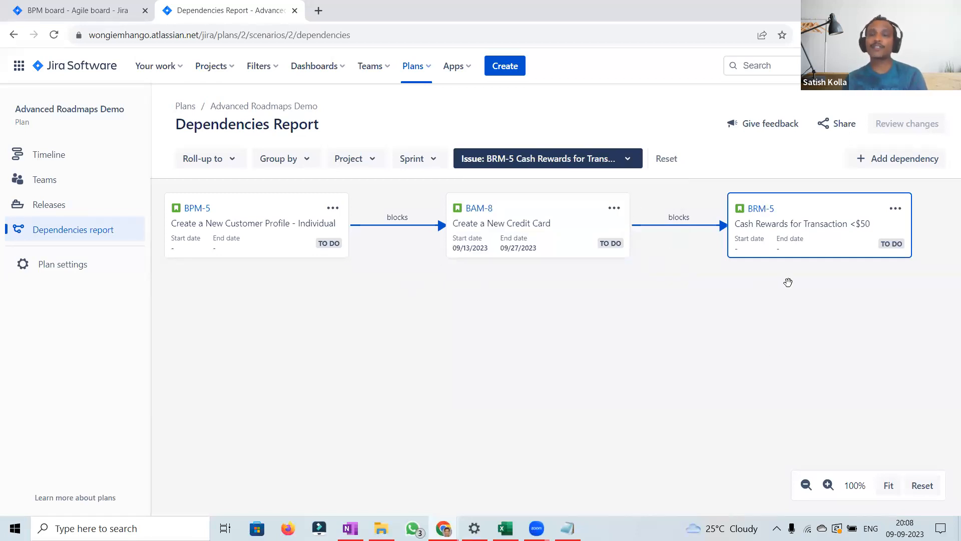
click(628, 160)
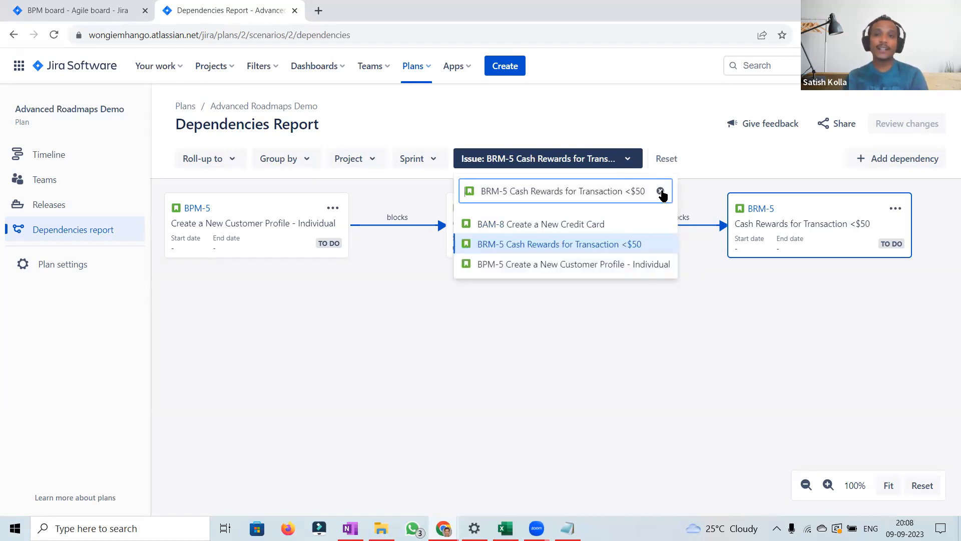
click(660, 192)
click(665, 159)
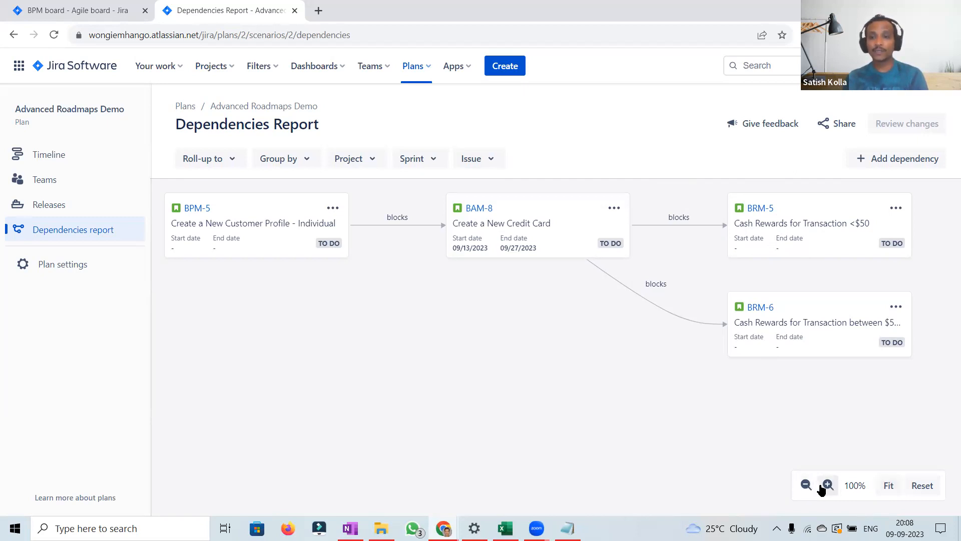
Step: Inspect the issue list and the Add dependency form without adding a dependency
click(490, 163)
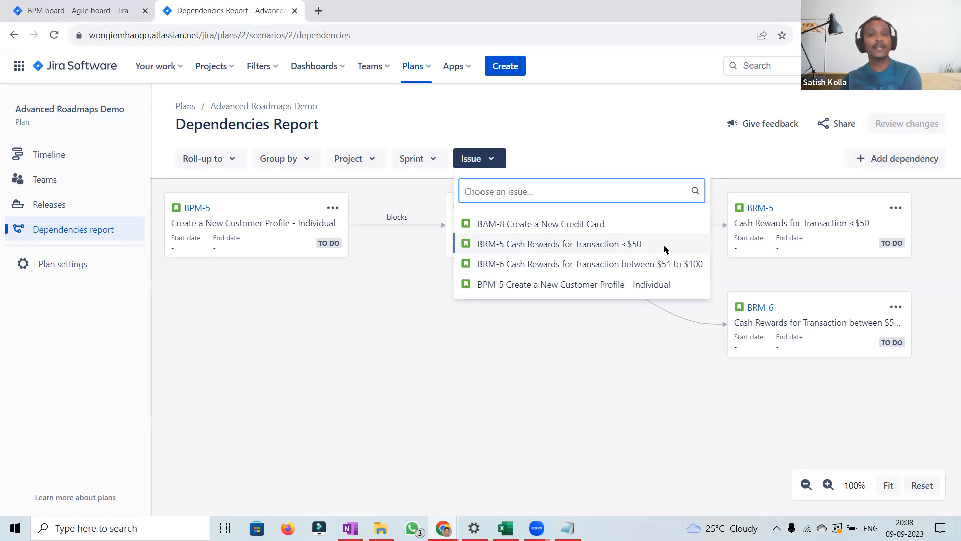
click(623, 146)
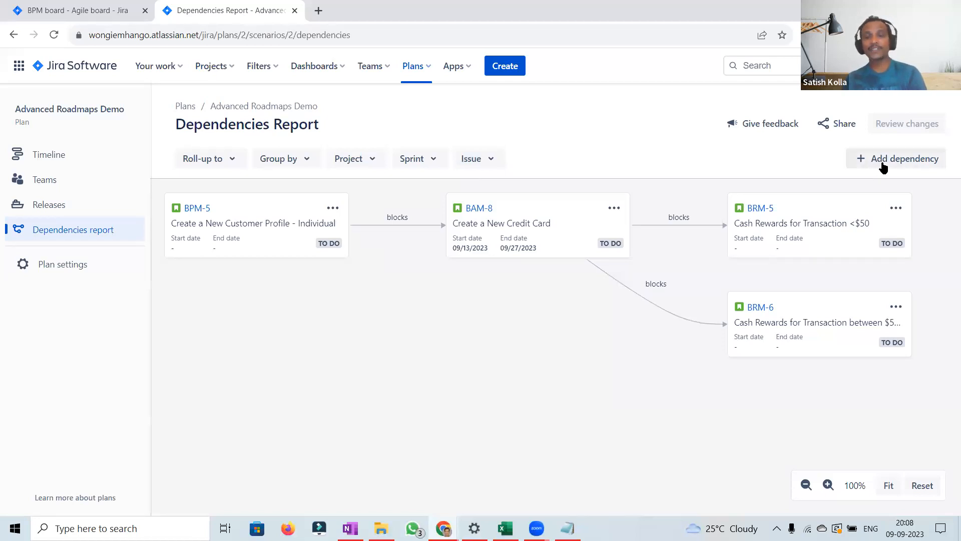
click(884, 167)
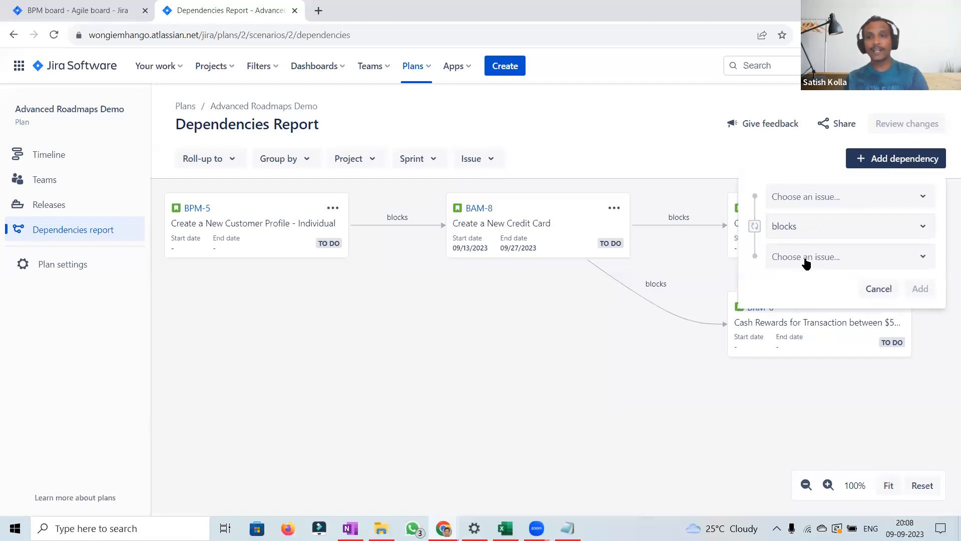
click(877, 289)
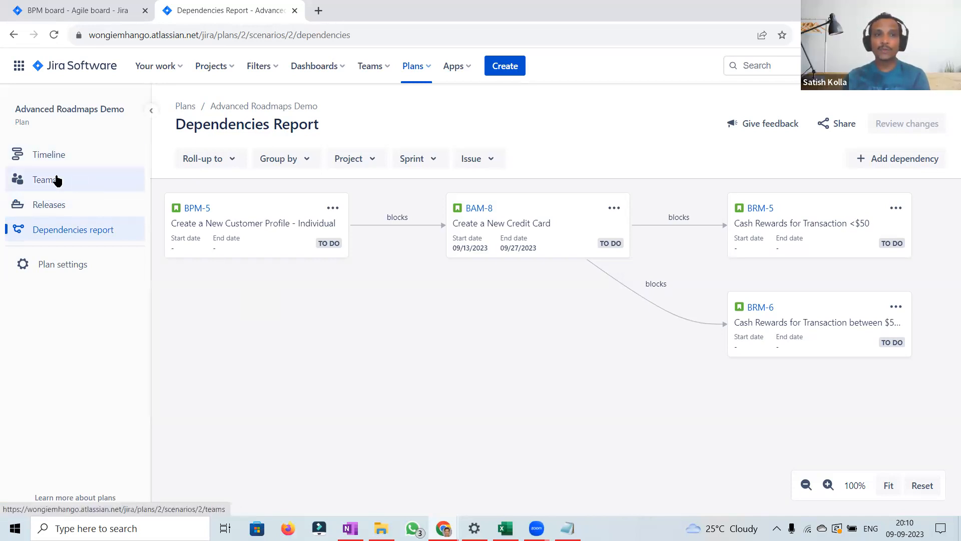
click(903, 160)
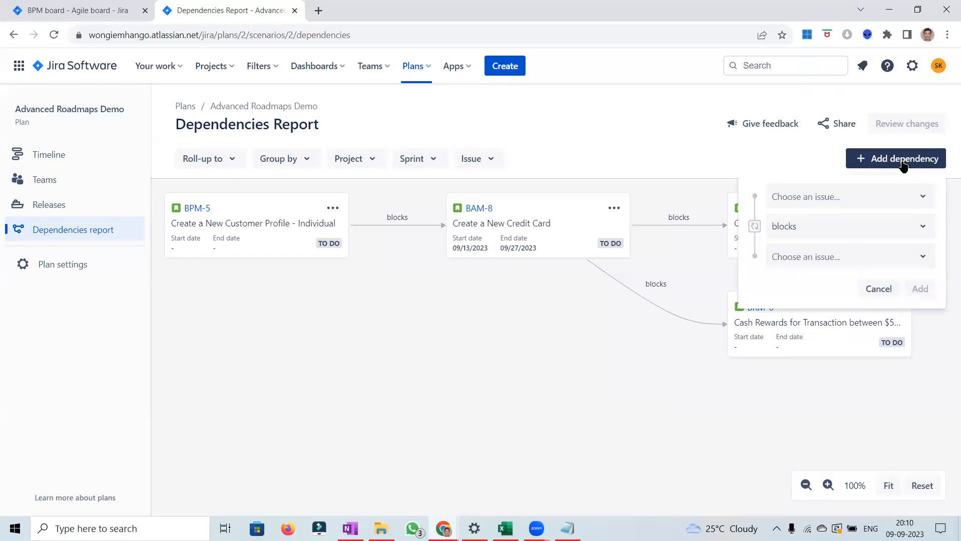
click(713, 152)
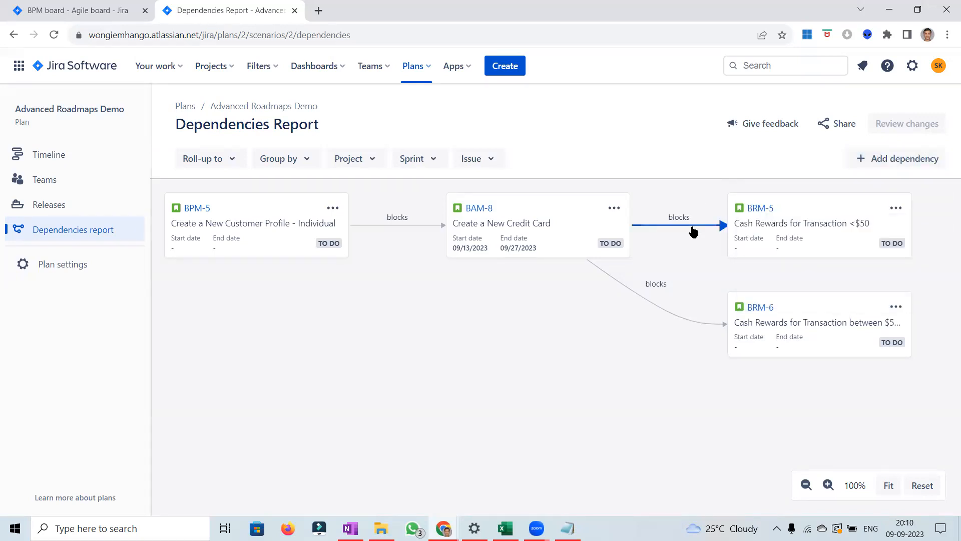
Step: Inspect BRM-5's card actions and the BAM-8 blocks BRM-5 dependency details
click(894, 208)
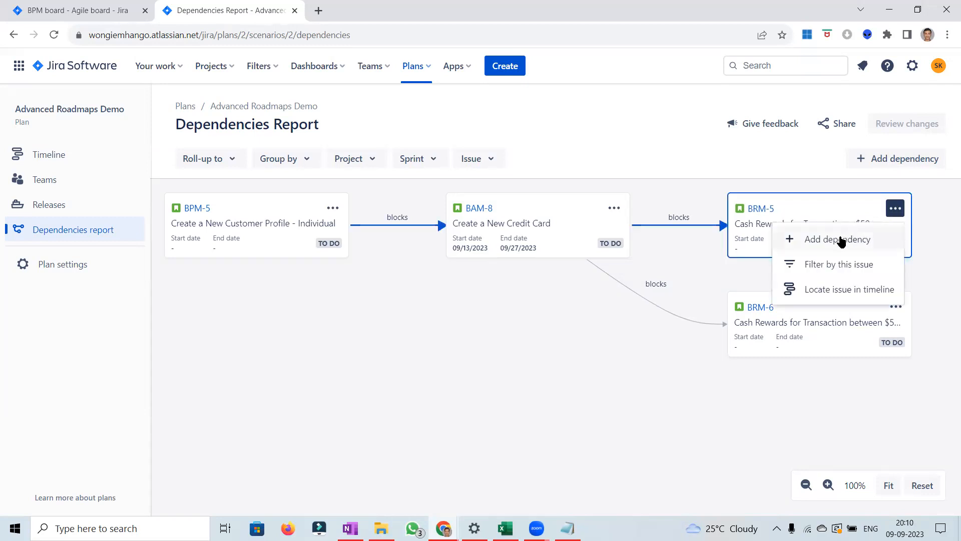
click(672, 227)
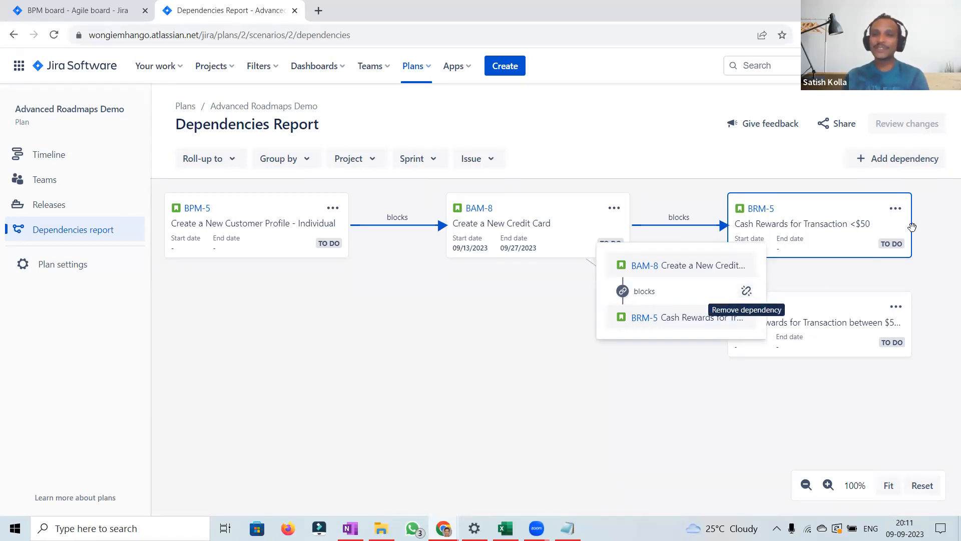
click(897, 214)
click(896, 212)
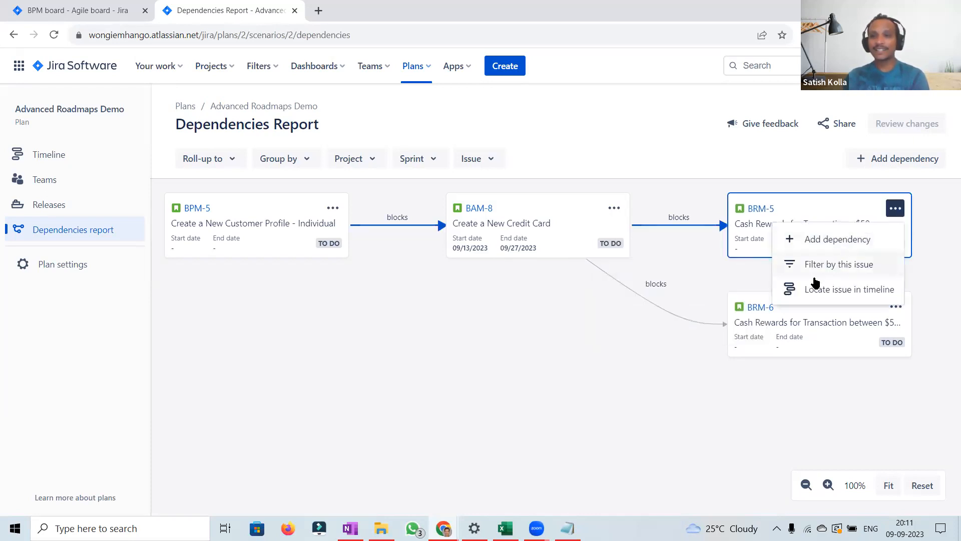
click(809, 154)
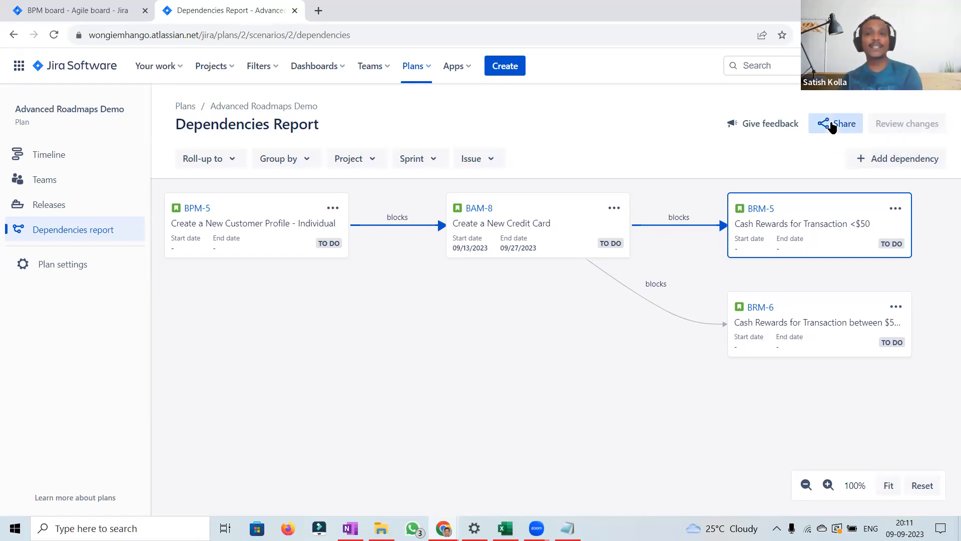
Step: Open the Share plan dialog for the dependency report and cancel it
click(814, 125)
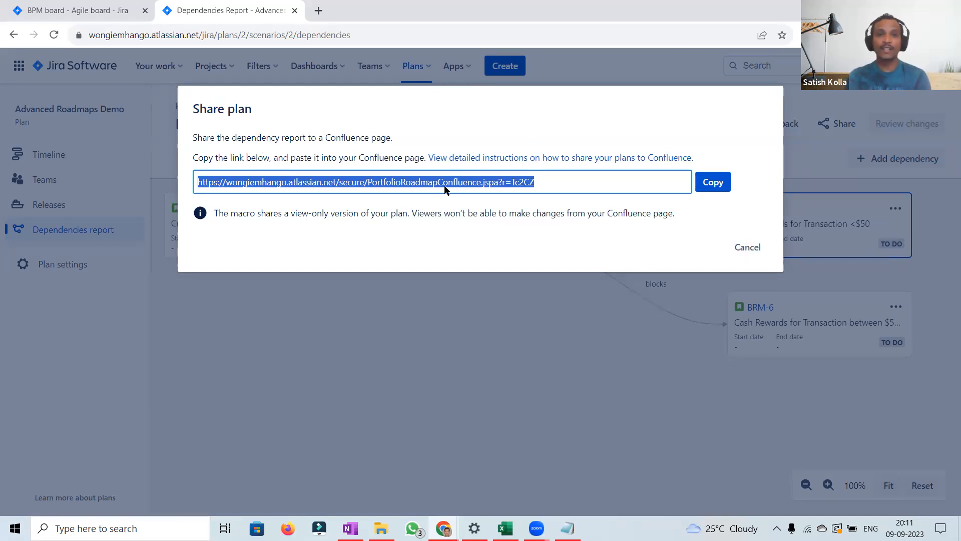
click(742, 247)
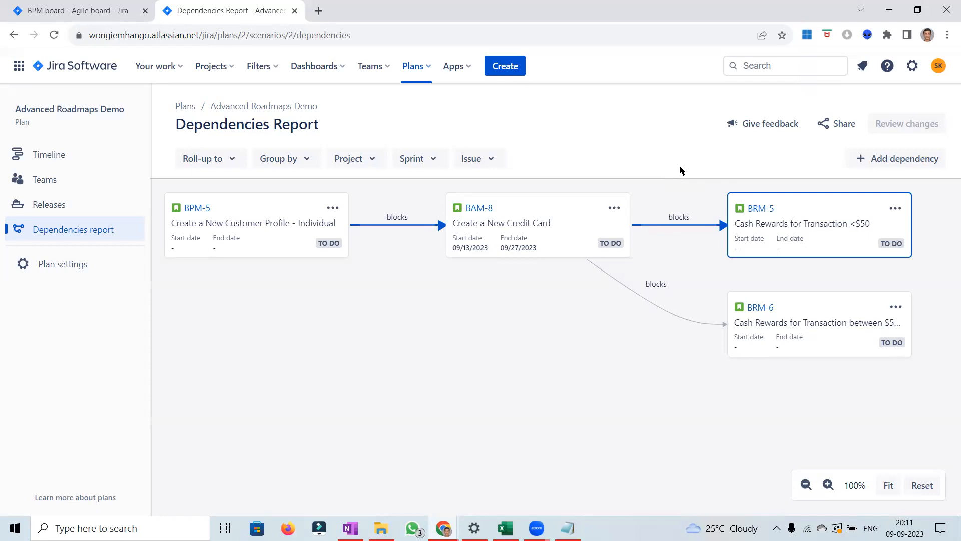
Step: Locate BRM-5 in the timeline from its card's actions in the dependencies report
click(896, 209)
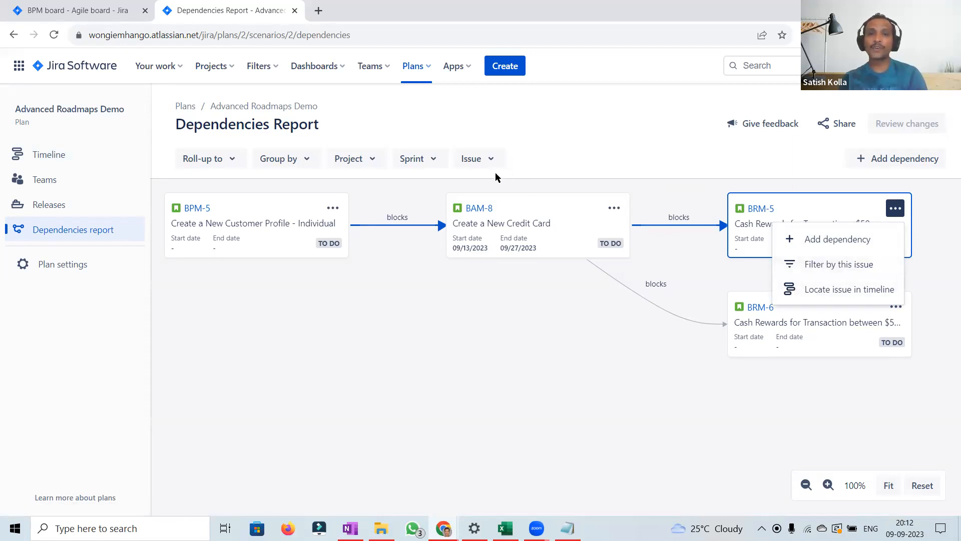
click(493, 157)
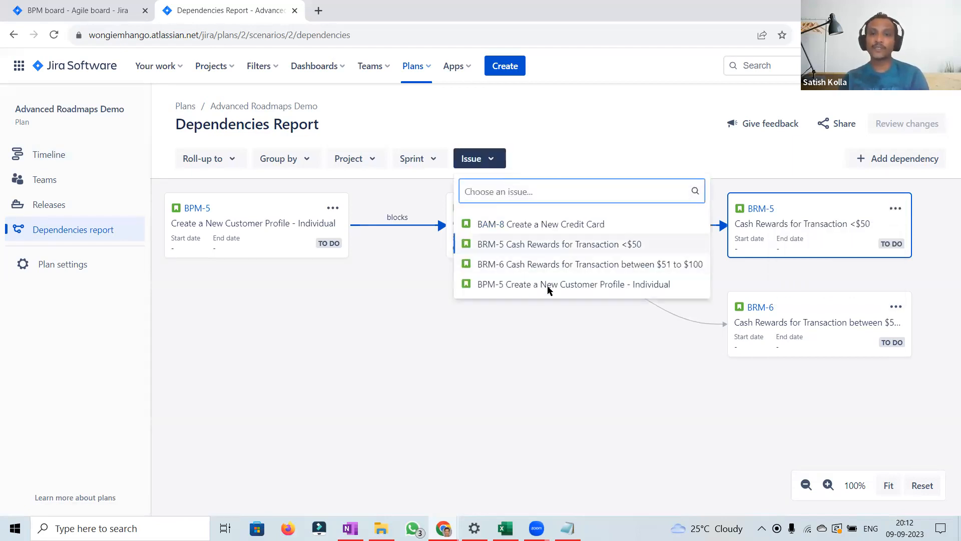
click(897, 209)
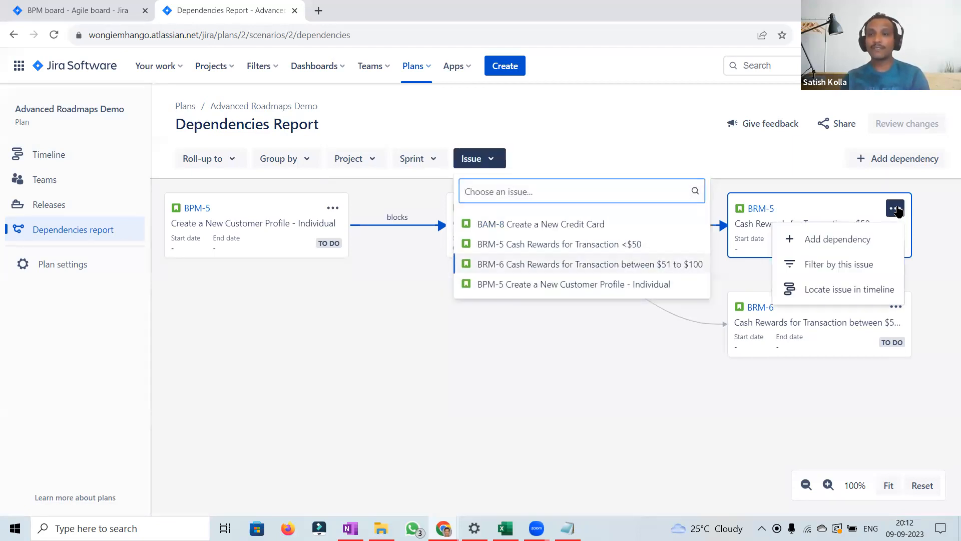
click(829, 291)
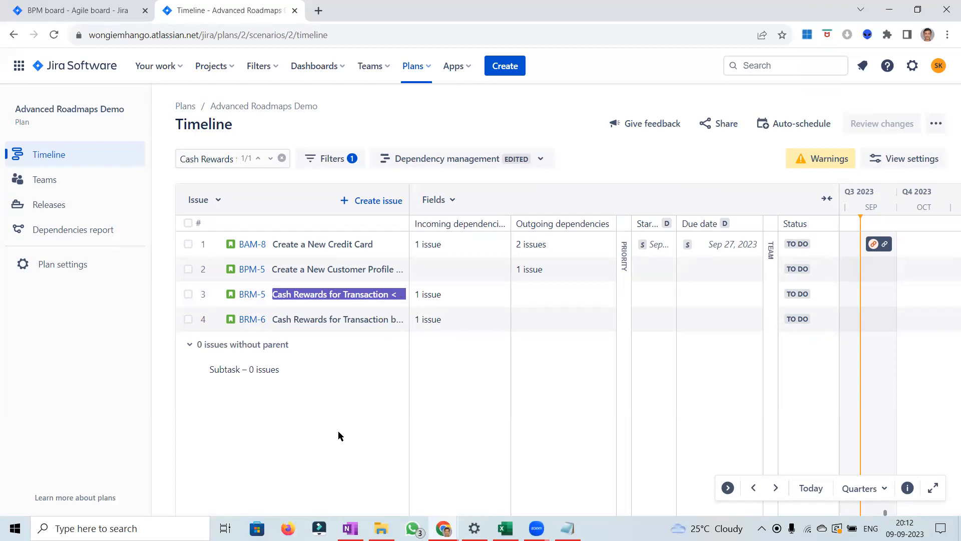
Step: Browse the timeline at the Weeks scale, then switch the timeline scale to Months
click(881, 488)
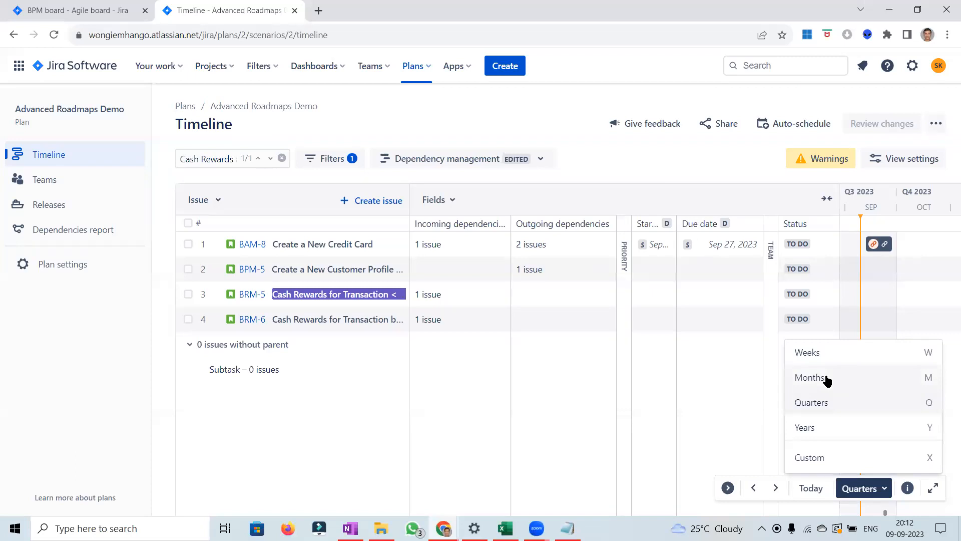
click(825, 355)
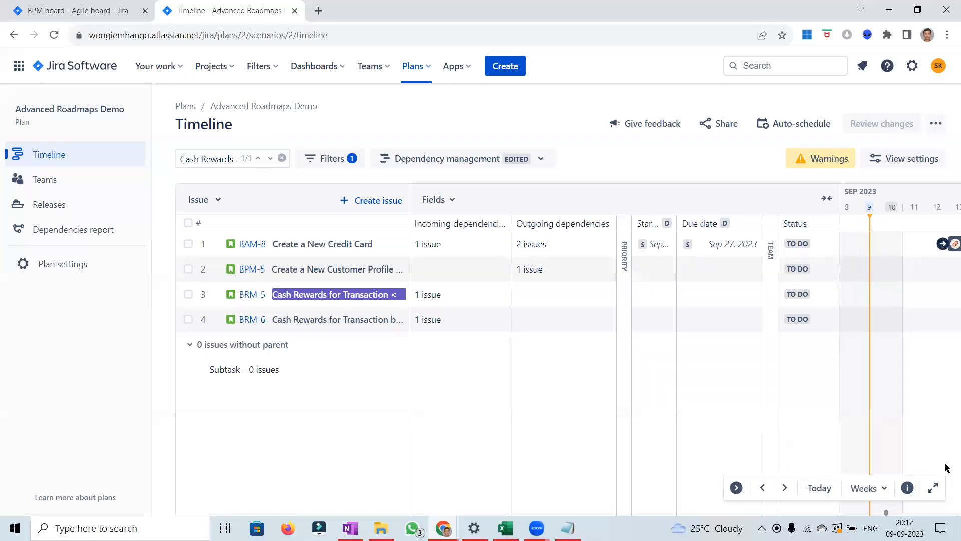
click(780, 489)
click(784, 488)
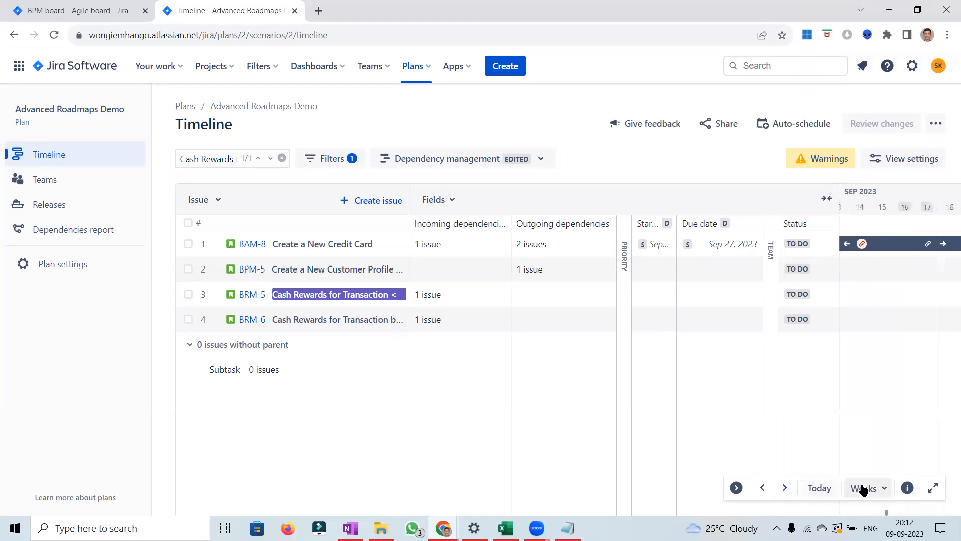
click(785, 489)
click(785, 489)
click(785, 489)
click(785, 489)
click(785, 489)
click(785, 489)
click(785, 489)
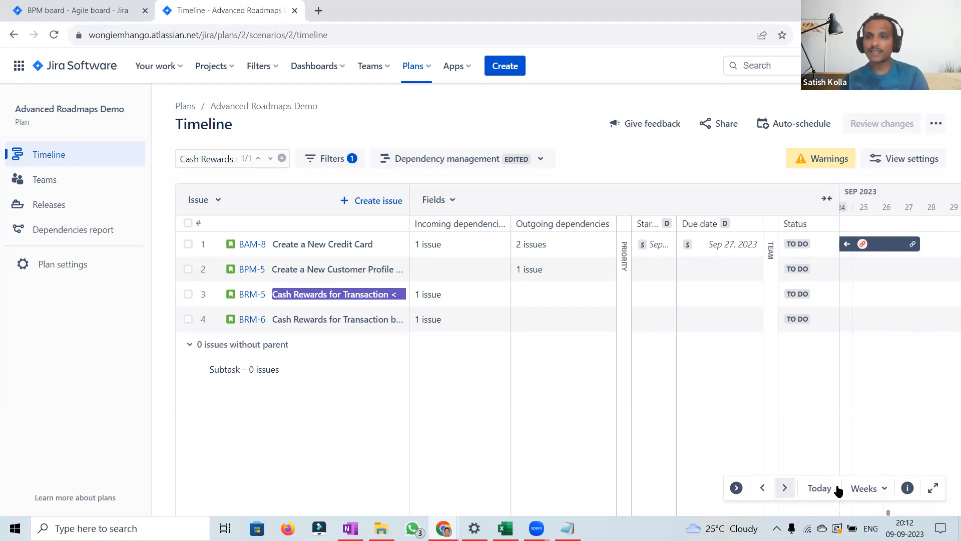
click(869, 489)
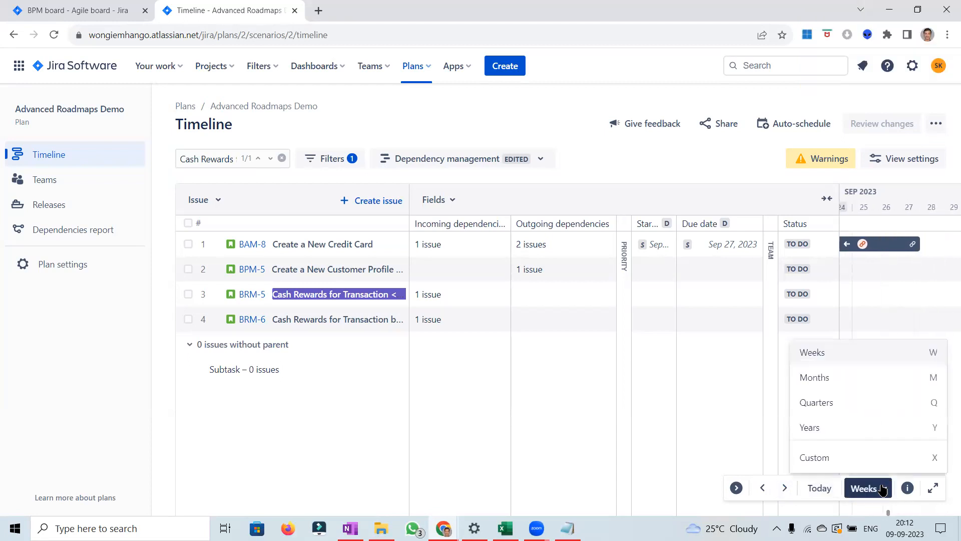
click(826, 379)
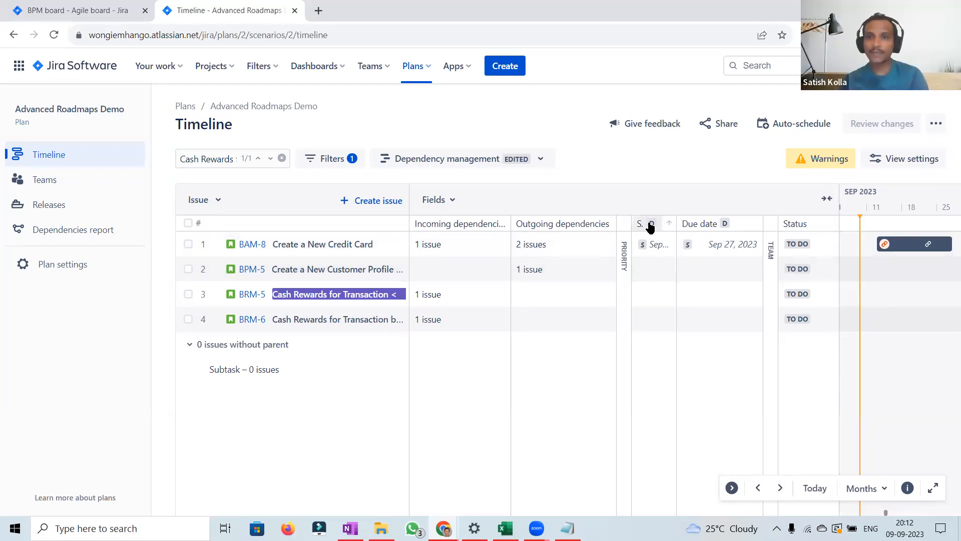
Step: Collapse the Start date and Due date columns and expand them again
click(645, 226)
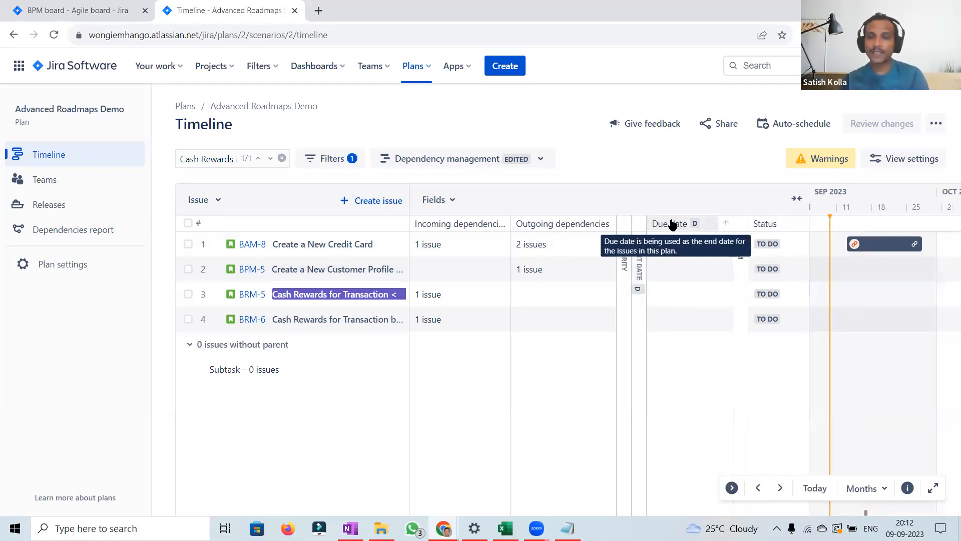
click(671, 223)
click(700, 226)
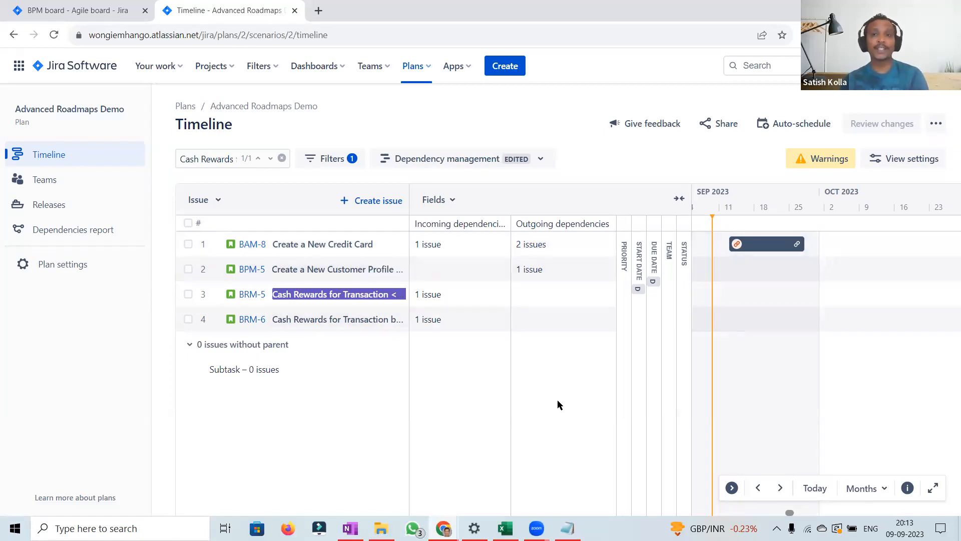
click(638, 266)
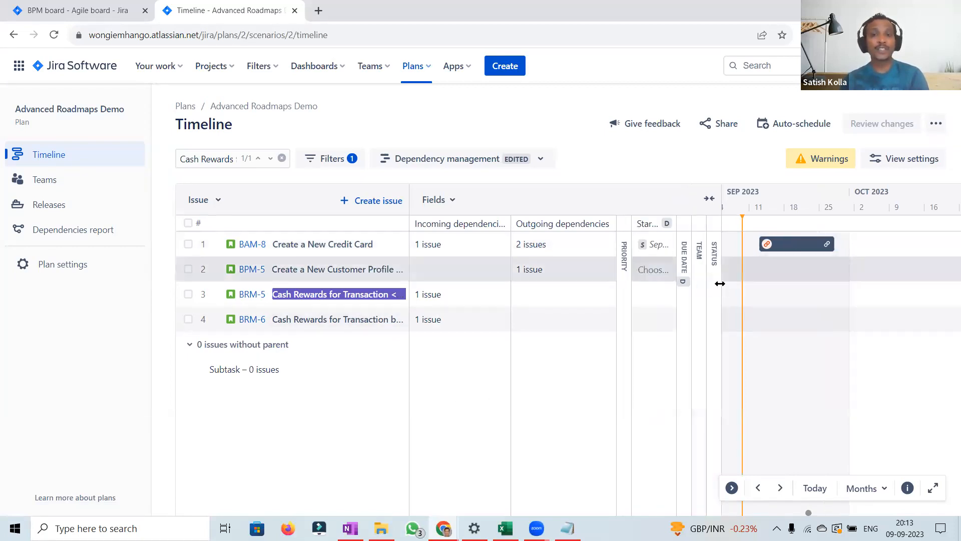
click(685, 255)
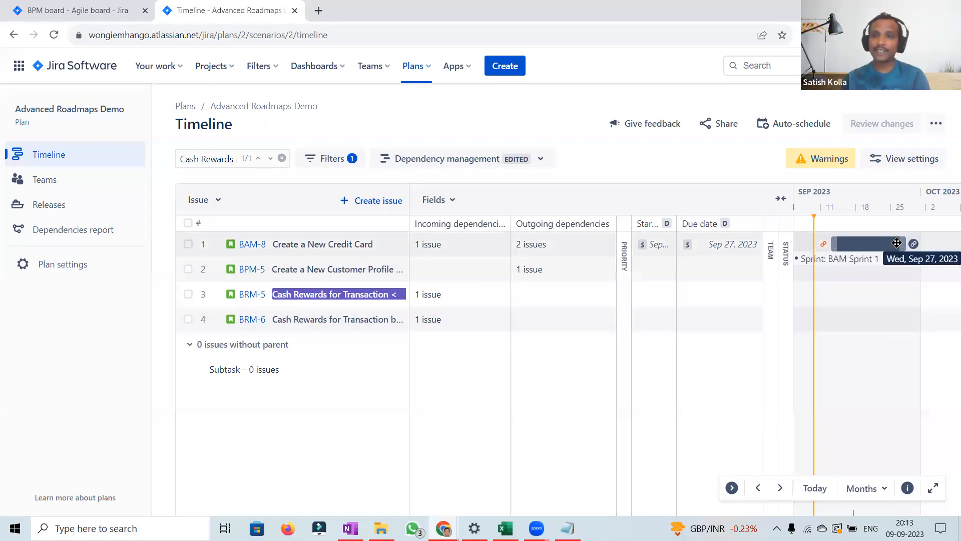
Step: Open BAM-8's dependency details from its timeline bar and close them
click(914, 245)
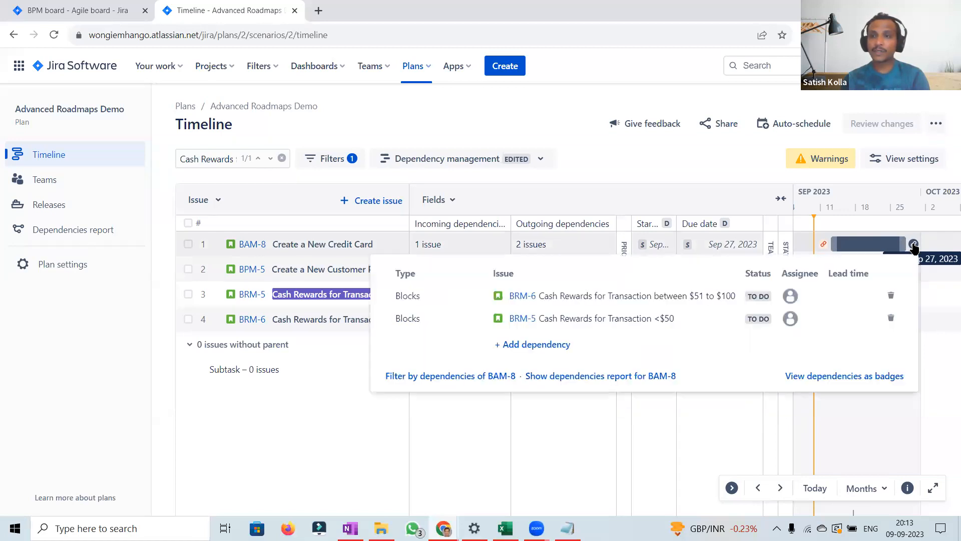
click(593, 153)
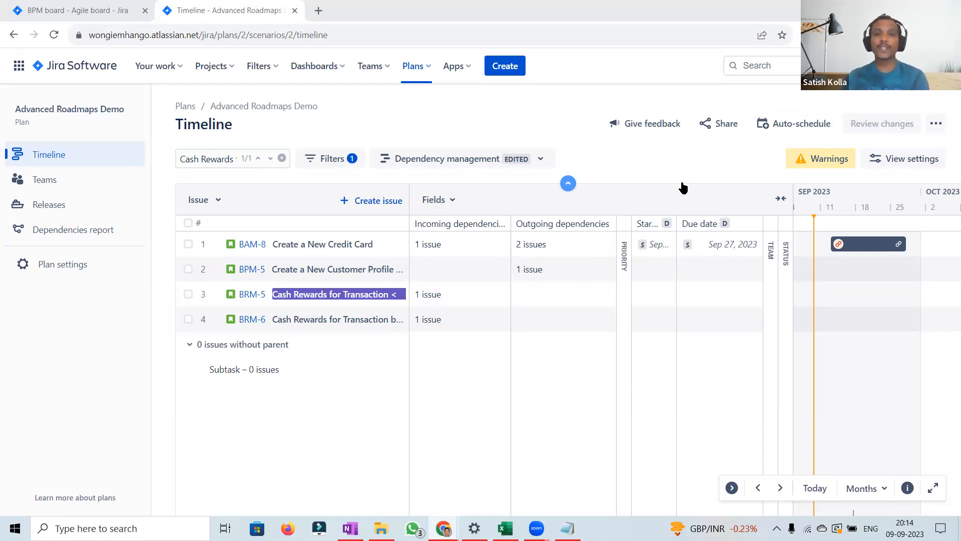
Step: Set BRM-5's due date to Sep 28, 2023
mouse_move(652, 245)
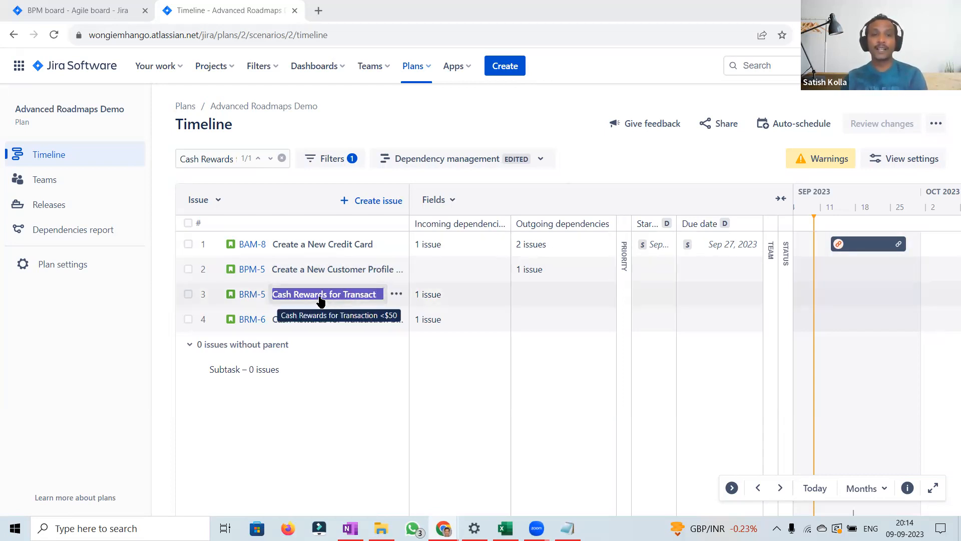
click(717, 299)
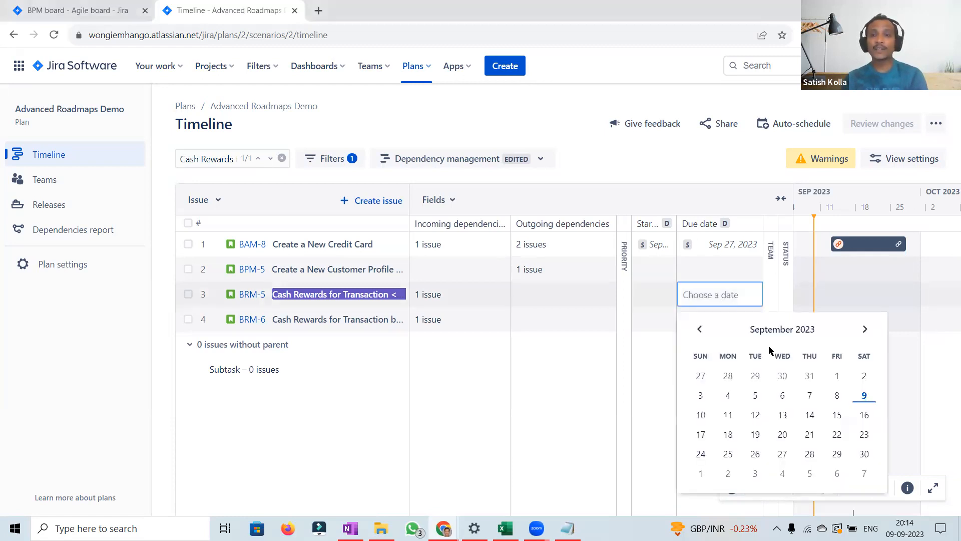
click(810, 455)
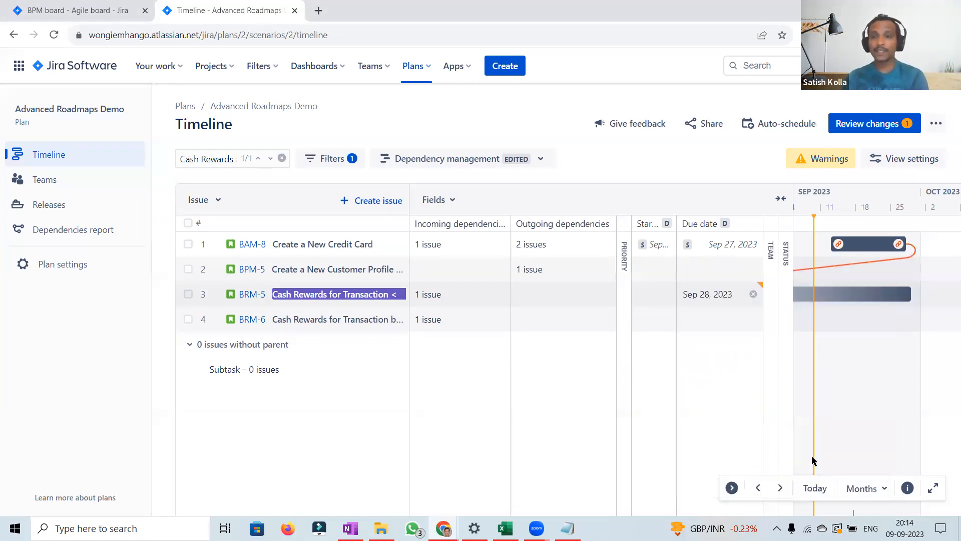
Step: Check BRM-5's end date in the dependencies report and return to the timeline
click(758, 488)
click(758, 488)
click(758, 487)
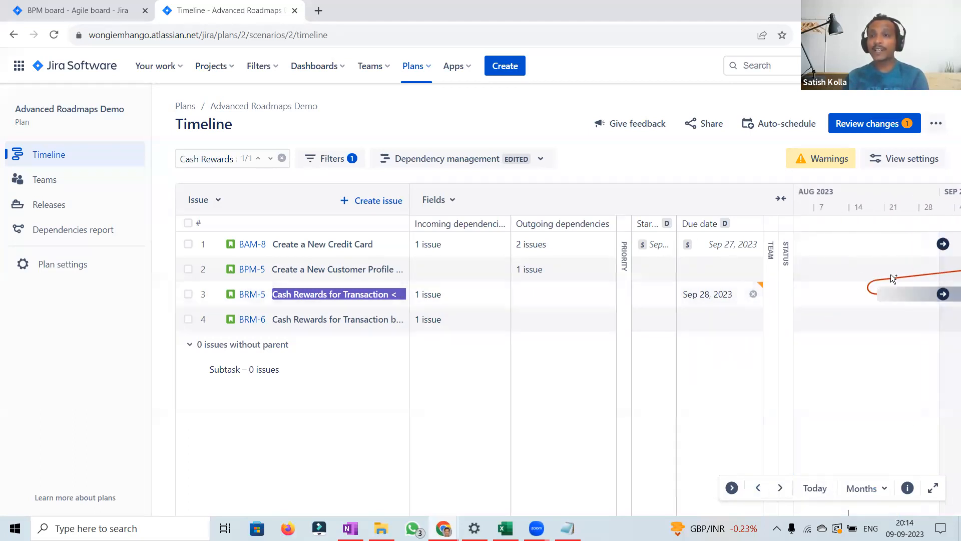
click(76, 229)
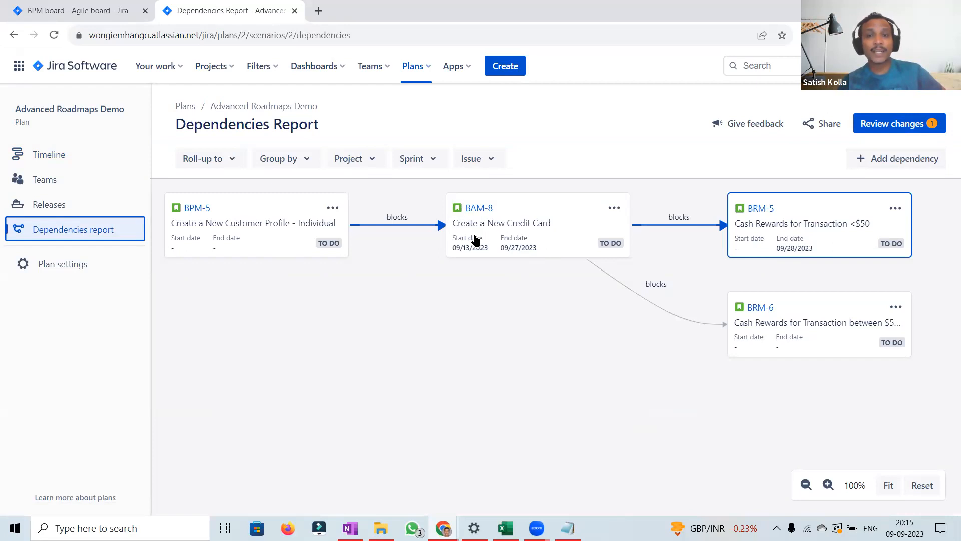
click(62, 157)
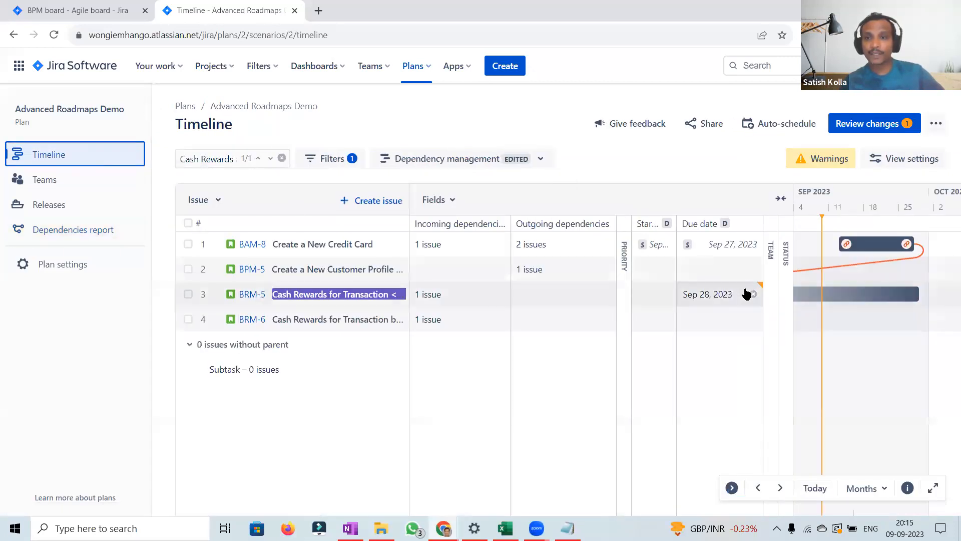
Step: Set BRM-5's due date to Sep 19, 2023
click(742, 295)
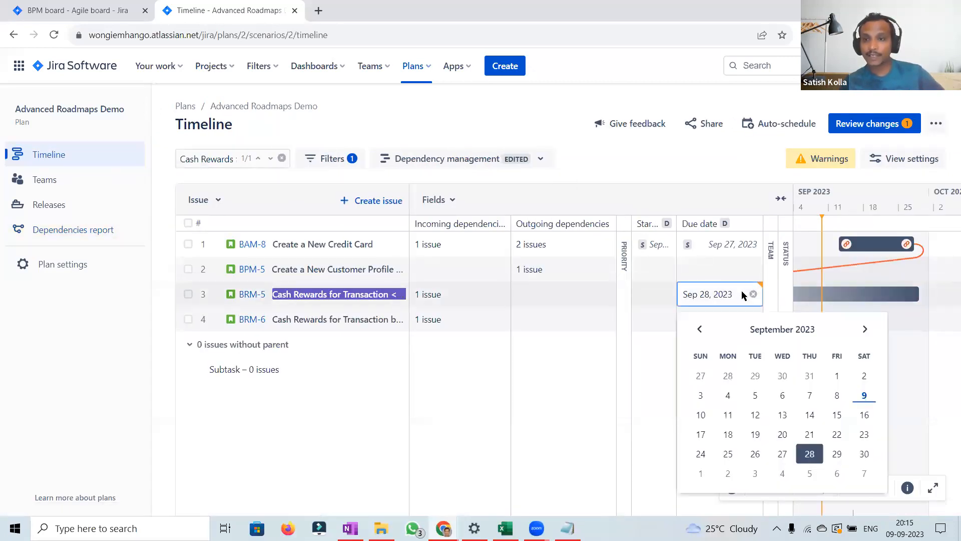
click(755, 434)
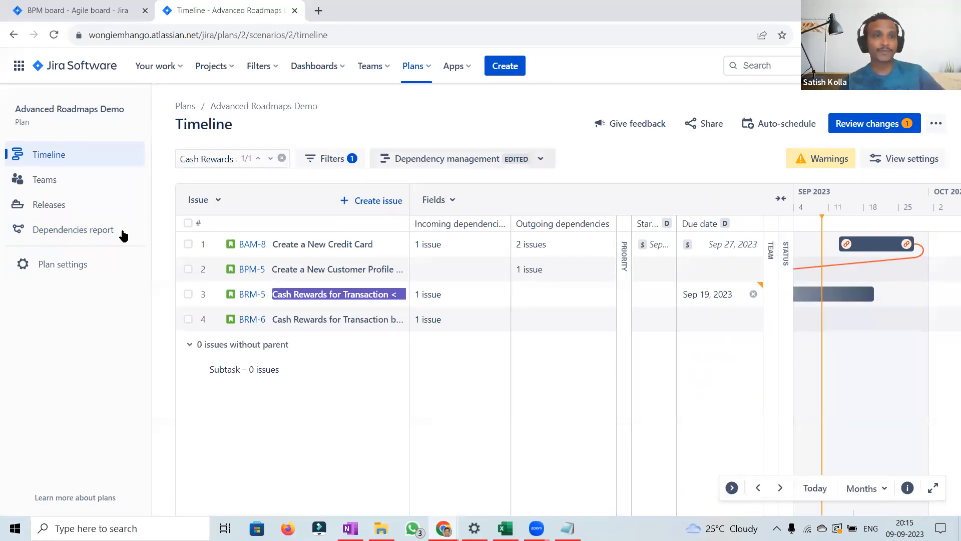
Step: Review the plan changes from the dependencies report and save the BRM-5 due date change to Jira
click(83, 232)
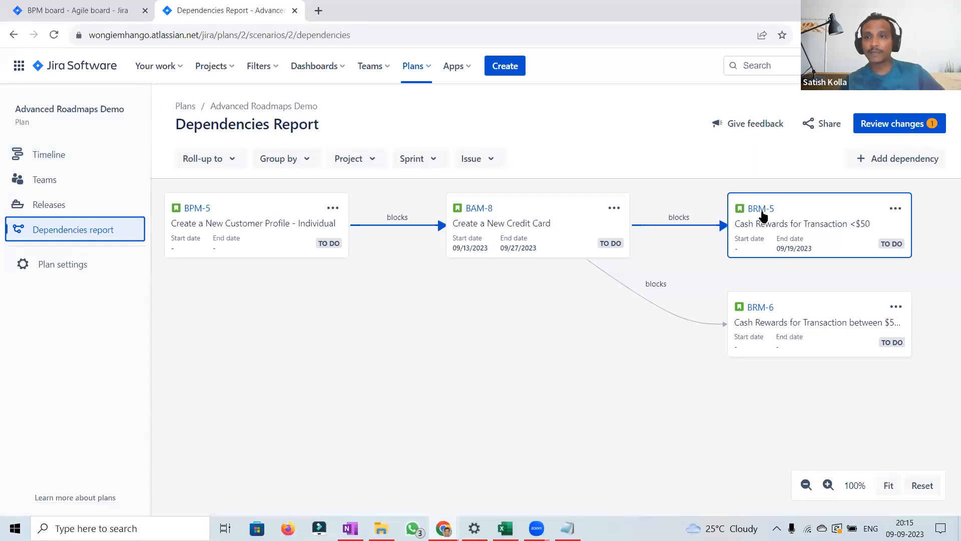
click(898, 129)
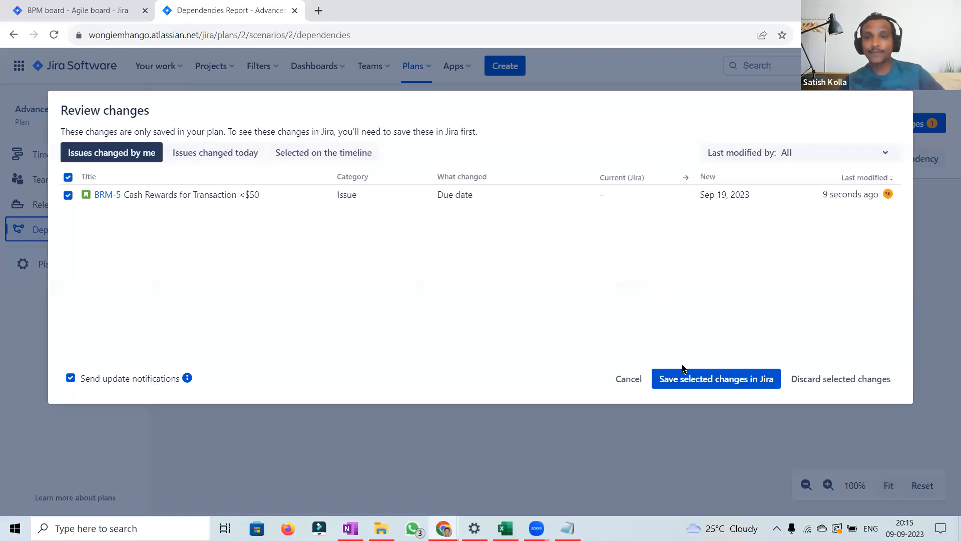
click(680, 375)
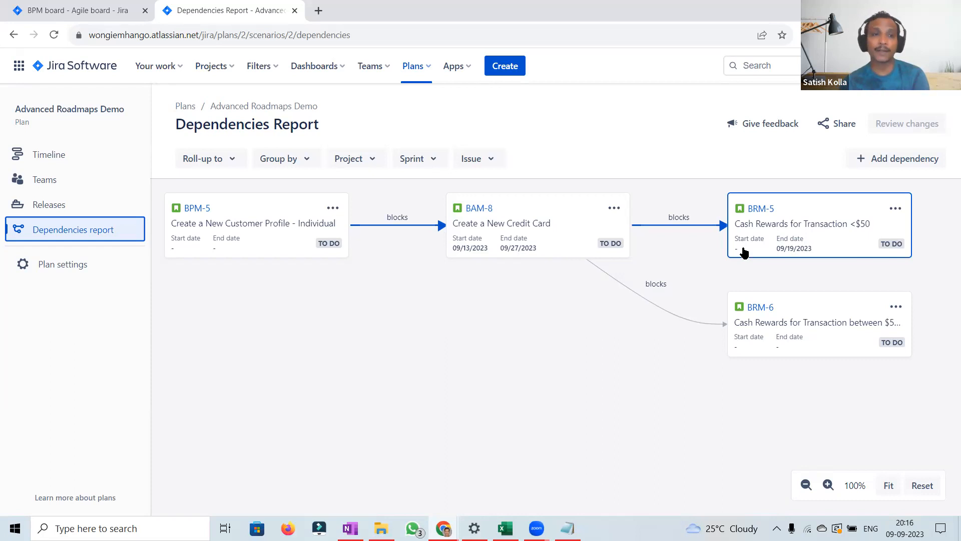
Step: Open BRM-5's dependency details from its timeline bar and close them
click(54, 156)
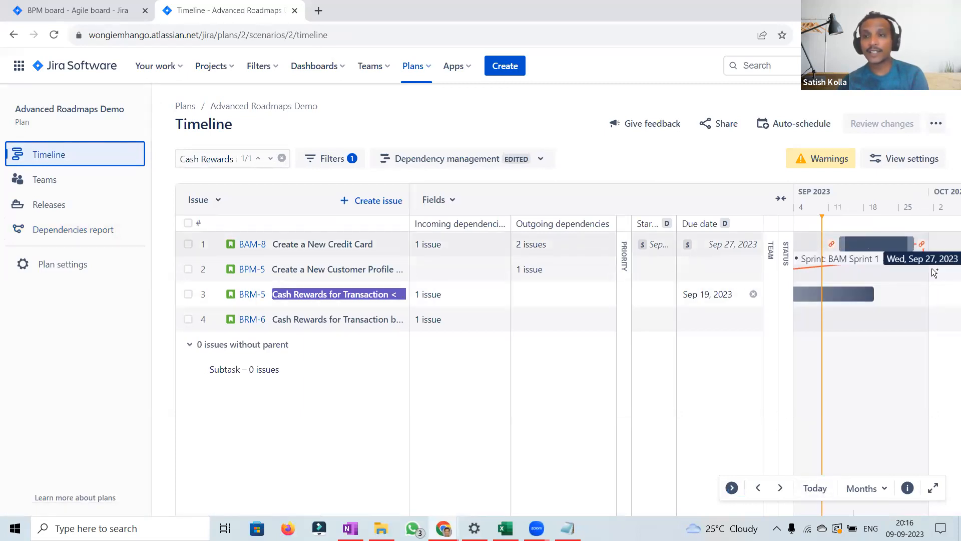
click(758, 488)
click(759, 488)
click(759, 488)
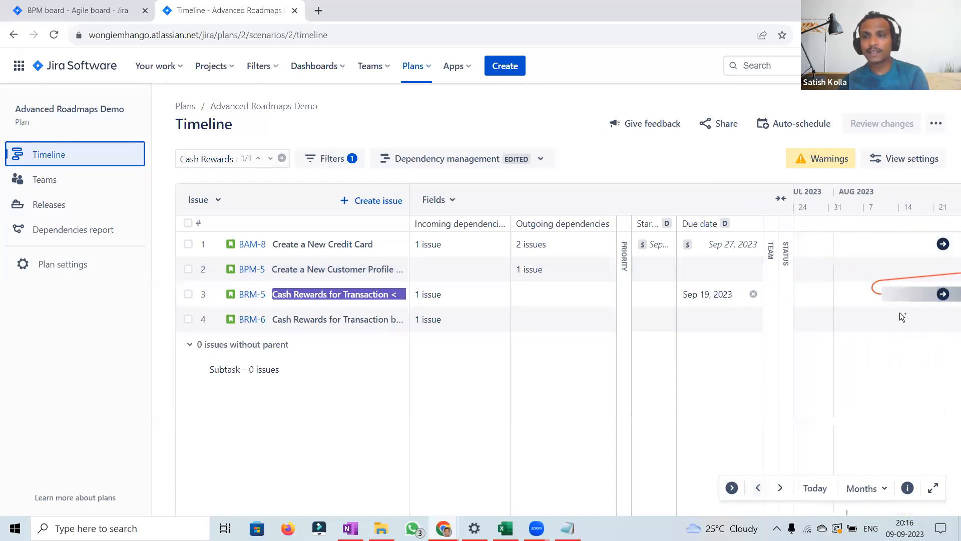
click(874, 296)
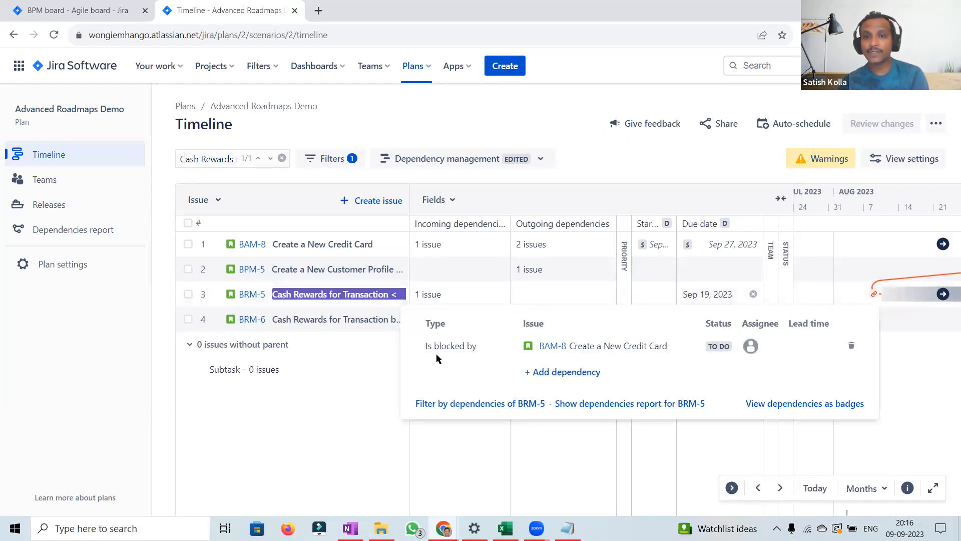
click(696, 162)
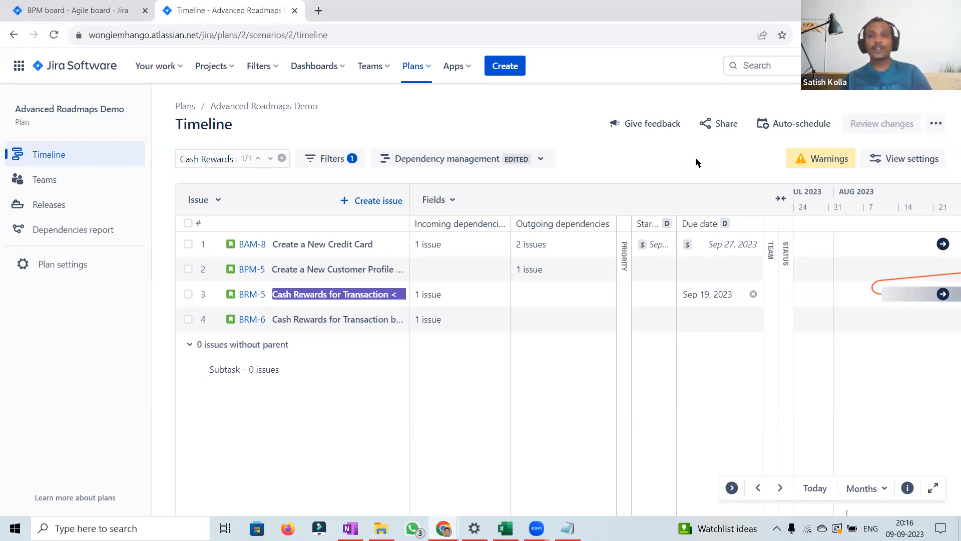
Step: Open the plan's Scheduling settings and review the date, inferred date and dependency options
click(68, 272)
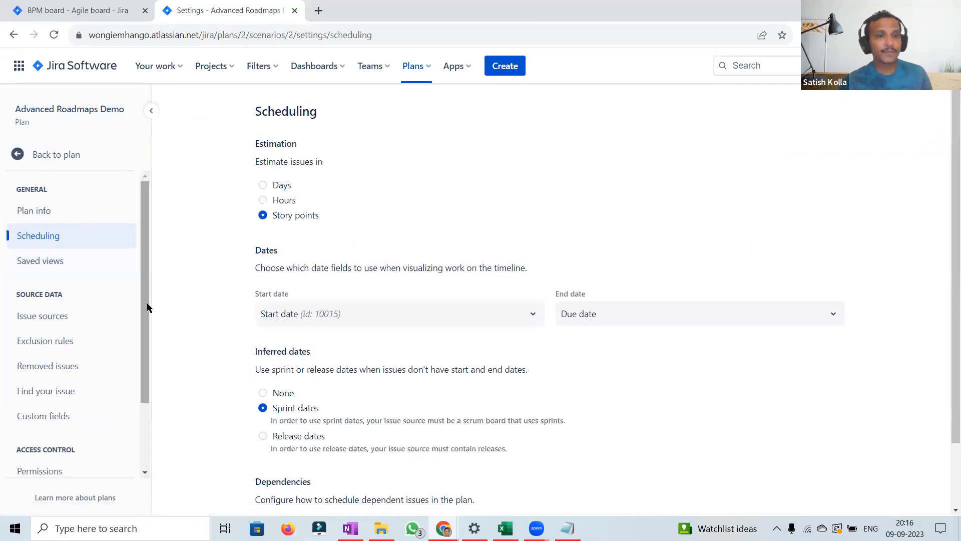
drag(144, 317, 145, 411)
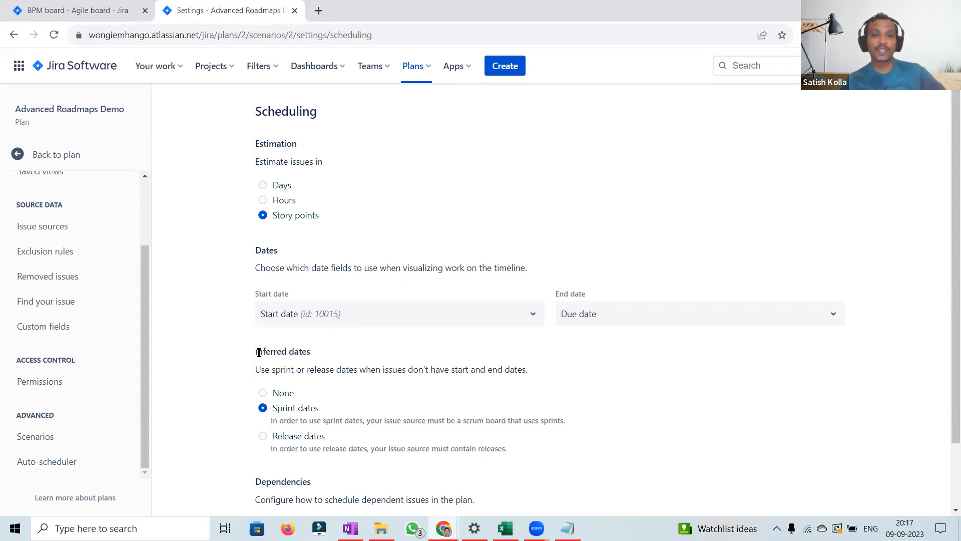
double_click(278, 369)
double_click(318, 369)
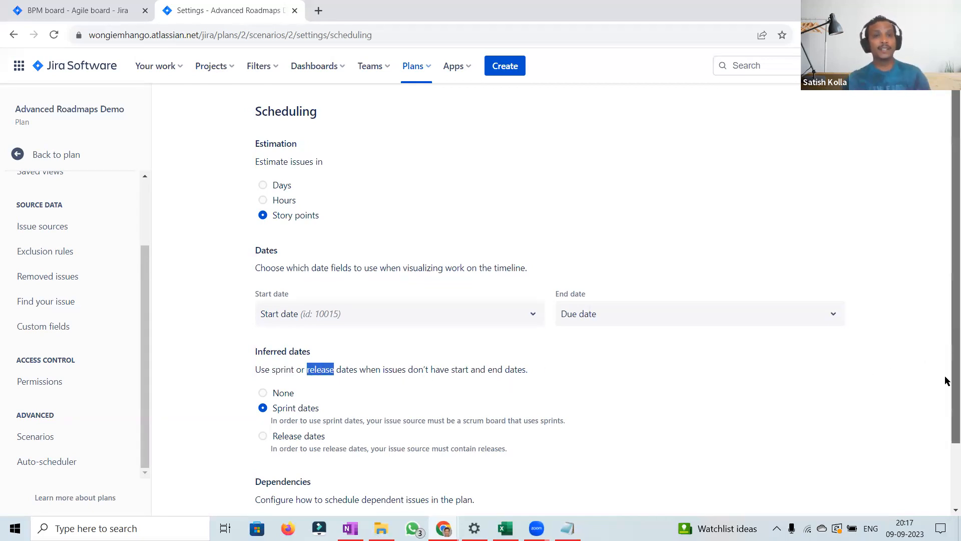
scroll(946, 401, down, 2)
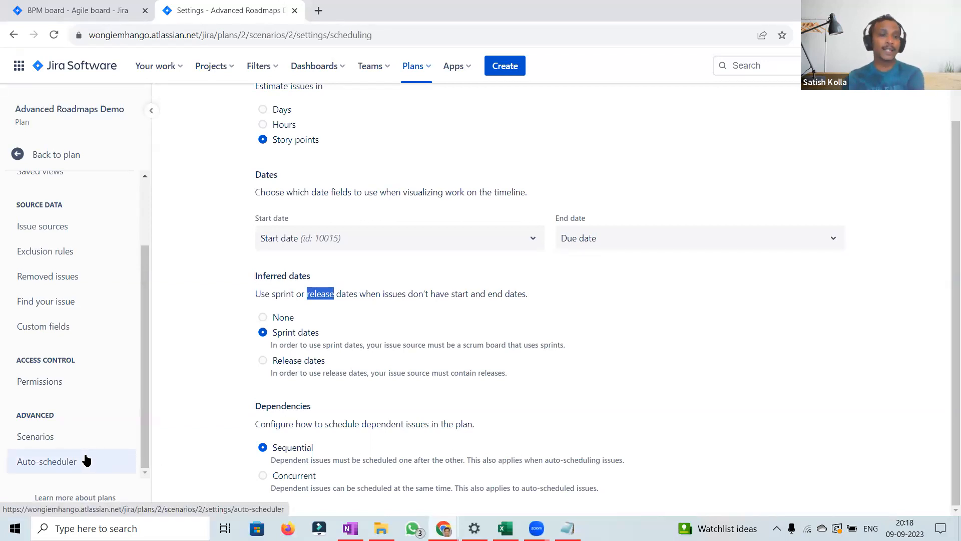
Step: Enable scenarios for the plan, creating the first scenario titled Initial scenario in red
click(50, 440)
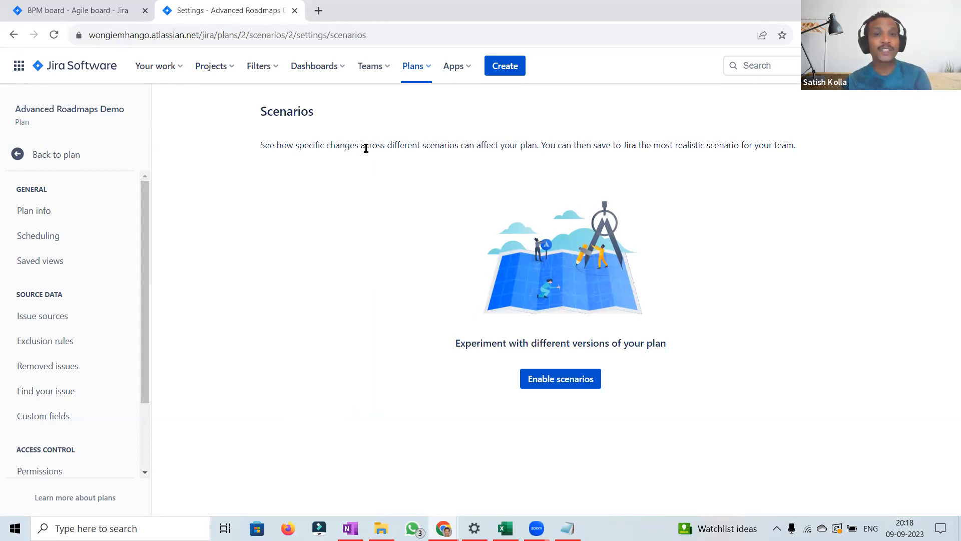
drag(387, 147, 532, 150)
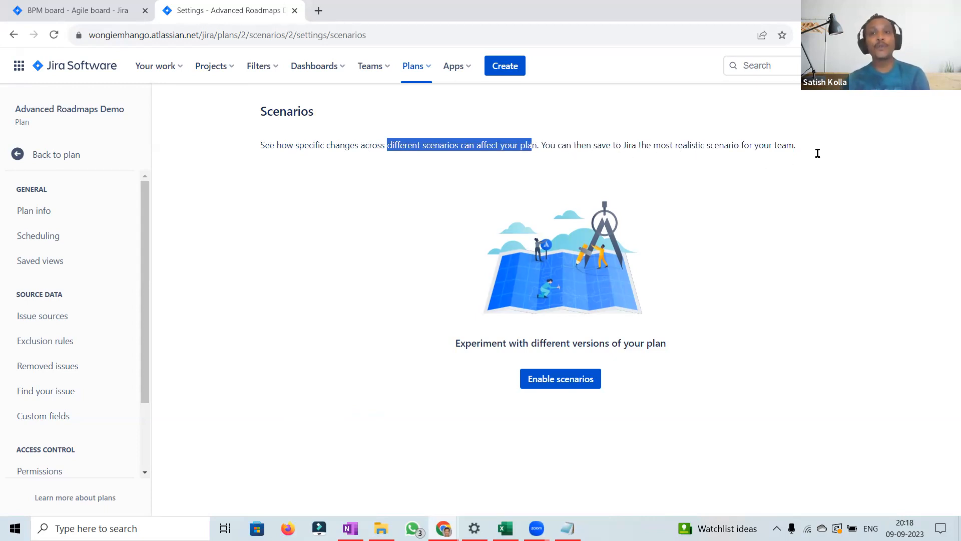
click(833, 158)
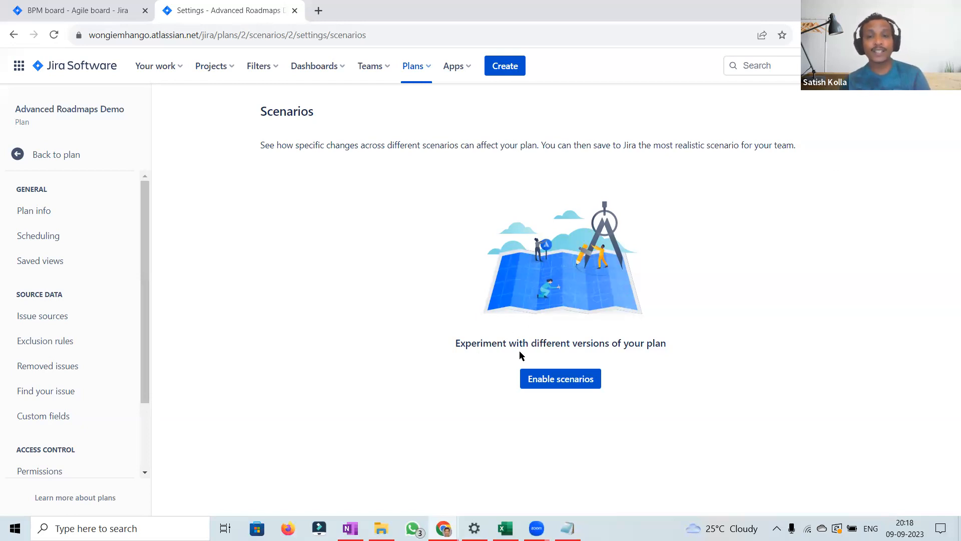
click(554, 383)
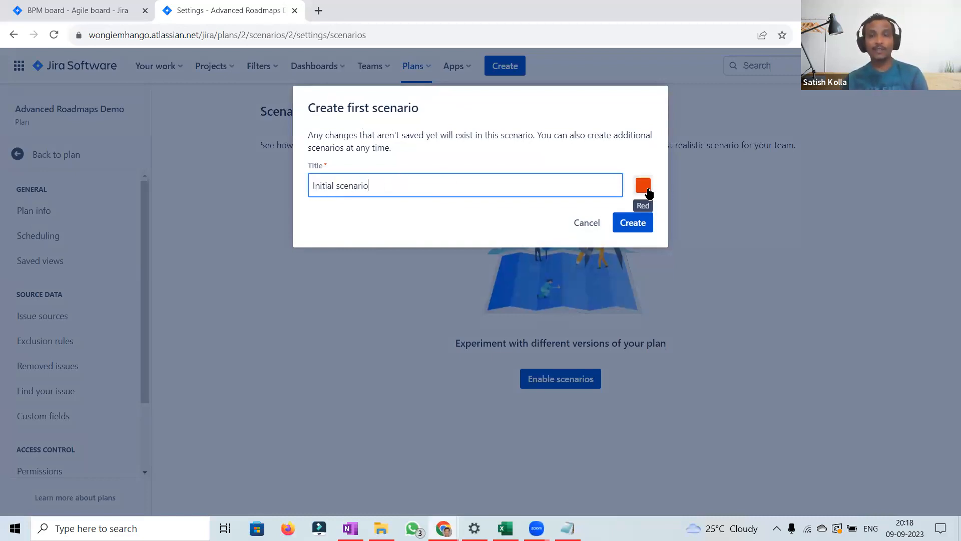
click(647, 189)
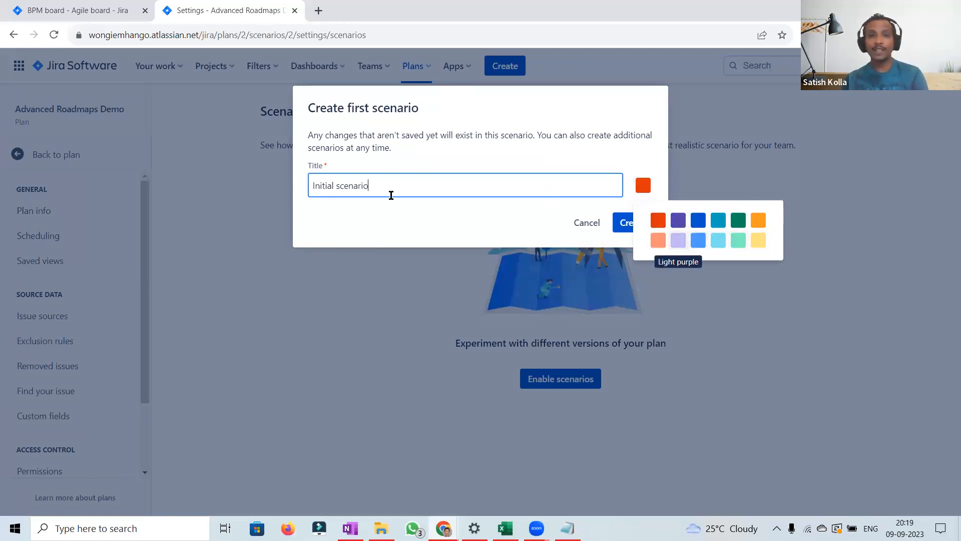
click(623, 222)
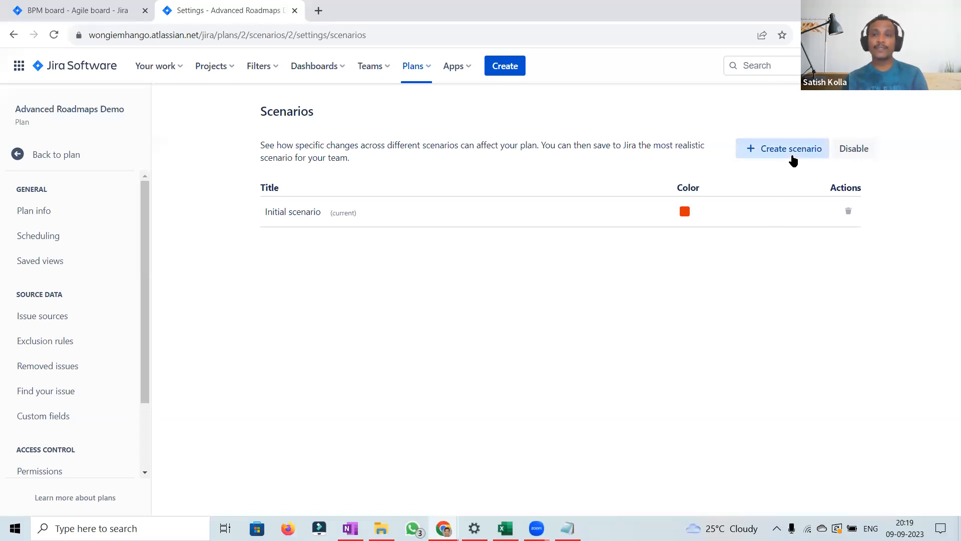
Step: Create a new scenario named Alternative 1 as a copy of the Initial scenario
click(794, 156)
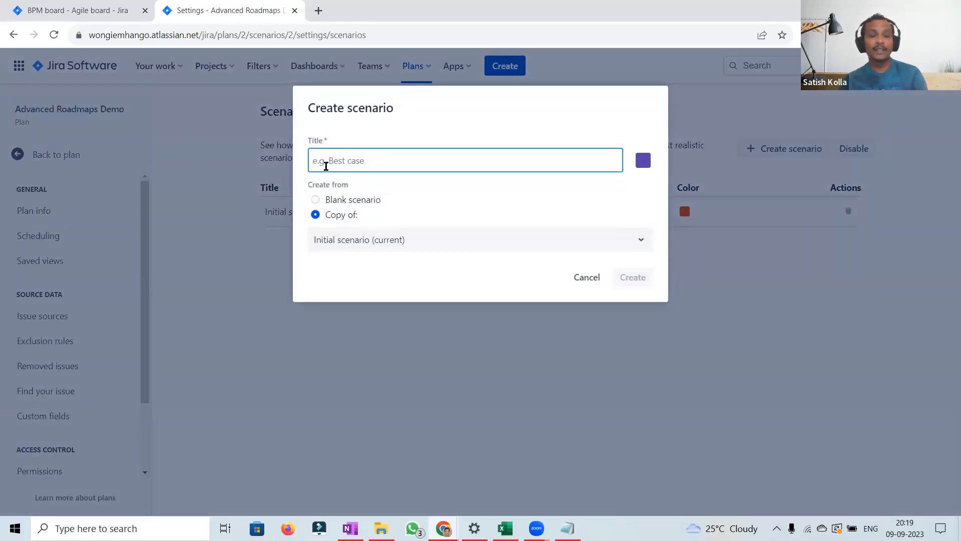
text(A)
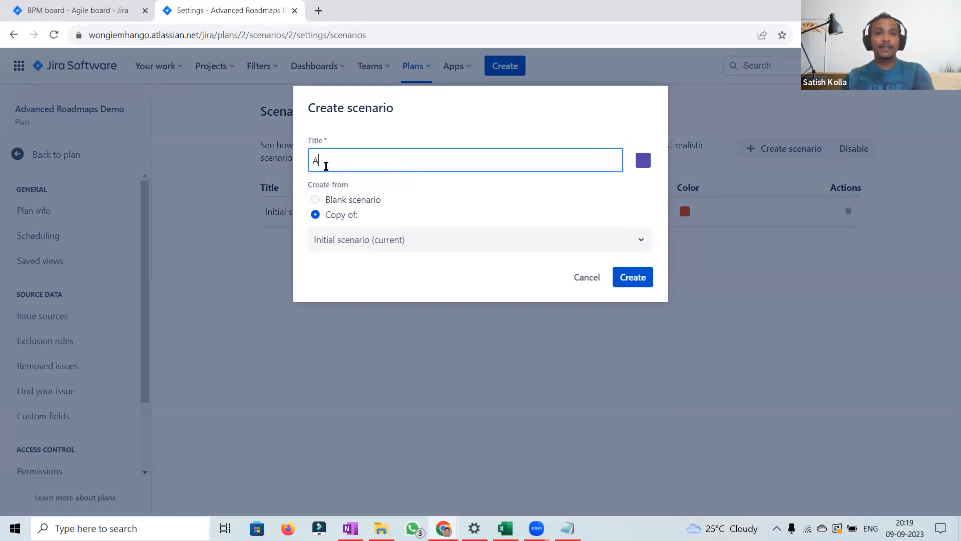
key(BackSpace)
text(lternative )
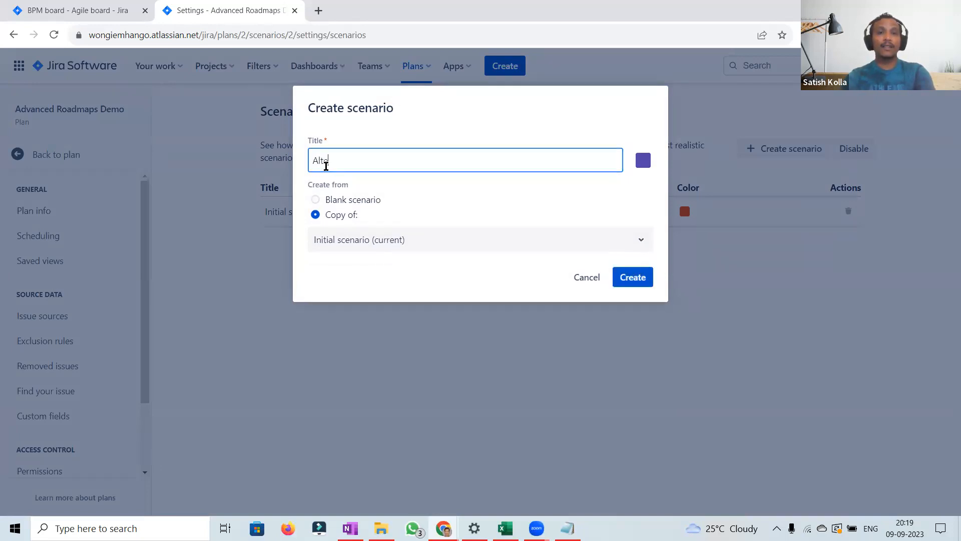
text(1)
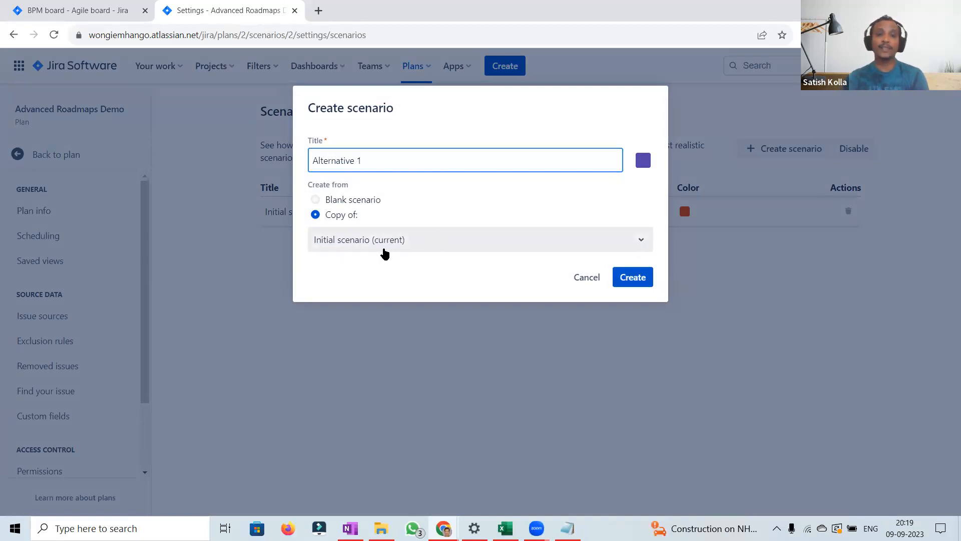
click(633, 283)
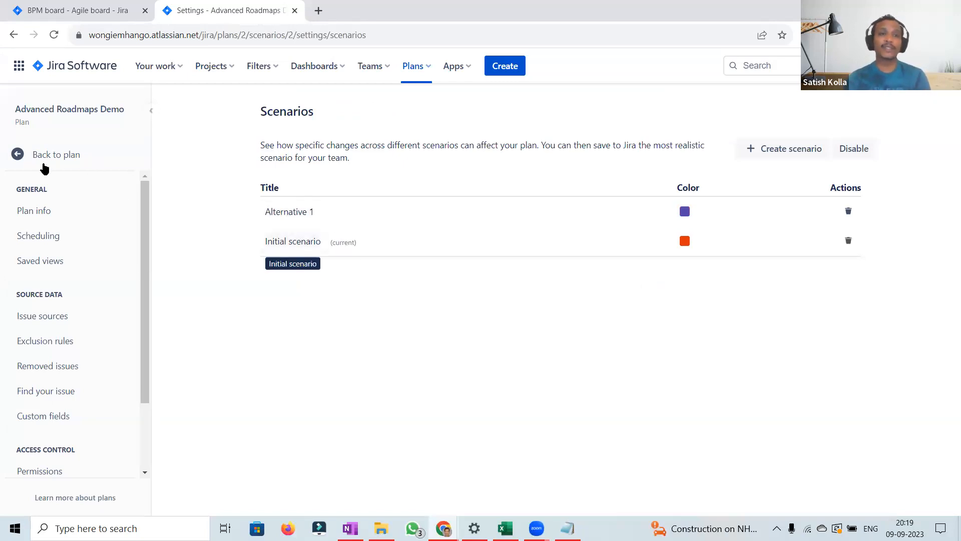
Step: Return to the plan timeline, switch to the Sprint capacity management view and inspect BAM Sprint 1's capacity
click(37, 163)
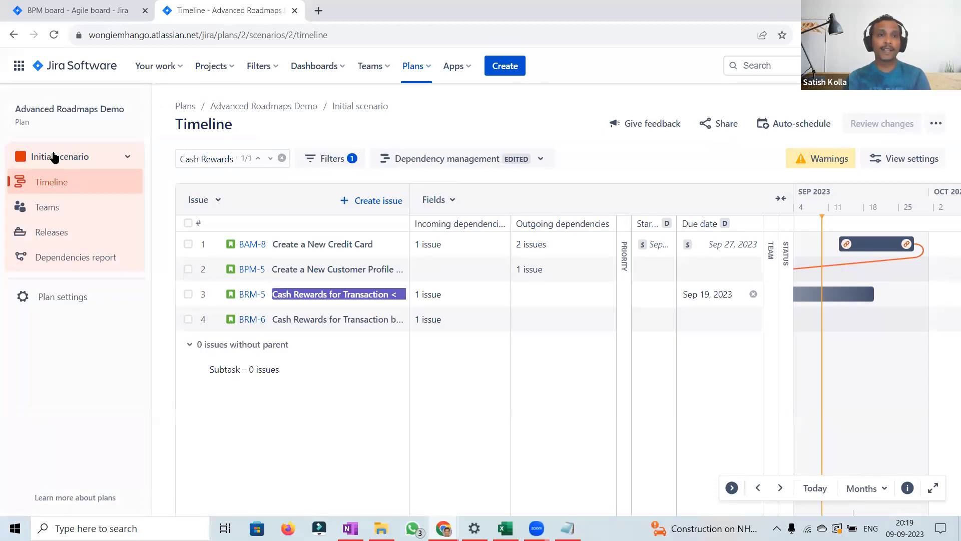
click(128, 157)
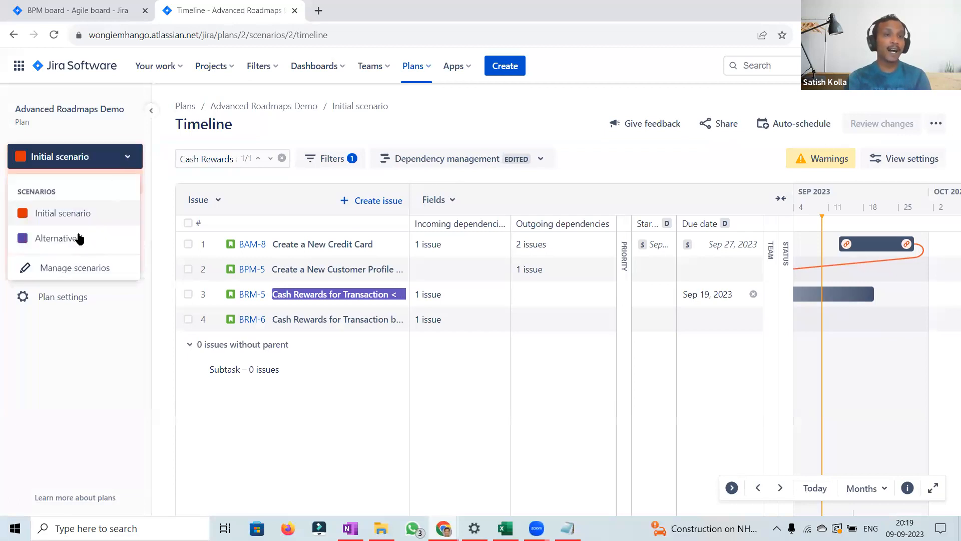
click(542, 160)
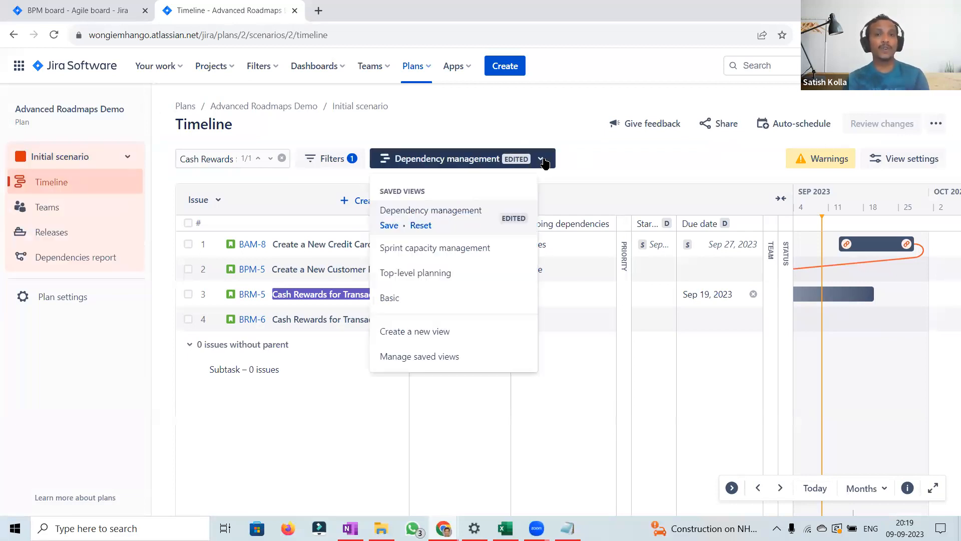
click(443, 248)
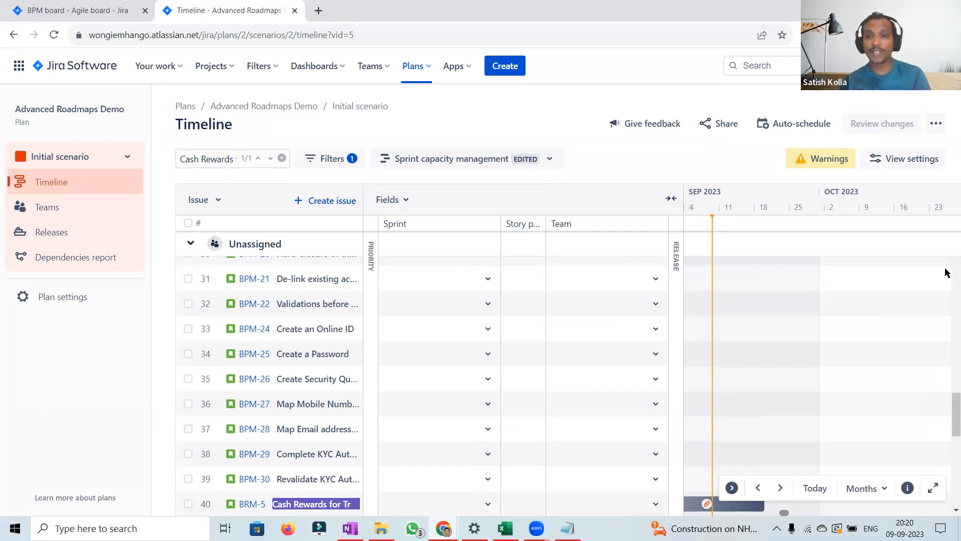
scroll(946, 273, up, 15)
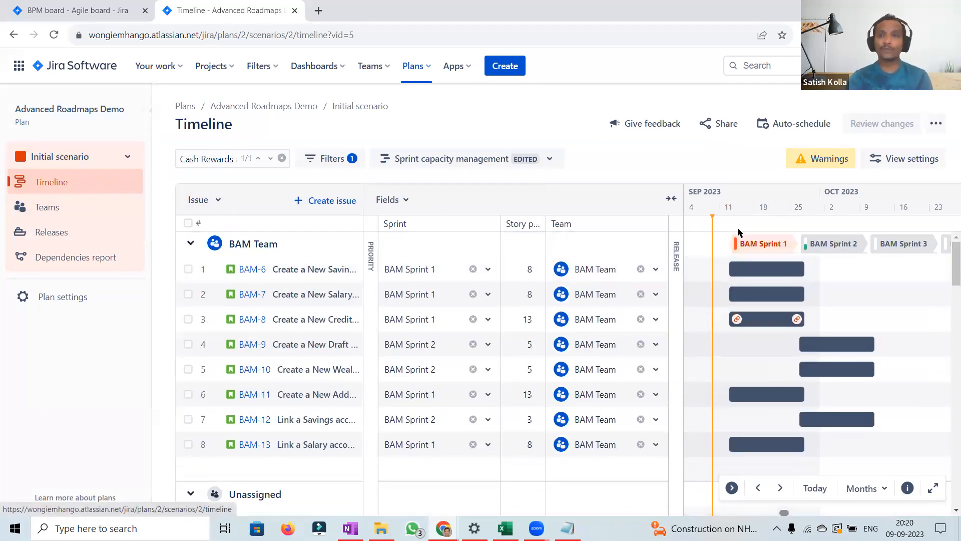
click(770, 250)
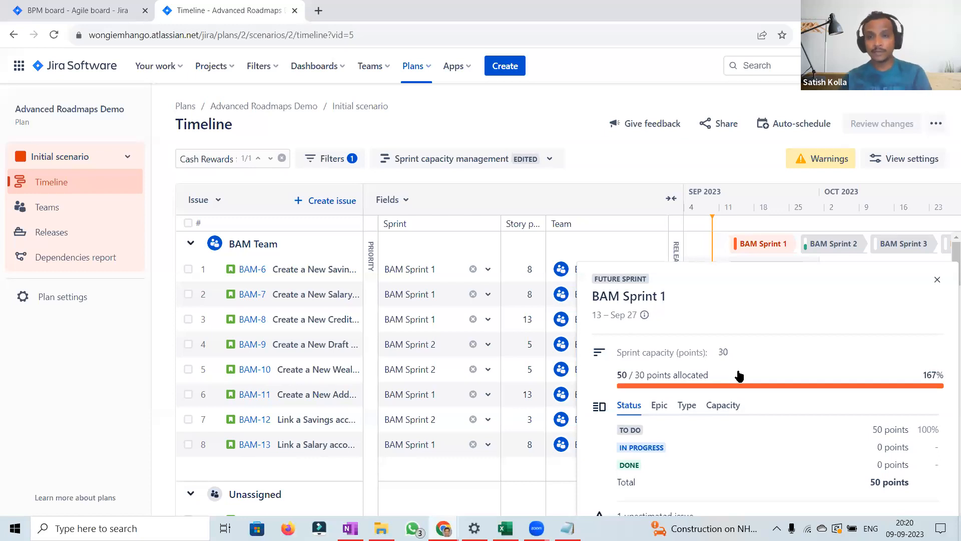
click(618, 158)
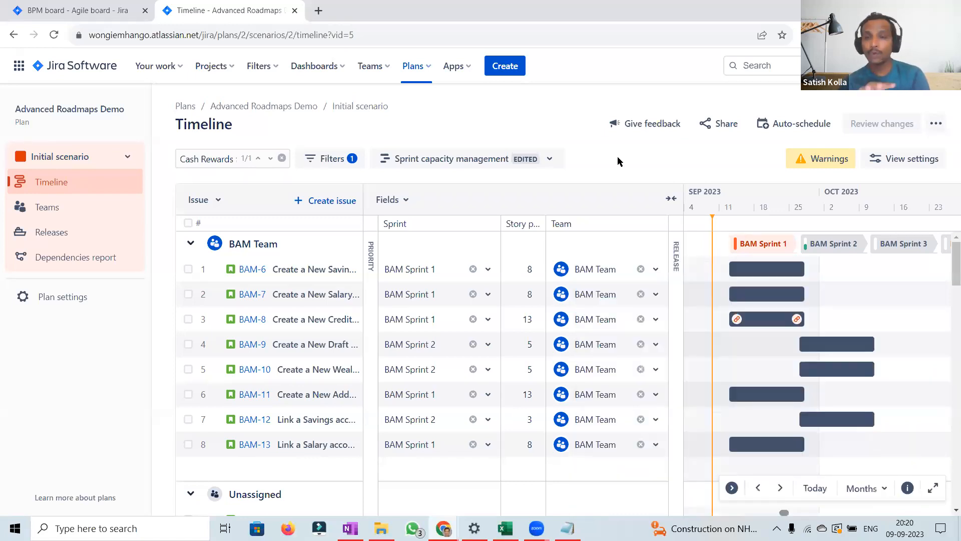
Step: Switch to the Alternative 1 scenario and widen the issue title column
click(122, 156)
click(55, 238)
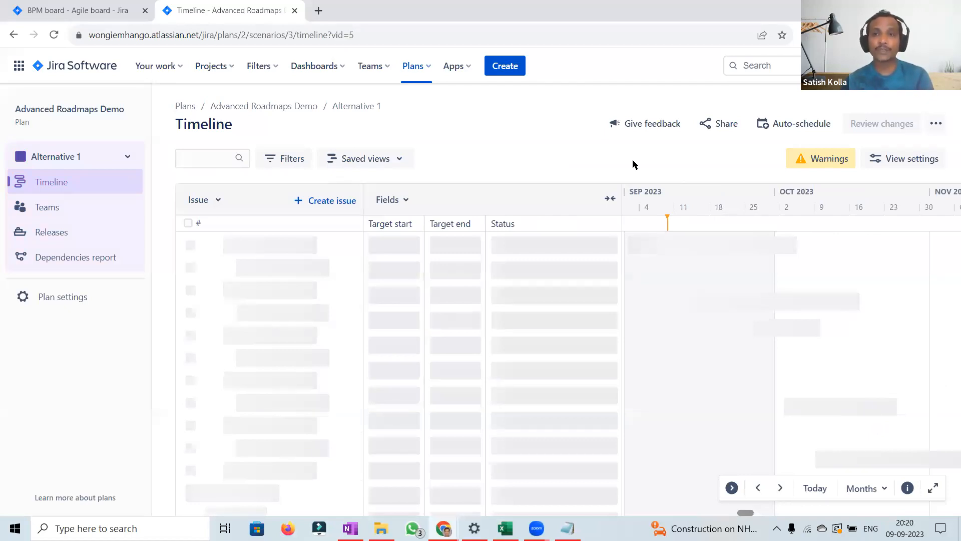
mouse_move(789, 247)
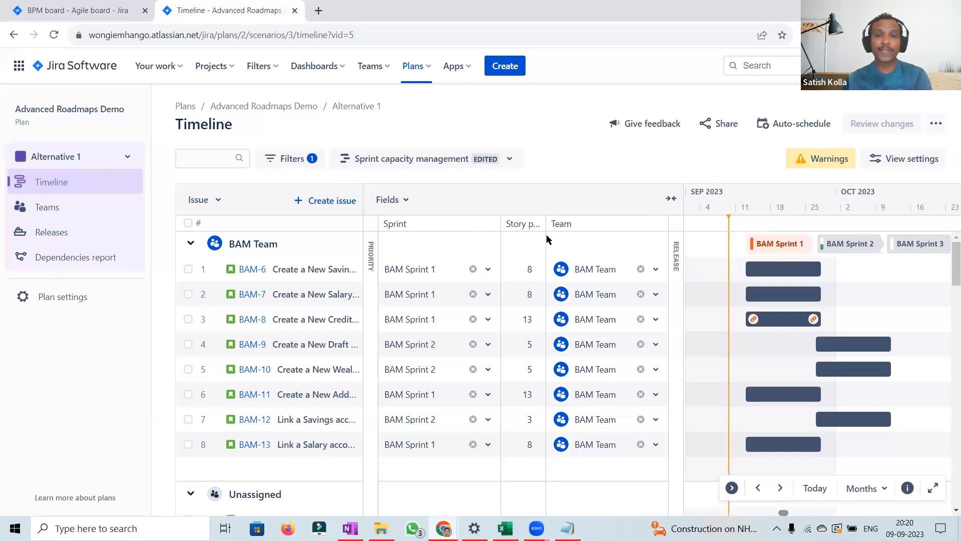
click(580, 224)
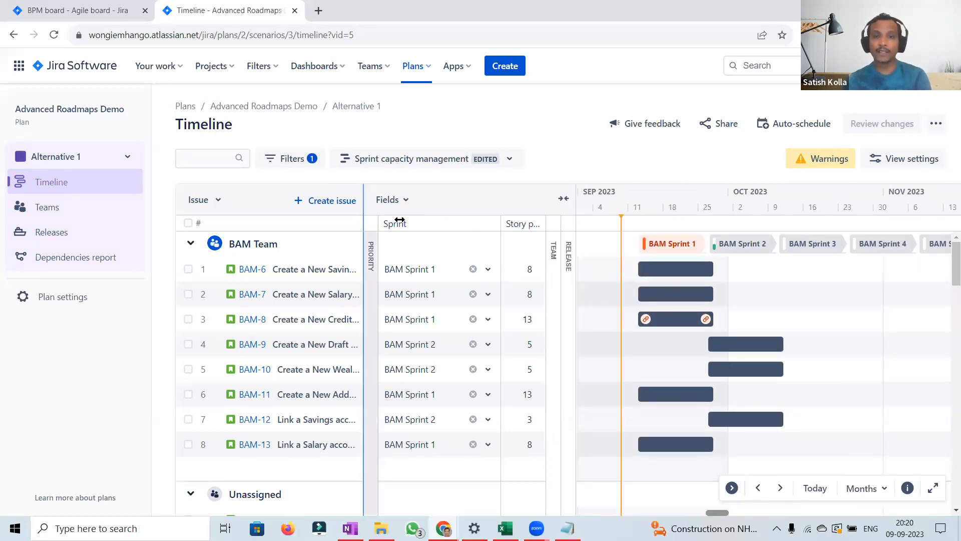
drag(364, 223, 400, 225)
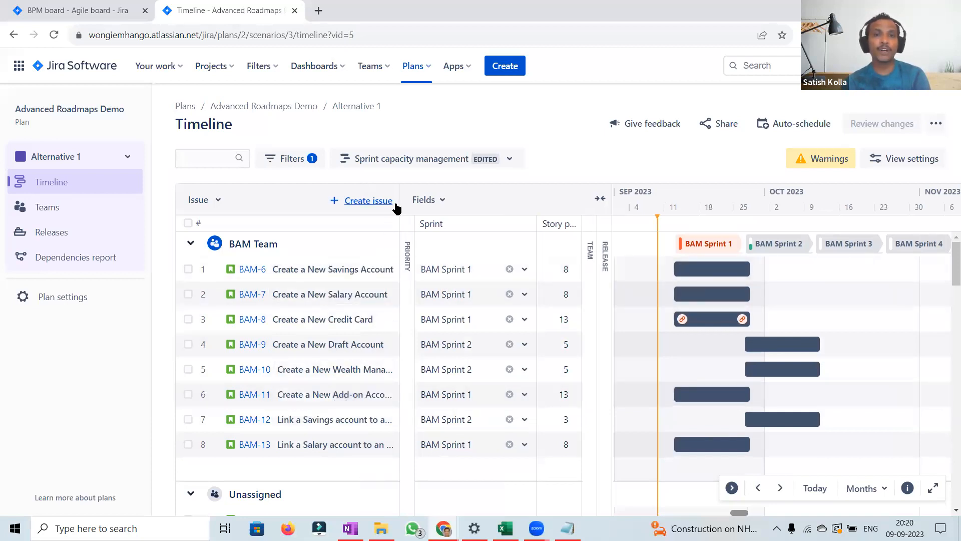
drag(399, 209, 443, 209)
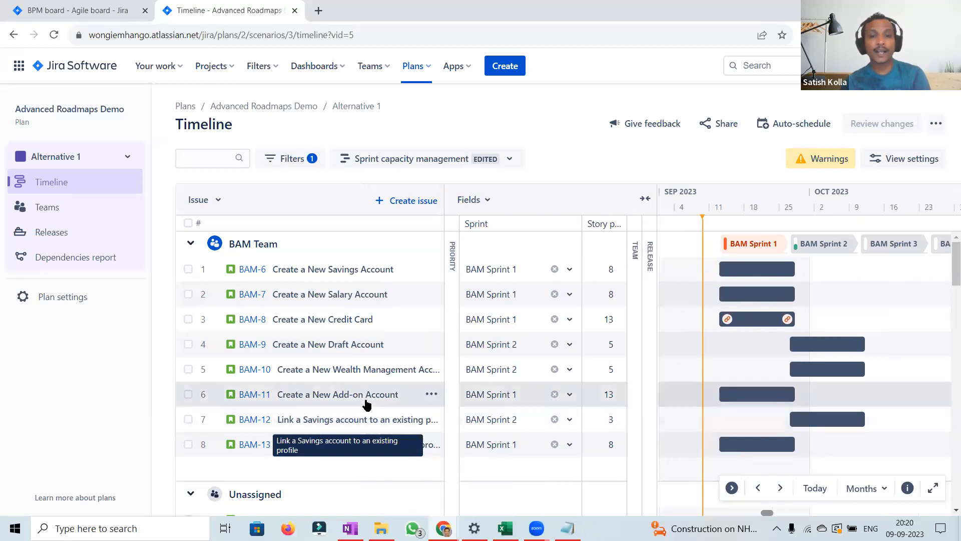
Step: In Alternative 1, move BAM-11 to BAM Sprint 3 and BAM-13 to BAM Sprint 2
click(570, 395)
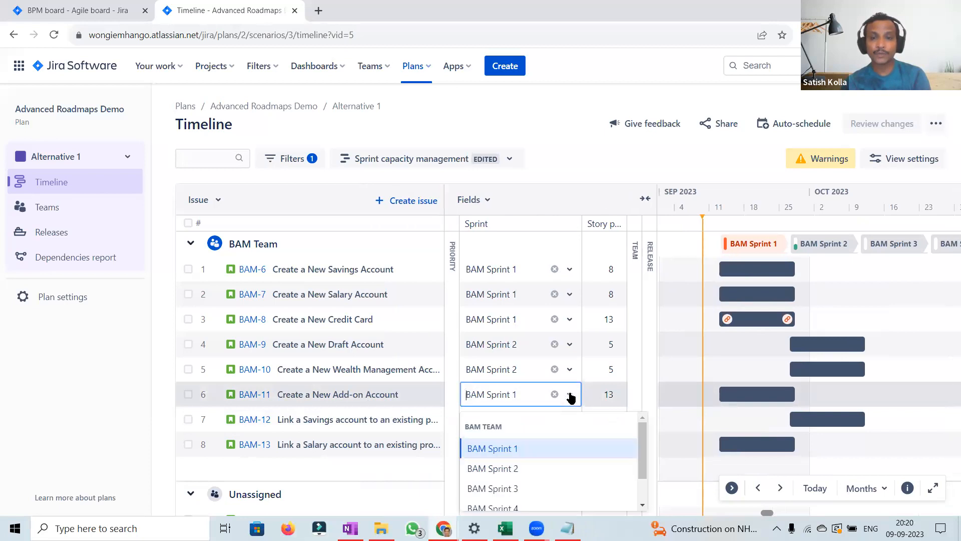
click(498, 470)
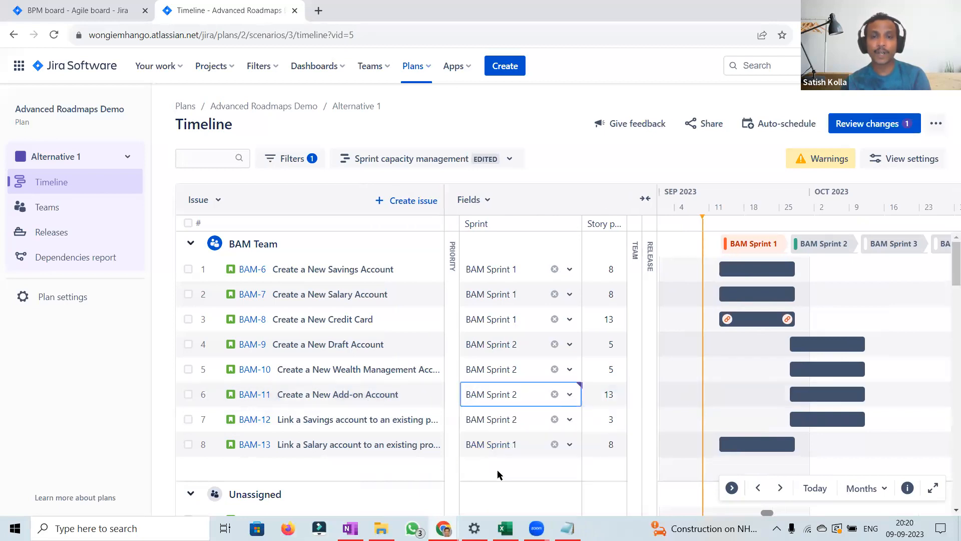
click(571, 395)
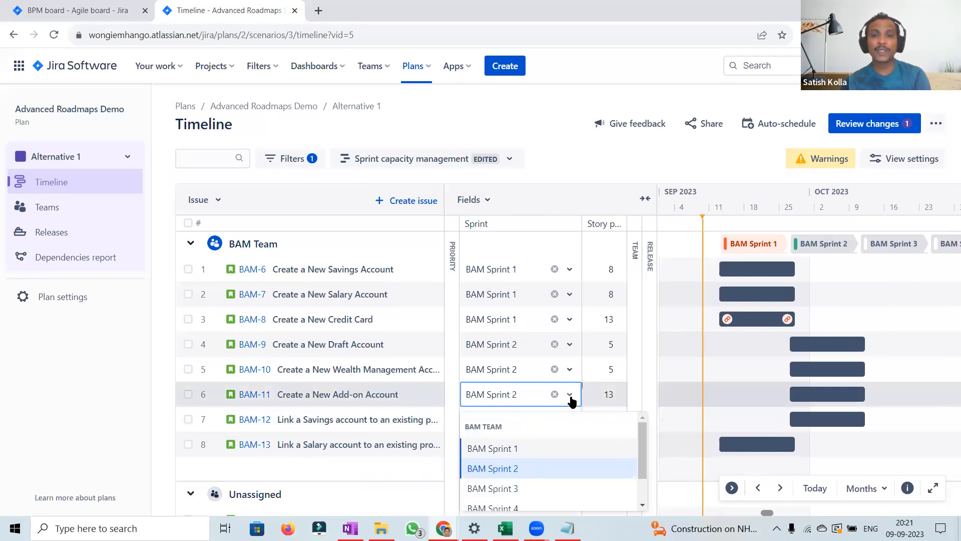
click(501, 489)
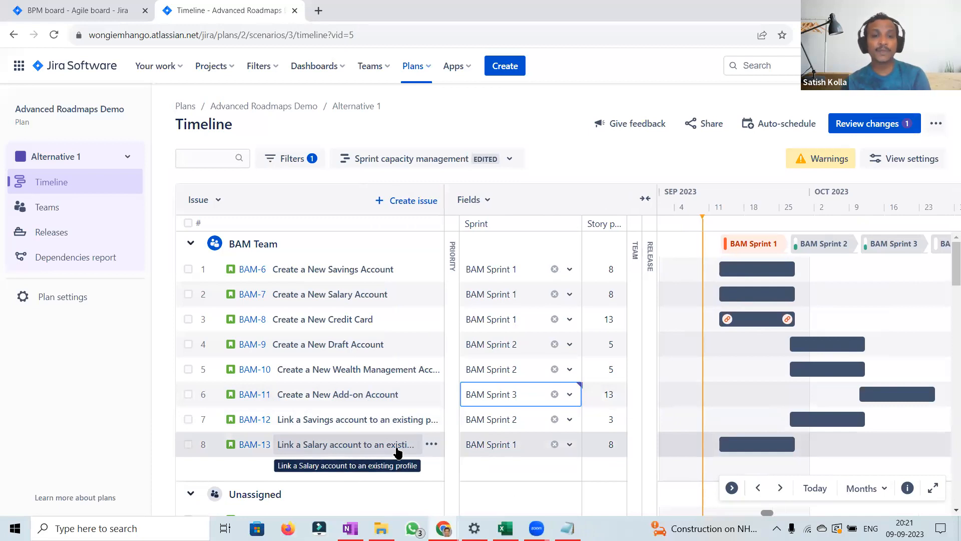
click(571, 445)
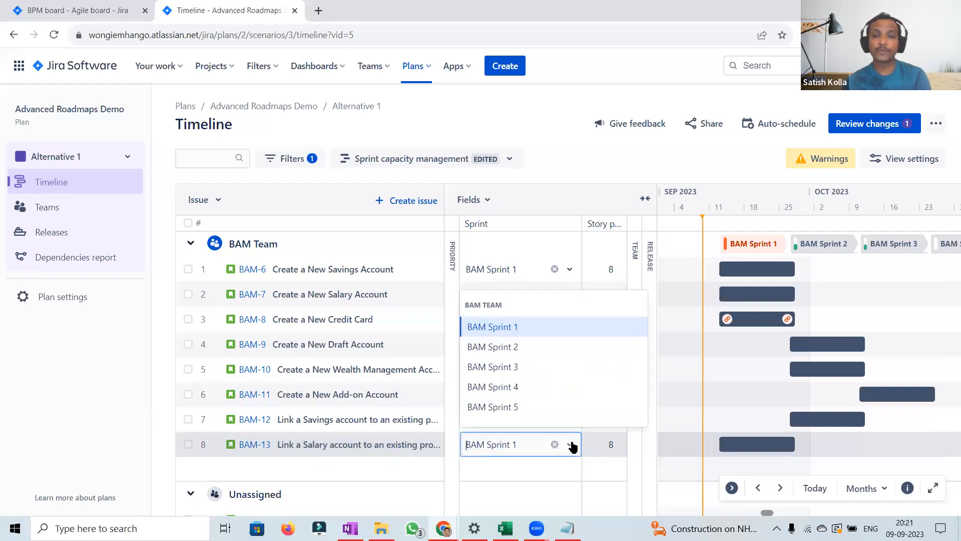
click(502, 347)
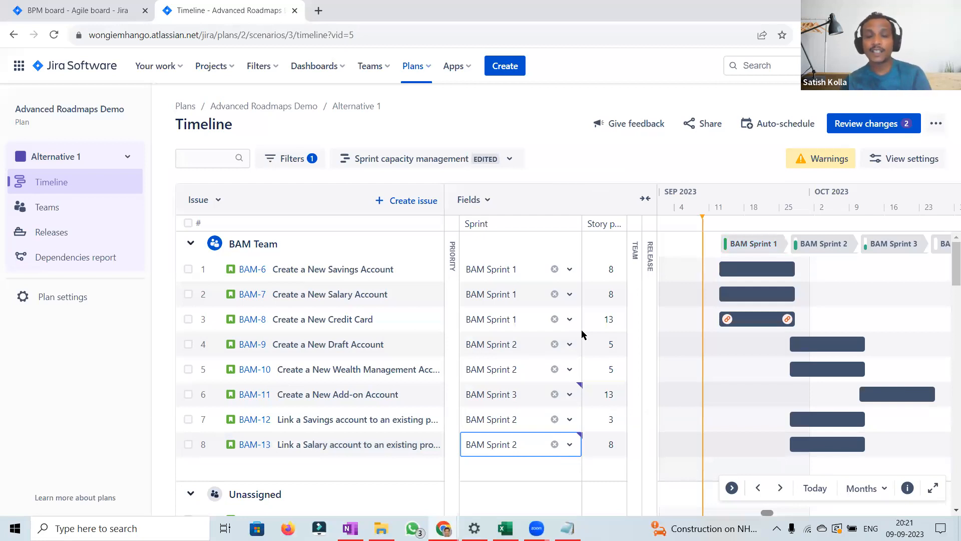
Step: Review the pending sprint changes without saving, and check the capacity of BAM Sprints 1, 2 and 3
click(874, 125)
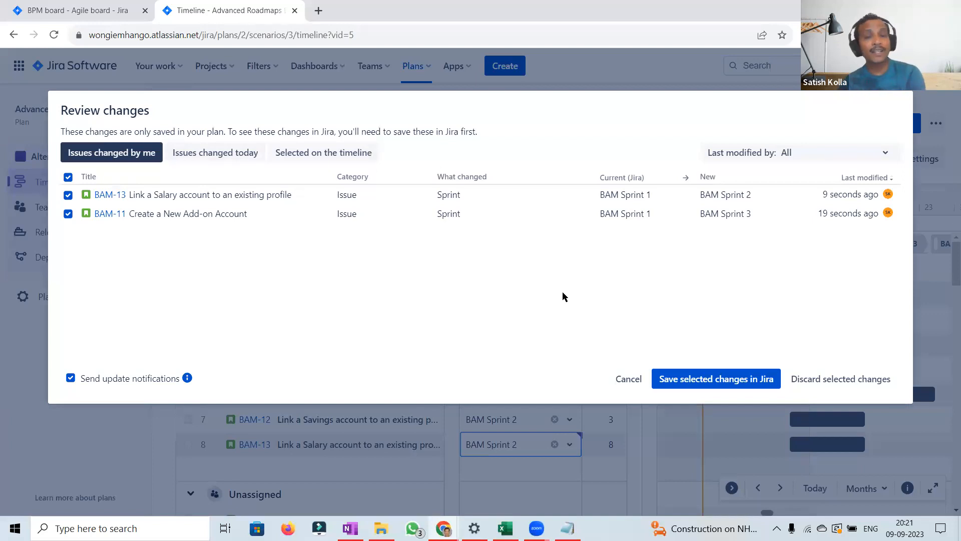
click(628, 379)
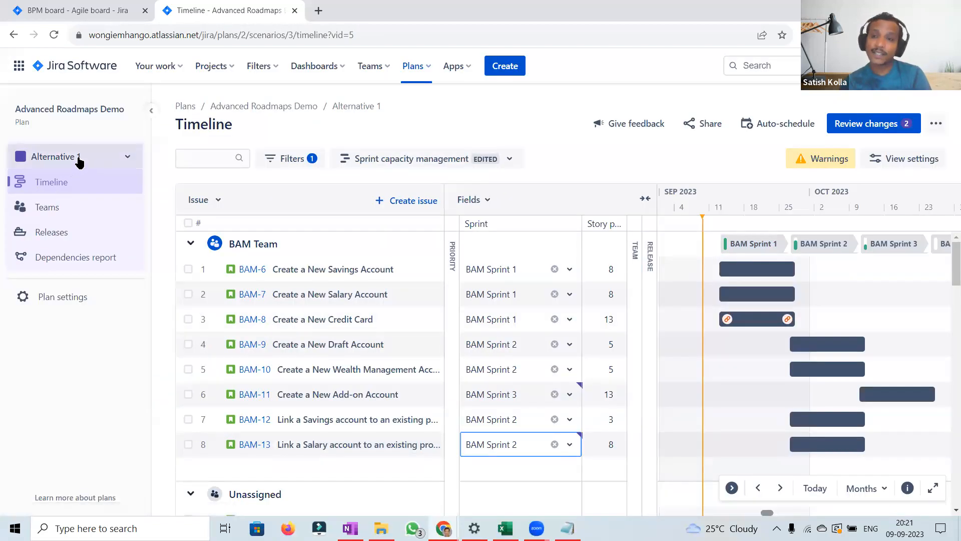
click(763, 246)
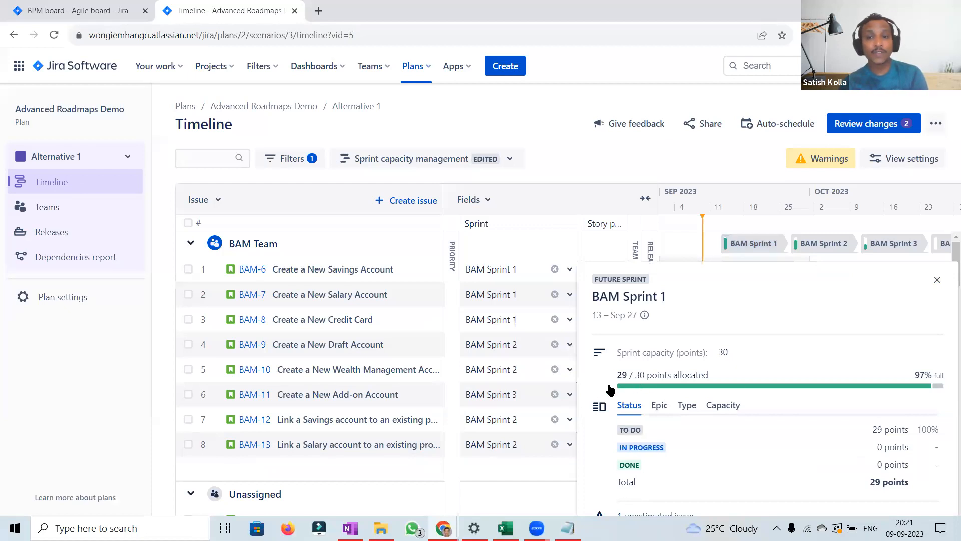
click(817, 246)
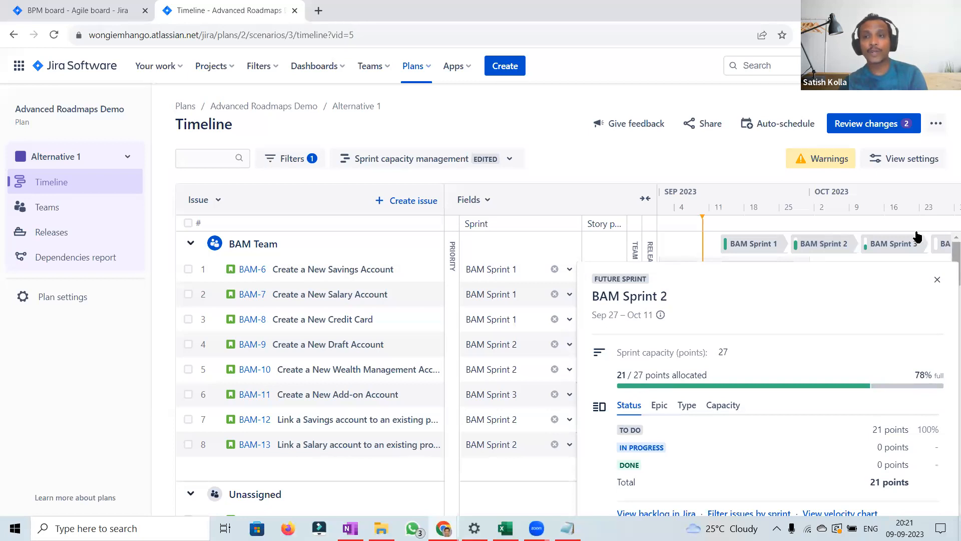
click(889, 245)
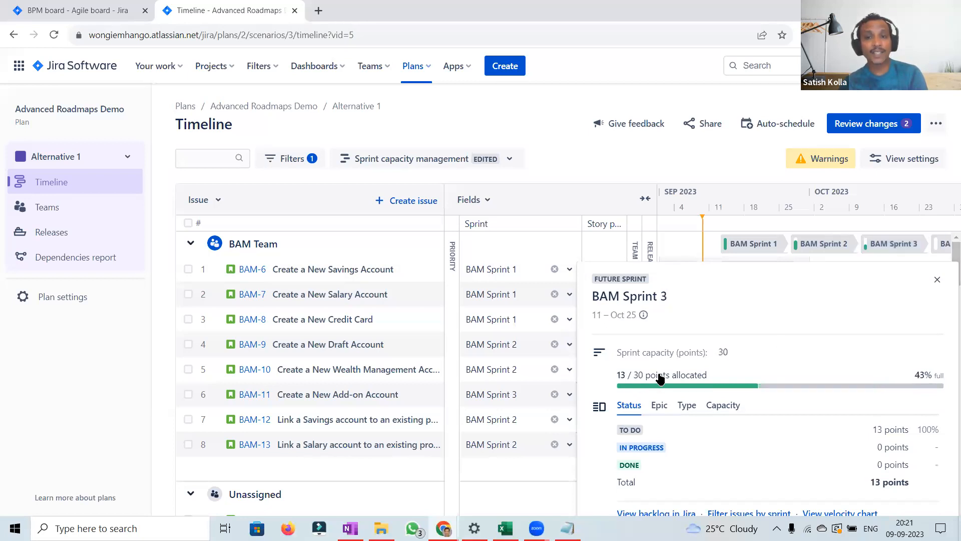
Step: Switch to the Initial scenario and check the capacity of BAM Sprints 1, 2 and 3
click(81, 159)
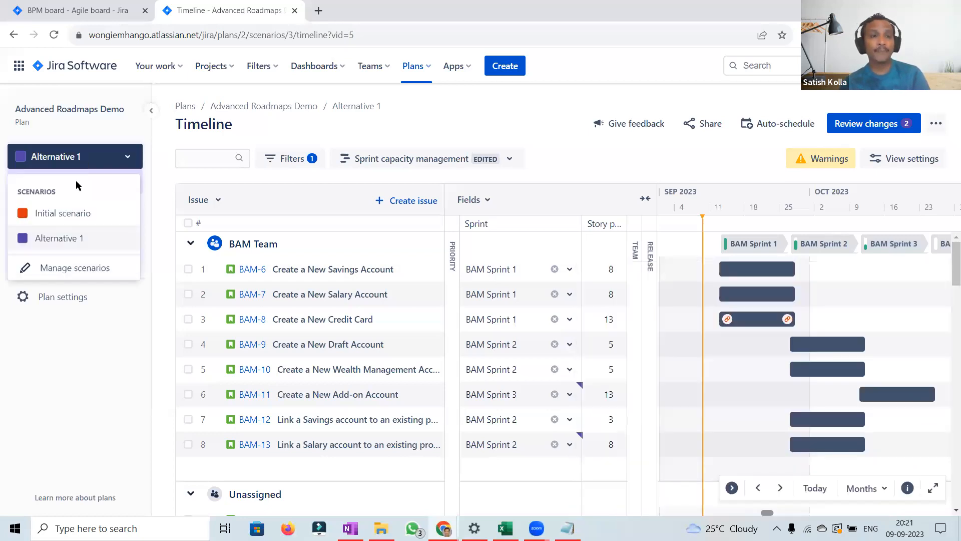
click(60, 215)
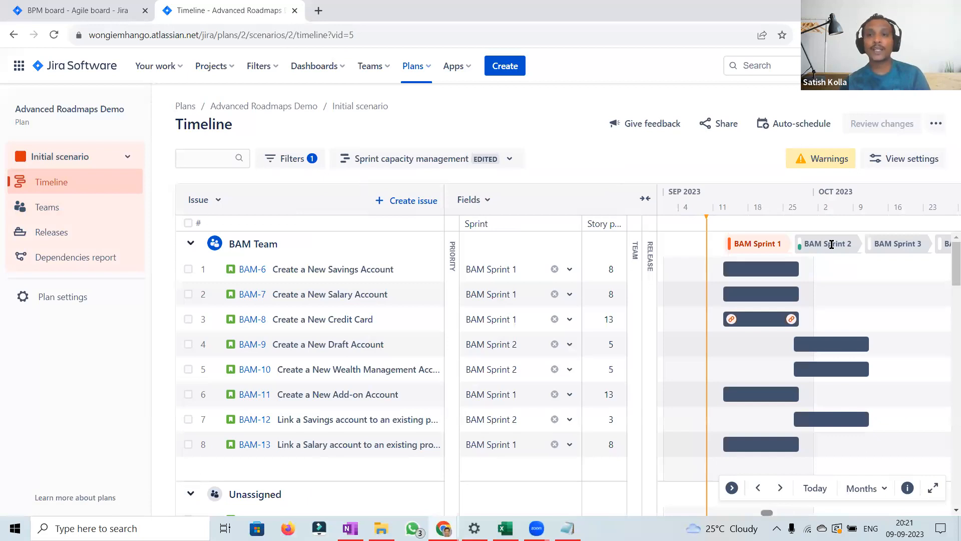
click(757, 245)
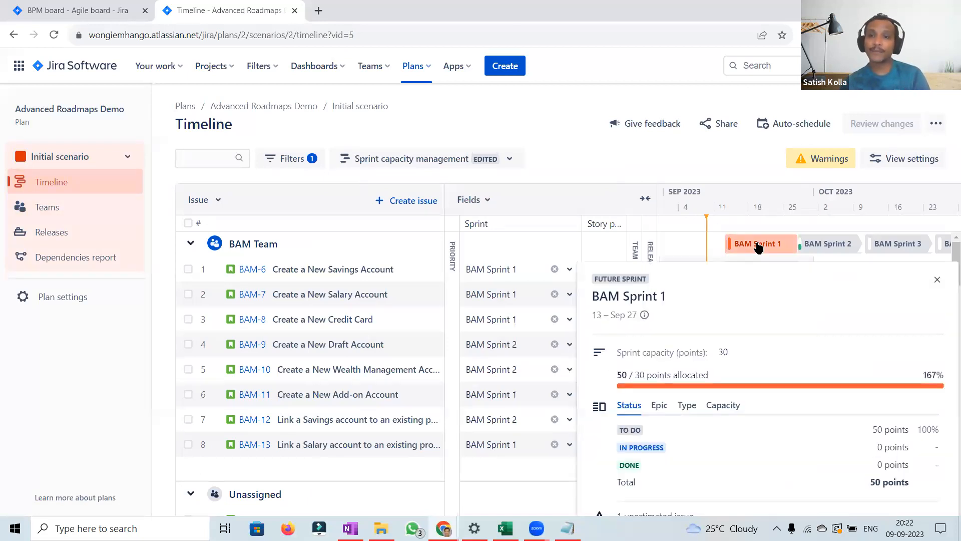
click(825, 247)
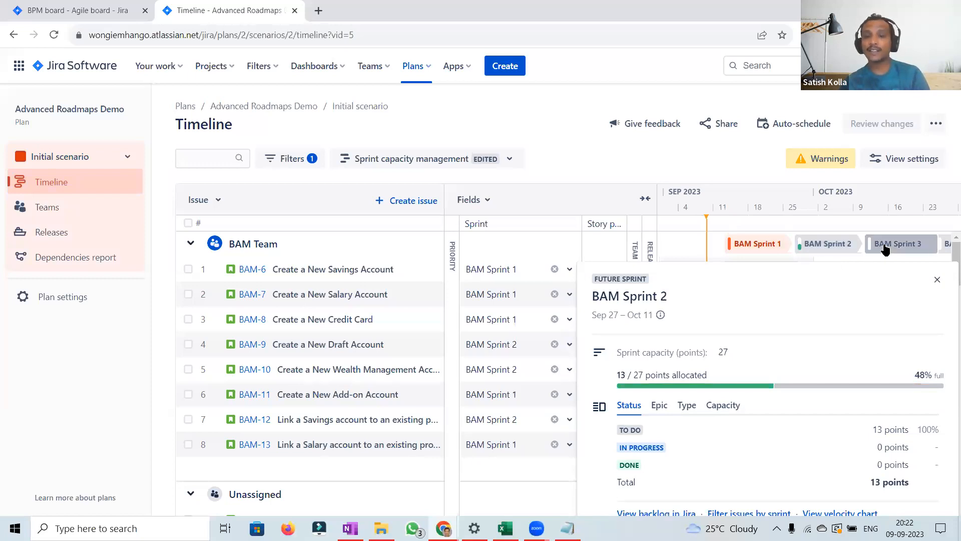
click(885, 249)
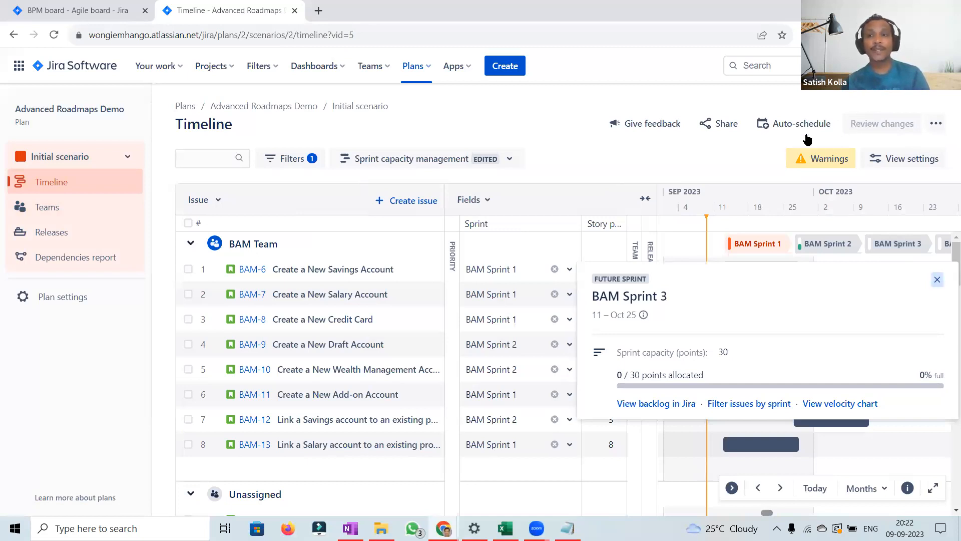
click(841, 126)
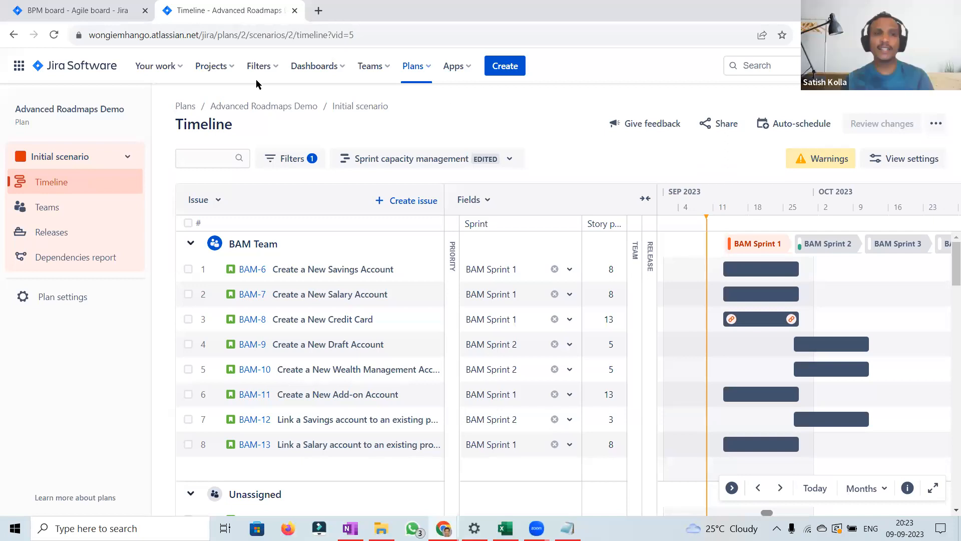
Step: Open the scenario management settings and go back to the plan
click(129, 158)
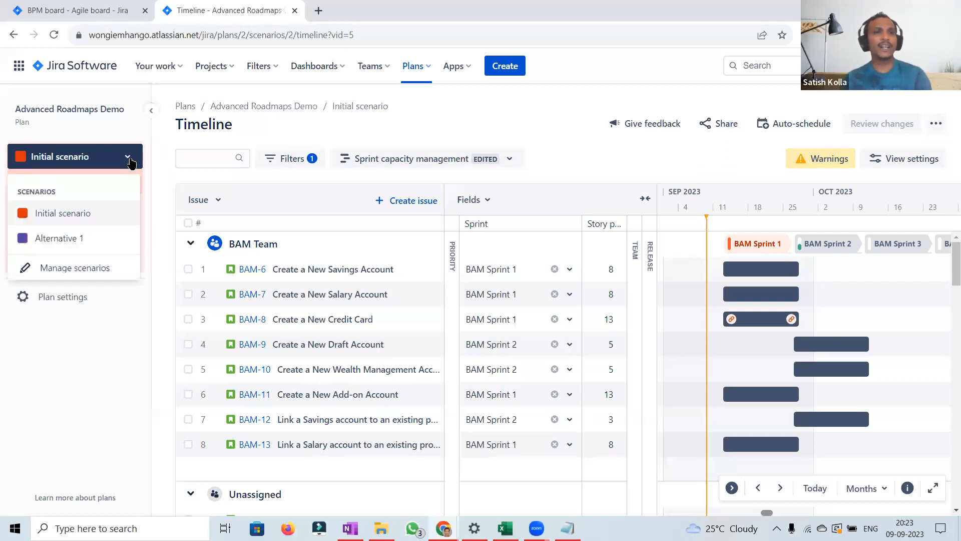
click(76, 270)
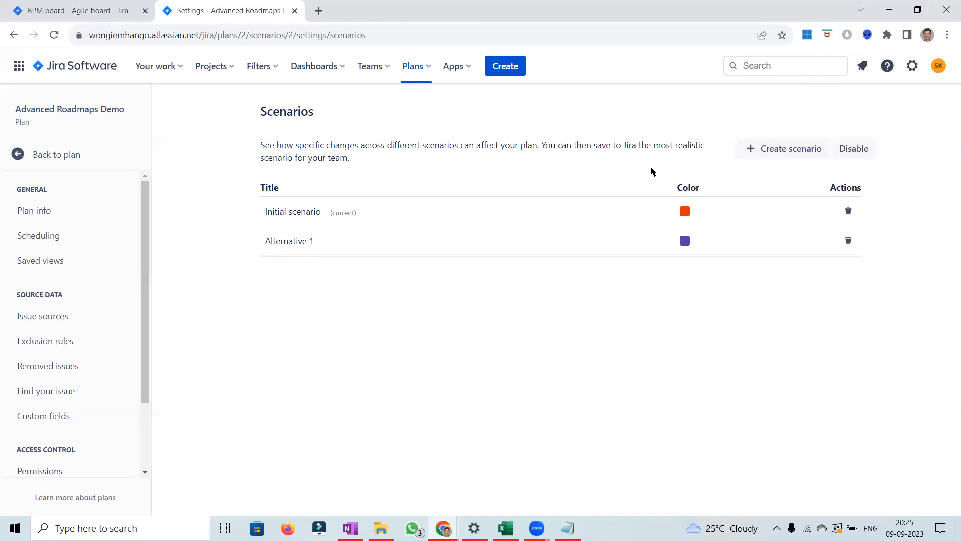
click(76, 154)
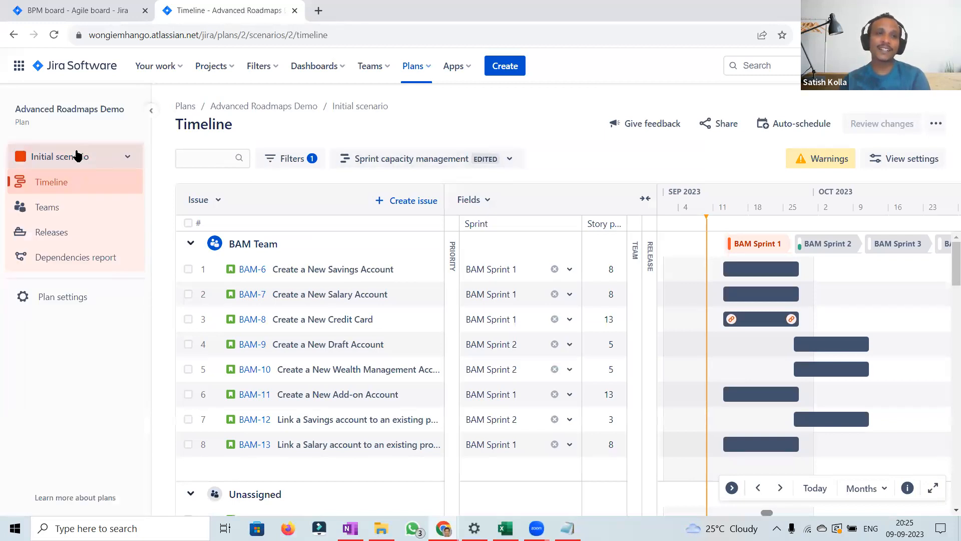
Step: Switch the timeline to the Dependency management view and open the dependencies report
click(460, 164)
click(376, 297)
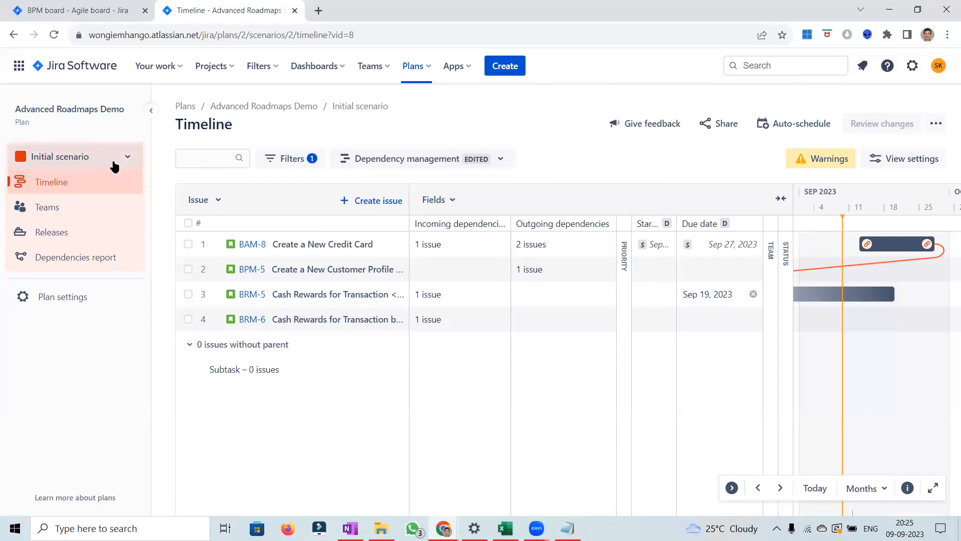
click(72, 260)
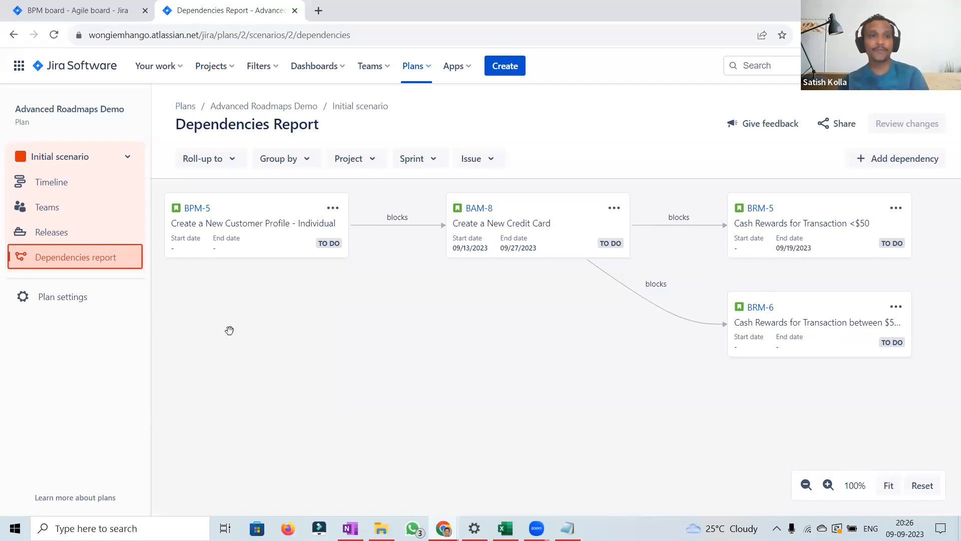
Step: Switch to Alternative 1's timeline and review its pending changes without saving them
click(120, 159)
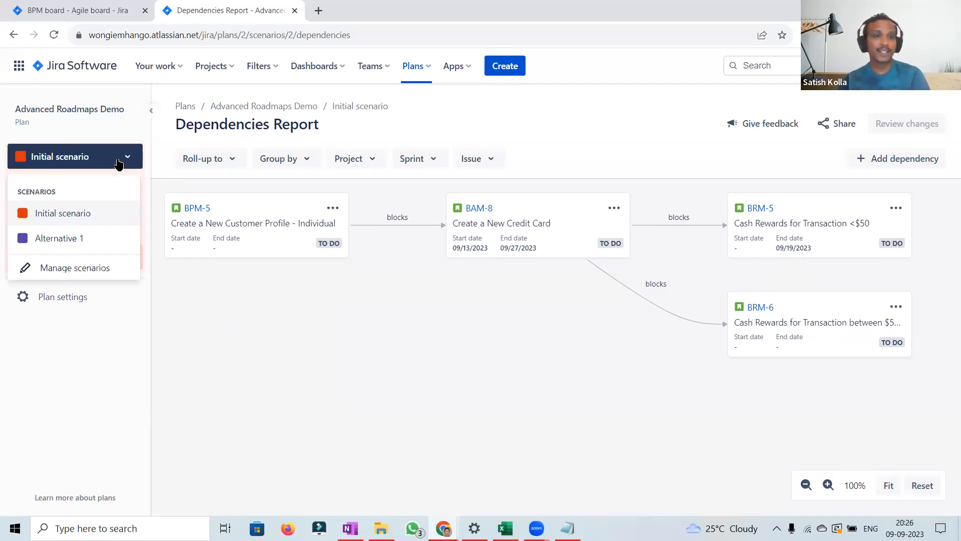
click(70, 241)
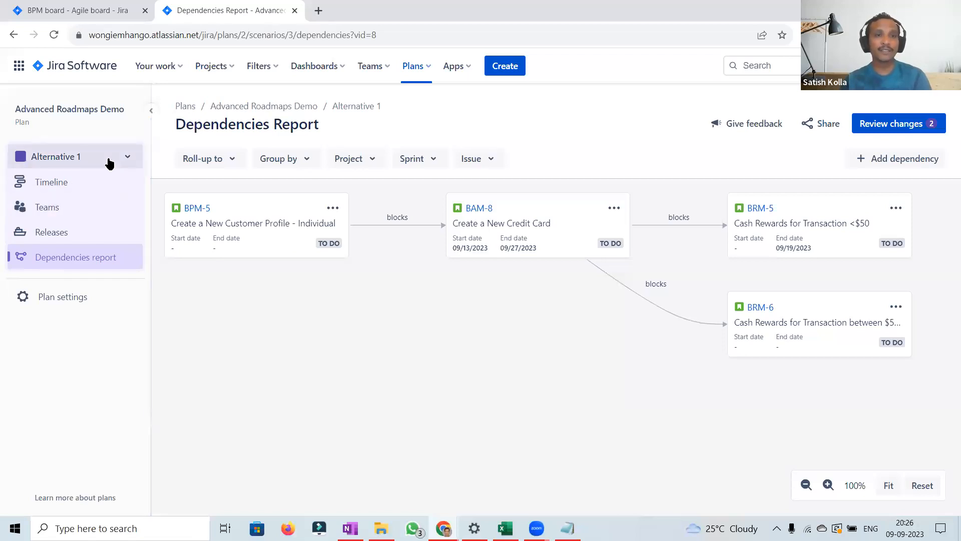
click(60, 185)
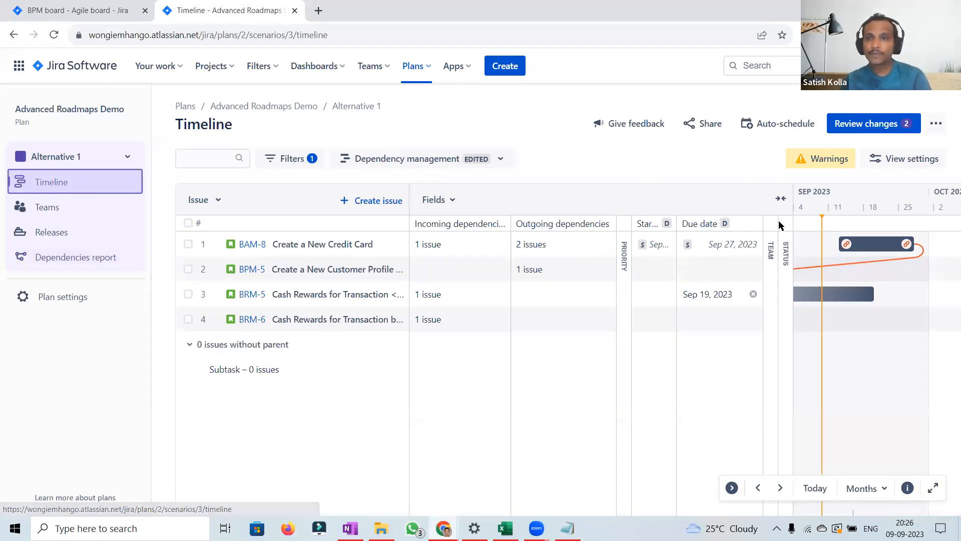
click(899, 125)
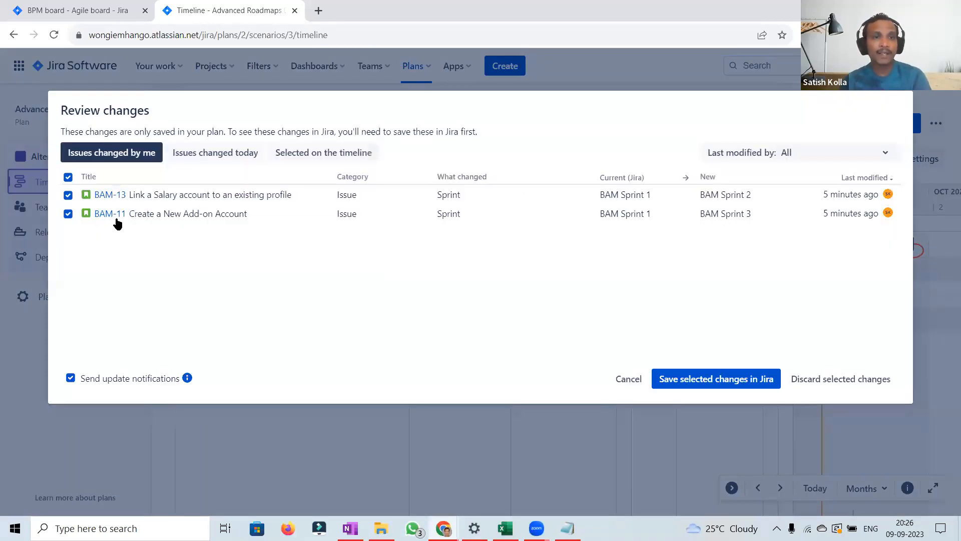
click(623, 383)
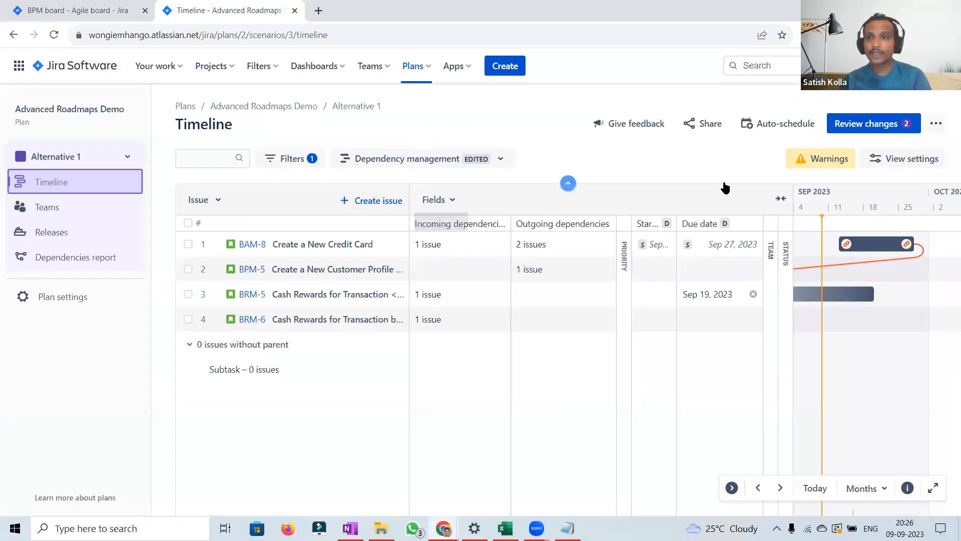
Step: Change the Dependencies filter to show all issues instead of only issues with dependencies
click(289, 161)
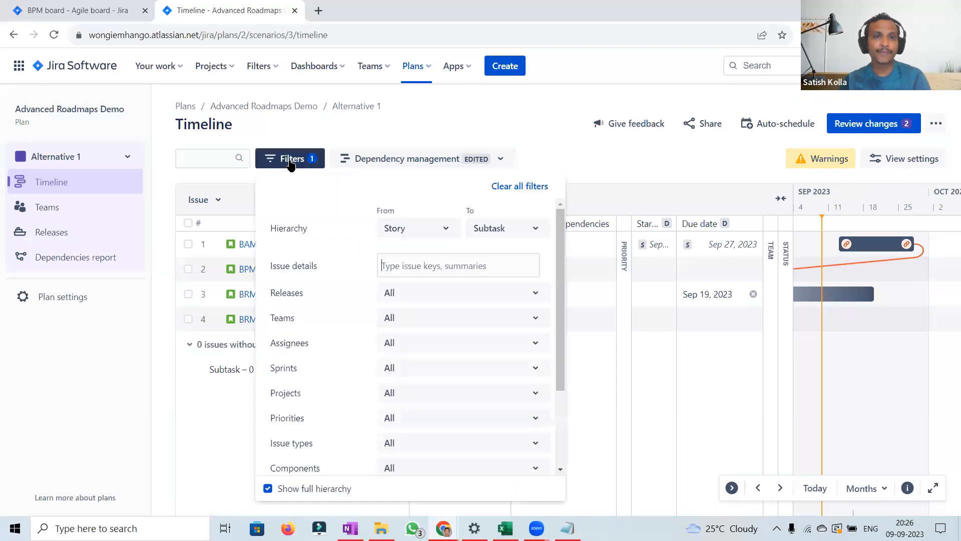
scroll(561, 451, down, 3)
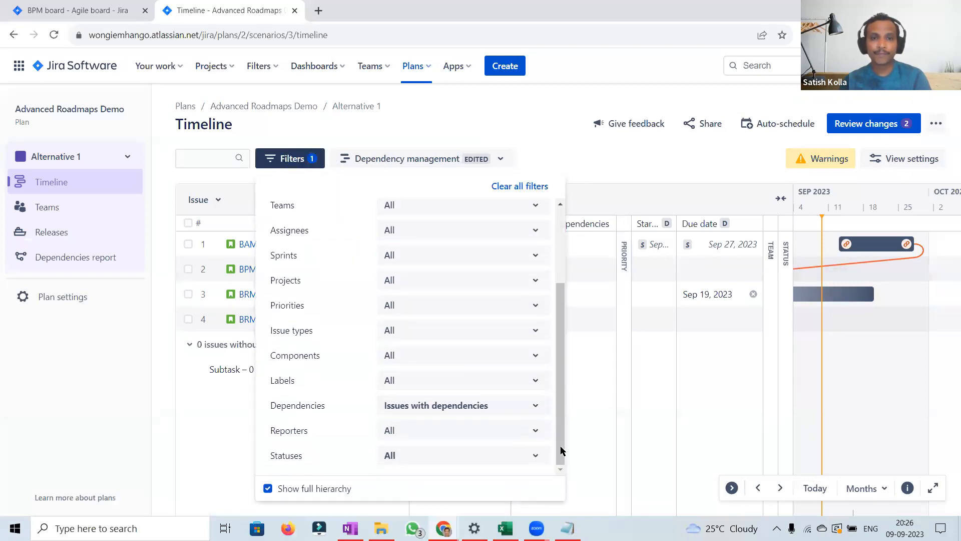
click(497, 407)
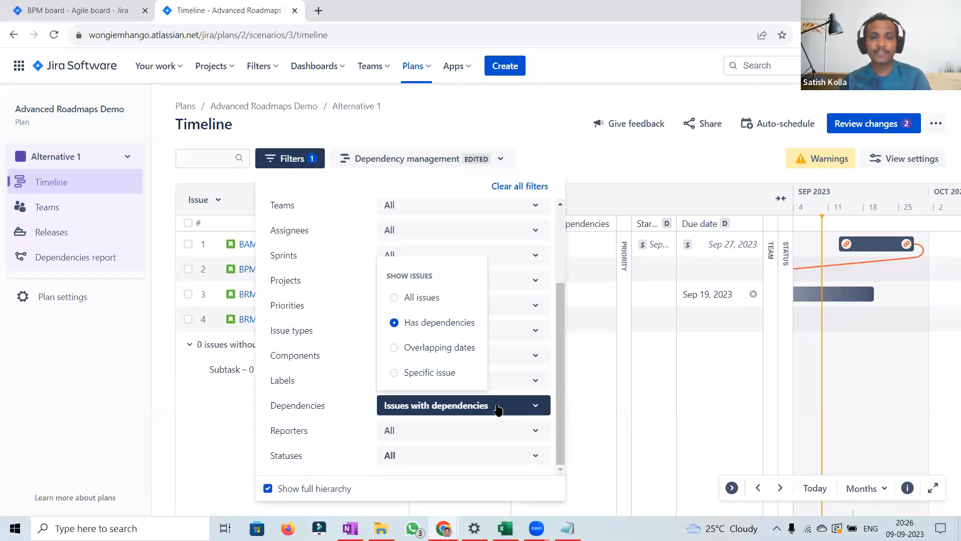
click(394, 299)
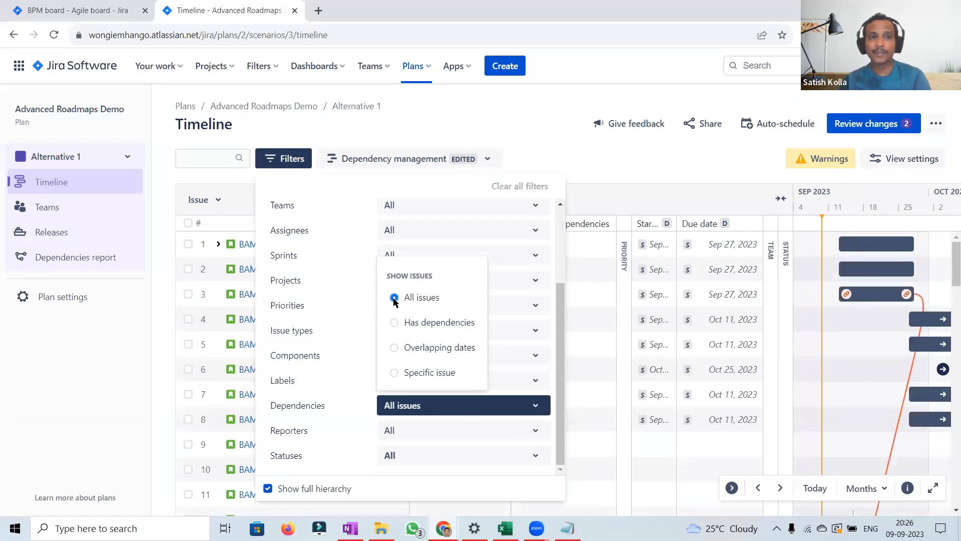
click(626, 158)
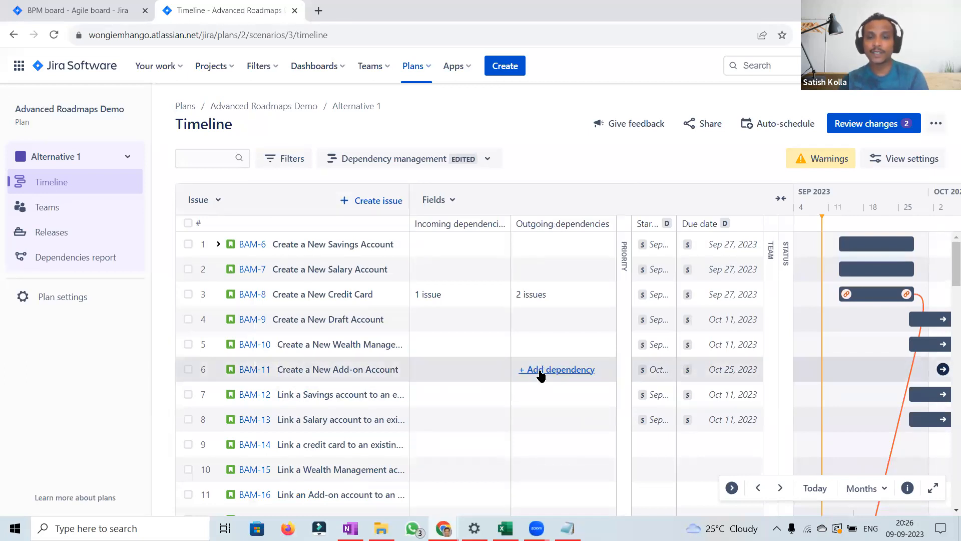
Step: Add a dependency so that BAM-11 blocks BPM-29
click(541, 374)
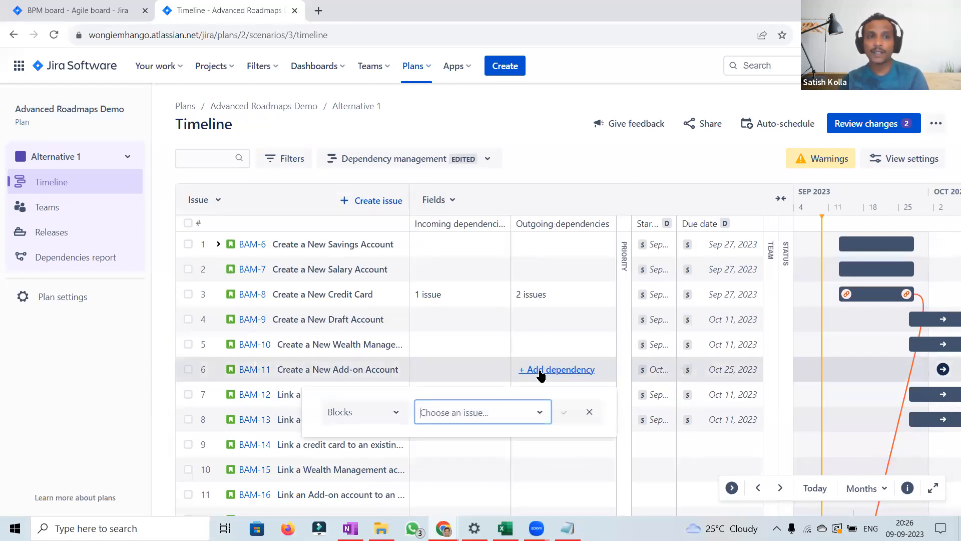
click(466, 411)
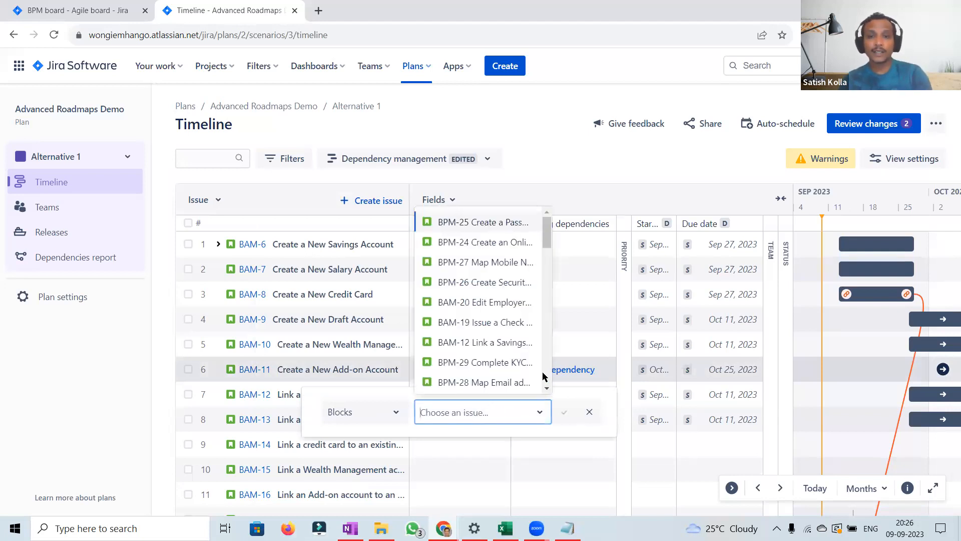
click(500, 365)
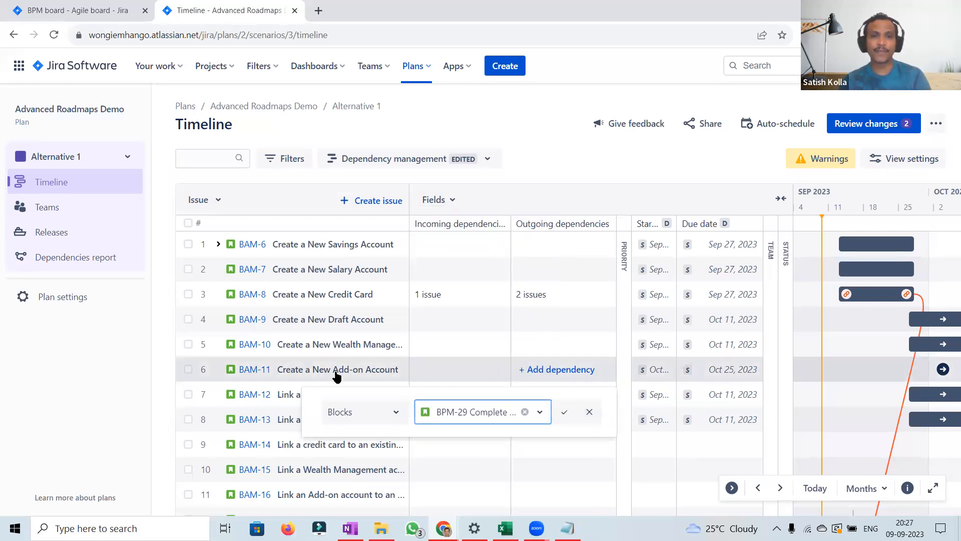
click(564, 416)
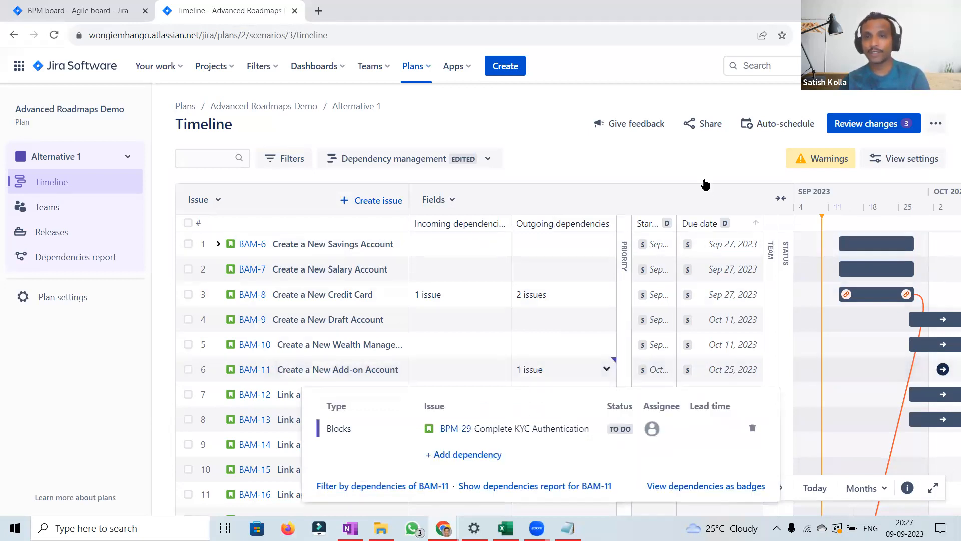
click(666, 161)
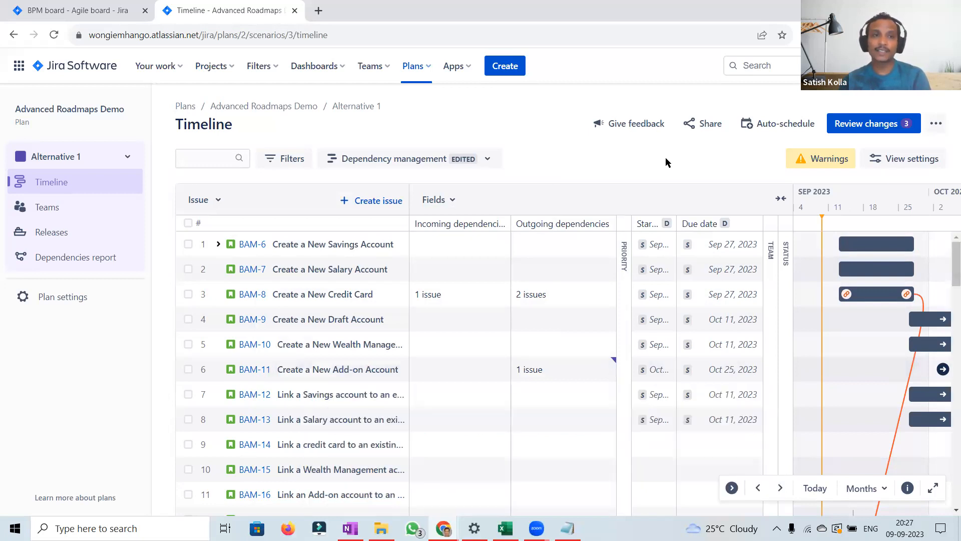
Step: In the dependencies report, filter by issue BPM-29, then clear the issue filter
click(89, 259)
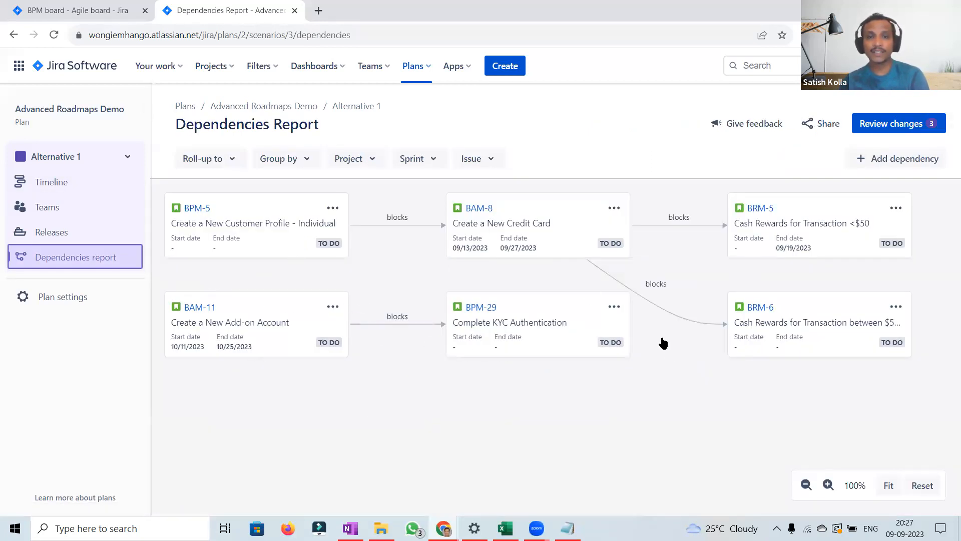
click(491, 169)
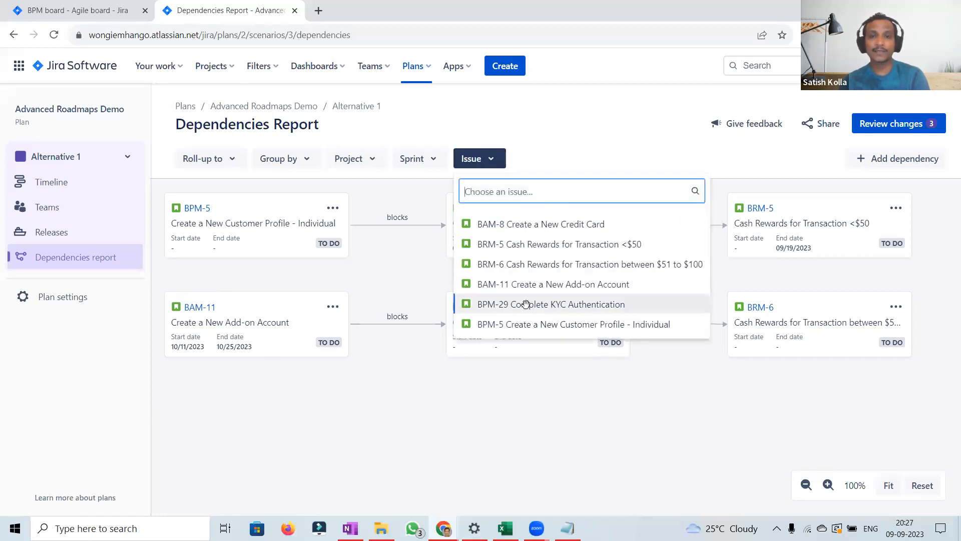
click(528, 306)
click(646, 336)
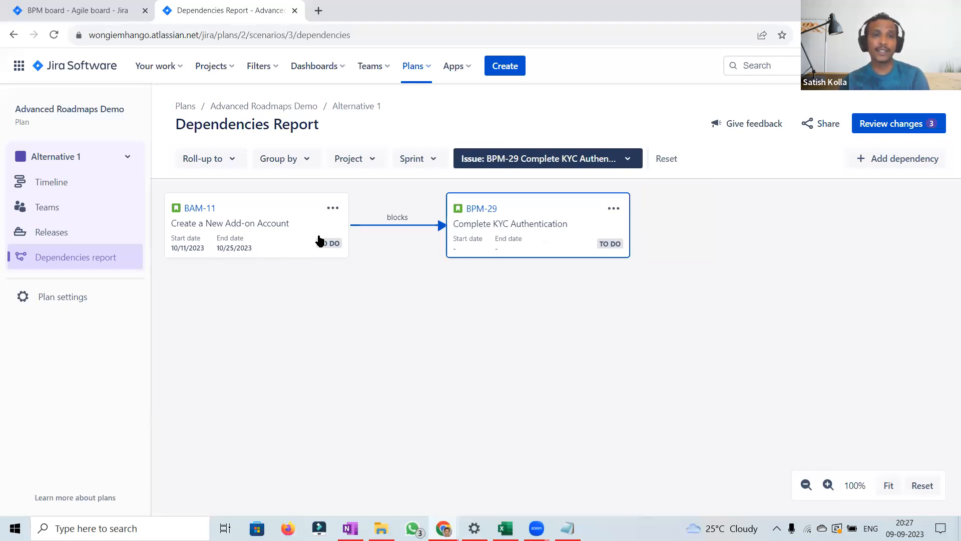
click(519, 163)
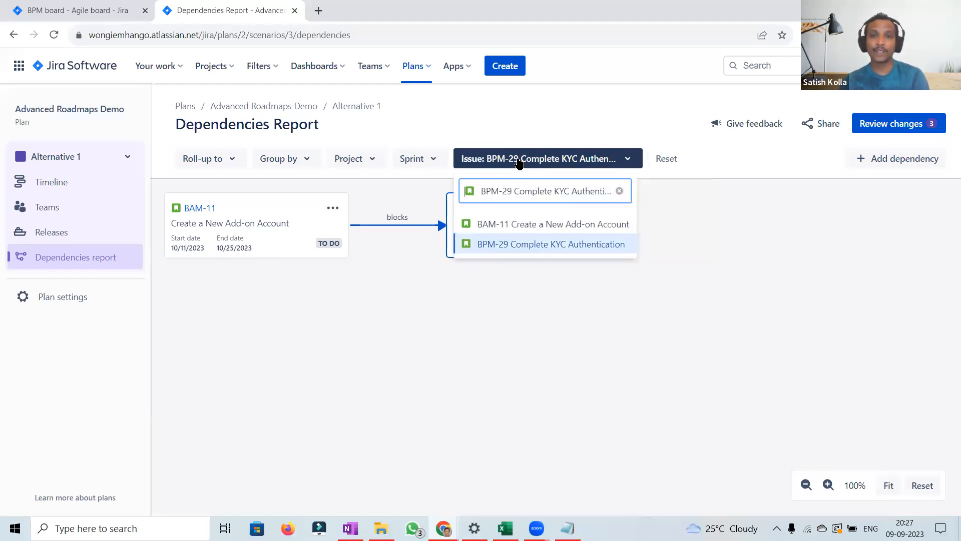
click(619, 191)
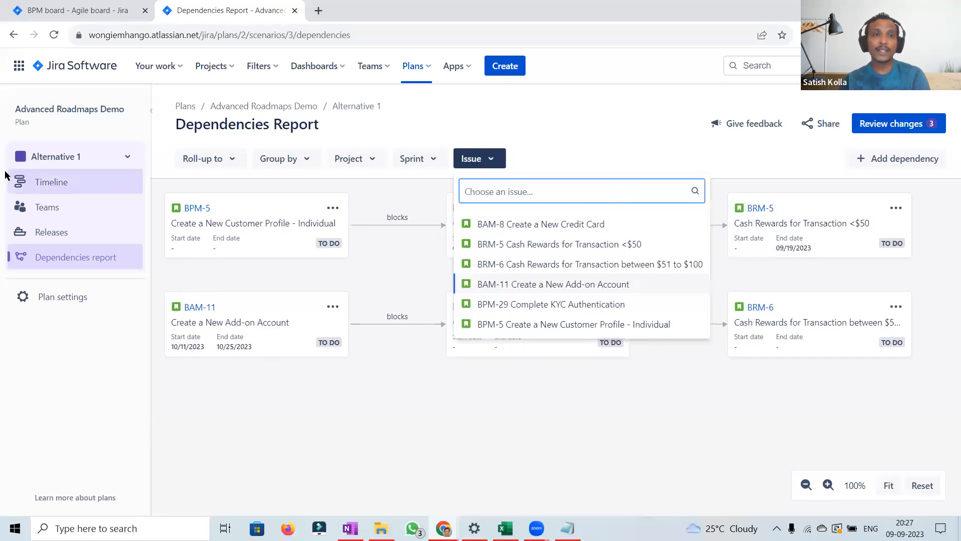
Step: Switch the plan to the Initial scenario and open its timeline
click(74, 167)
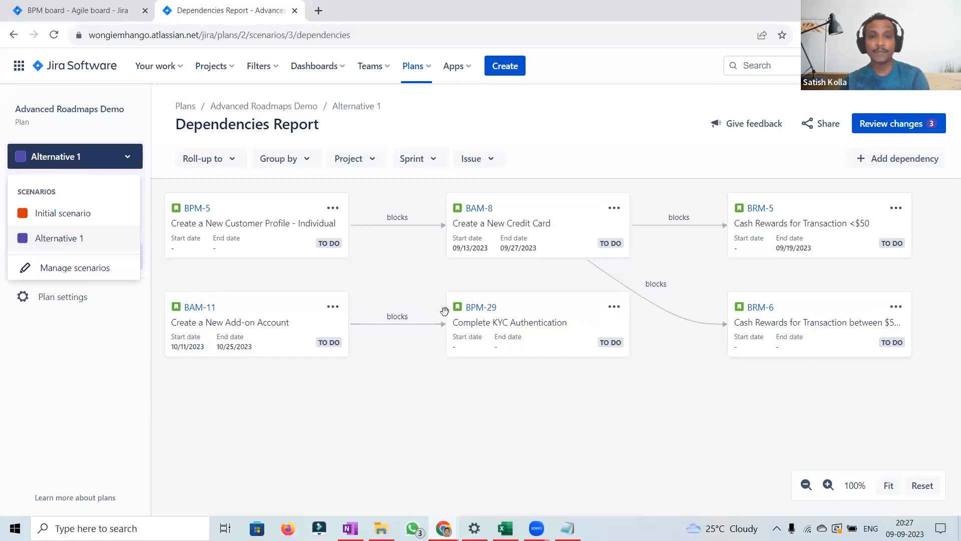
click(69, 215)
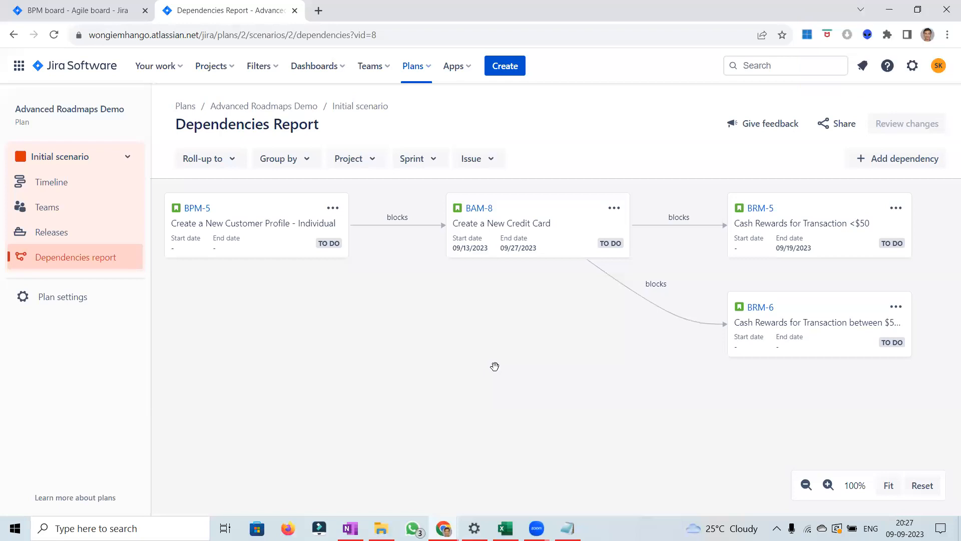
click(57, 180)
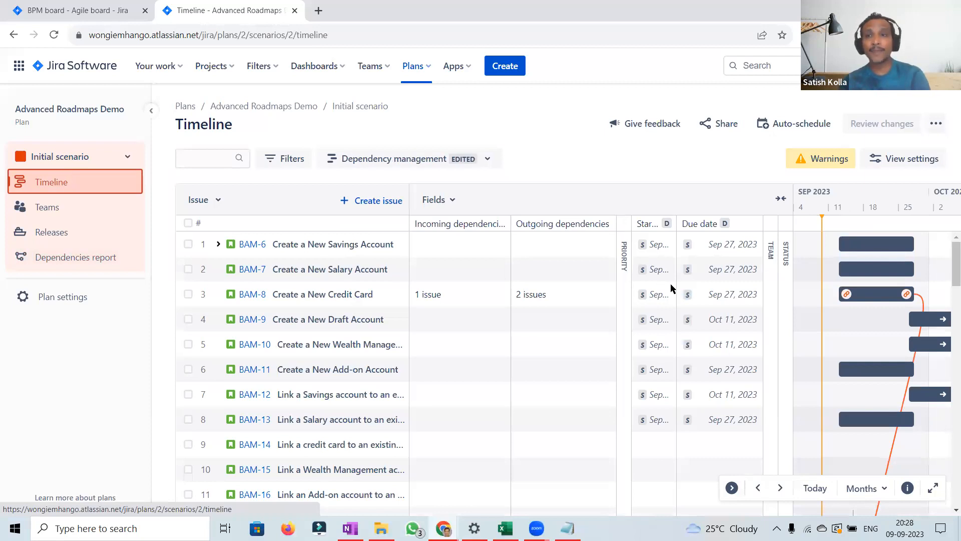
Step: Switch to the Sprint capacity management view and inspect BAM Sprint 1's capacity details
click(449, 161)
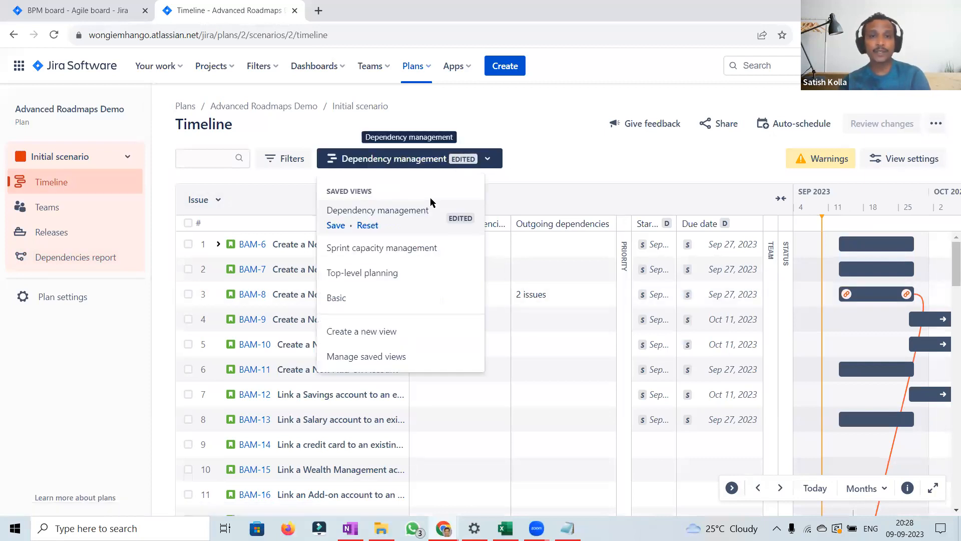
click(397, 247)
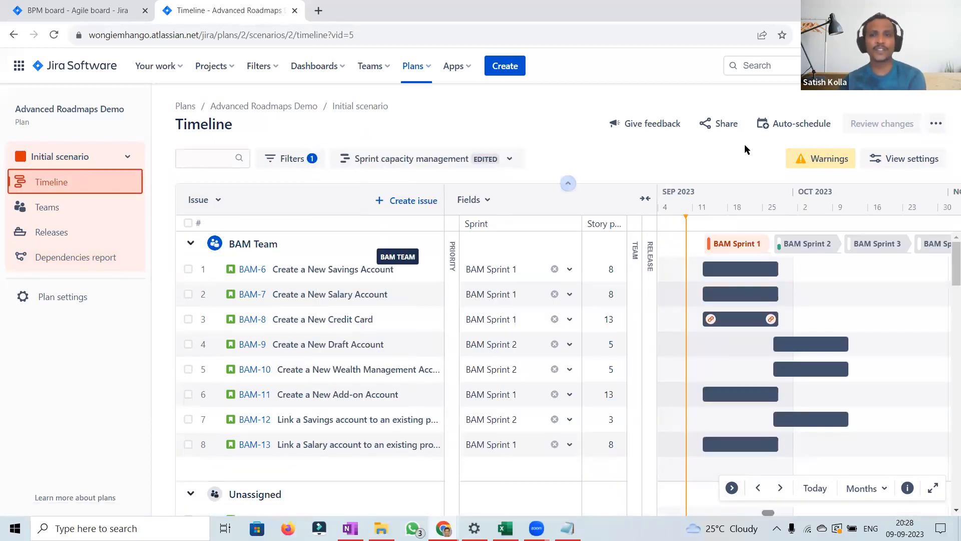
click(735, 247)
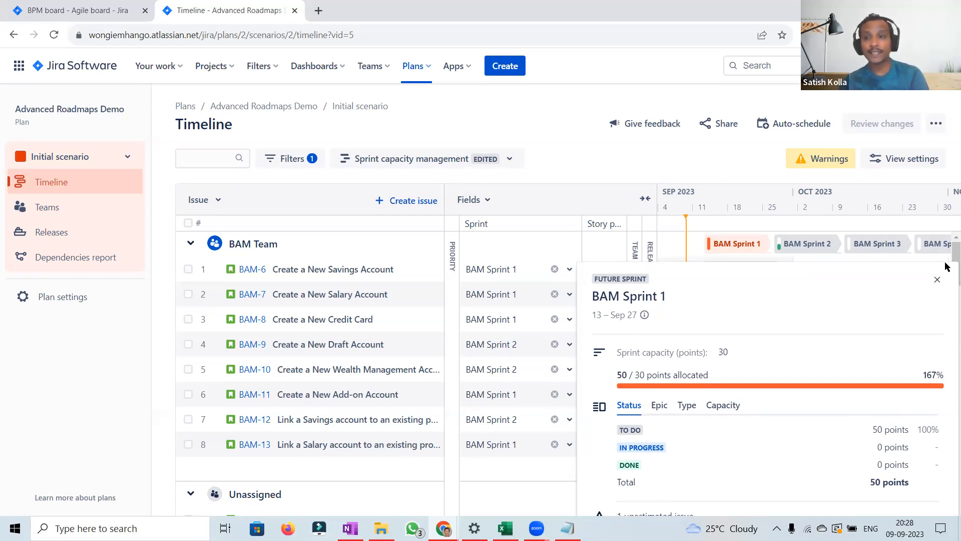
double_click(761, 236)
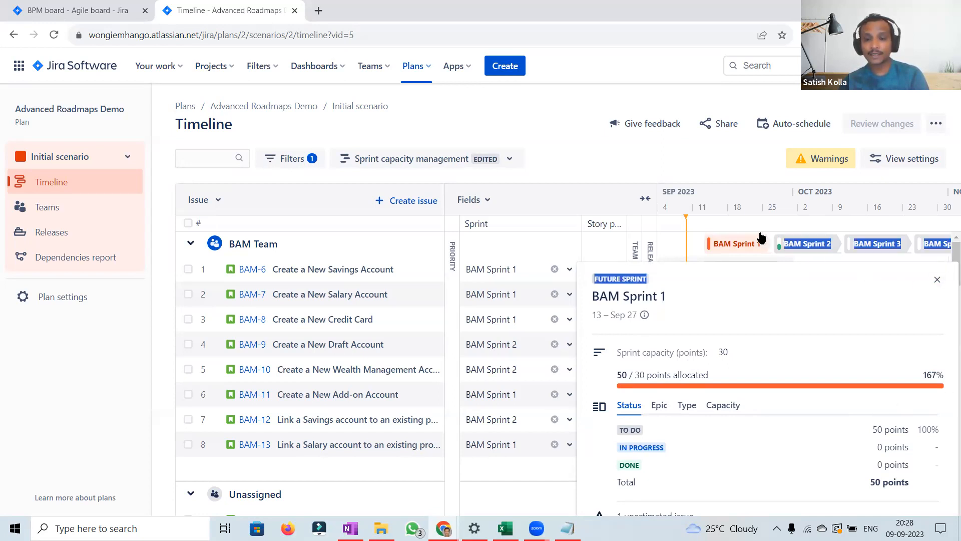
click(752, 243)
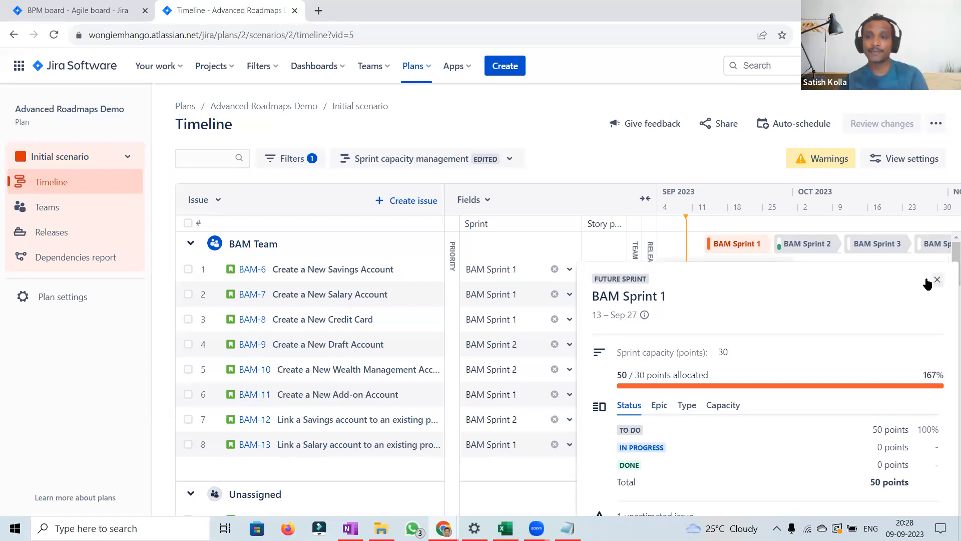
drag(595, 279, 658, 279)
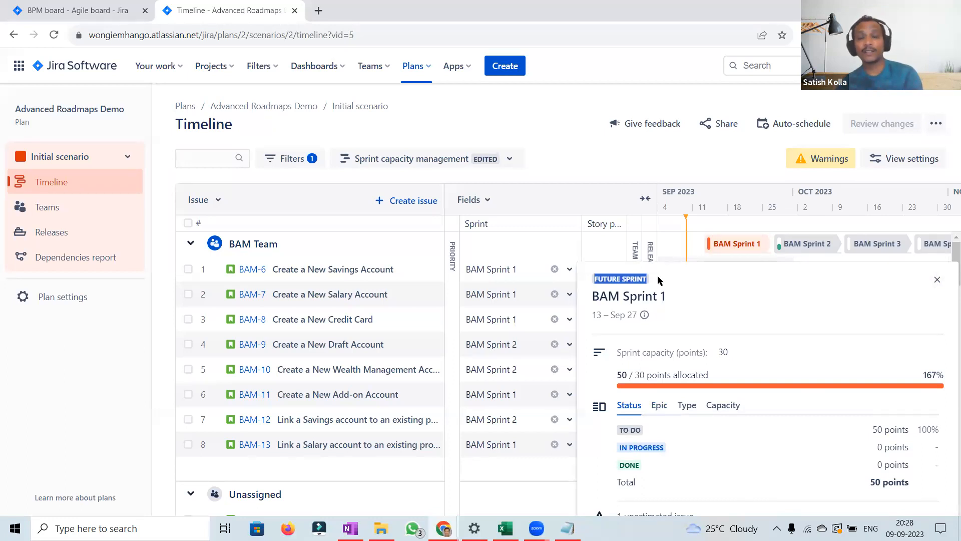
click(658, 279)
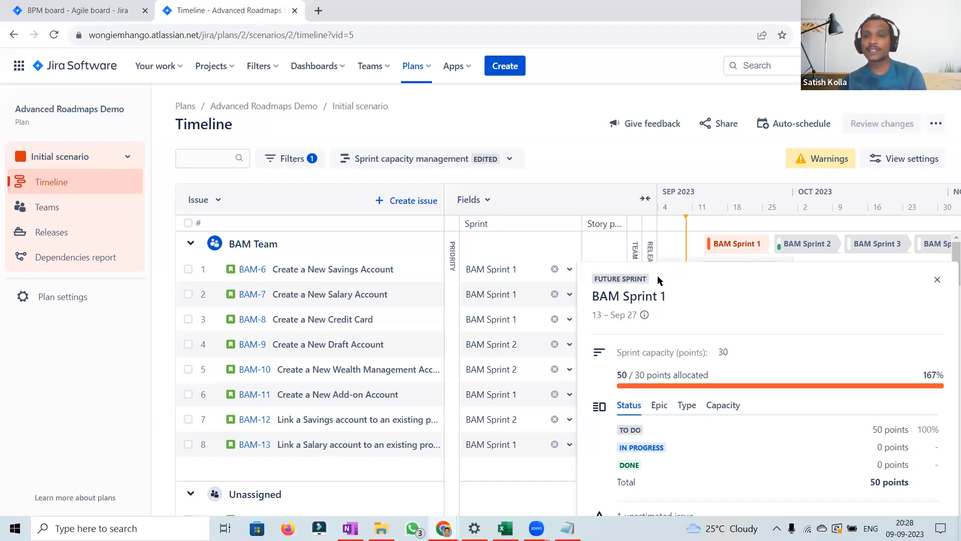
click(937, 281)
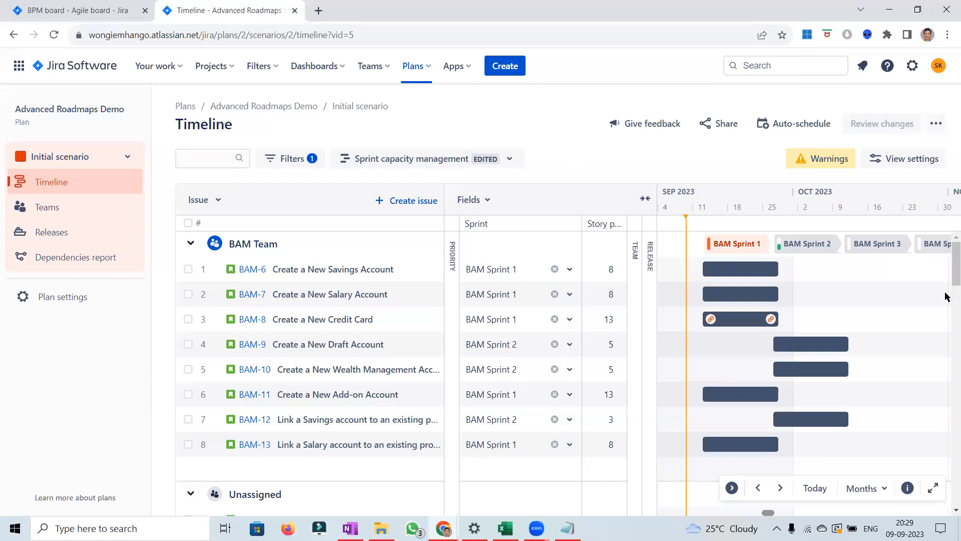
Step: Assign BPM-5 and BPM-7 to BPM Sprint 1 and BPM-6 to BPM Sprint 2
scroll(946, 297, down, 5)
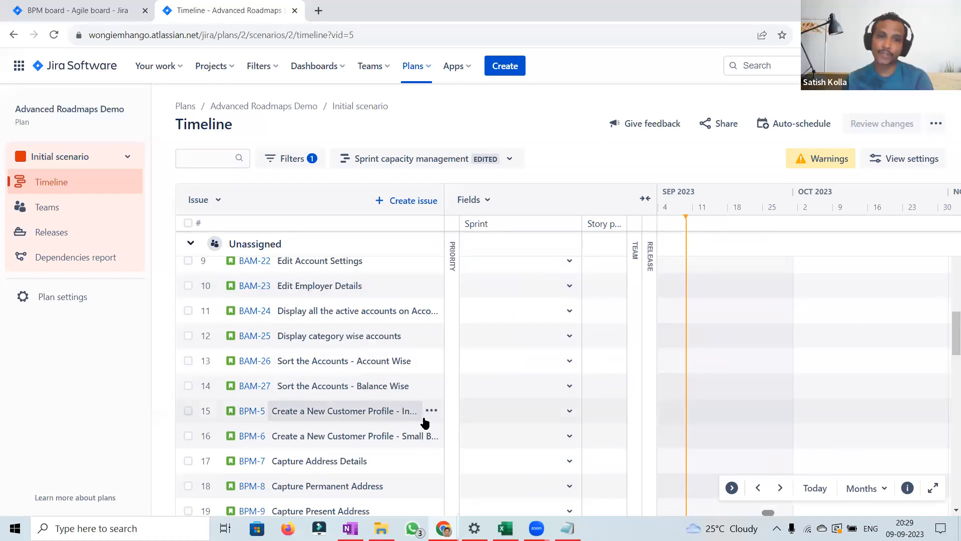
click(572, 414)
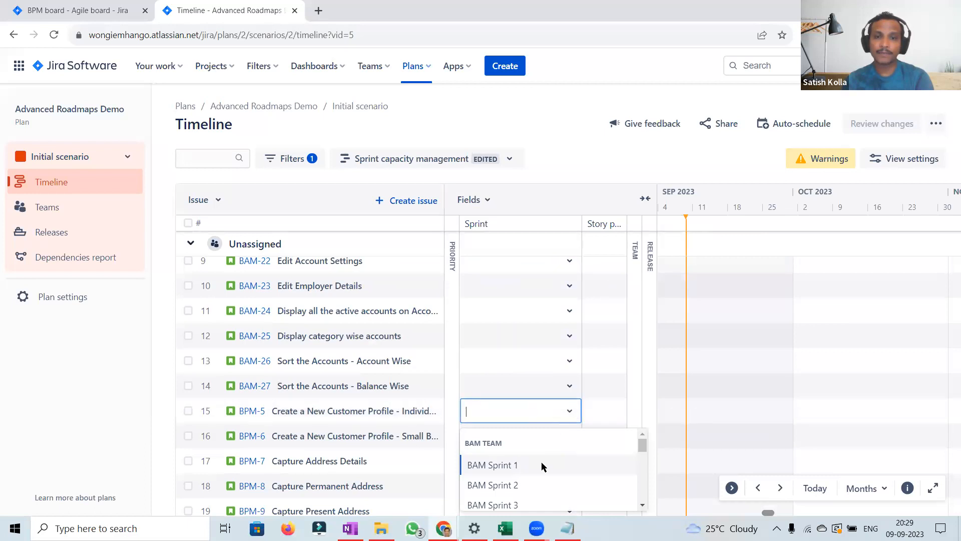
scroll(643, 473, down, 2)
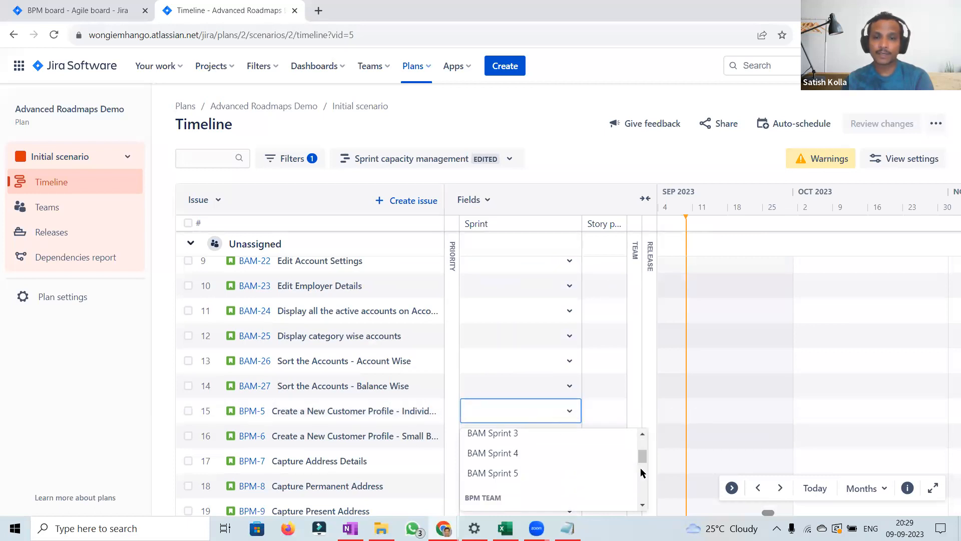
scroll(642, 473, down, 2)
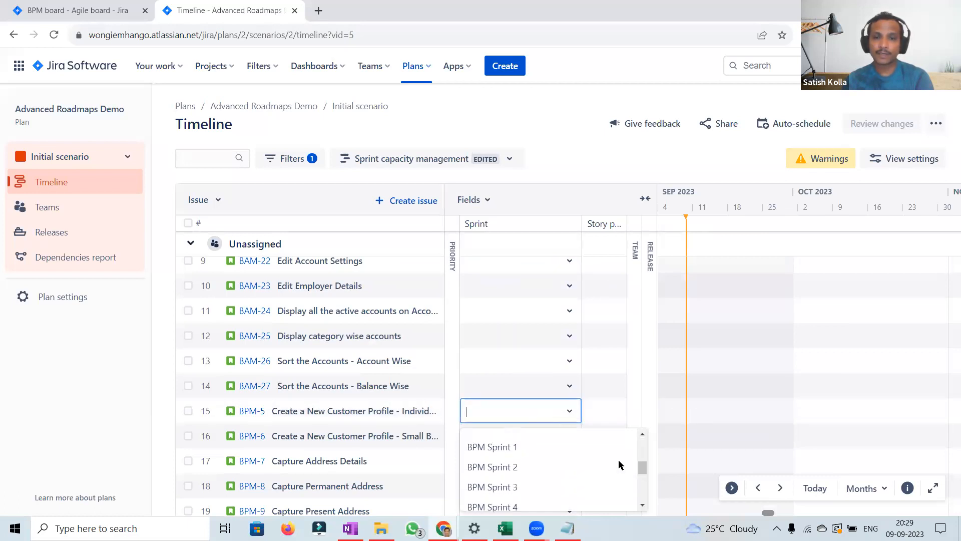
click(560, 443)
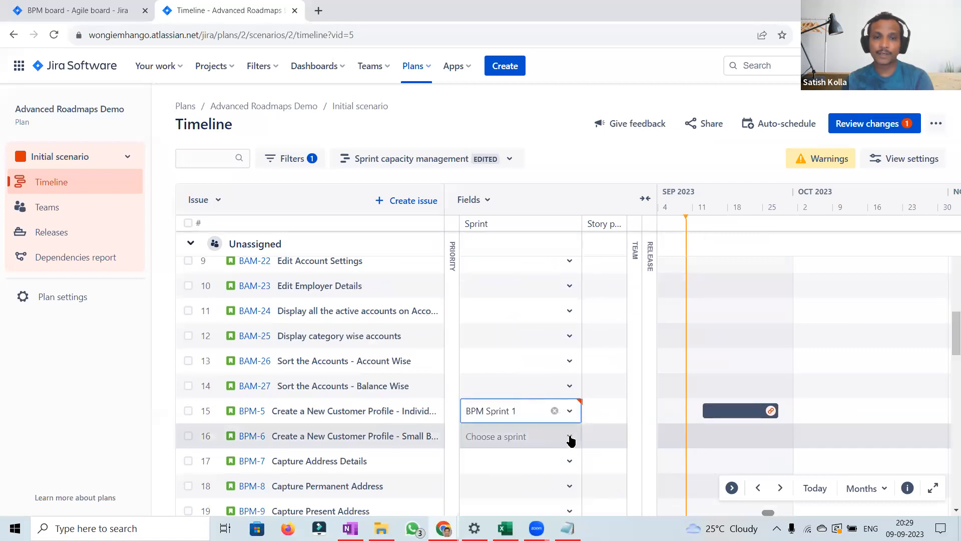
click(570, 437)
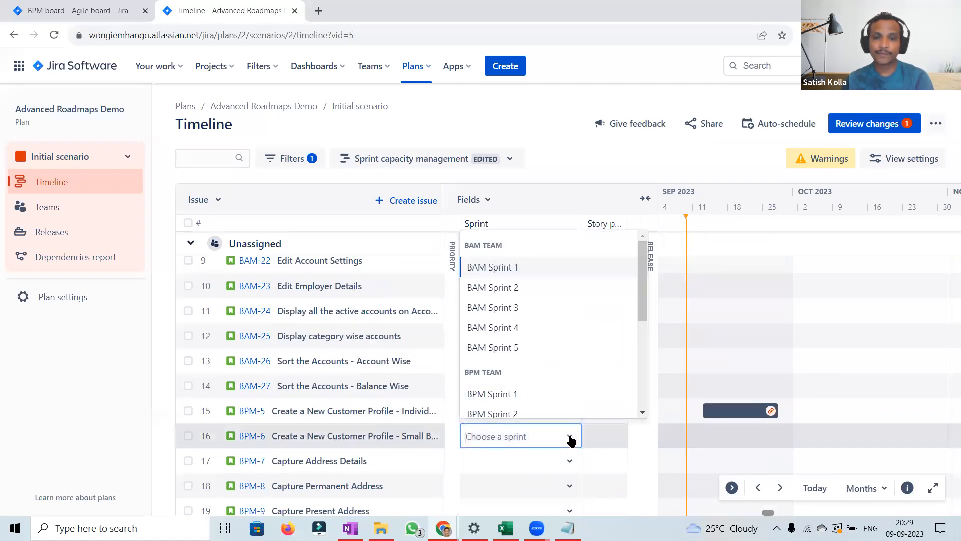
click(506, 414)
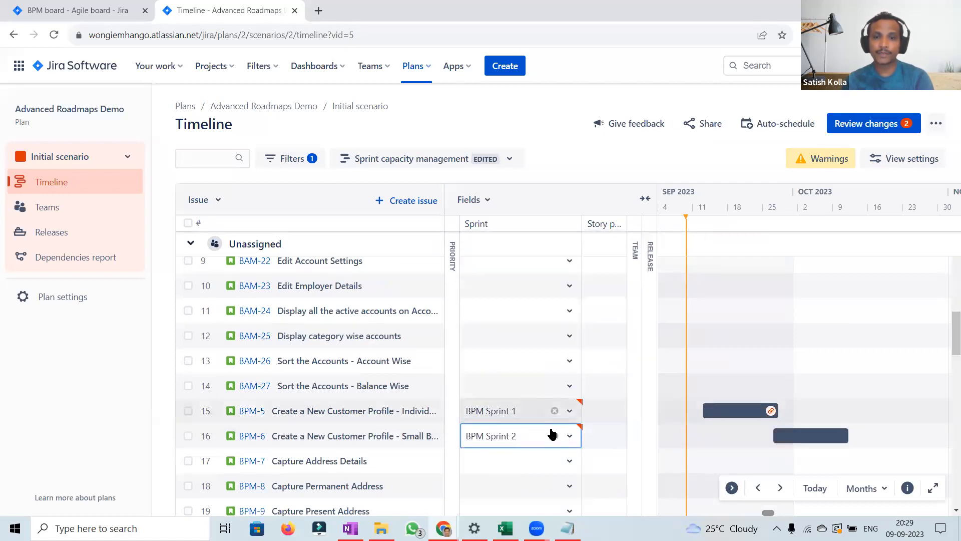
click(568, 461)
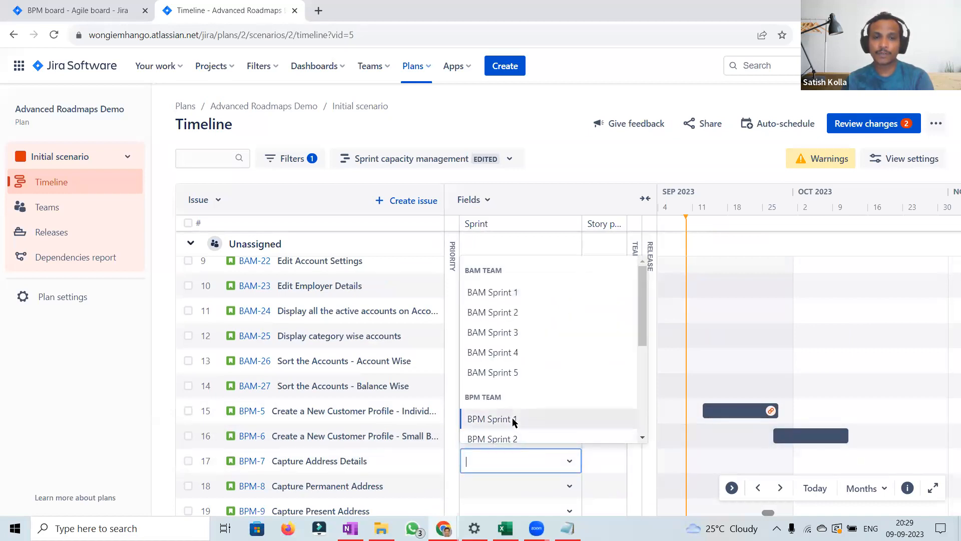
key(Return)
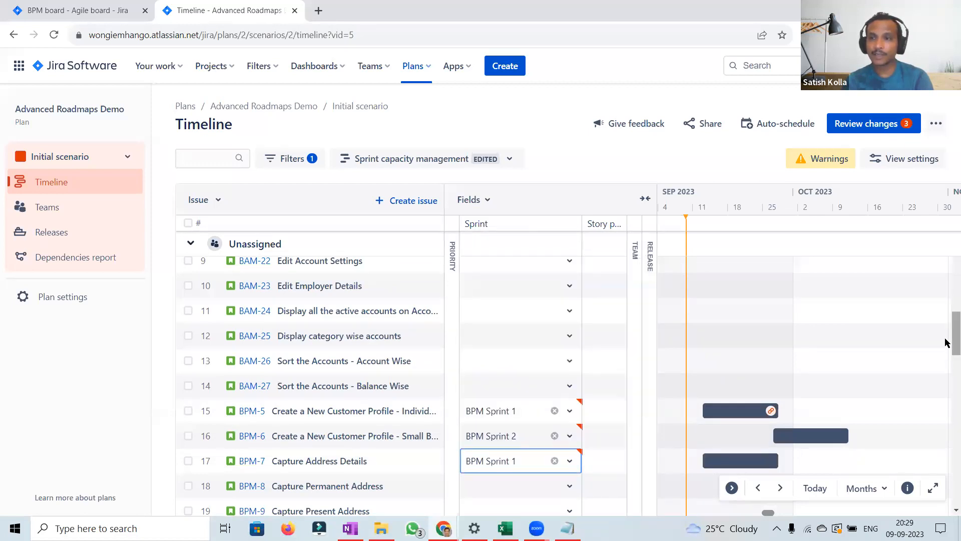
Step: Set story points for BPM-5, BPM-6 and BPM-7 to 5, 3 and 2
scroll(947, 356, down, 4)
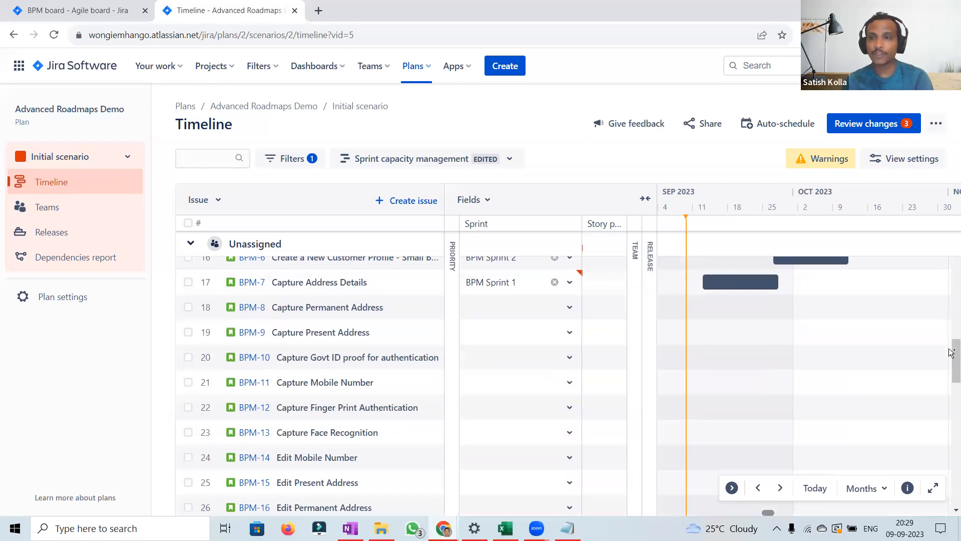
scroll(946, 341, up, 1)
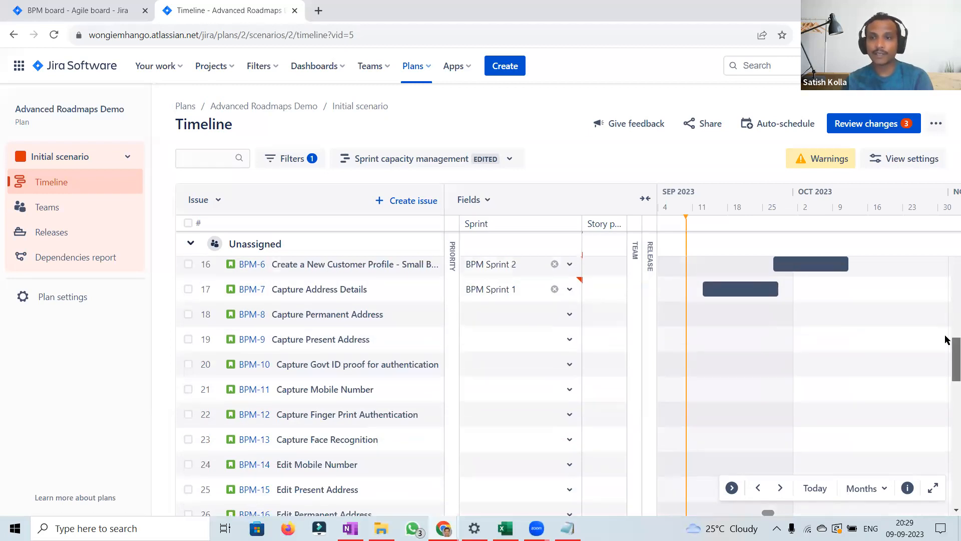
scroll(596, 378, up, 3)
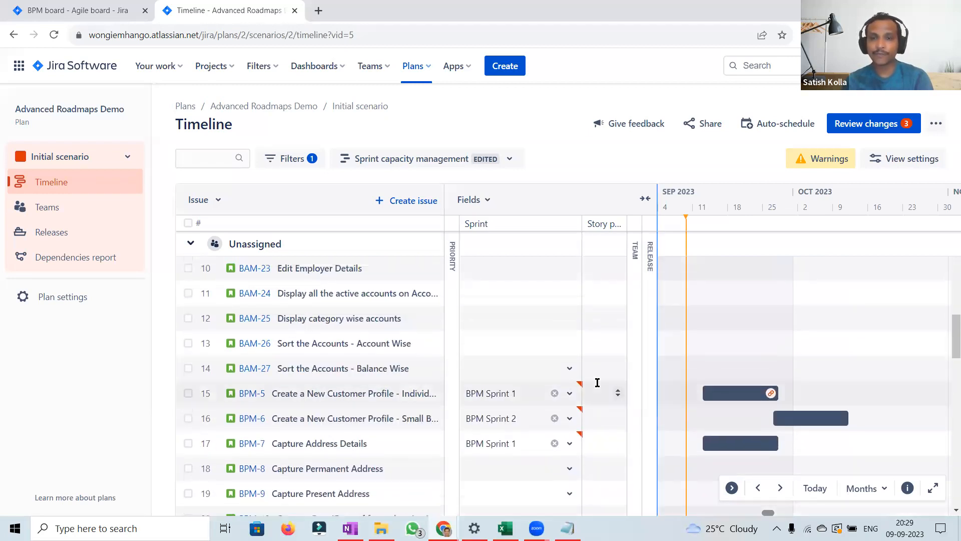
click(597, 394)
text(5)
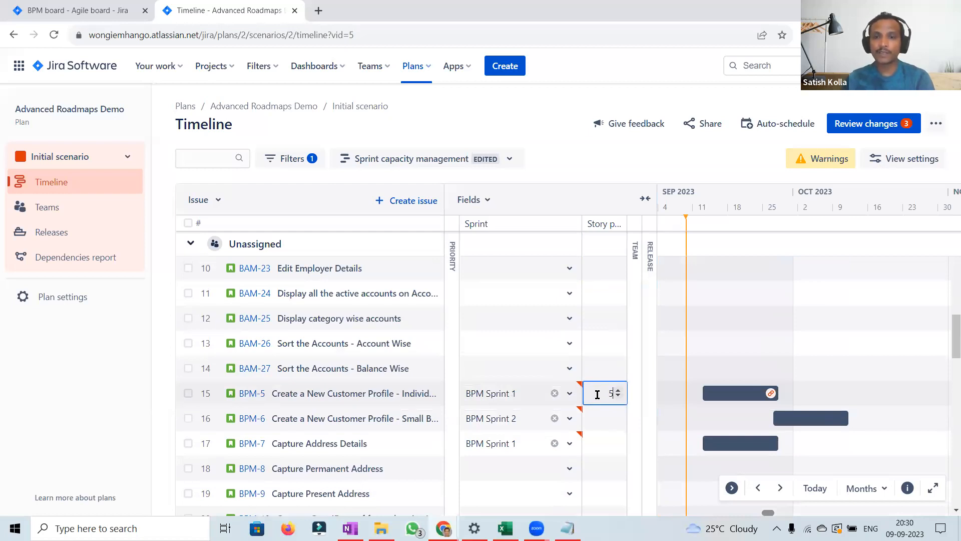
click(597, 415)
text(3)
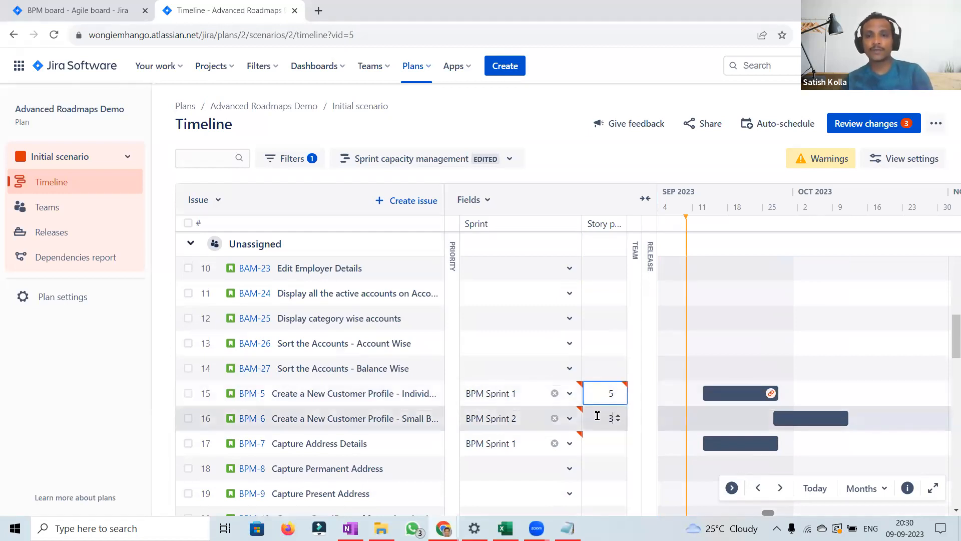
click(598, 440)
text(2)
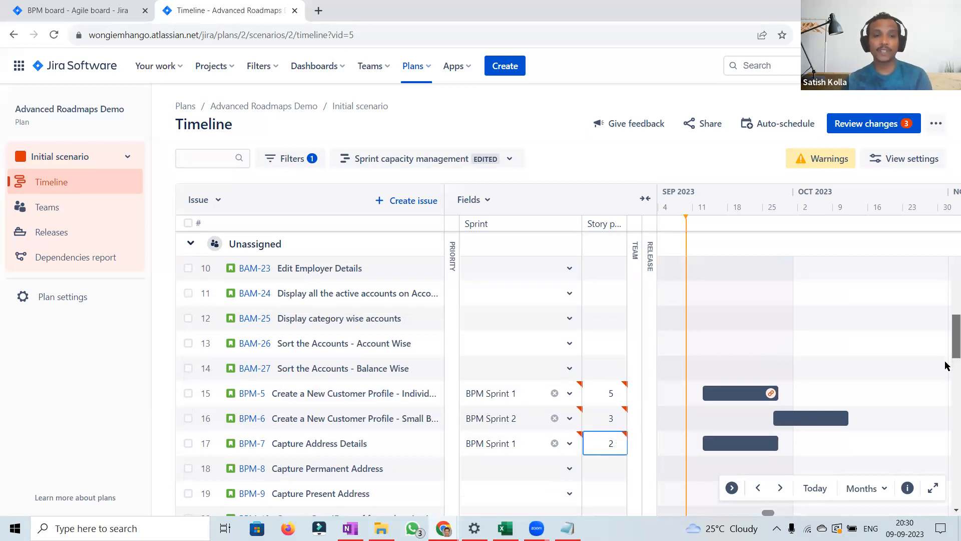
Step: Assign BRM-5 Cash Rewards for Transaction <$50 to BRM Sprint 1
scroll(948, 370, down, 1)
scroll(946, 390, down, 6)
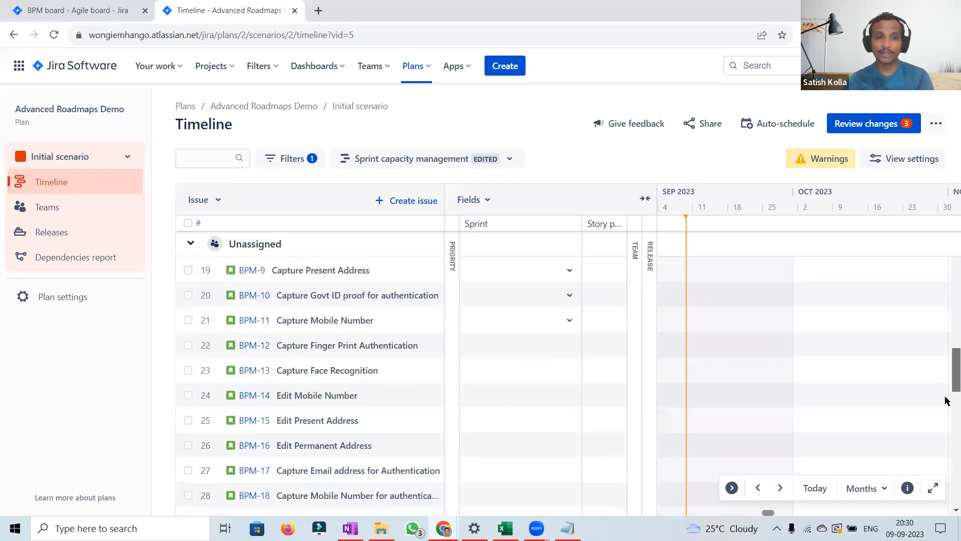
scroll(945, 428, down, 5)
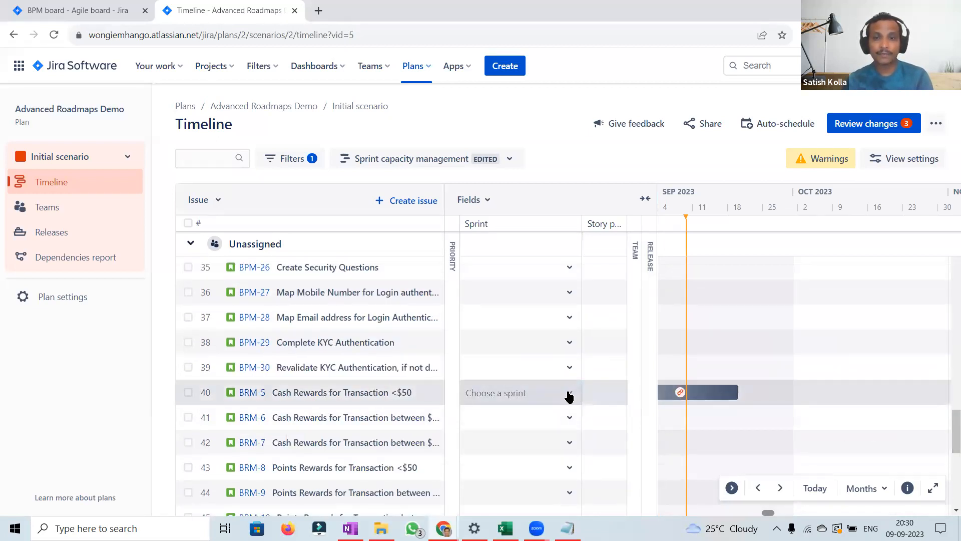
click(569, 397)
scroll(639, 465, down, 2)
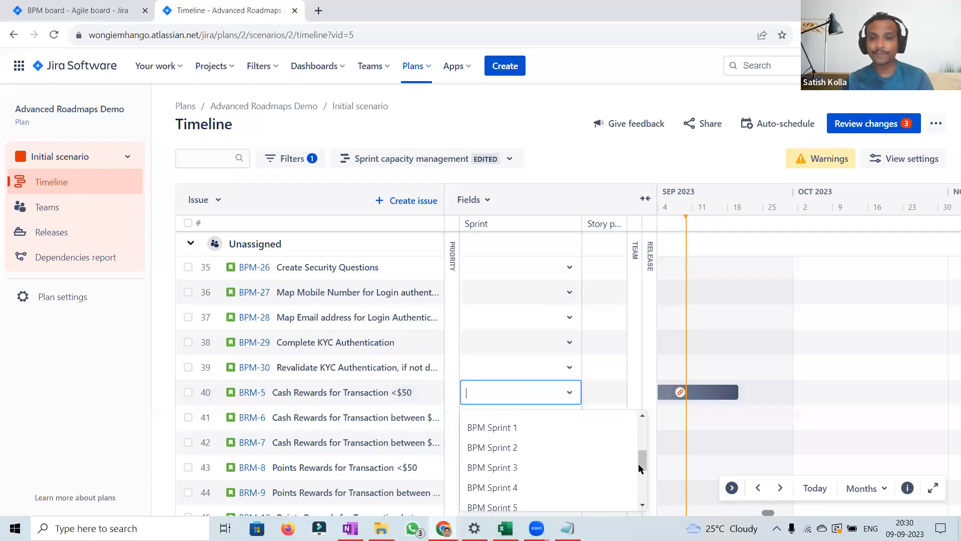
scroll(638, 464, down, 2)
scroll(643, 473, down, 1)
click(491, 461)
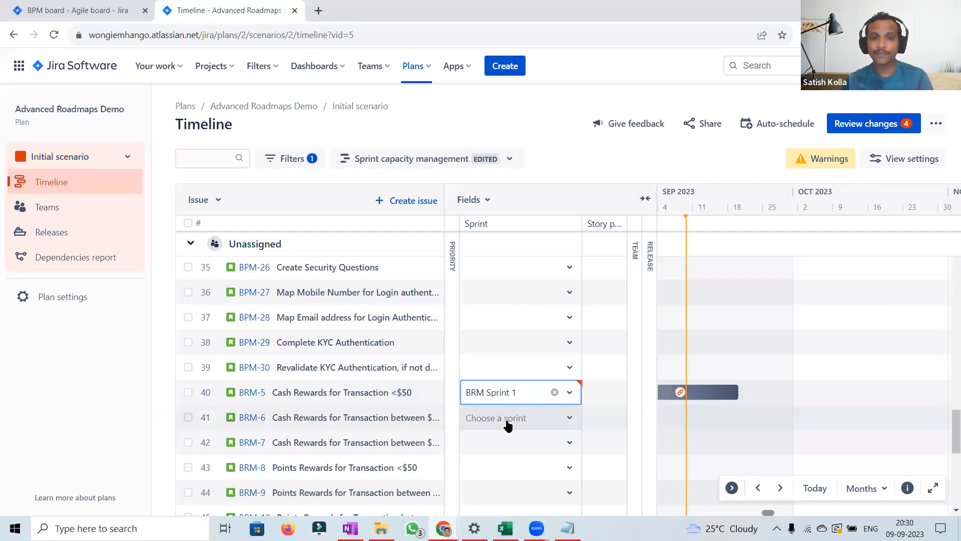
Step: Assign BRM-6 to BRM Sprint 2 and BRM-7 to BRM Sprint 1
click(508, 424)
scroll(644, 370, down, 3)
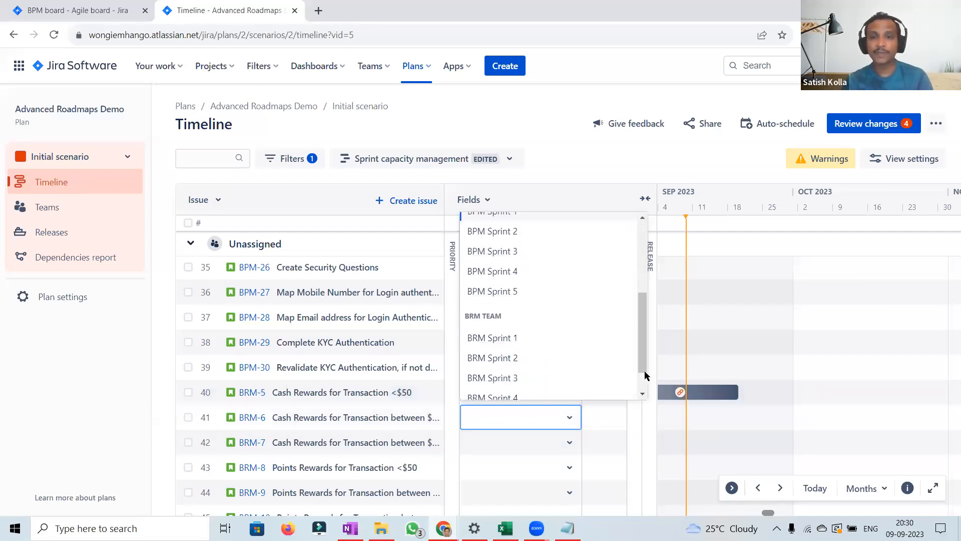
click(506, 358)
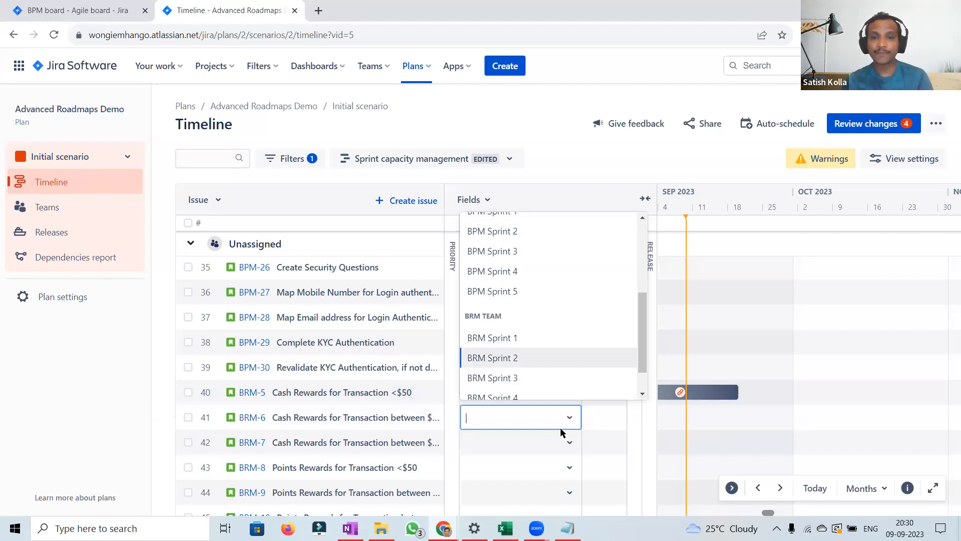
click(572, 445)
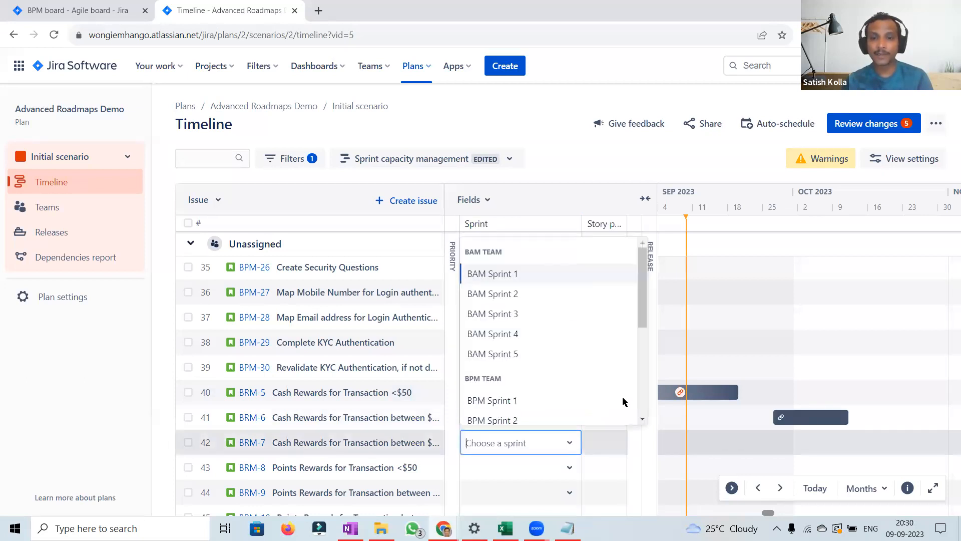
scroll(645, 399, down, 5)
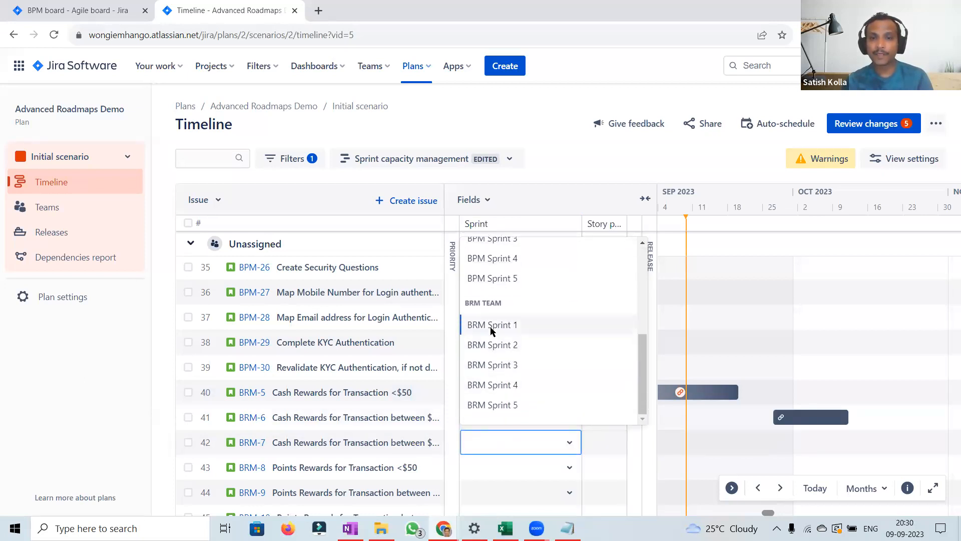
click(491, 327)
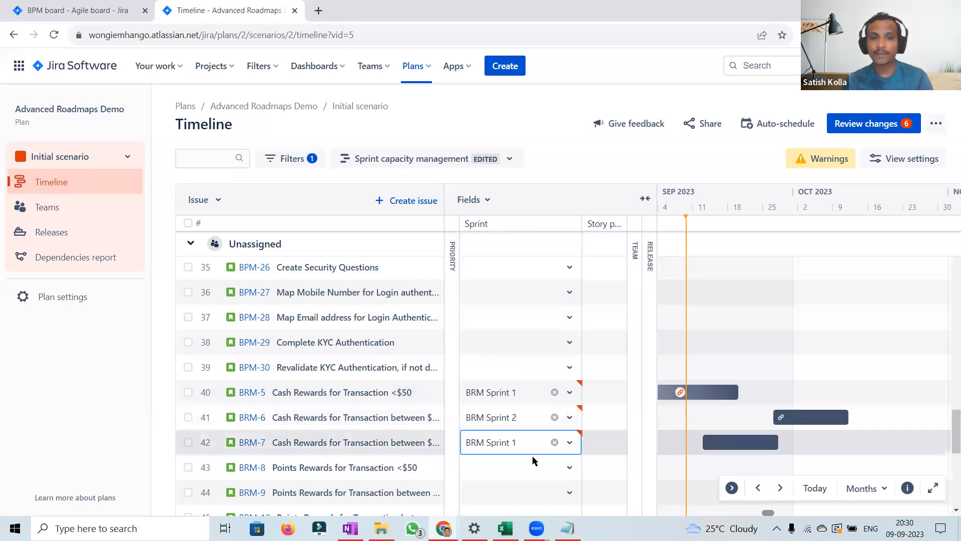
Step: Assign BRM-8 Points Rewards for Transaction <$50 to BRM Sprint 3
click(573, 469)
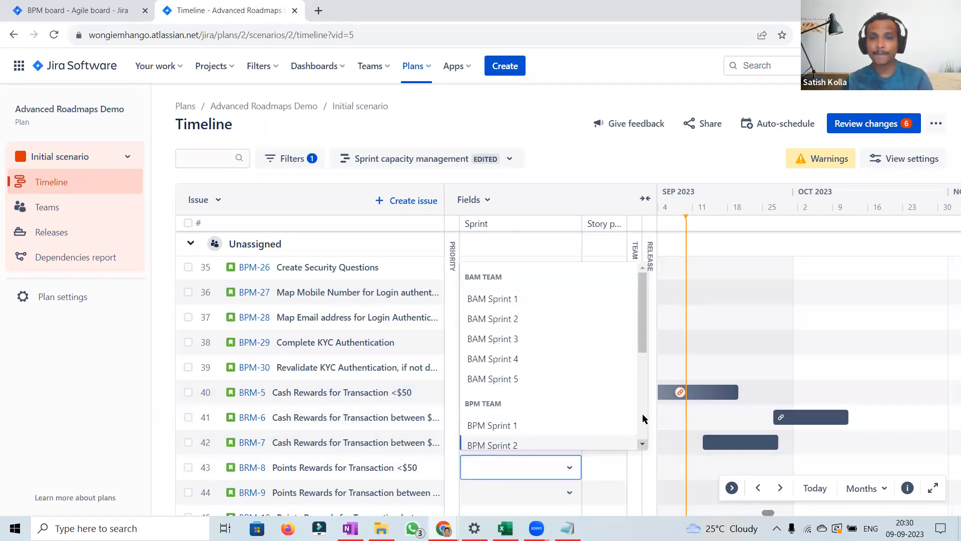
scroll(643, 420, down, 5)
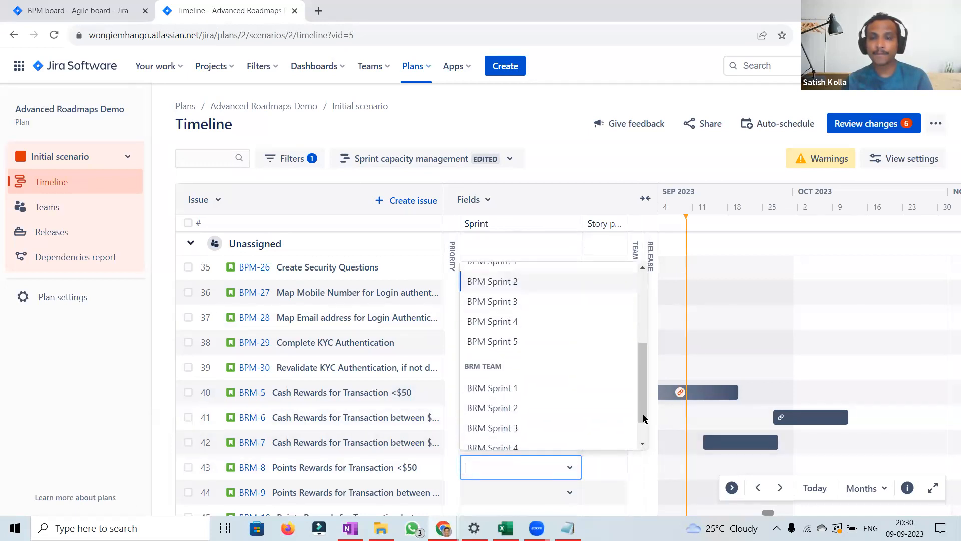
click(519, 428)
Step: Set story points for BRM-5, BRM-6, BRM-7 and BRM-8 to 3, 2, 2 and 2
click(597, 388)
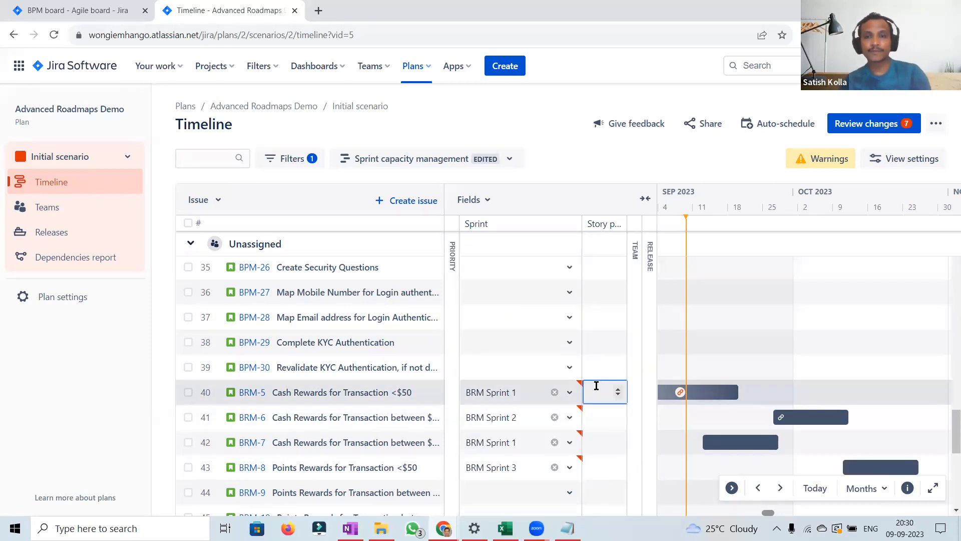
text(32)
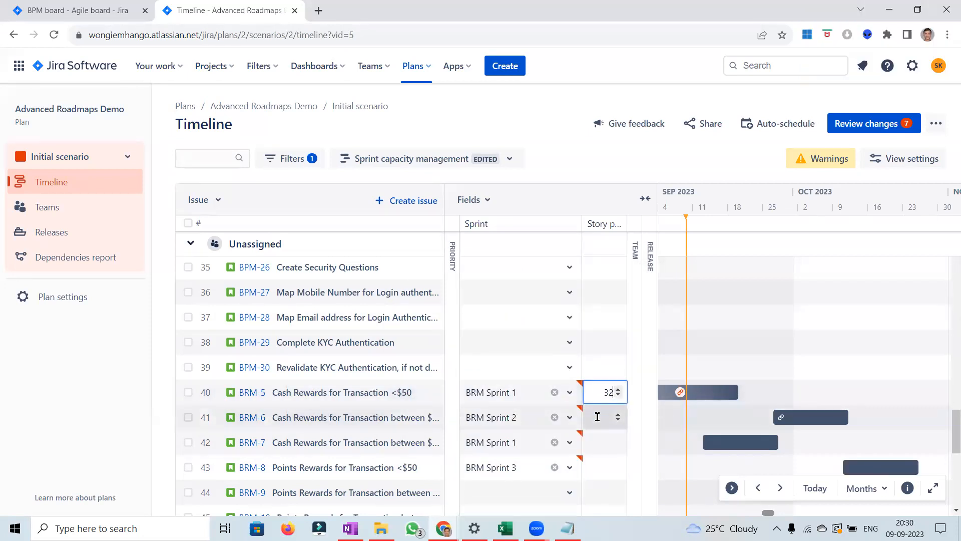
click(599, 439)
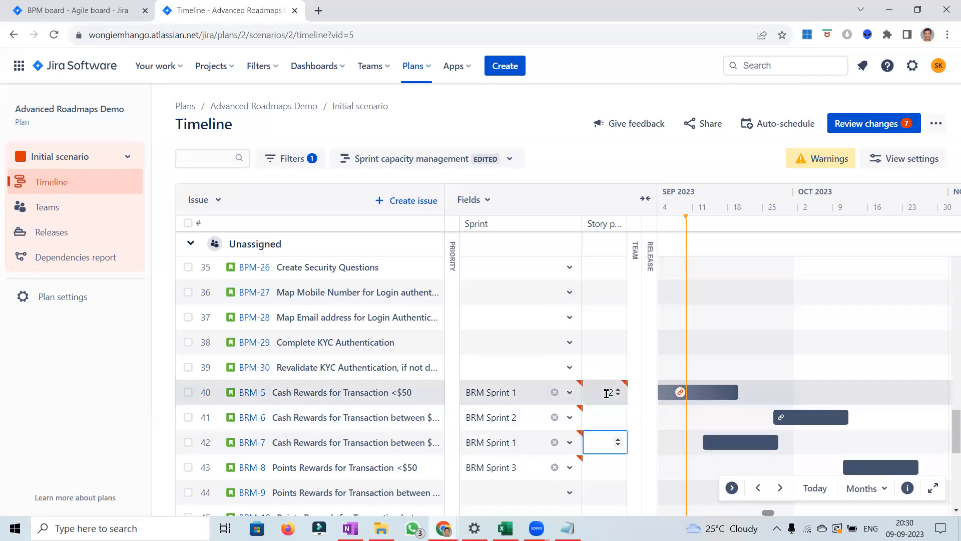
click(606, 394)
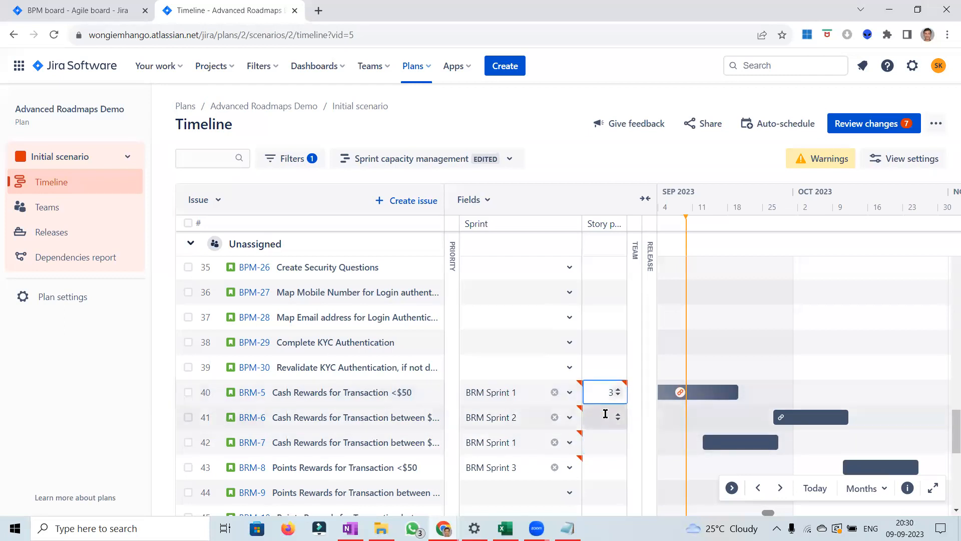
click(605, 414)
text(2)
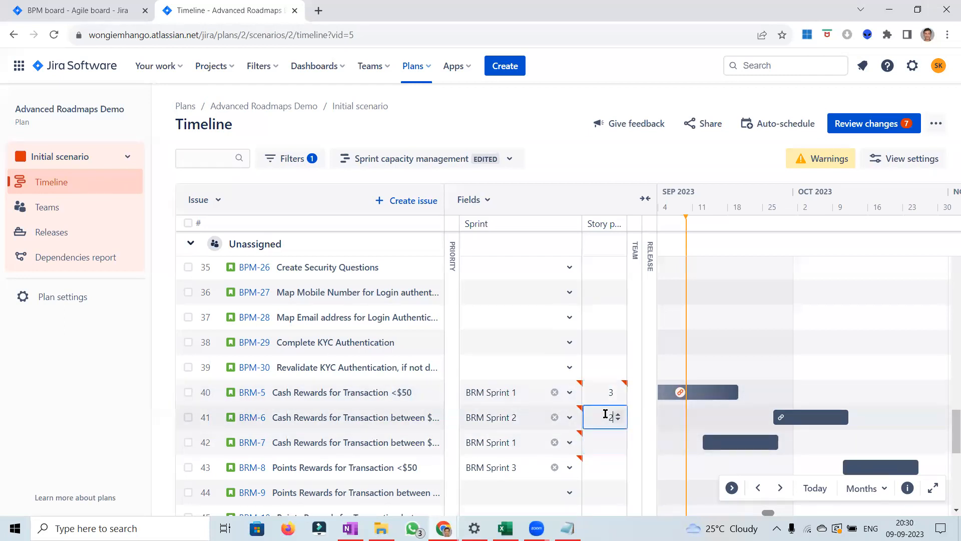
click(605, 440)
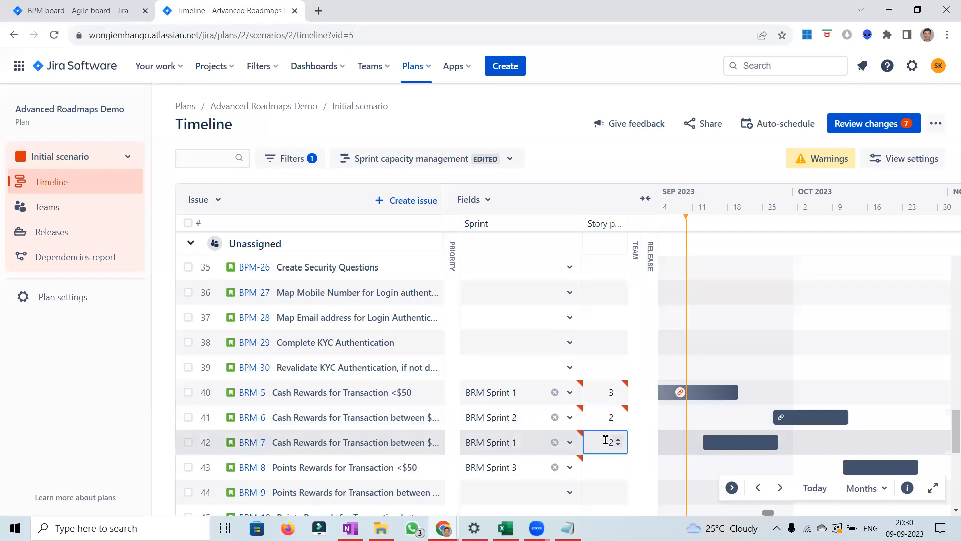
click(605, 465)
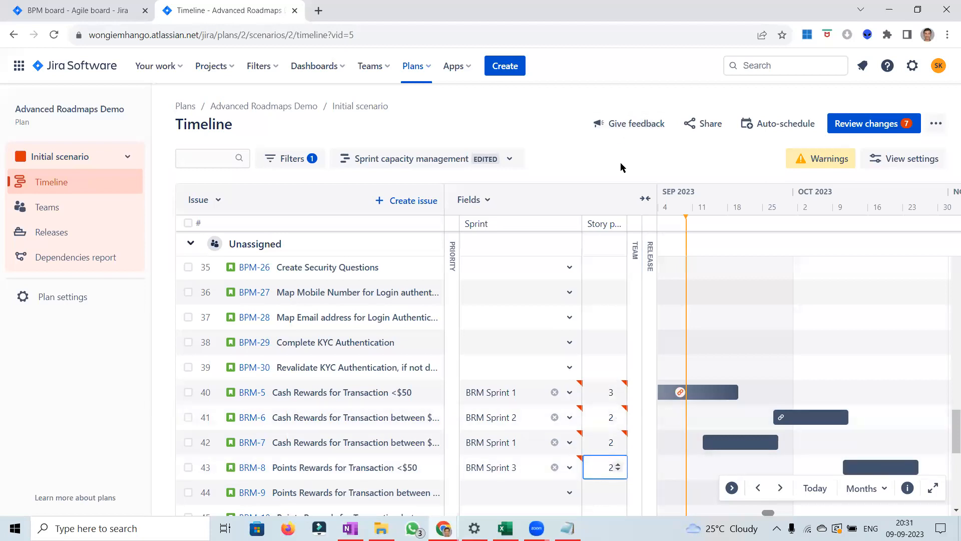
Step: Review the plan's changes and save all selected changes in Jira with update notifications
click(866, 129)
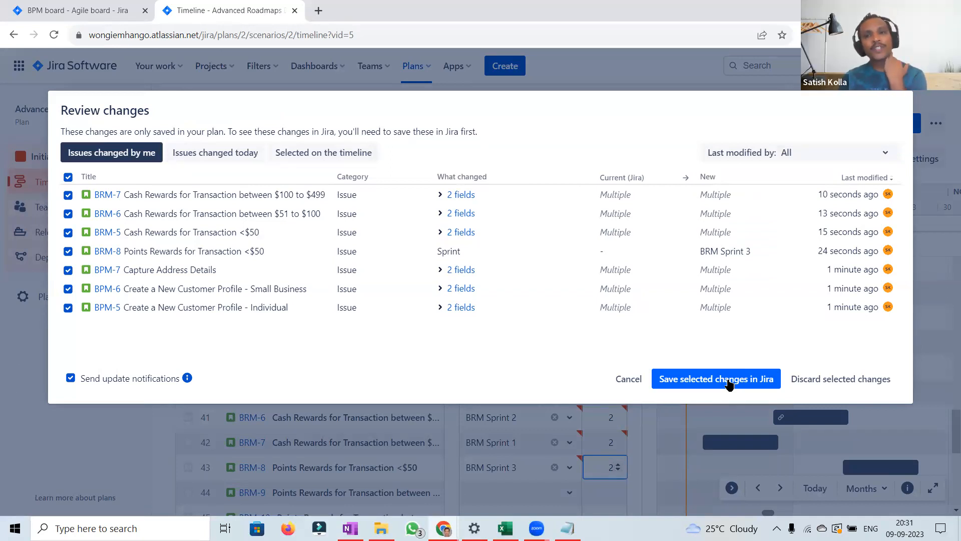
click(729, 384)
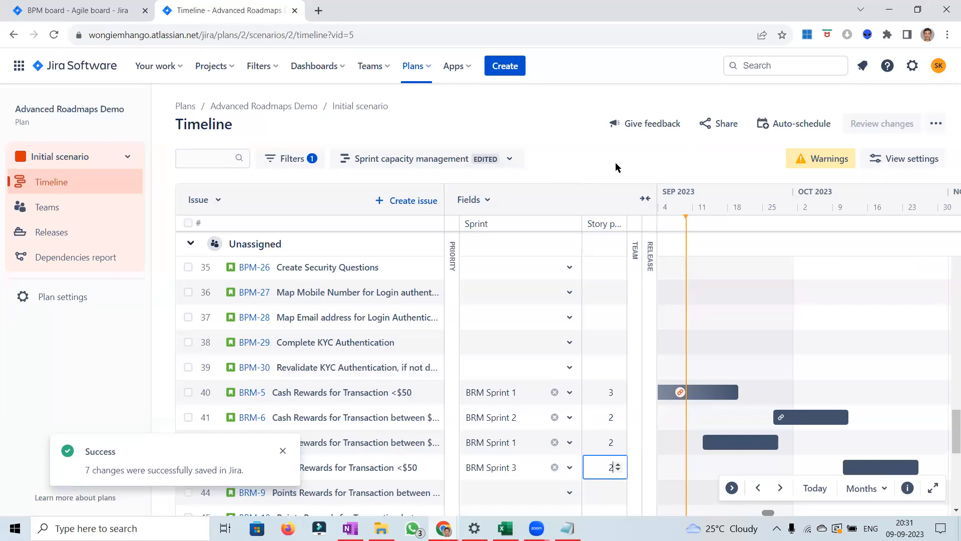
click(616, 163)
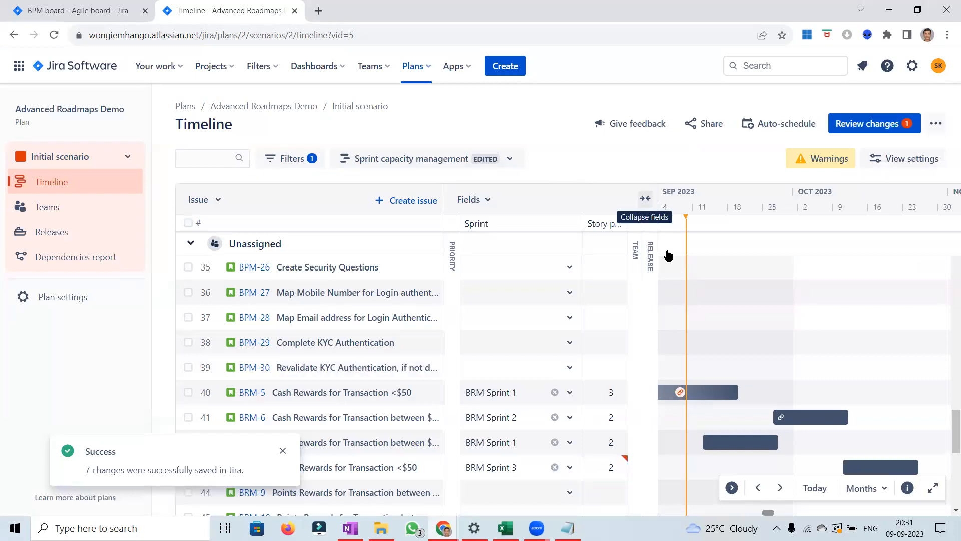
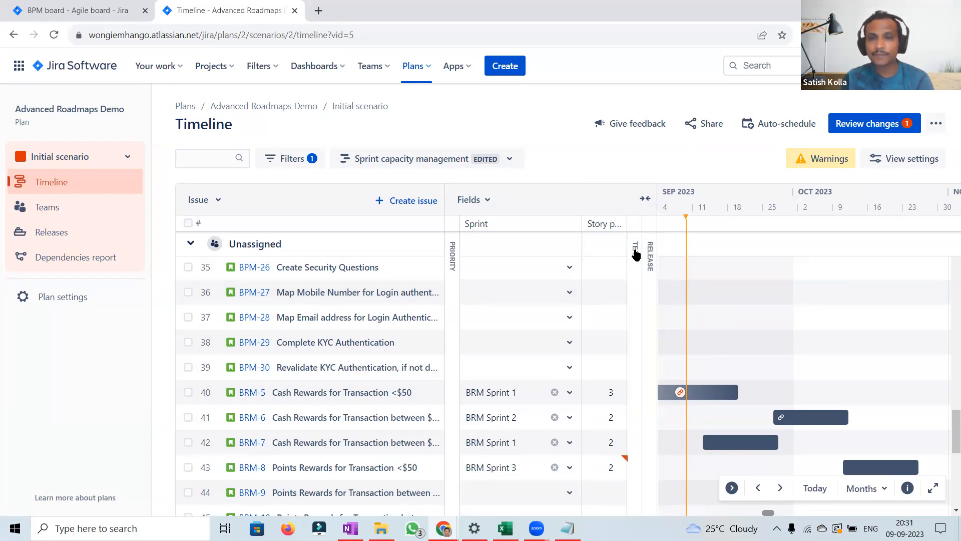
Step: Expand the Team column and assign BRM-5 Cash Rewards for Transaction <$50 to BRM Team
drag(697, 251, 714, 361)
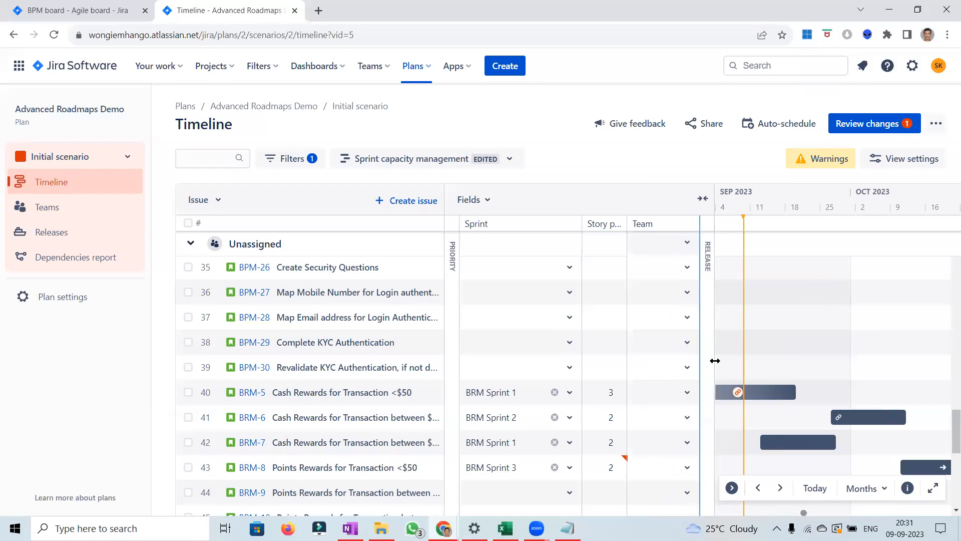
click(688, 394)
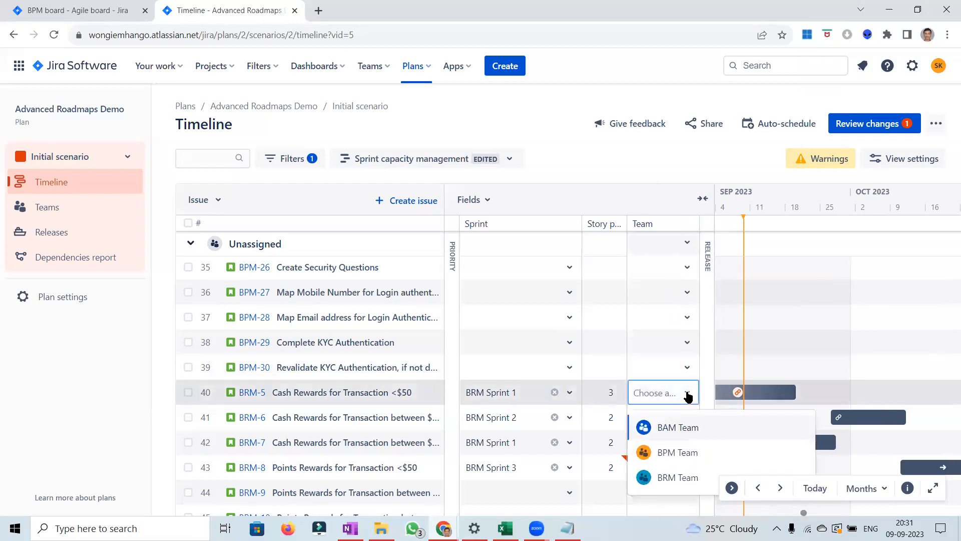
click(675, 478)
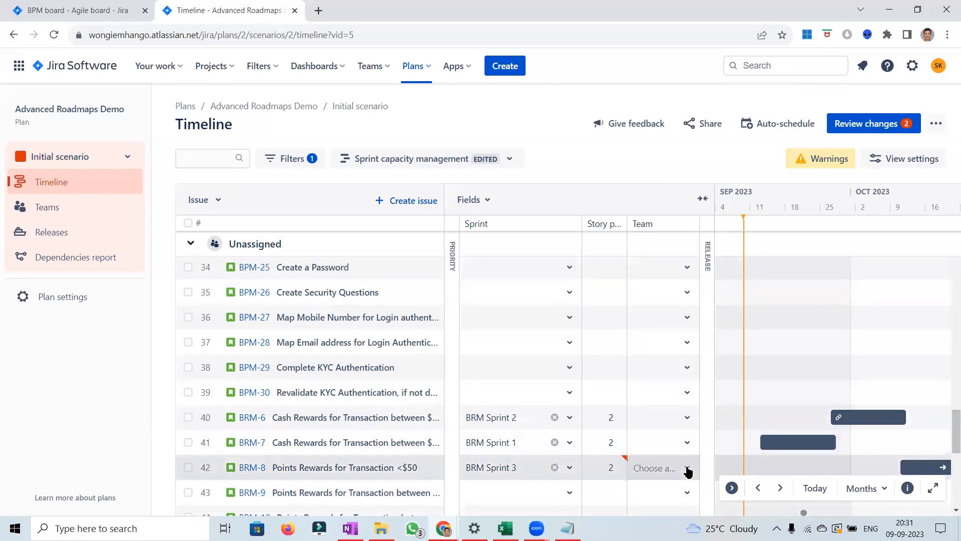
Step: Assign BRM-8, BRM-7 and BRM-6 to BRM Team
click(688, 470)
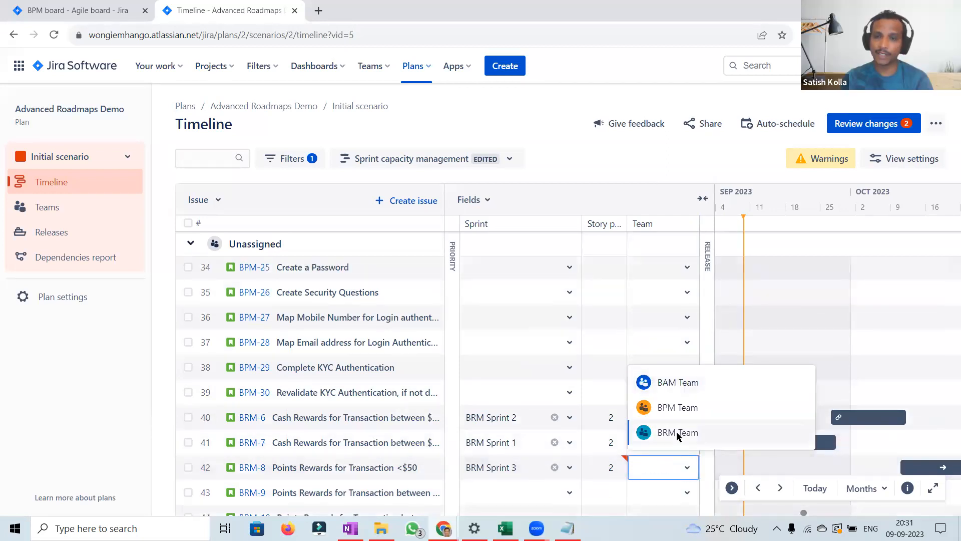
click(691, 446)
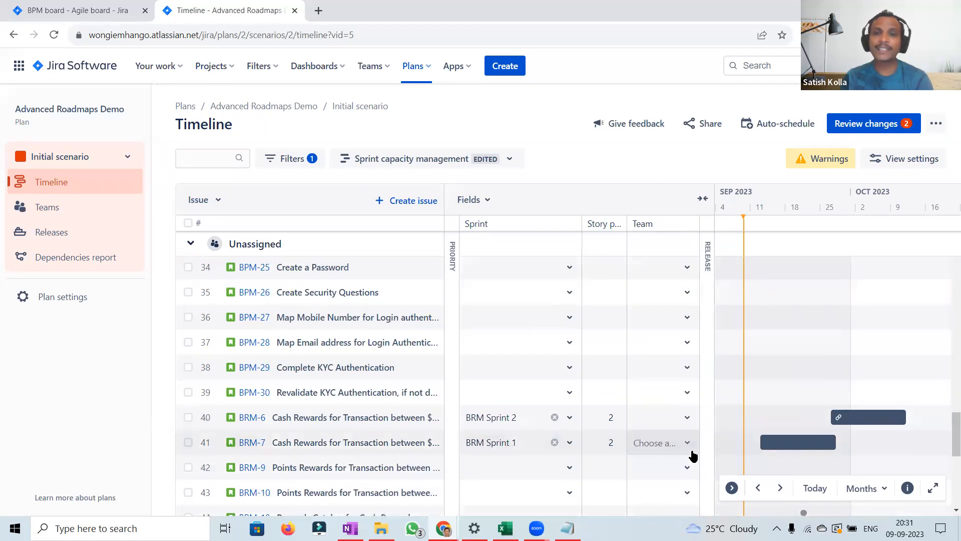
click(688, 444)
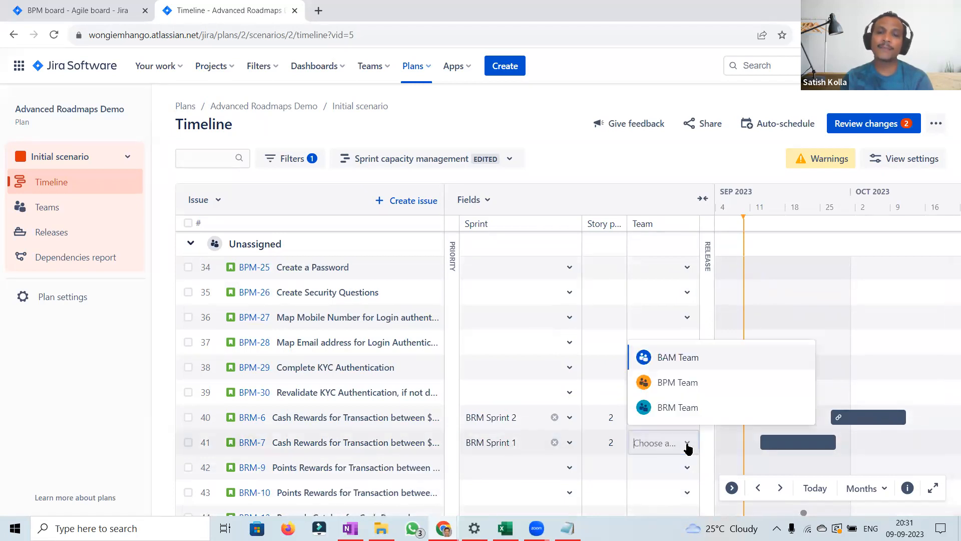
click(674, 407)
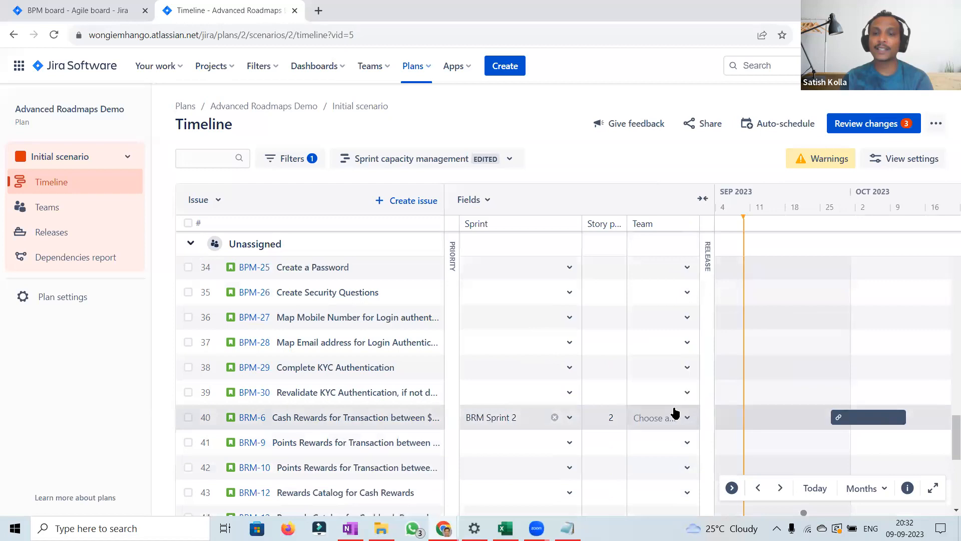
click(688, 418)
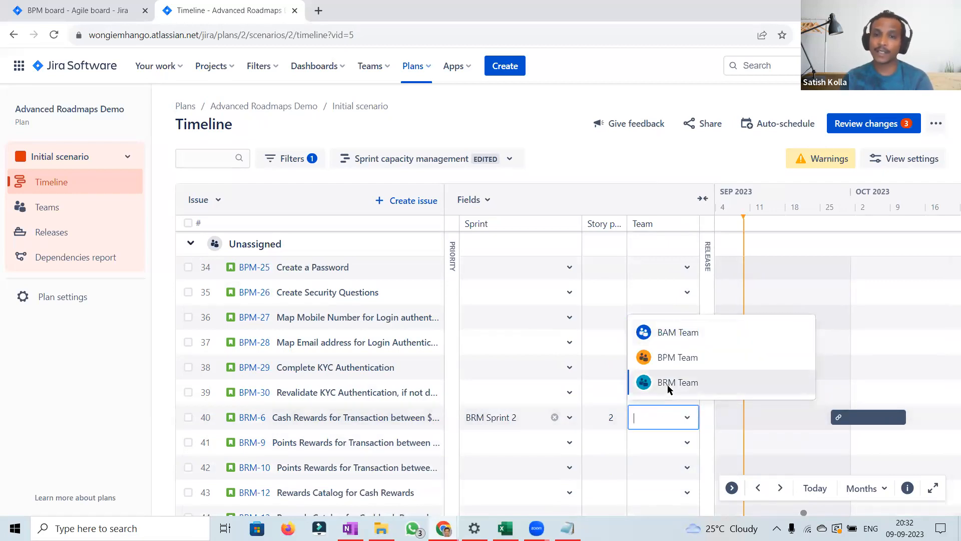
click(669, 384)
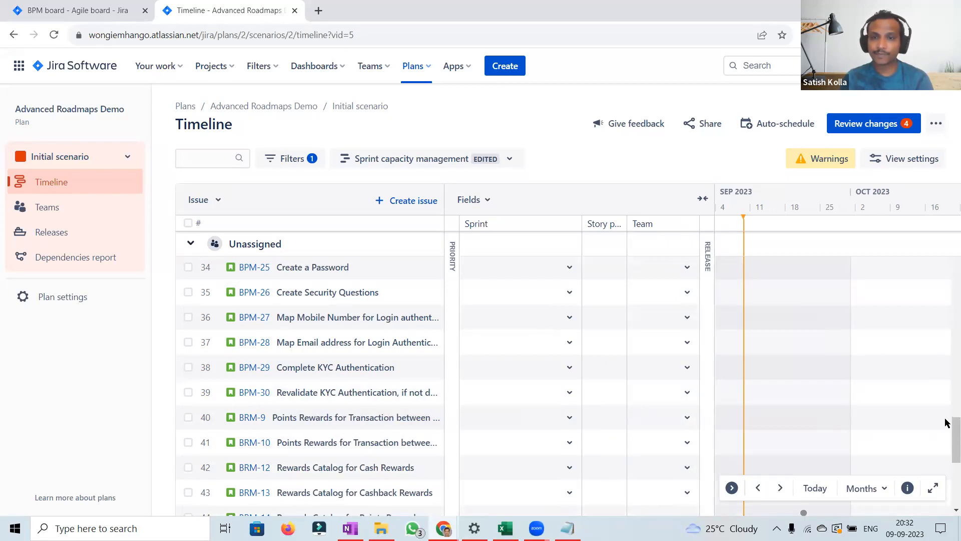
Step: Assign BPM-5, BPM-6 and BPM-7 to BPM Team
scroll(947, 407, up, 4)
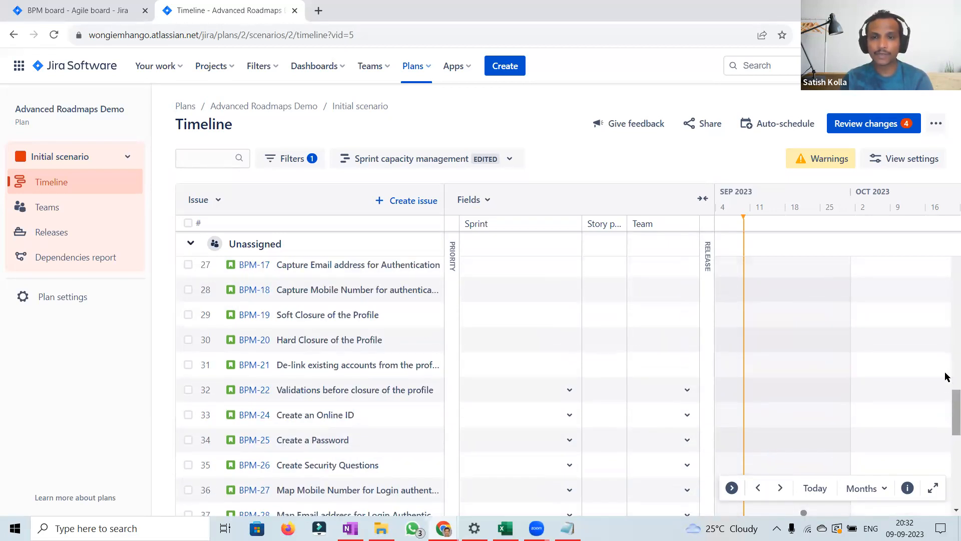
scroll(946, 376, up, 1)
scroll(946, 376, up, 5)
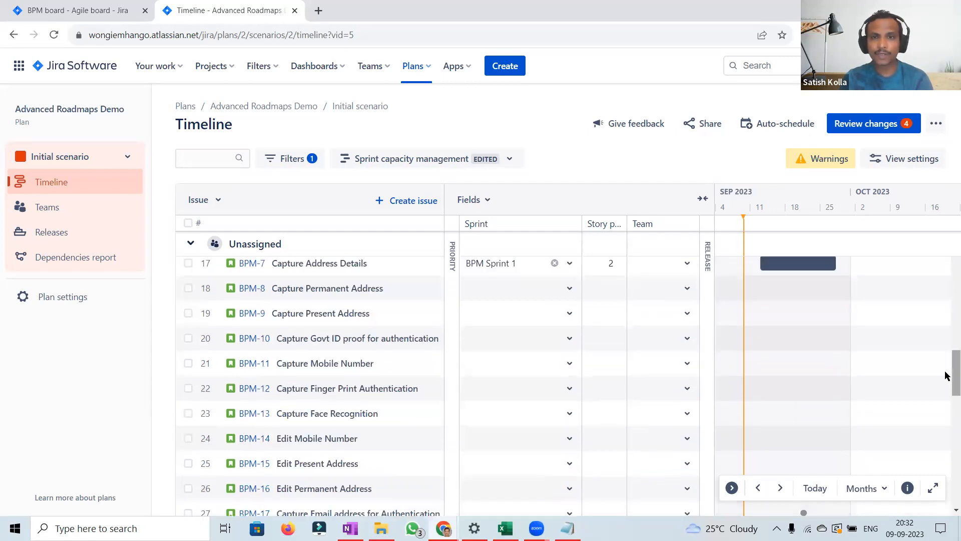
scroll(947, 358, up, 1)
scroll(947, 357, up, 3)
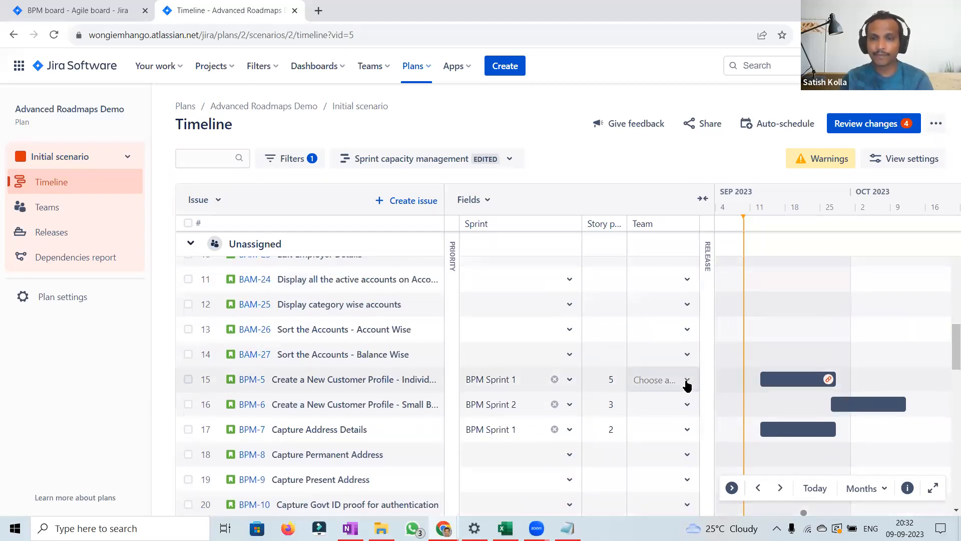
click(687, 381)
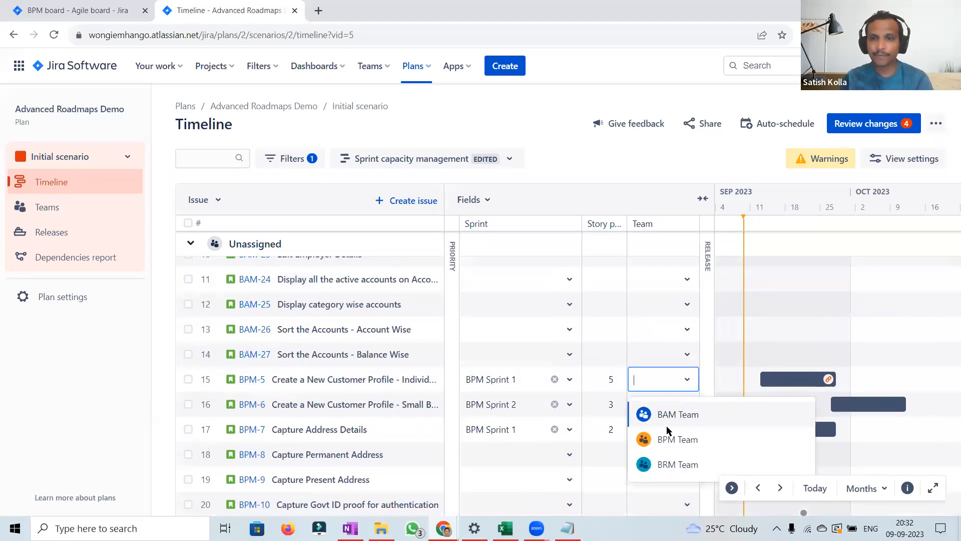
click(688, 406)
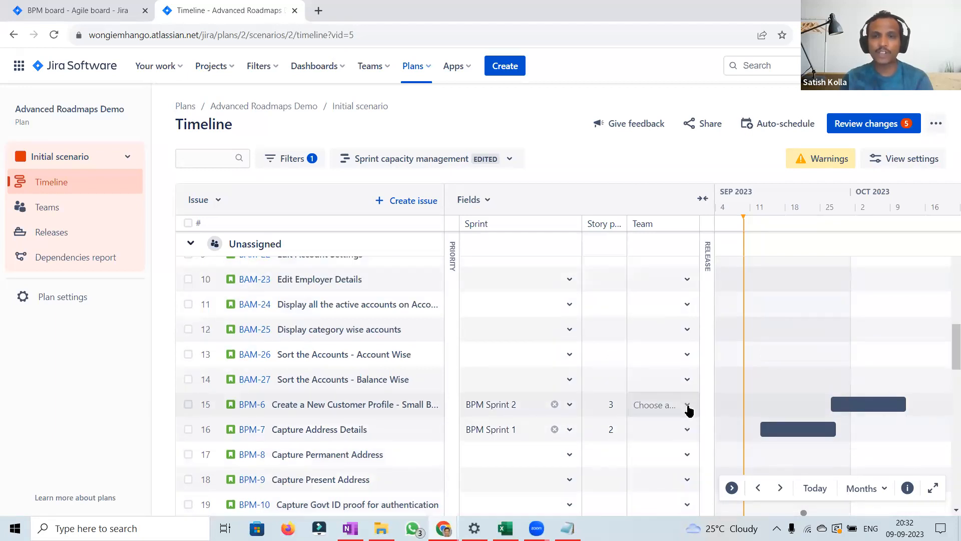
click(689, 406)
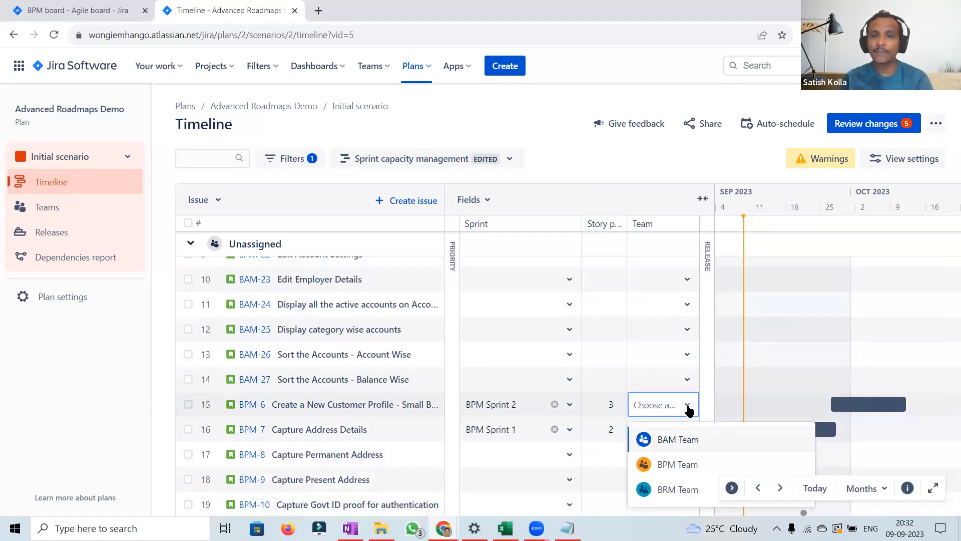
click(672, 465)
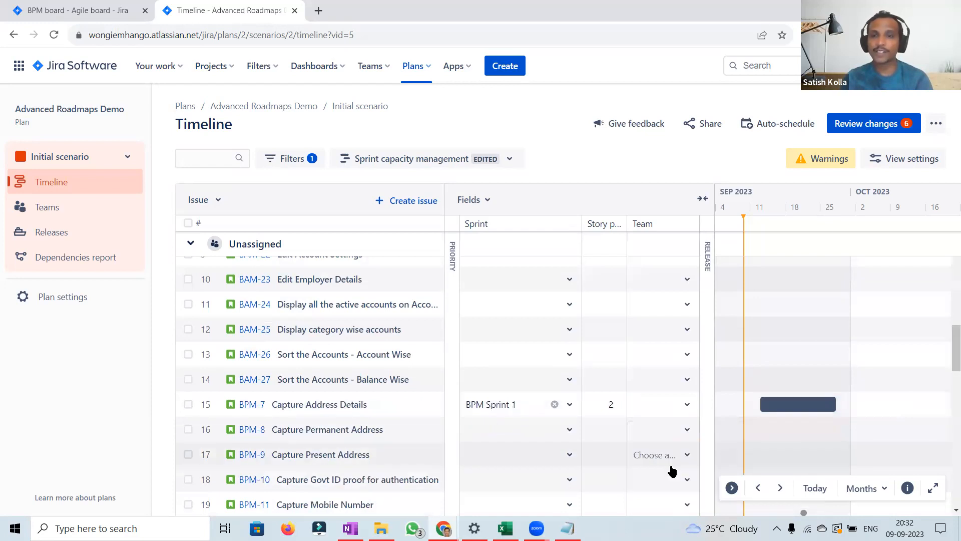
click(688, 406)
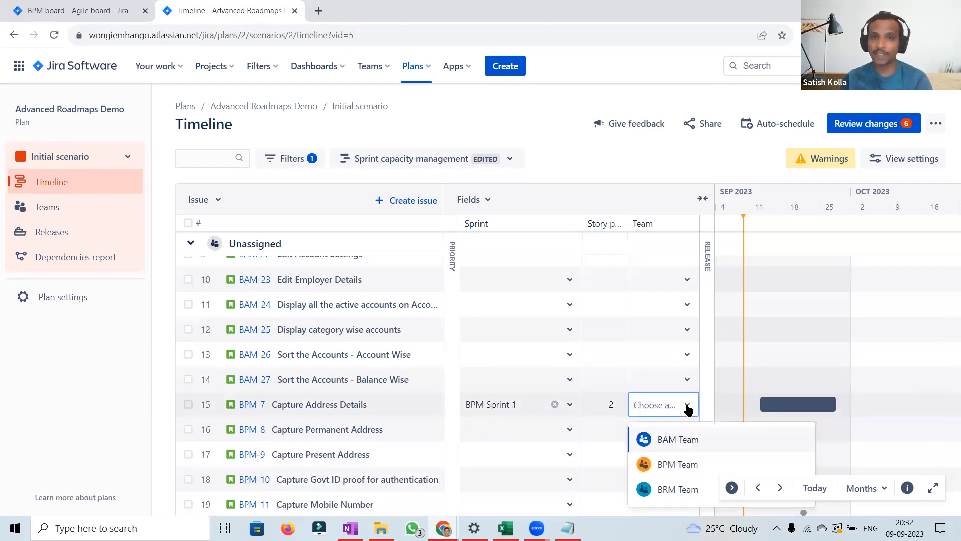
click(666, 466)
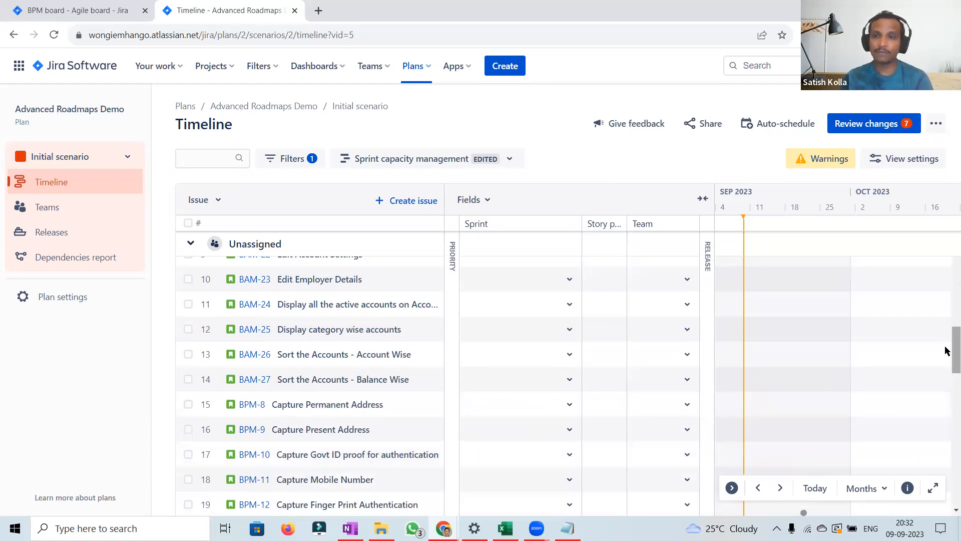
Step: Switch the timeline to full screen, collapse the Unassigned group and expand the BPM Team and BRM Team groups
scroll(947, 267, up, 5)
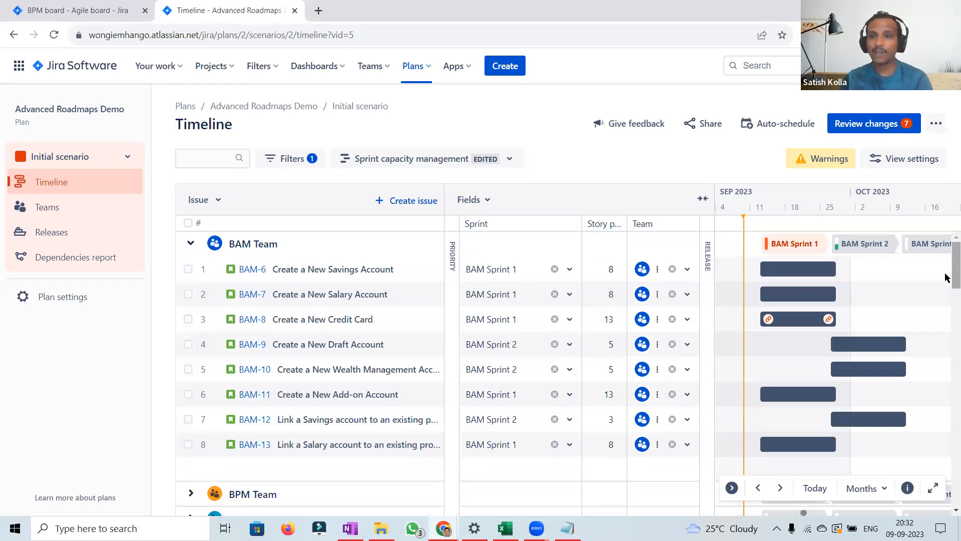
scroll(947, 275, down, 1)
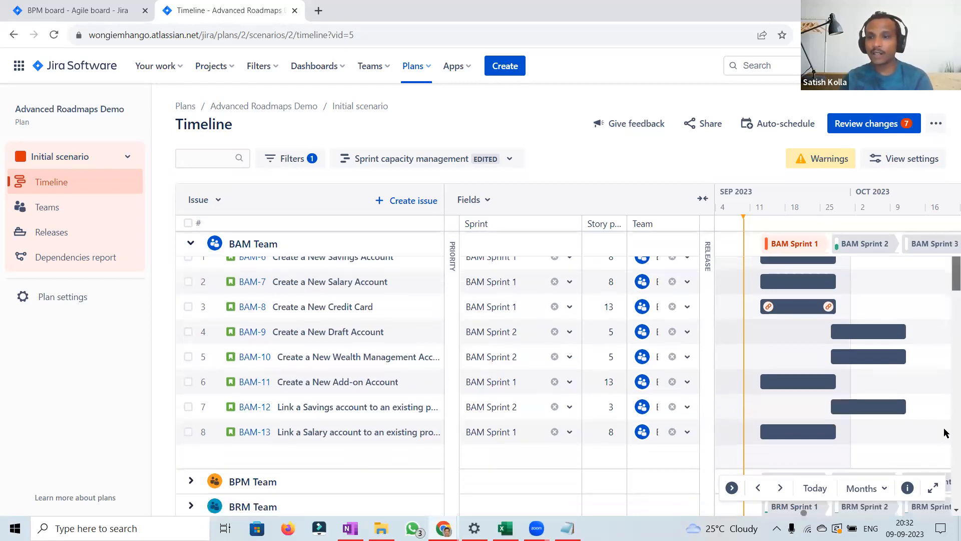
click(934, 489)
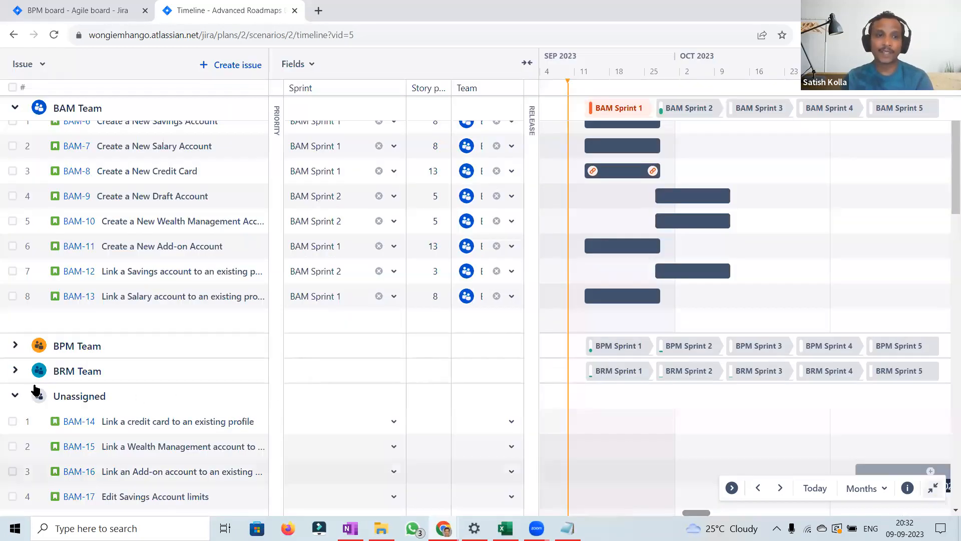
click(14, 398)
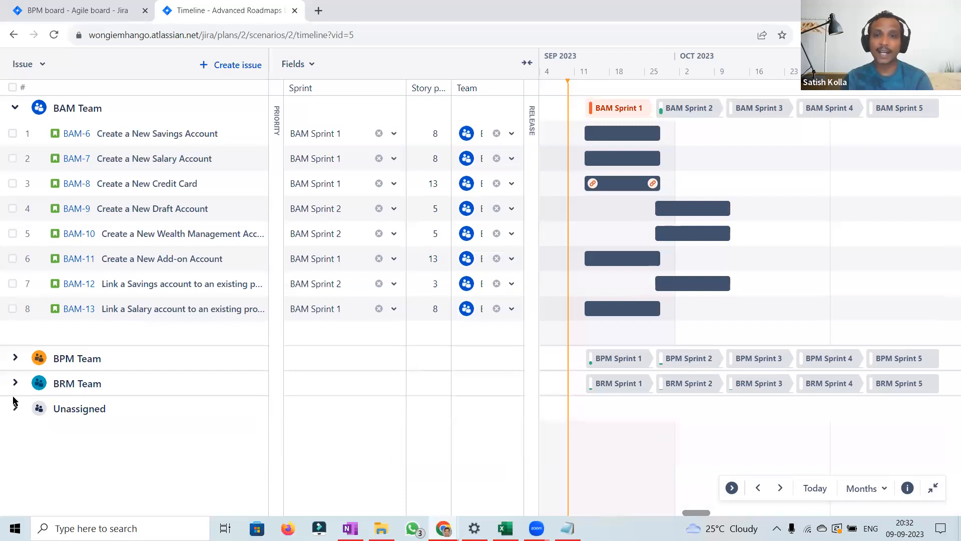
click(14, 359)
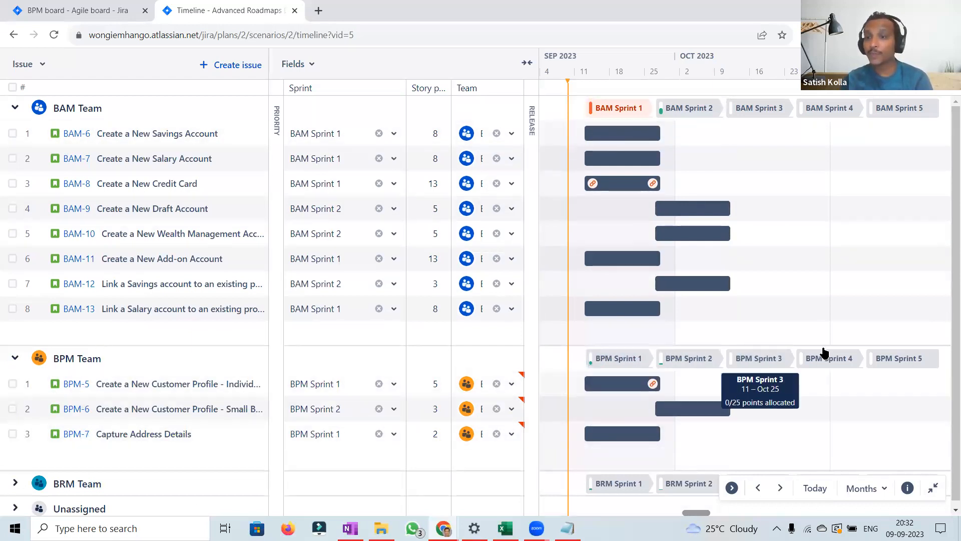
click(15, 486)
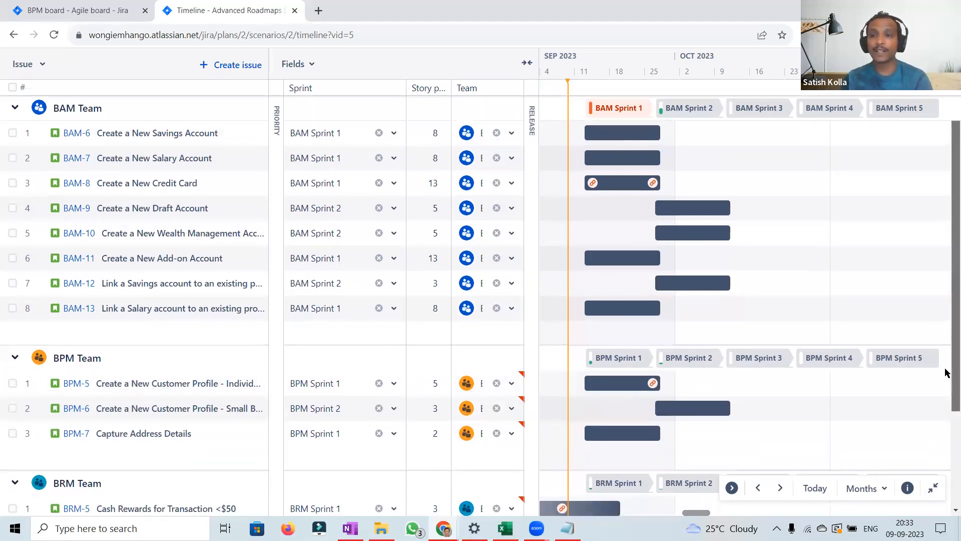
Step: Open BRM Sprint 1's capacity details and close them
scroll(947, 393, down, 2)
scroll(946, 395, down, 1)
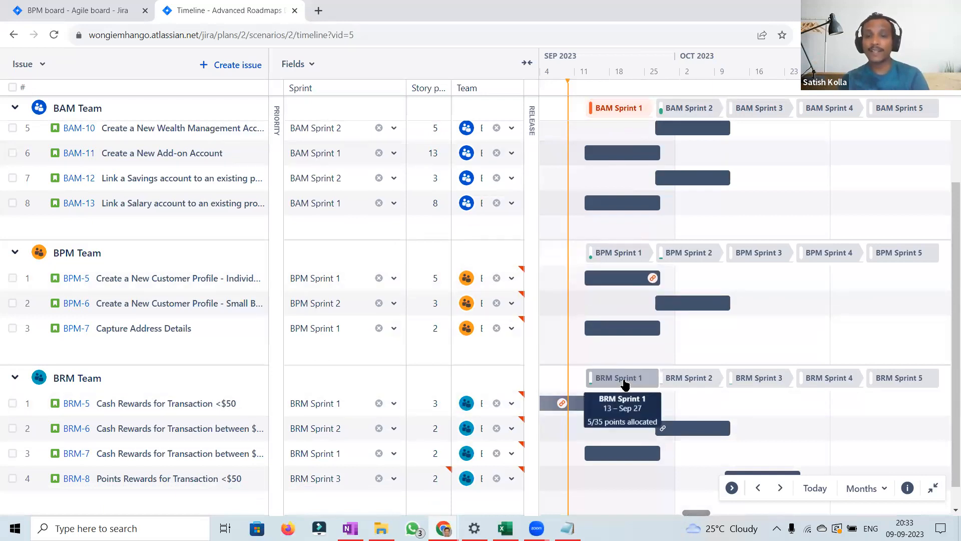
click(625, 384)
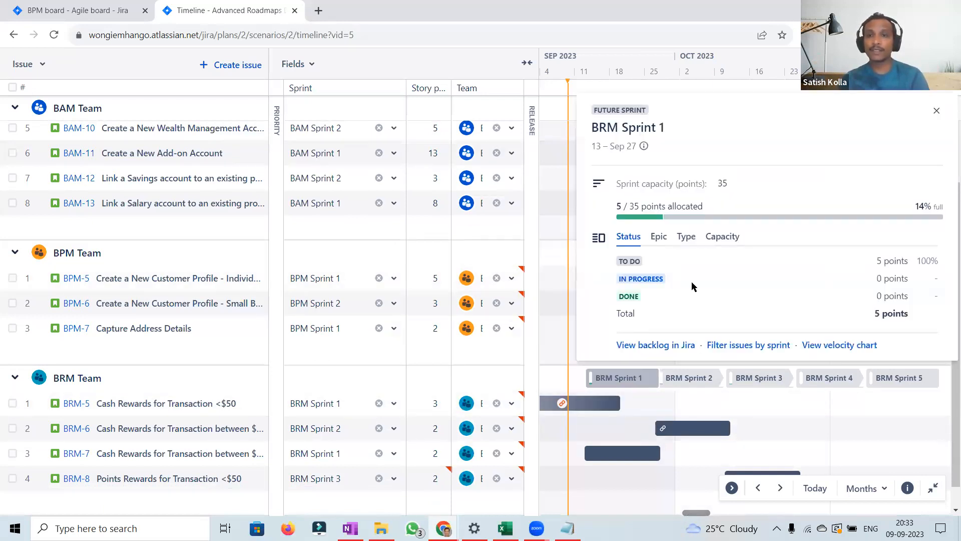
click(937, 112)
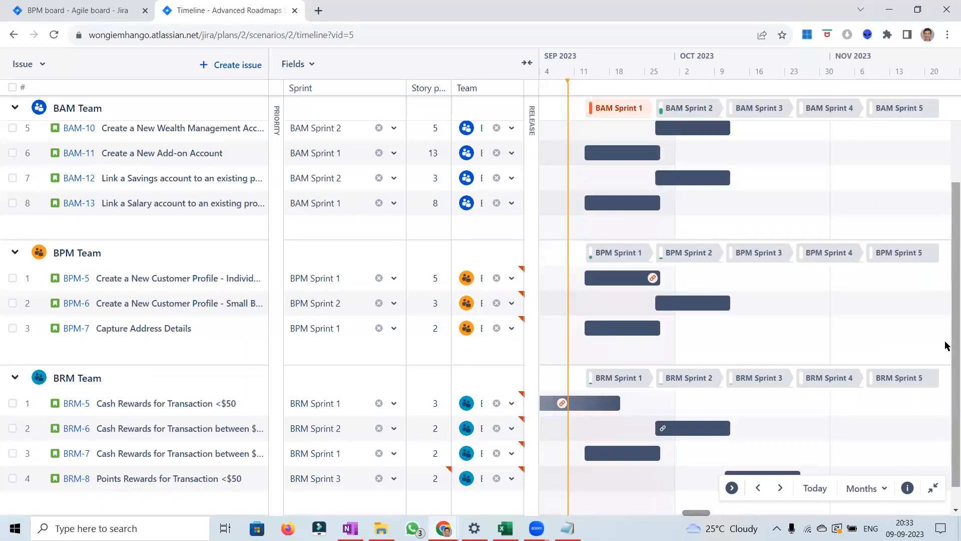
scroll(945, 337, up, 1)
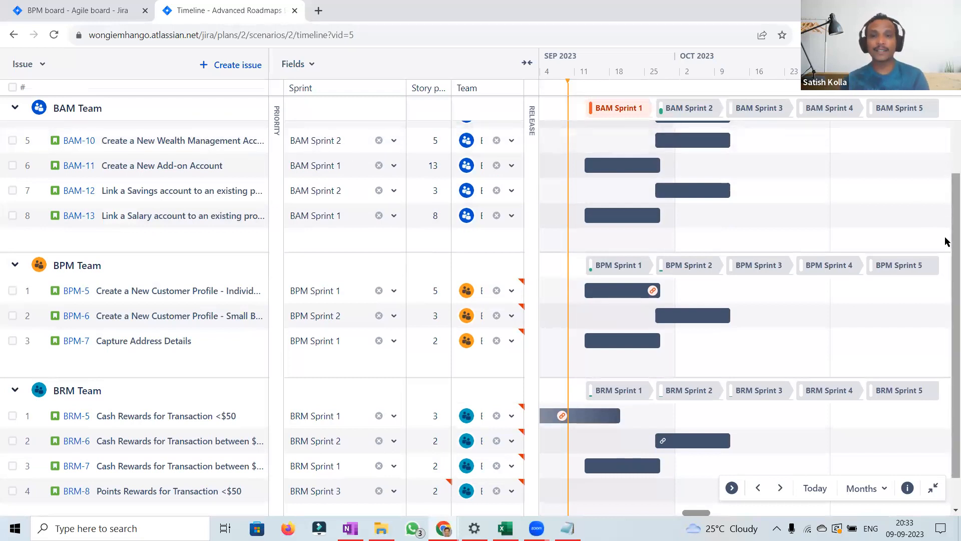
scroll(945, 240, down, 2)
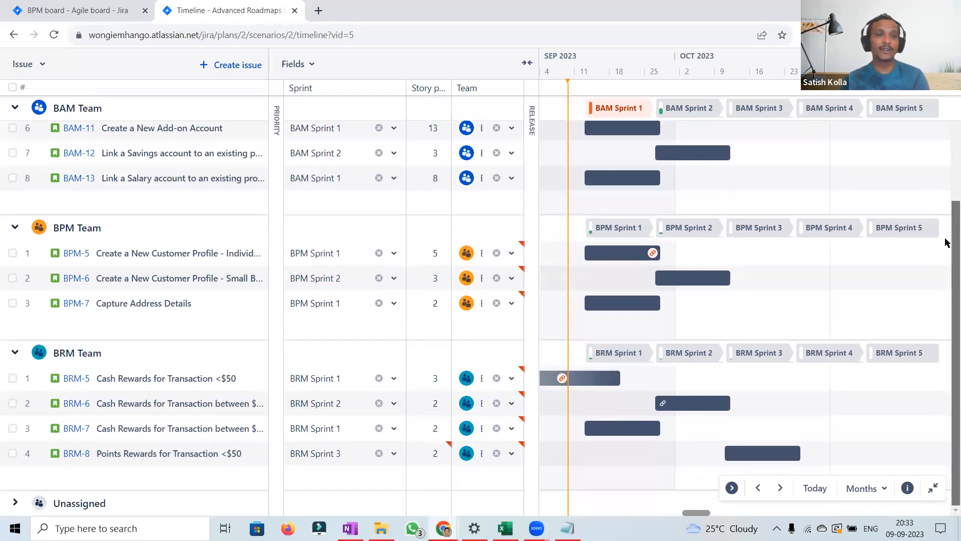
scroll(945, 202, up, 2)
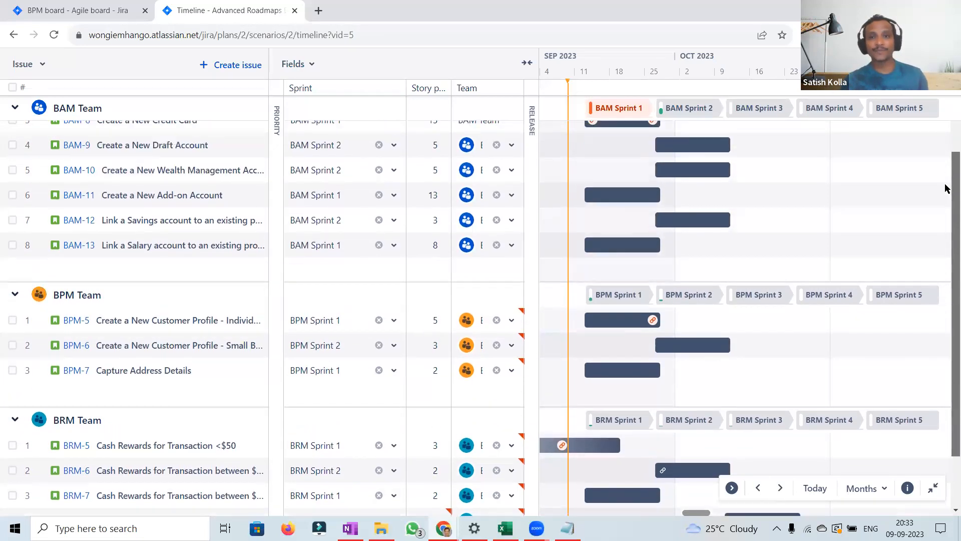
scroll(945, 140, up, 1)
scroll(626, 109, up, 2)
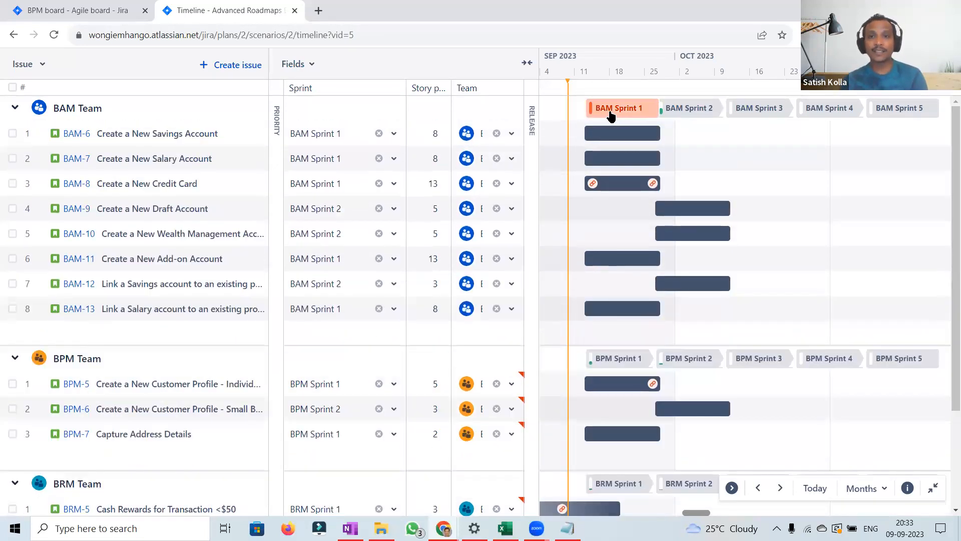
mouse_move(903, 121)
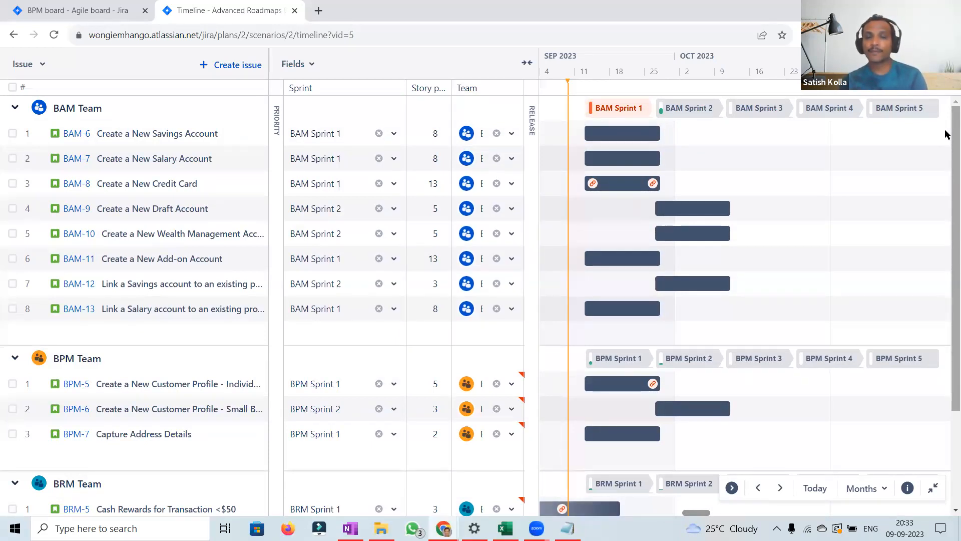
click(571, 1)
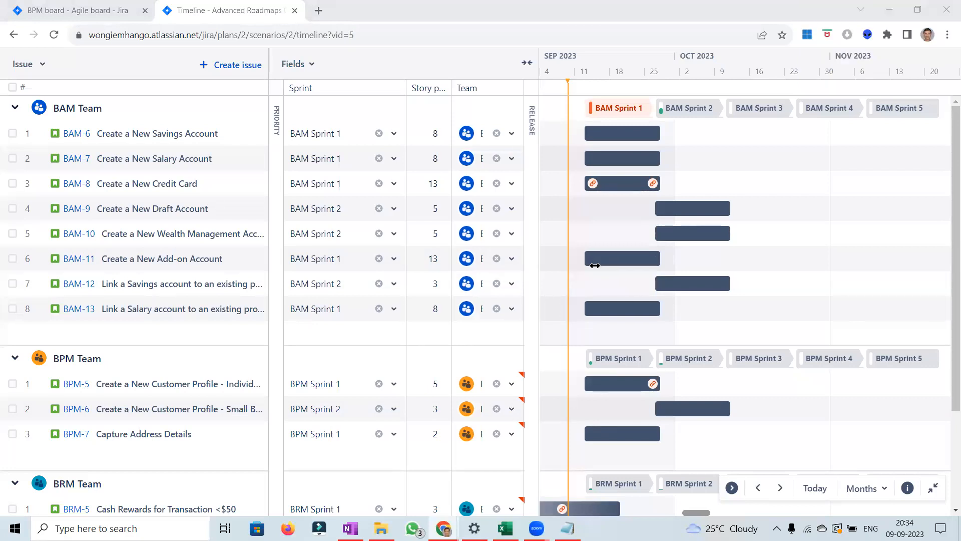
click(12, 133)
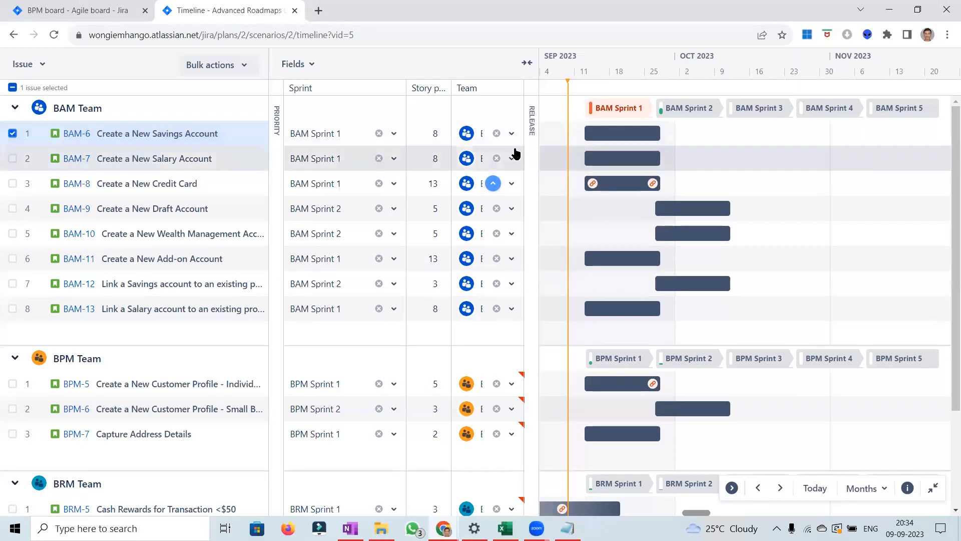
click(12, 159)
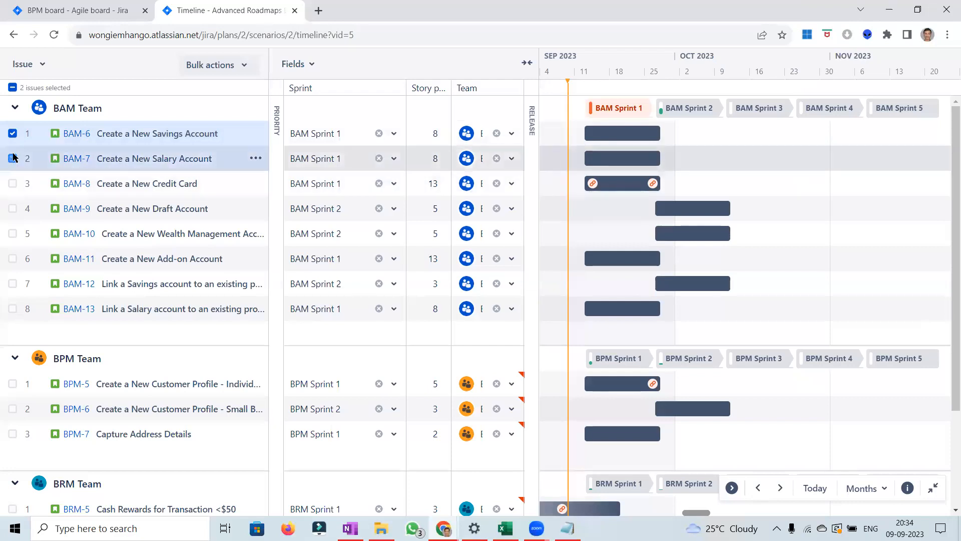
click(12, 159)
click(13, 134)
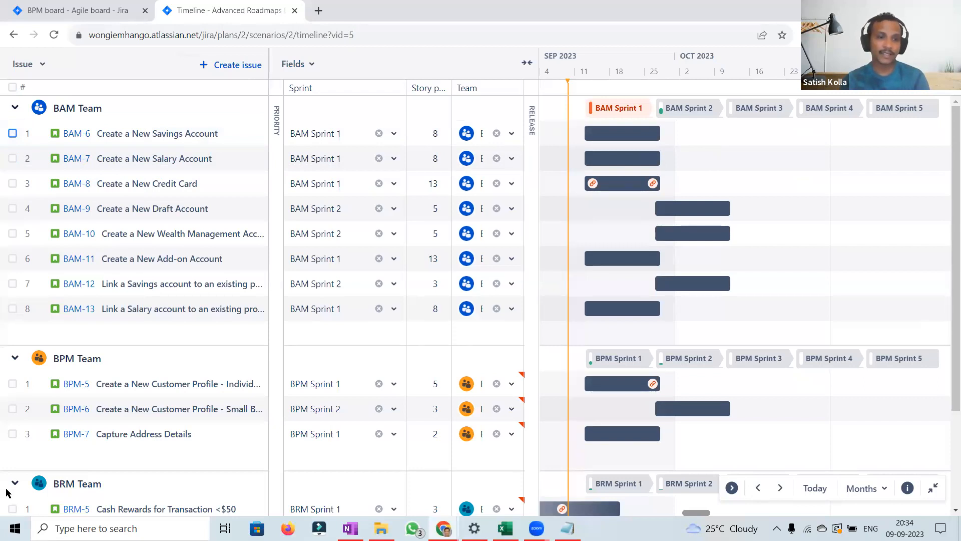
Step: Expand the Unassigned group and bulk-move BAM-14, BAM-15, BAM-16 and BAM-17 into BAM Sprint 3
scroll(947, 440, down, 1)
scroll(946, 439, down, 3)
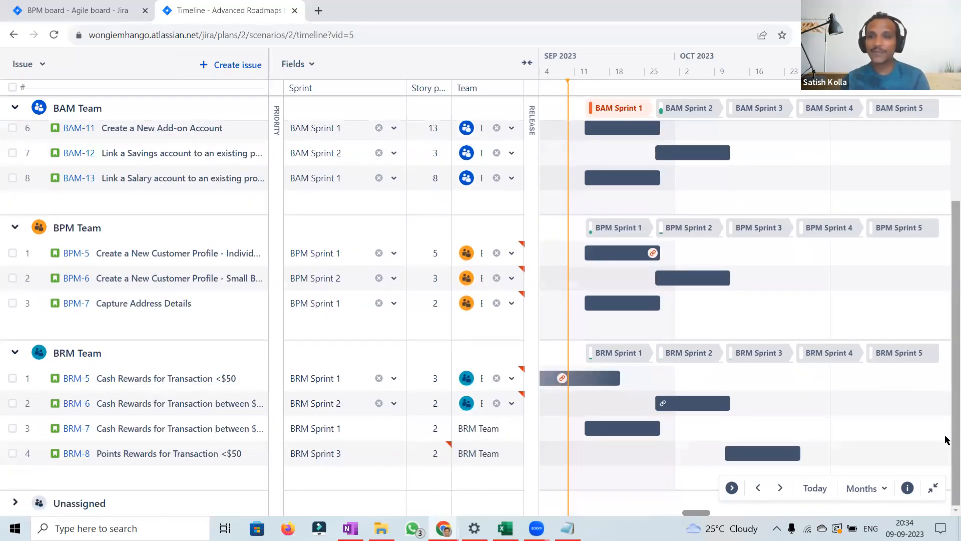
click(16, 503)
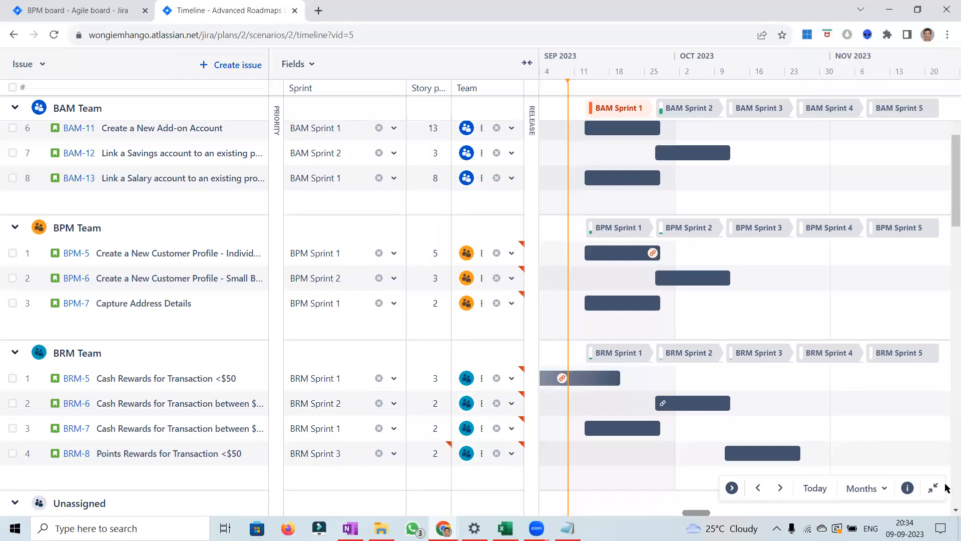
scroll(947, 489, down, 1)
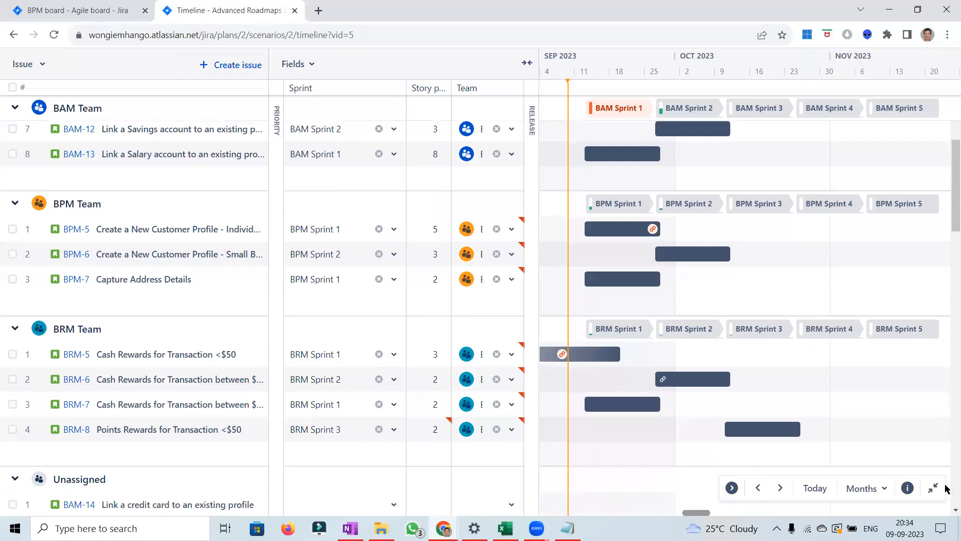
scroll(946, 490, down, 7)
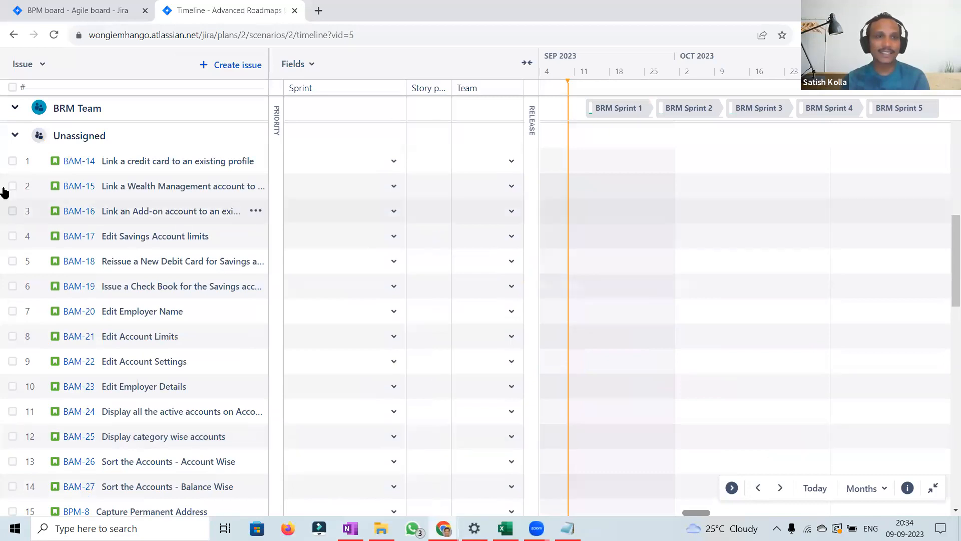
click(12, 160)
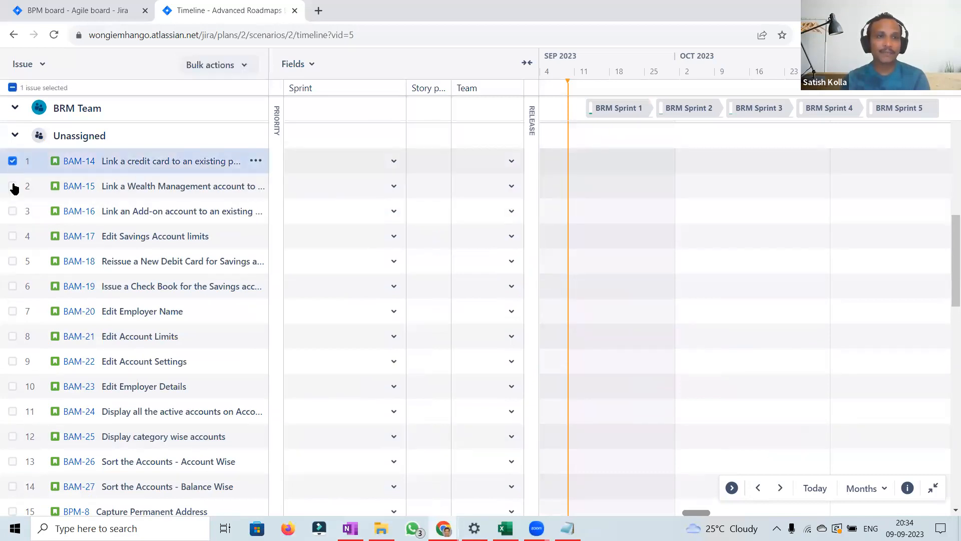
click(13, 185)
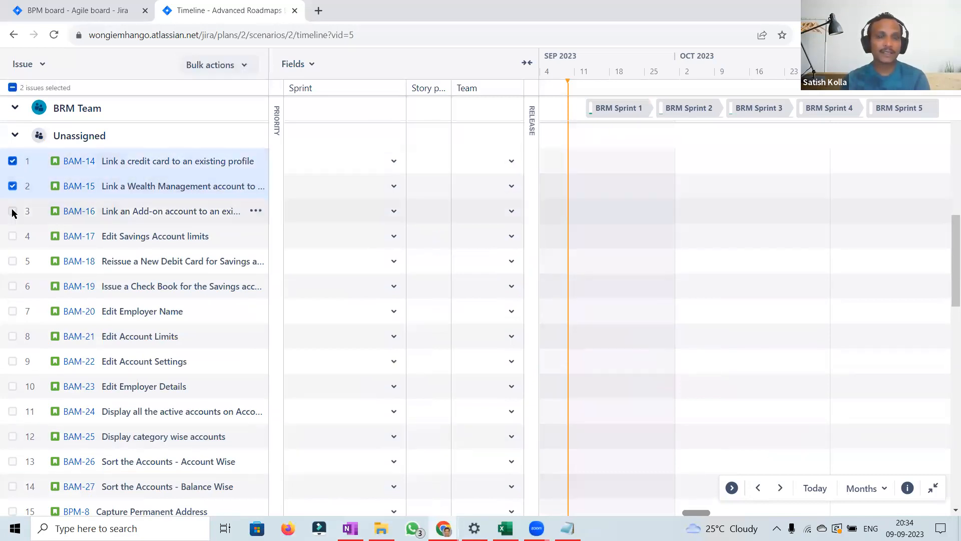
click(13, 212)
click(12, 236)
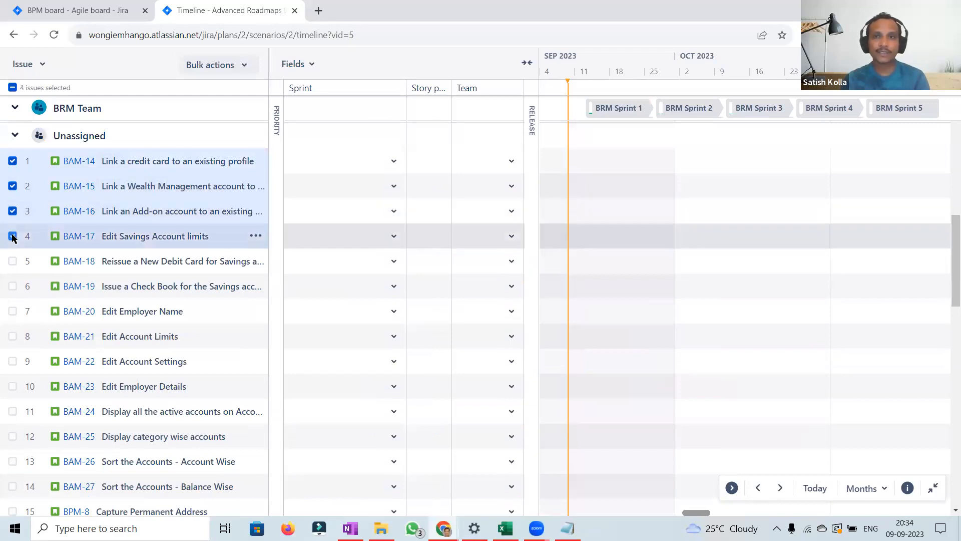
click(245, 68)
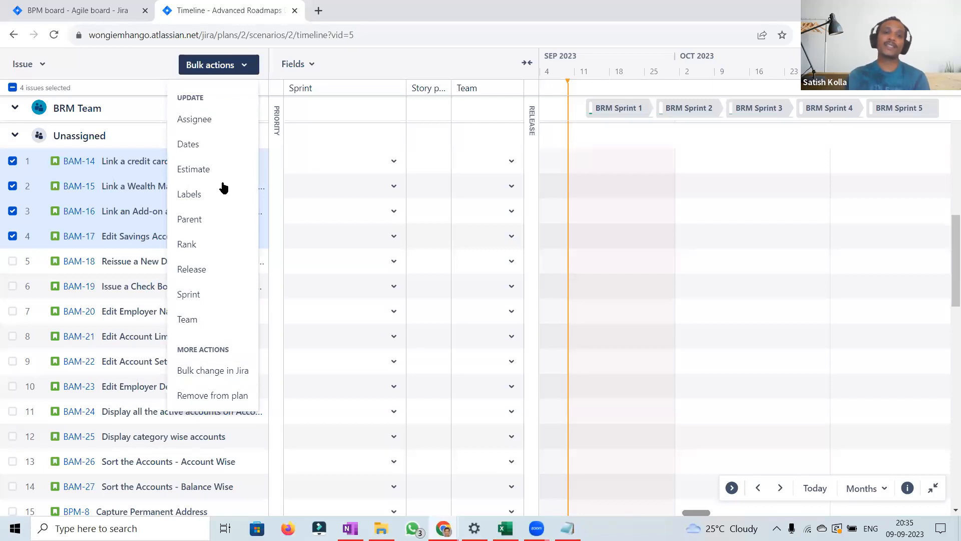
click(199, 295)
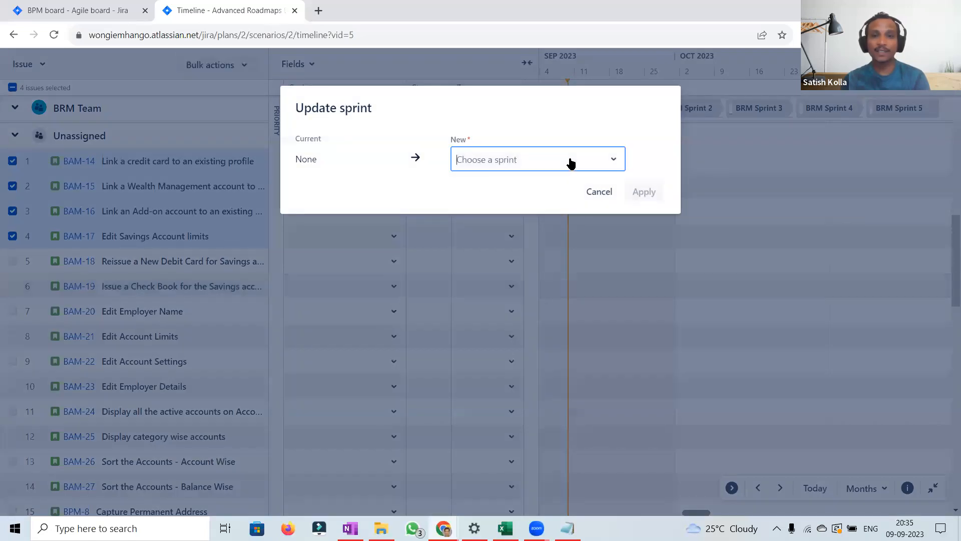
click(572, 162)
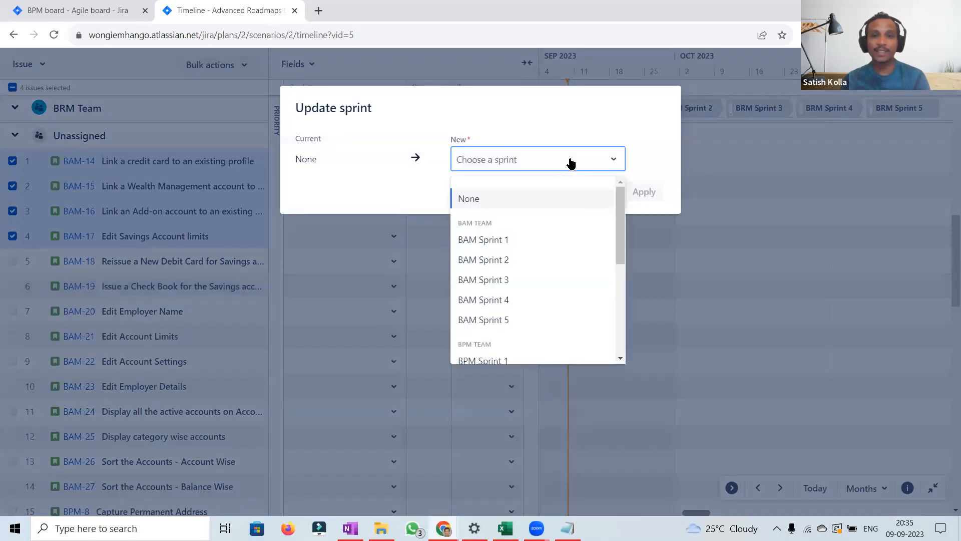
click(494, 280)
click(643, 194)
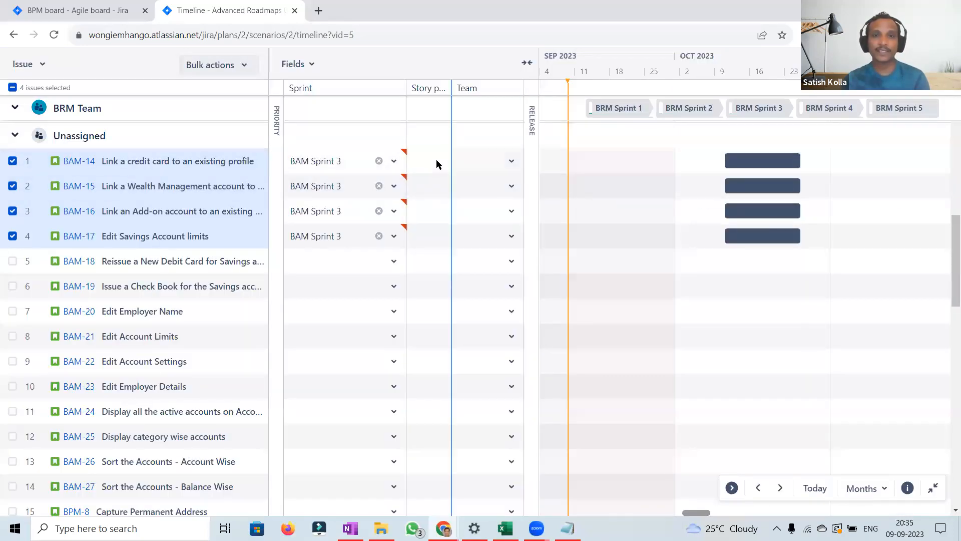
Step: Set the estimate of the four selected issues to 3 story points
click(245, 70)
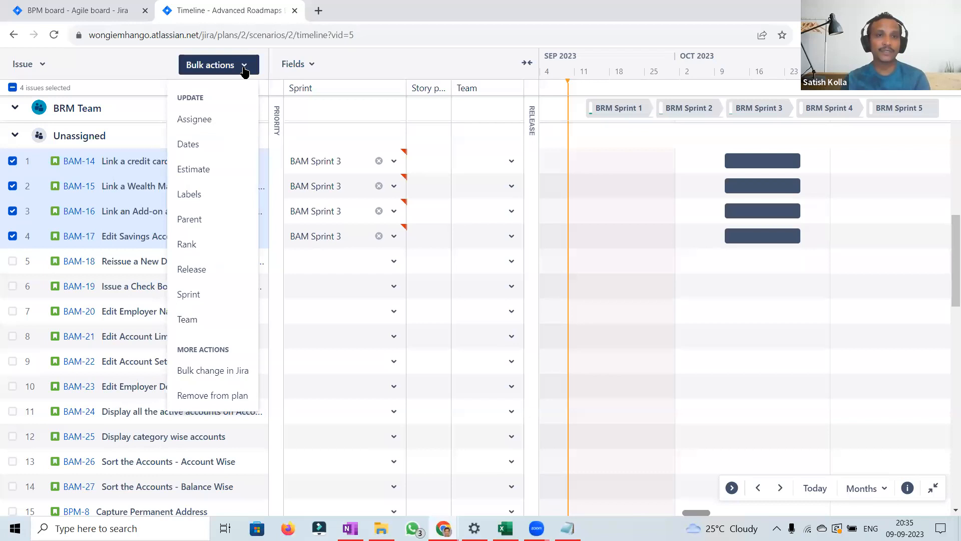
click(212, 171)
text(3)
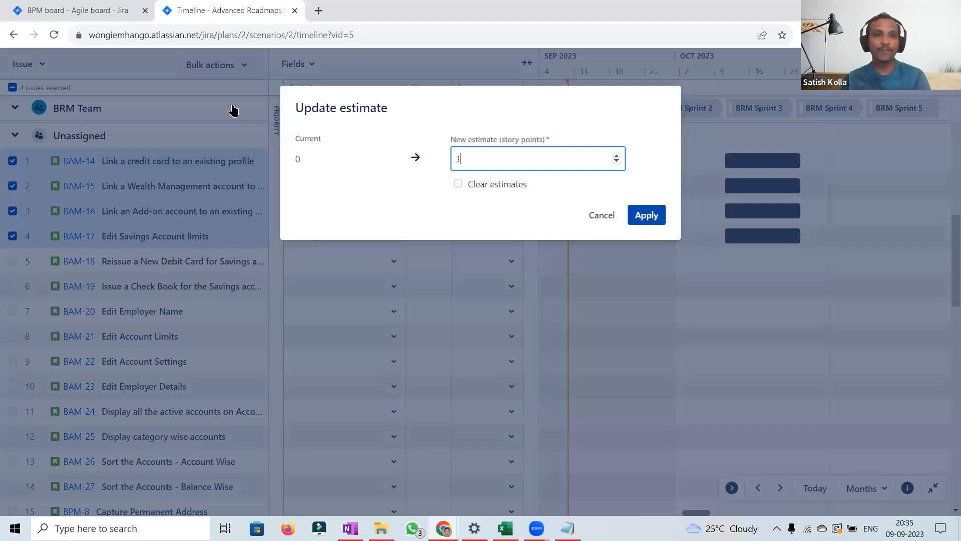
key(Return)
Step: Assign the four selected issues to BAM Team
click(235, 67)
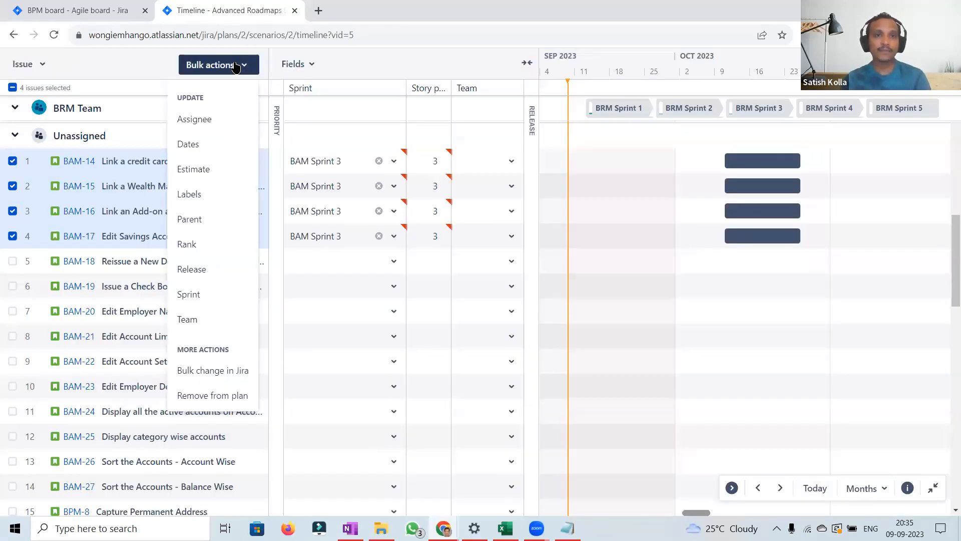
click(203, 325)
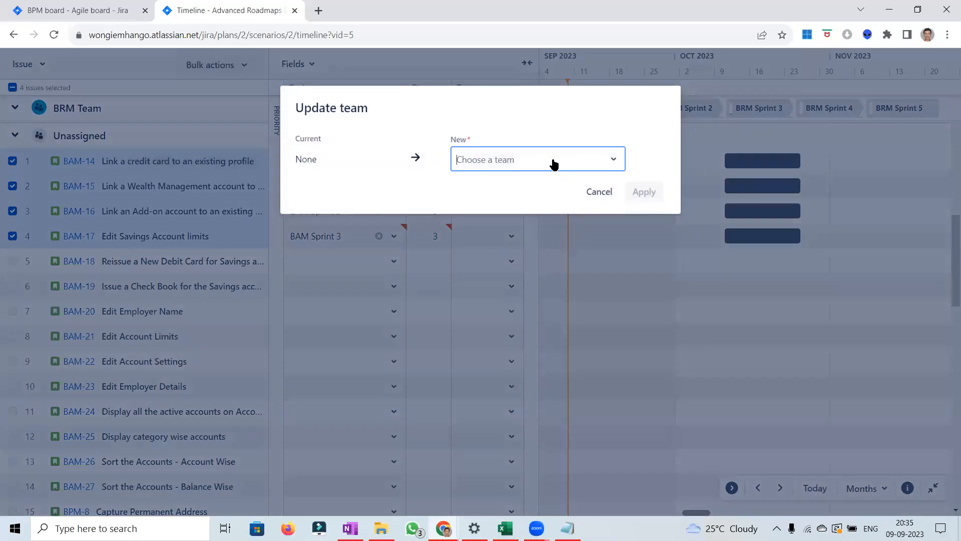
click(554, 163)
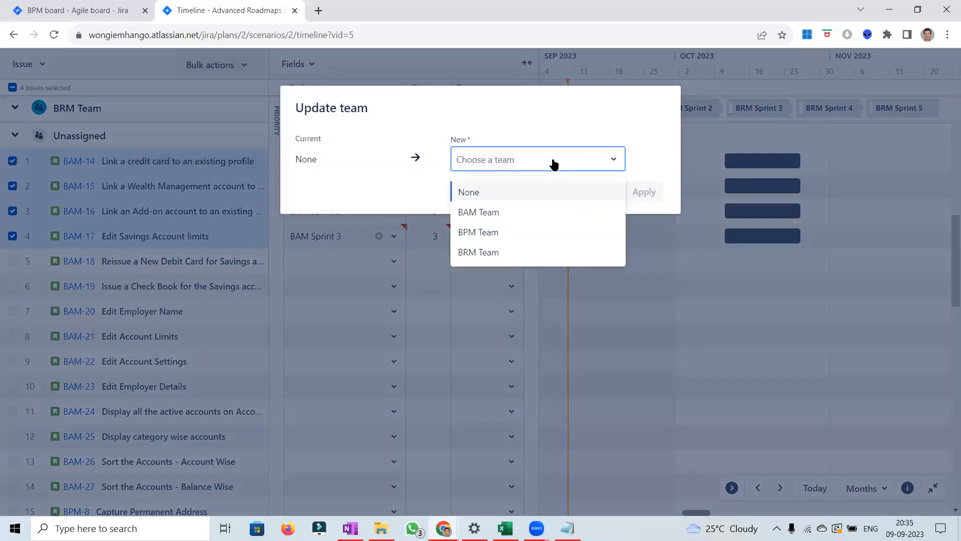
click(483, 213)
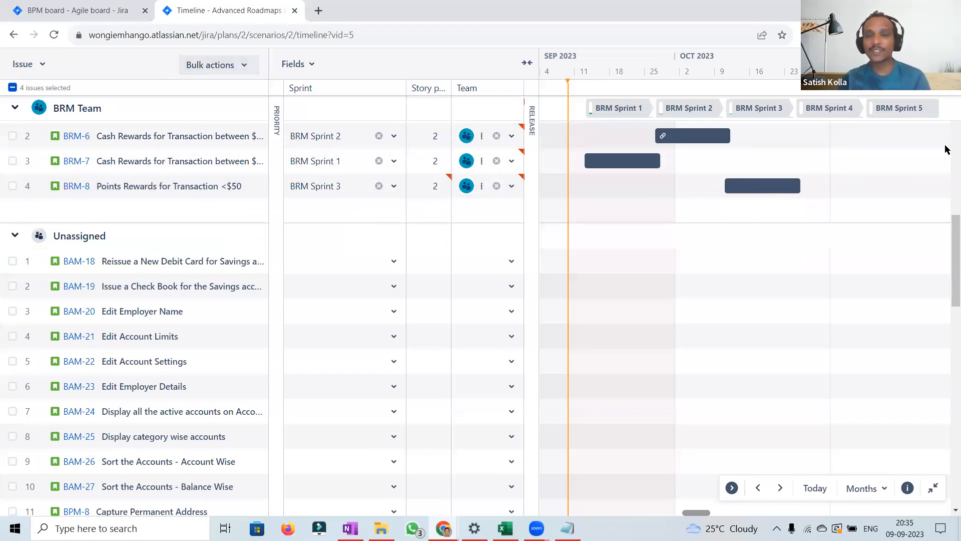
Step: Clear the selection of the four BAM issues in the plan
scroll(946, 149, up, 1)
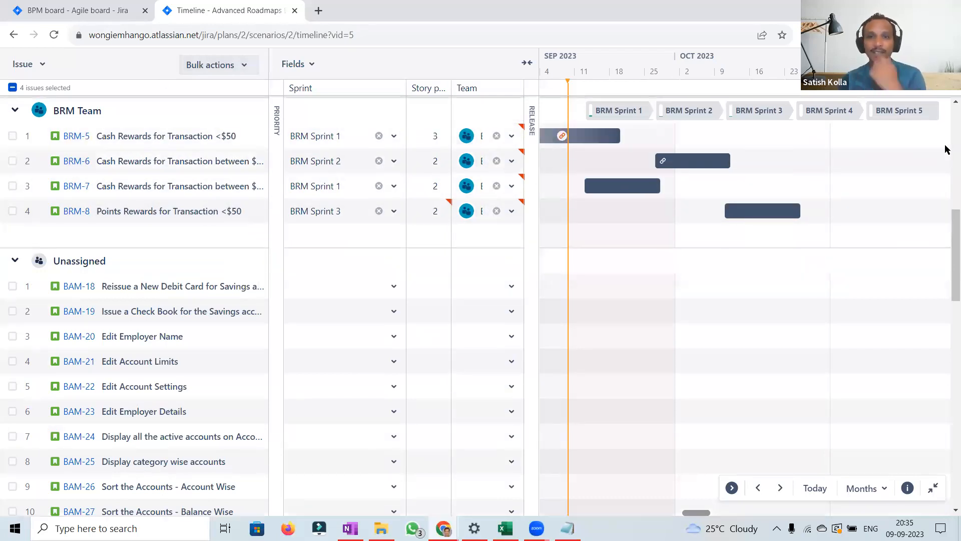
scroll(946, 149, up, 10)
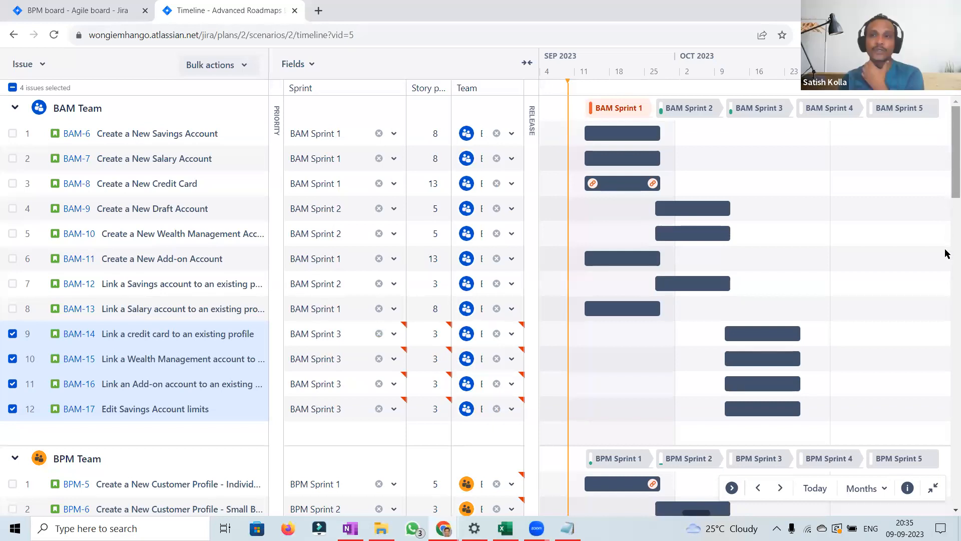
scroll(946, 272, down, 1)
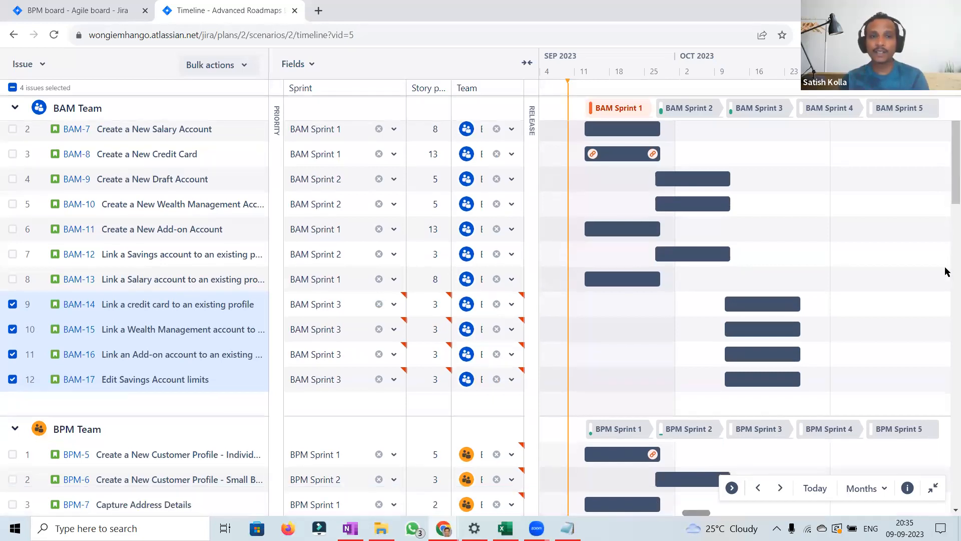
scroll(946, 272, down, 15)
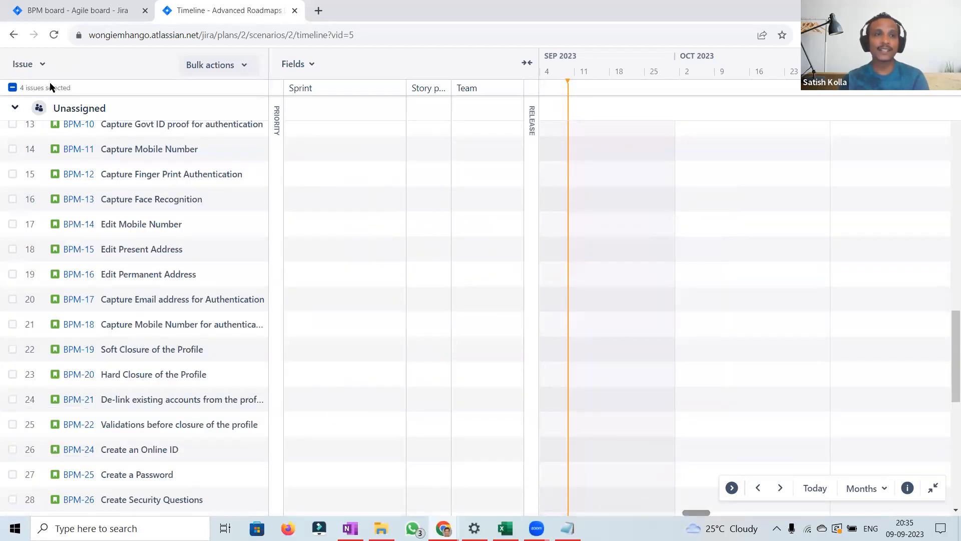
scroll(13, 129, up, 6)
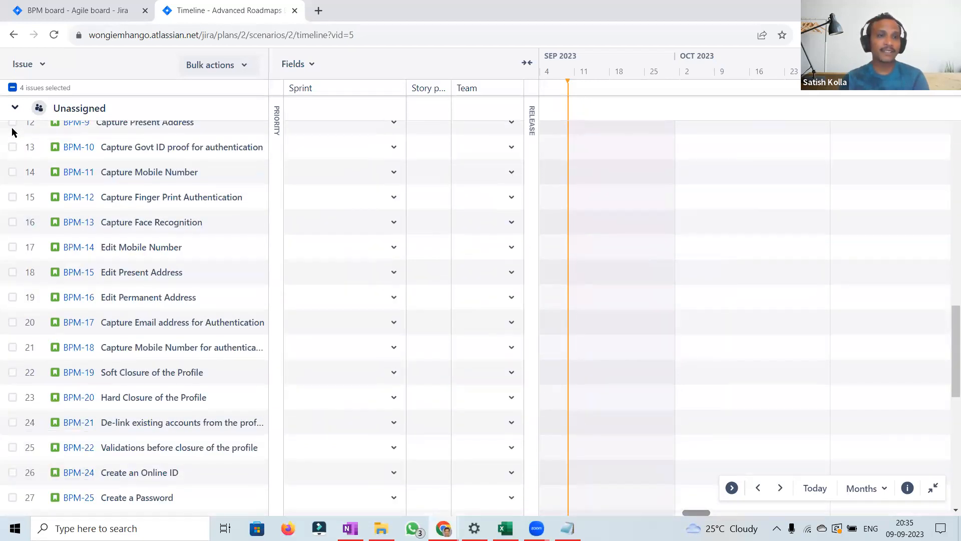
click(12, 89)
click(12, 88)
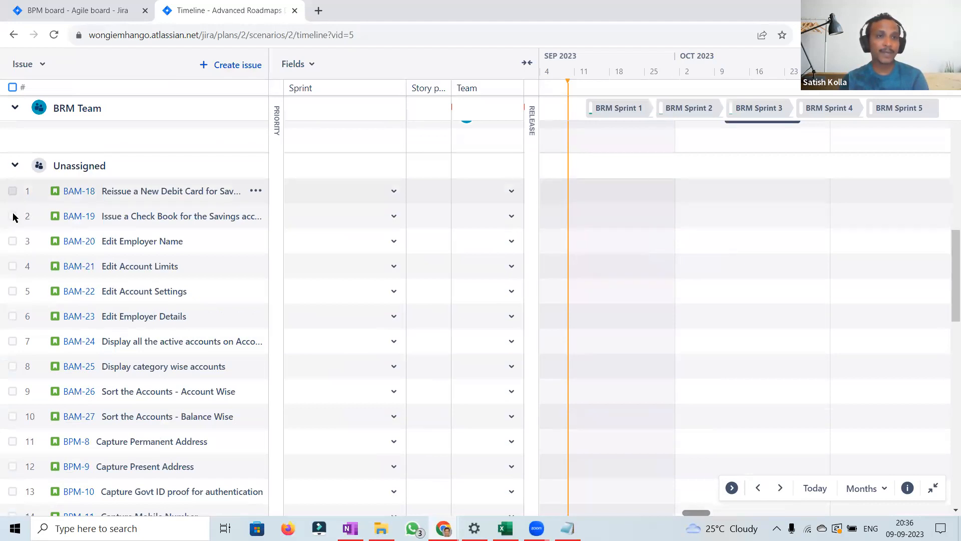
click(13, 267)
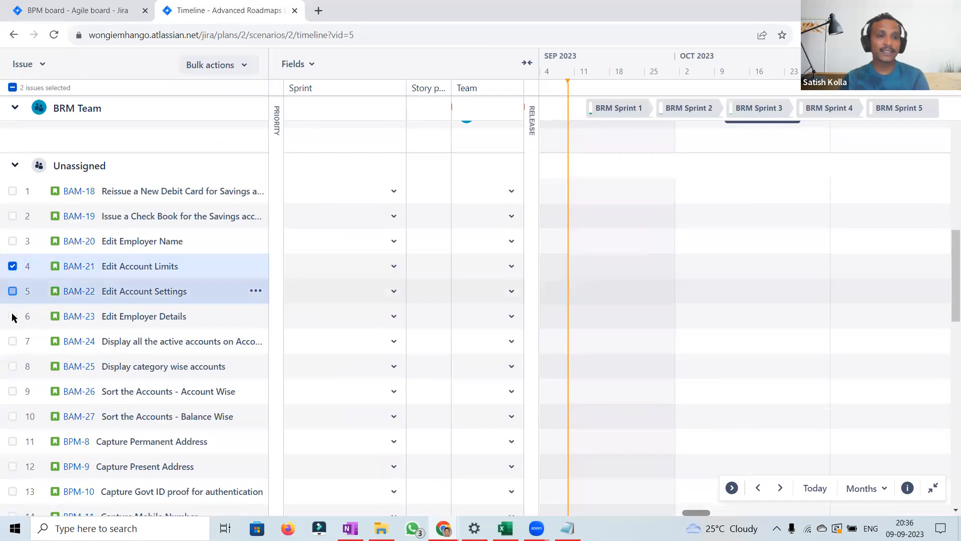
click(12, 317)
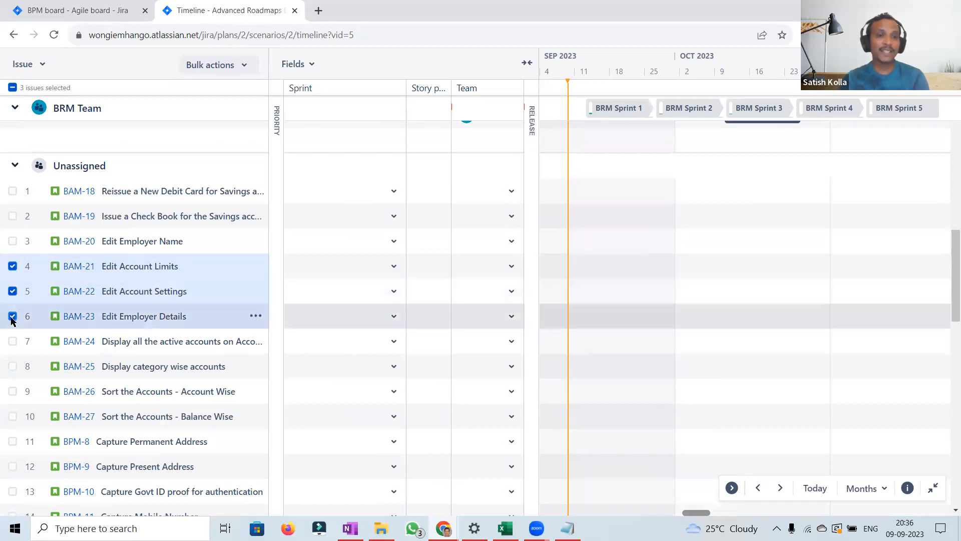
click(236, 71)
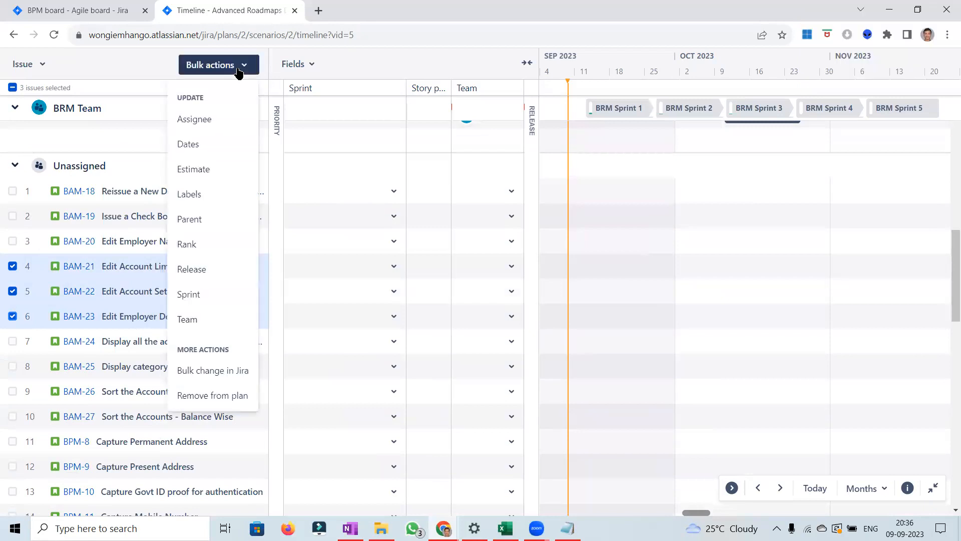
click(238, 73)
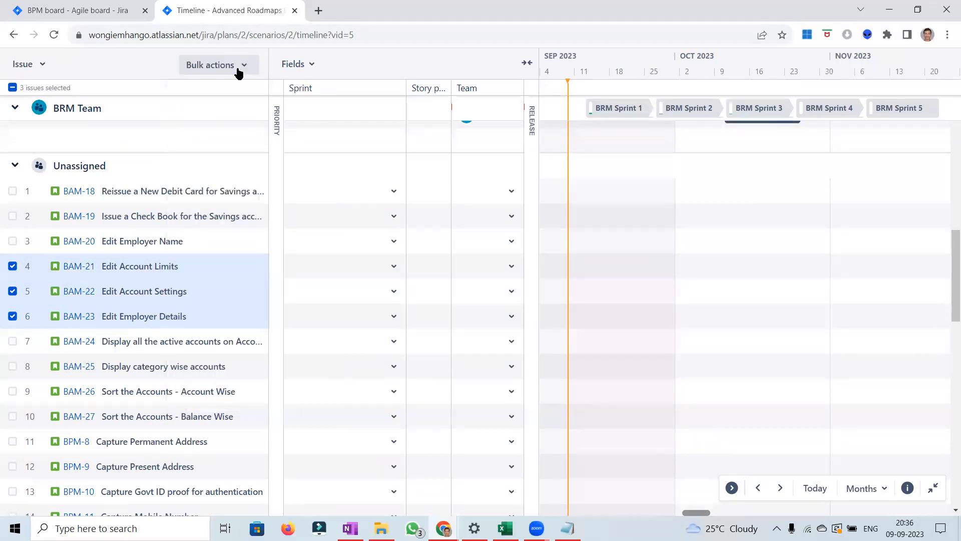
click(12, 316)
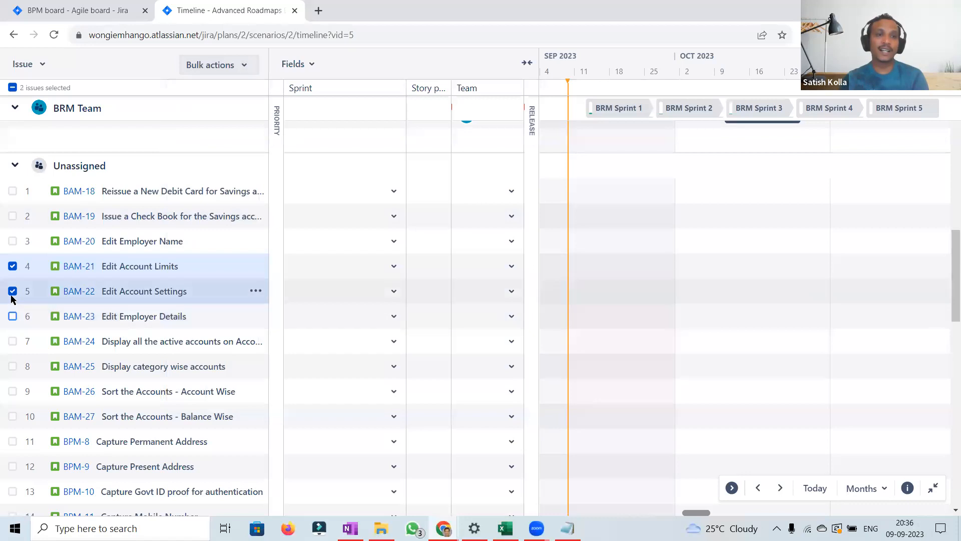
click(12, 291)
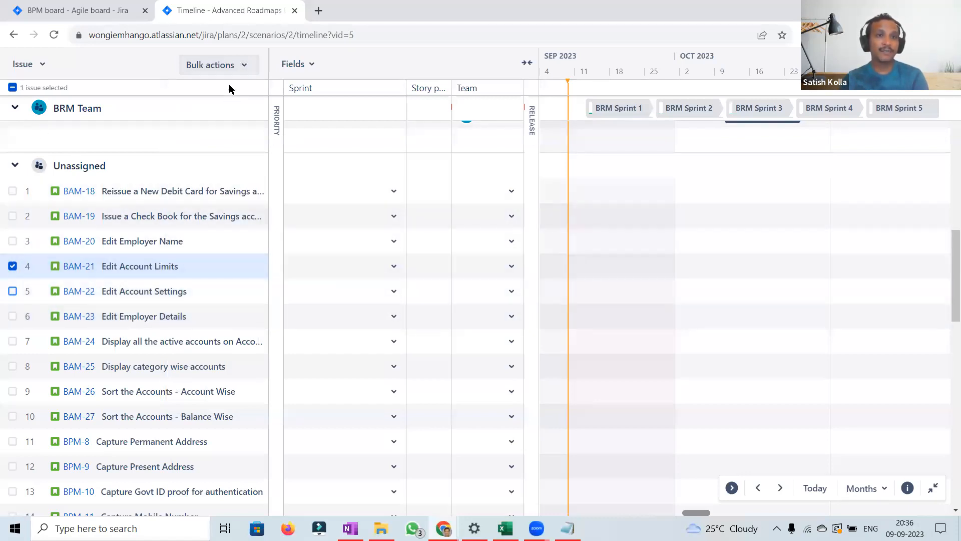
click(238, 68)
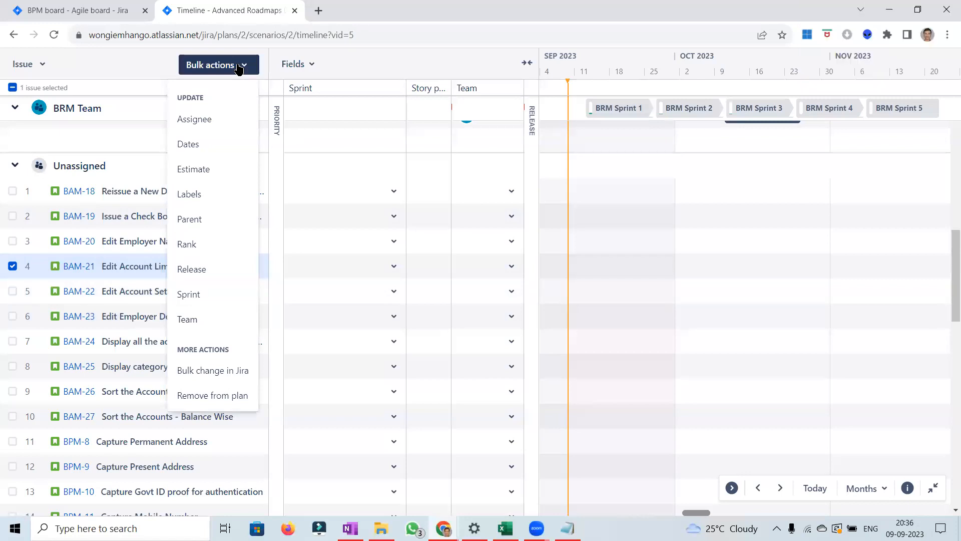
click(12, 267)
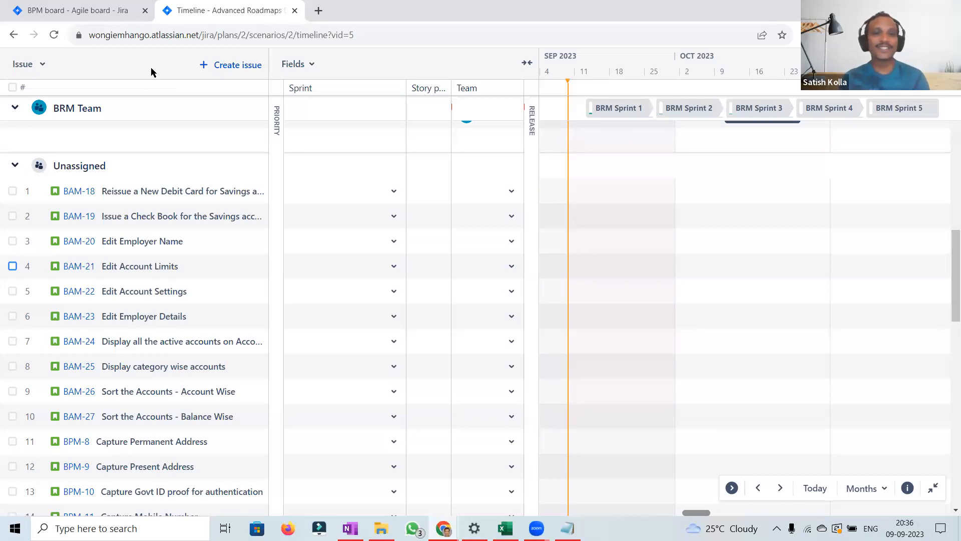
Step: Leave full screen, open the plan's pending changes for review, and close the review without saving
click(934, 489)
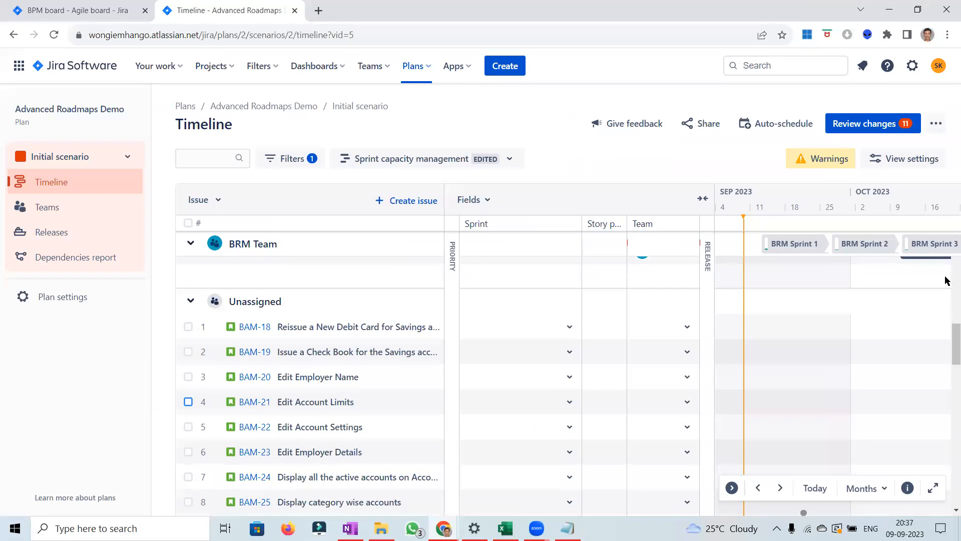
scroll(946, 280, up, 5)
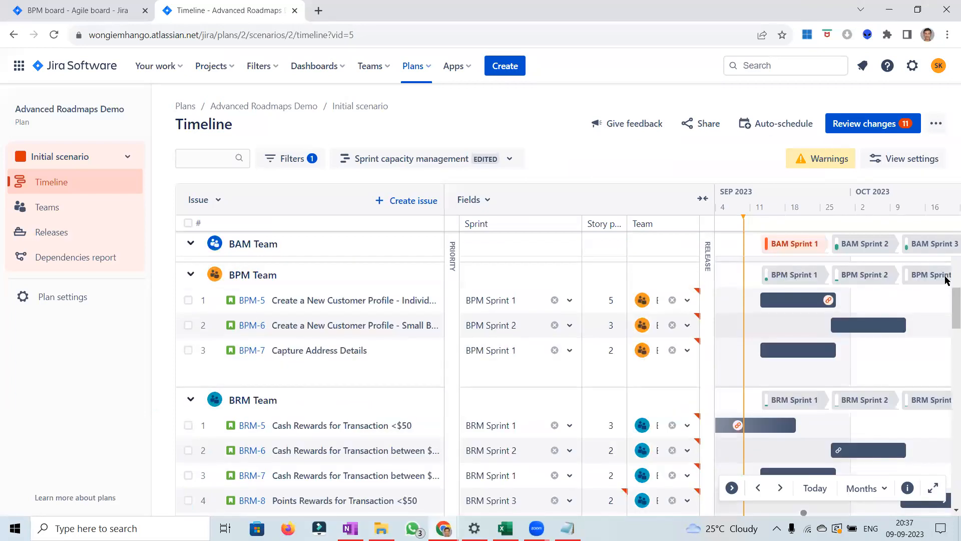
scroll(946, 281, up, 1)
scroll(946, 281, up, 4)
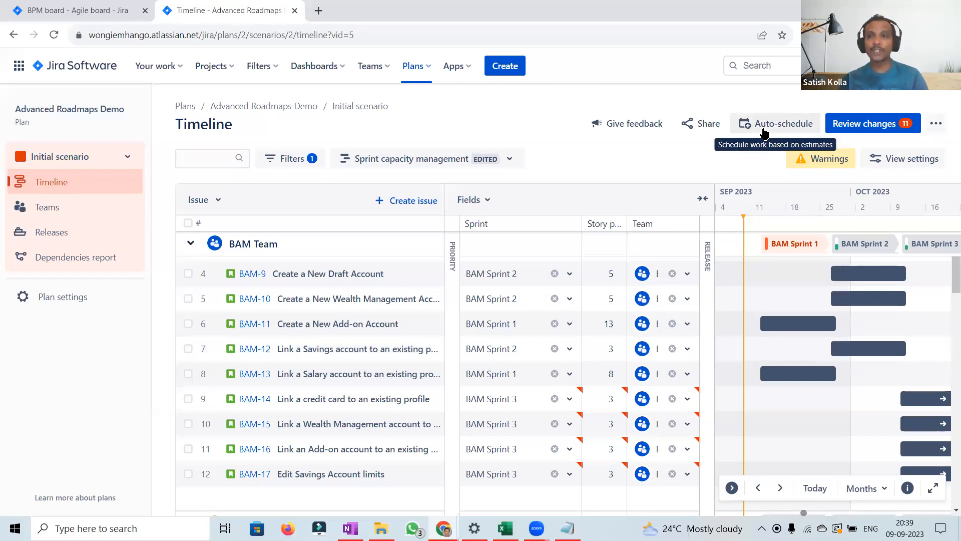
click(866, 125)
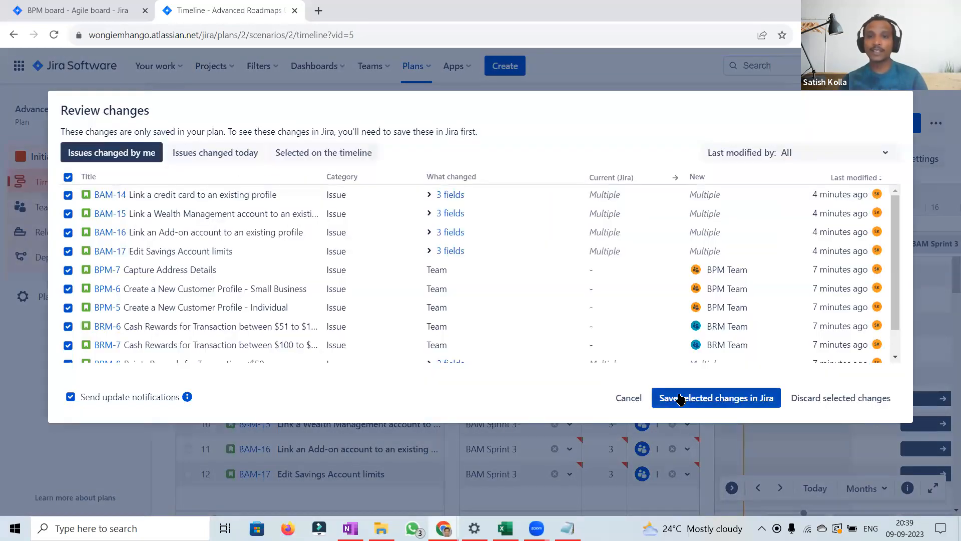
click(679, 399)
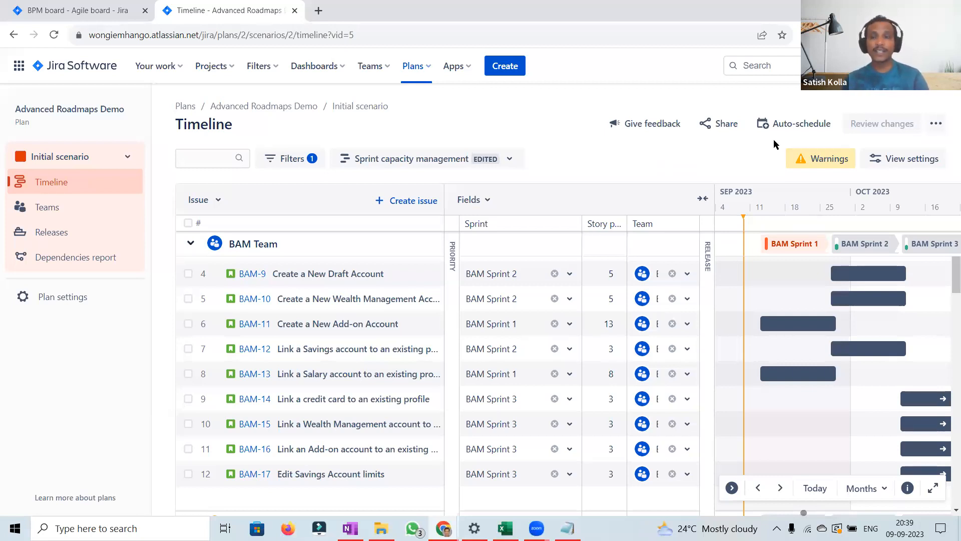
Step: Auto-schedule the plan, overwriting only empty sprint, release and team values, and preview the results
click(774, 126)
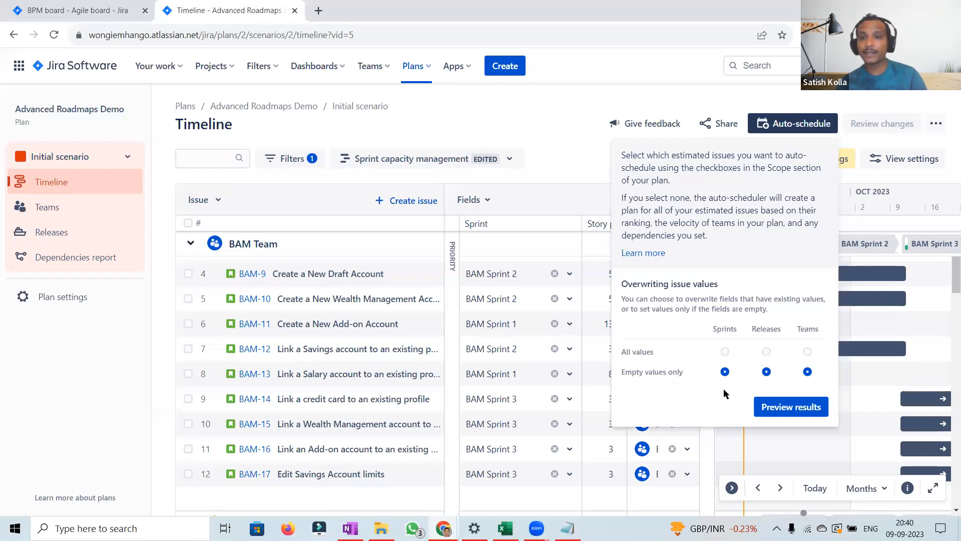
click(789, 410)
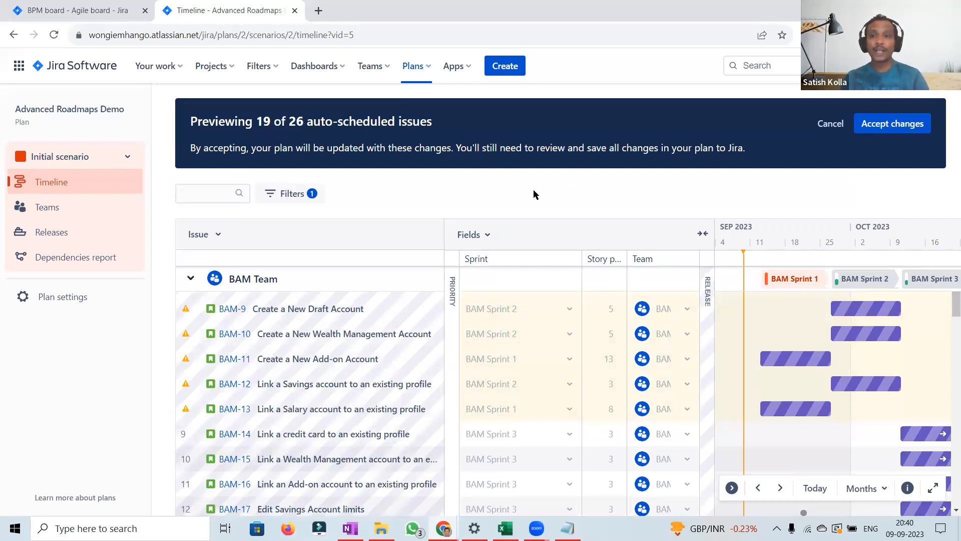
Step: Inspect the auto-scheduled preview for every team's issues, then cancel the preview
mouse_move(405, 304)
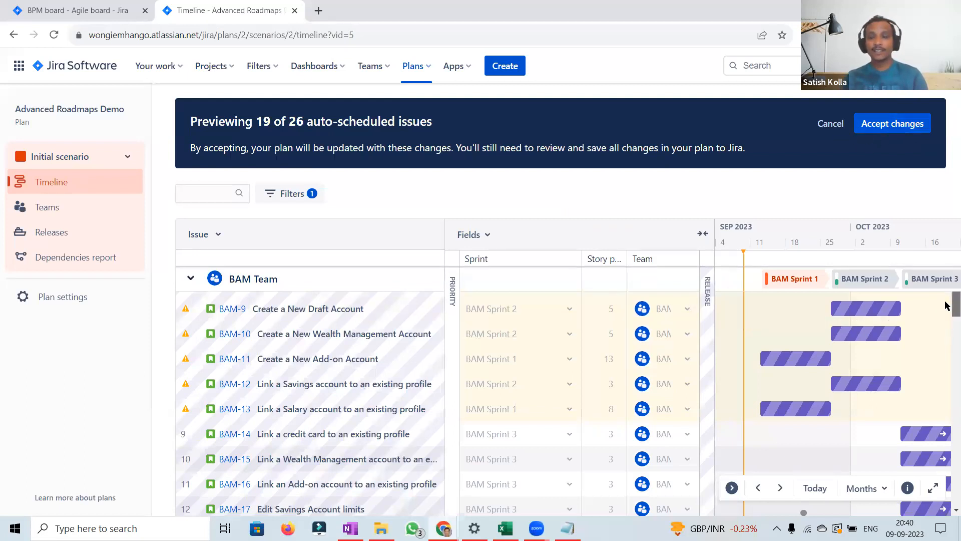
scroll(946, 329, down, 3)
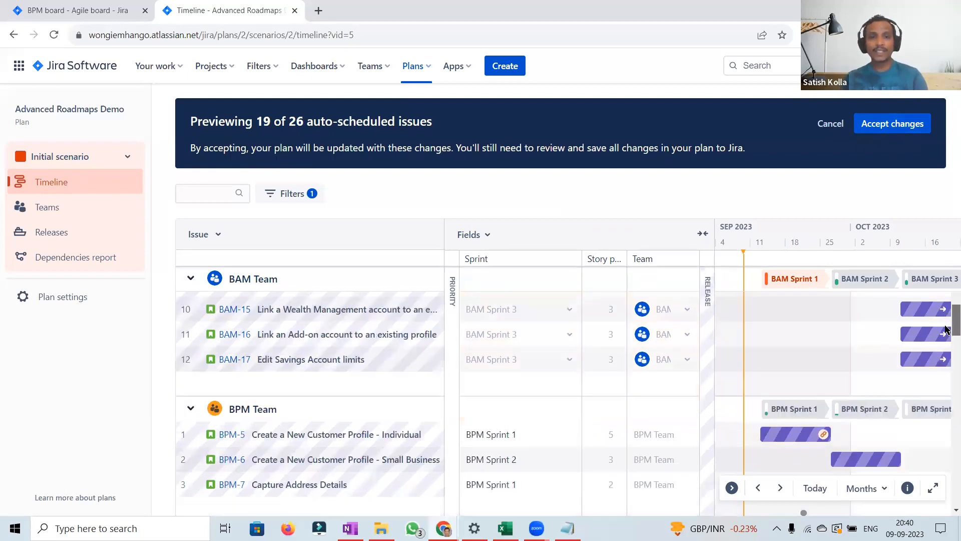
scroll(947, 329, down, 1)
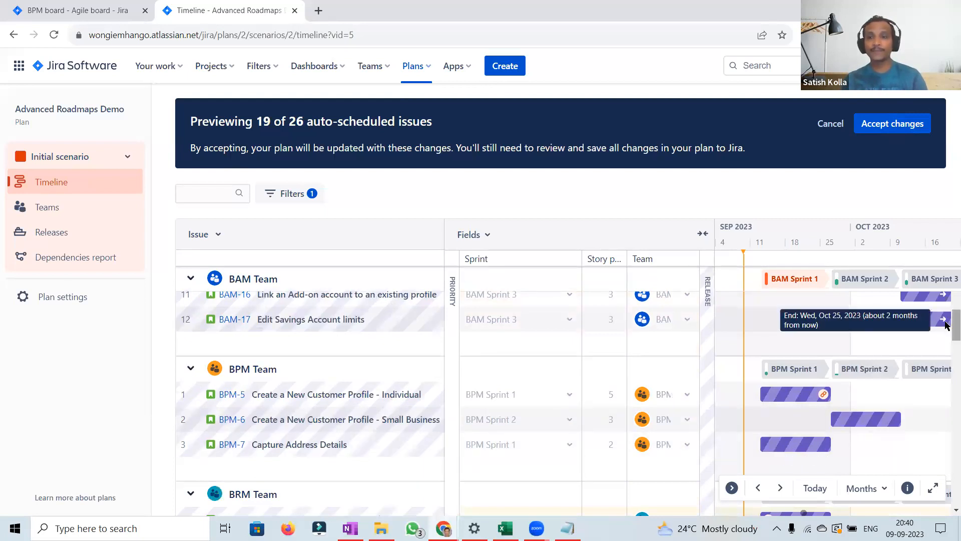
scroll(946, 330, down, 5)
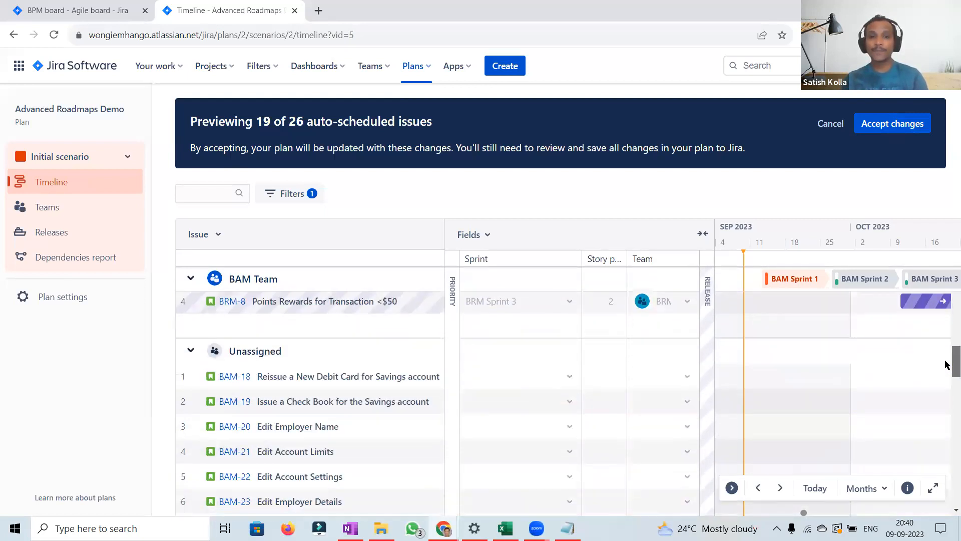
scroll(946, 364, down, 3)
scroll(946, 364, up, 5)
scroll(947, 364, down, 2)
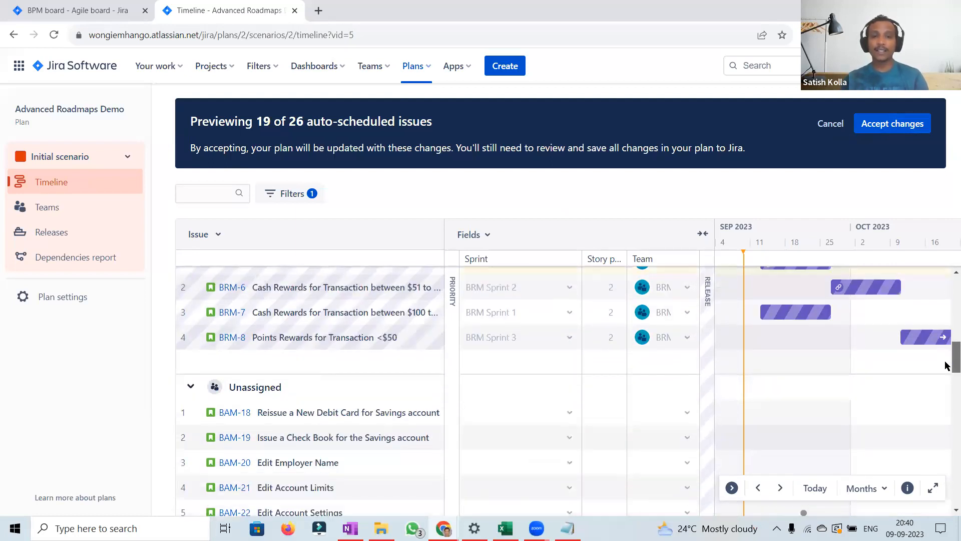
scroll(948, 364, up, 2)
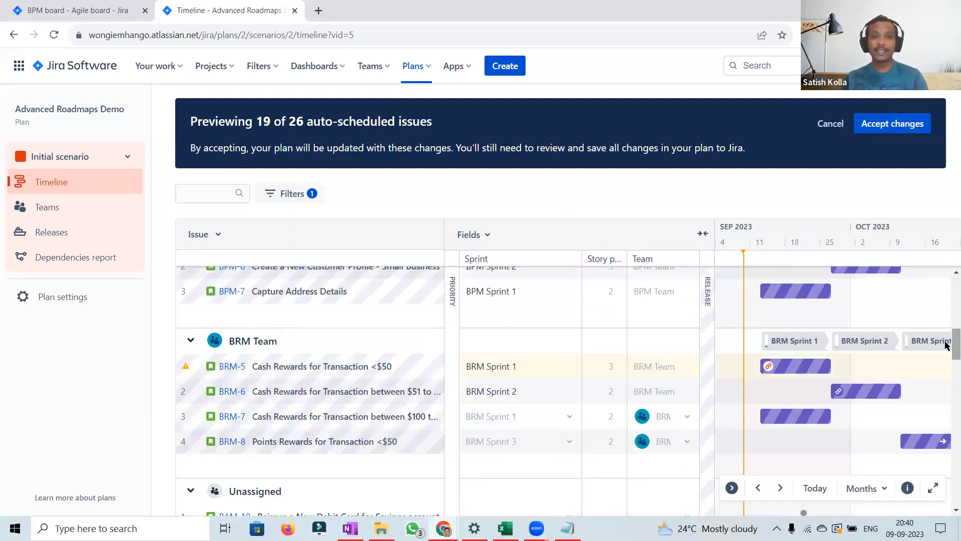
scroll(947, 348, down, 1)
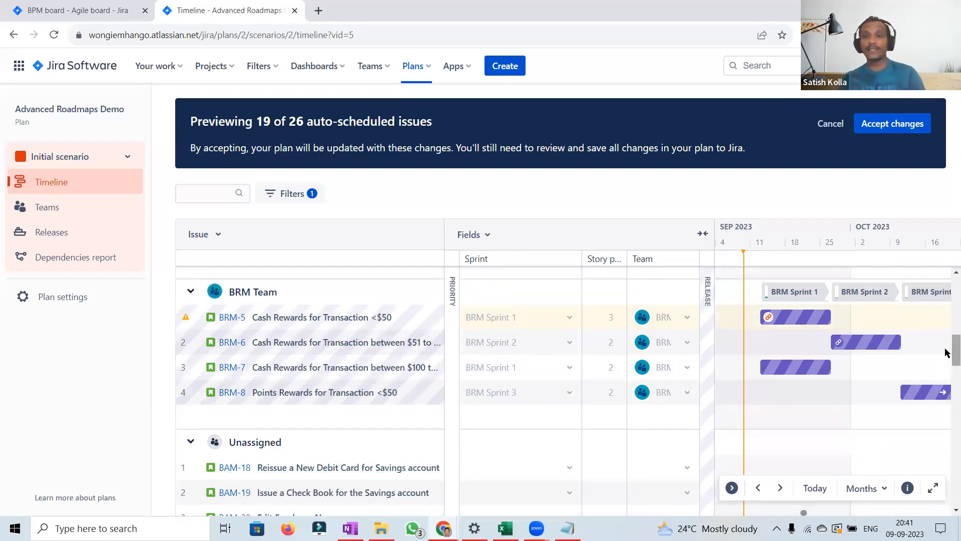
drag(947, 352, 946, 312)
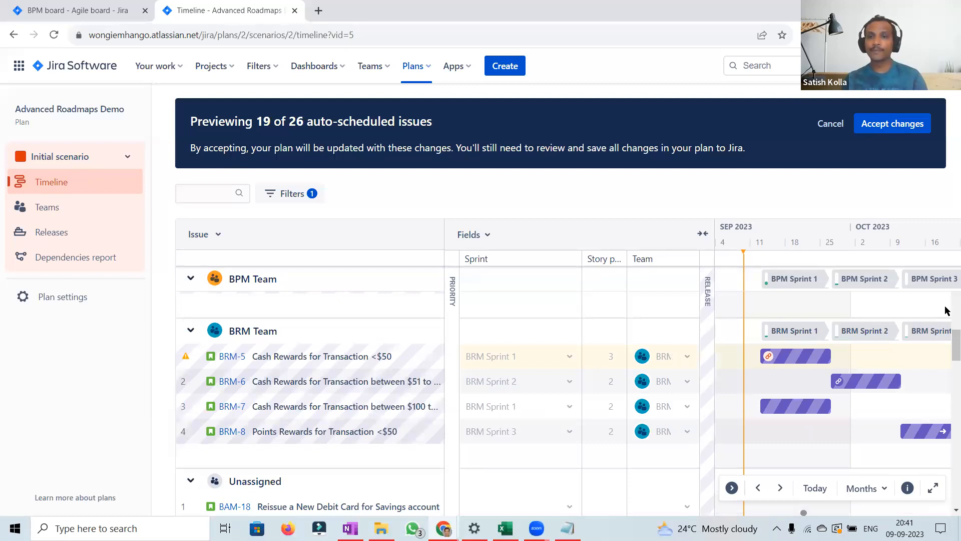
scroll(947, 310, up, 10)
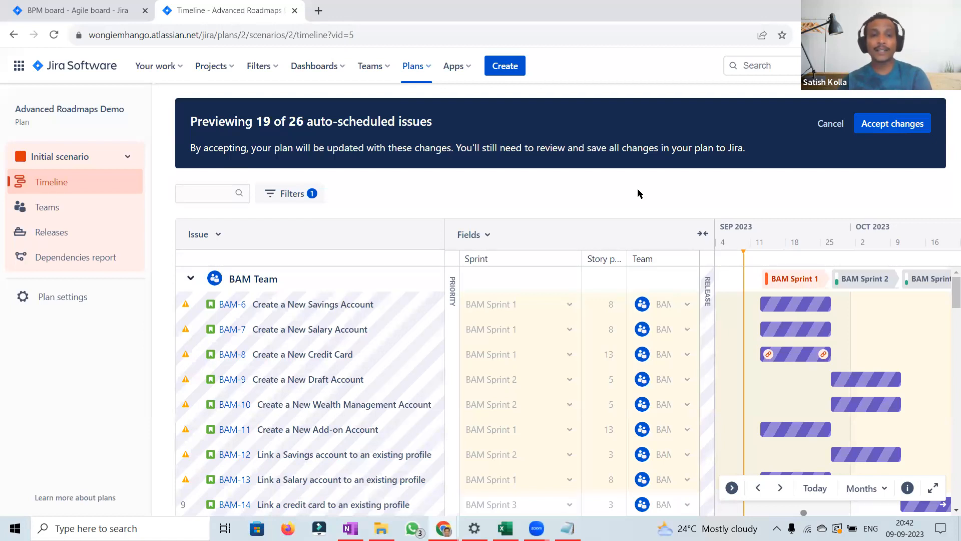
mouse_move(315, 389)
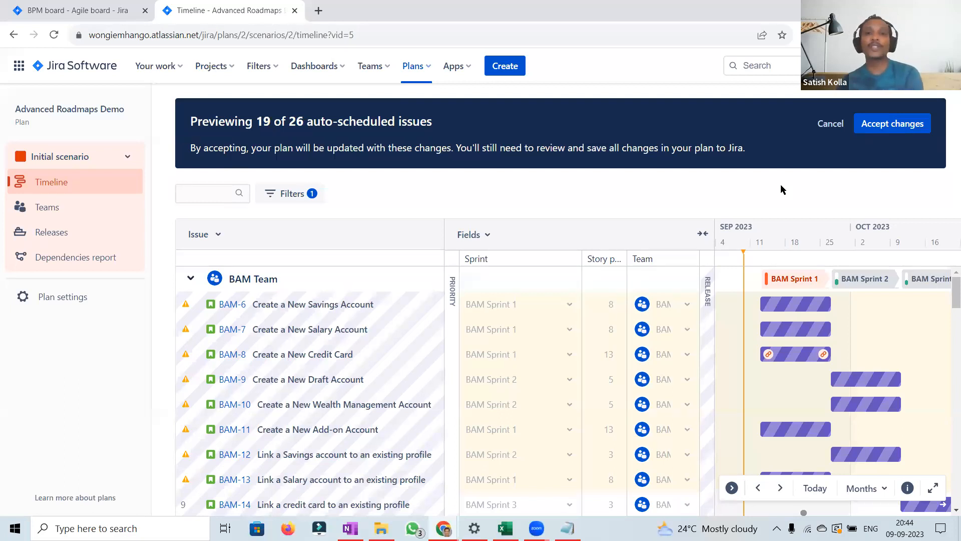
click(824, 128)
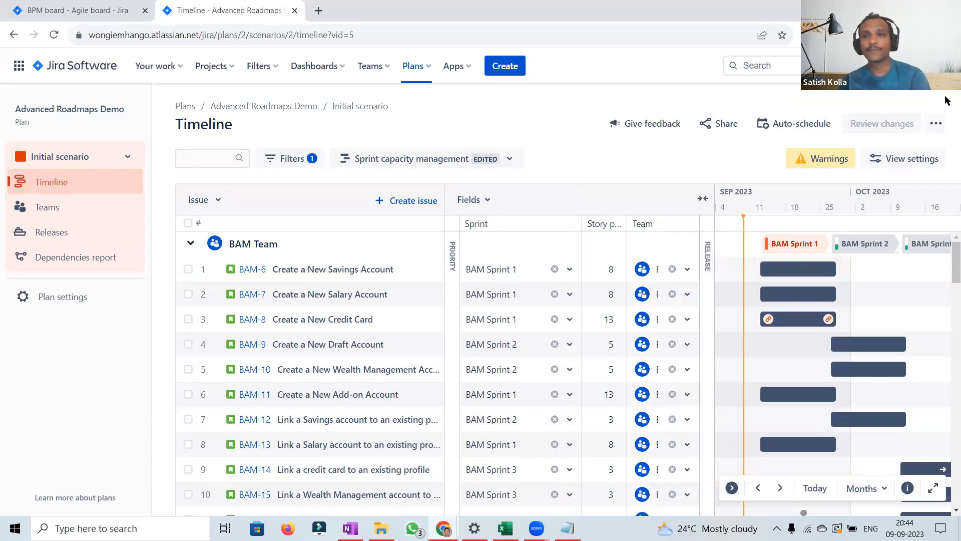
Step: Open the plan's Releases page
click(937, 126)
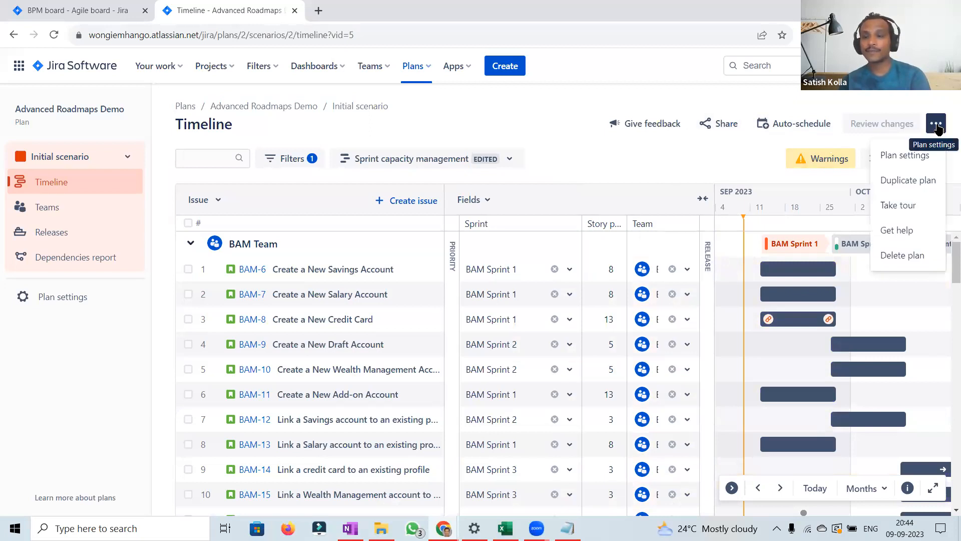
click(693, 166)
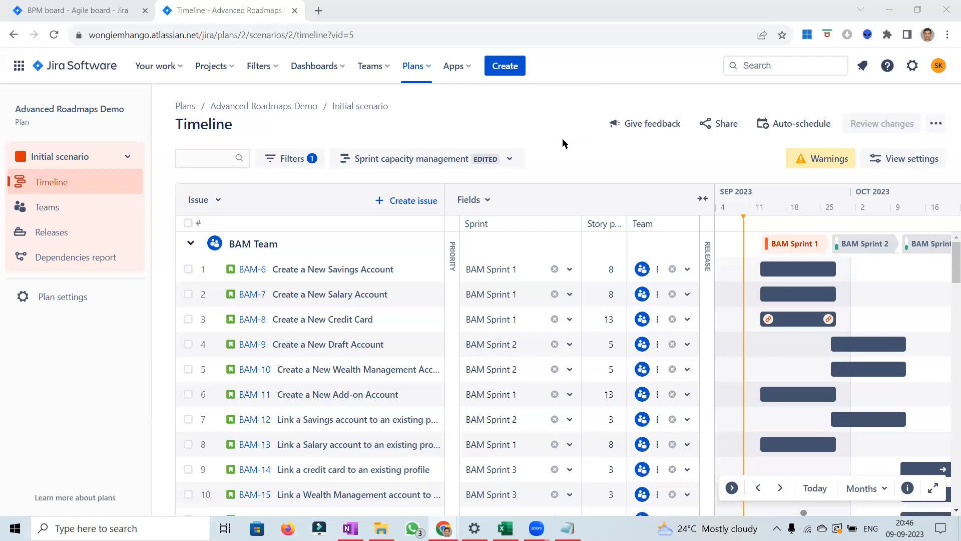
click(43, 234)
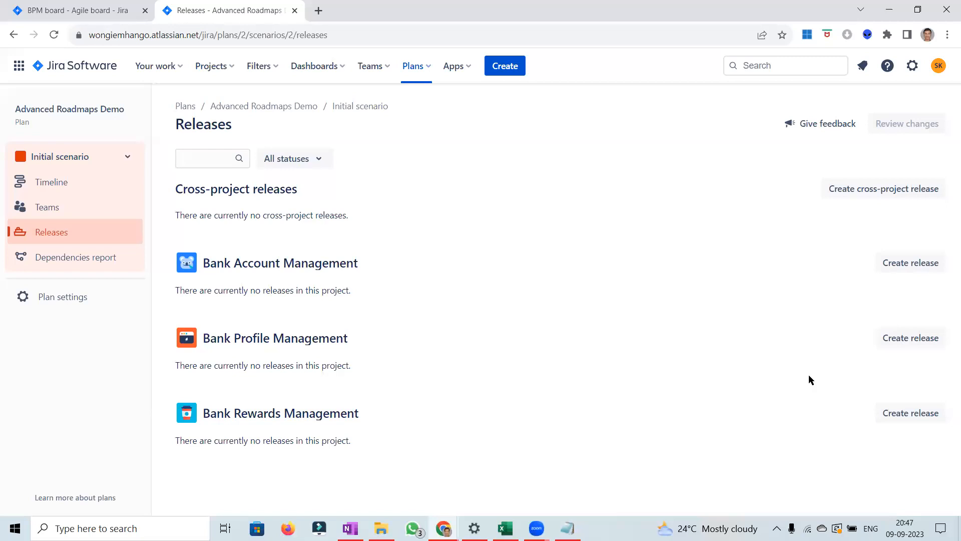
Step: Open the Create cross-project release dialog and cancel it without creating a release
click(899, 194)
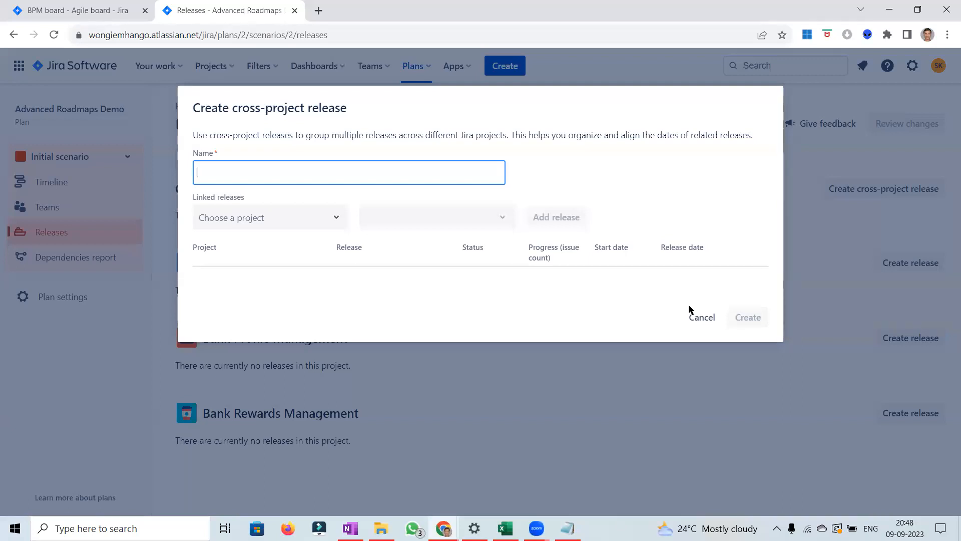
click(694, 315)
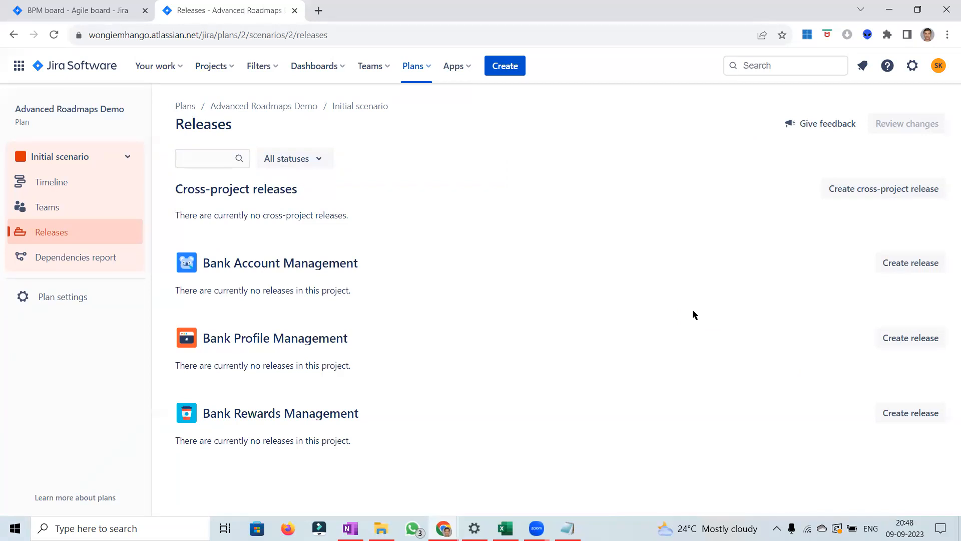
Step: Switch to the BPM board backlog, expand BPM Sprint 1, and open issue BPM-5's details
click(73, 15)
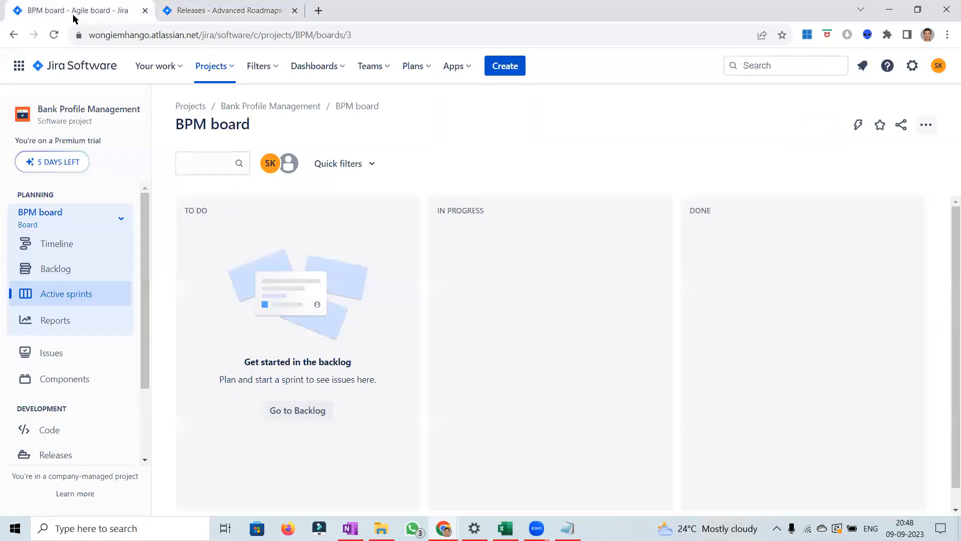
click(48, 272)
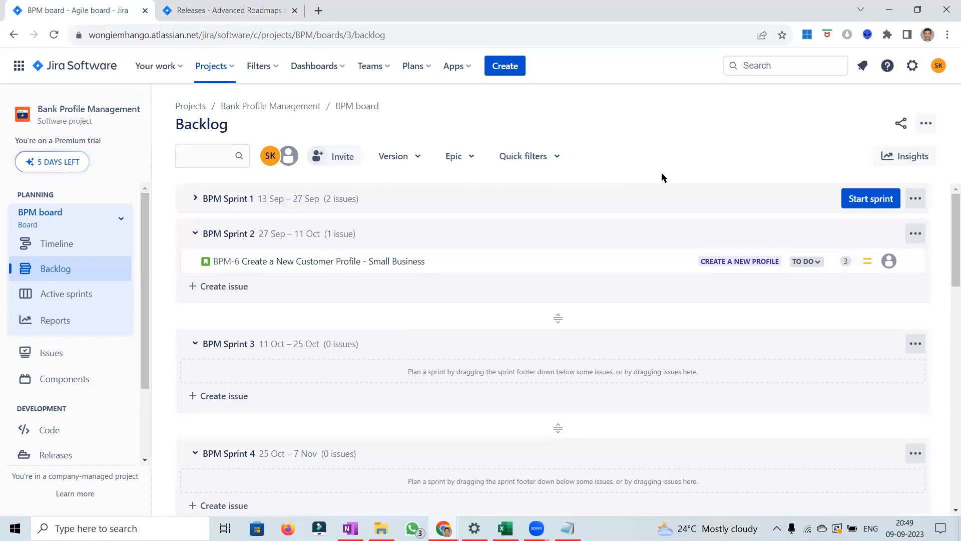
click(193, 204)
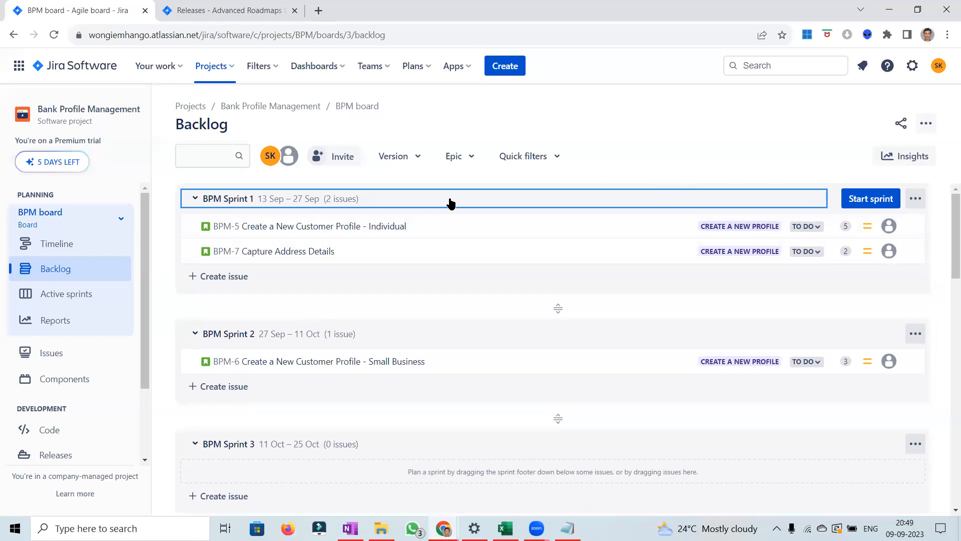
click(357, 230)
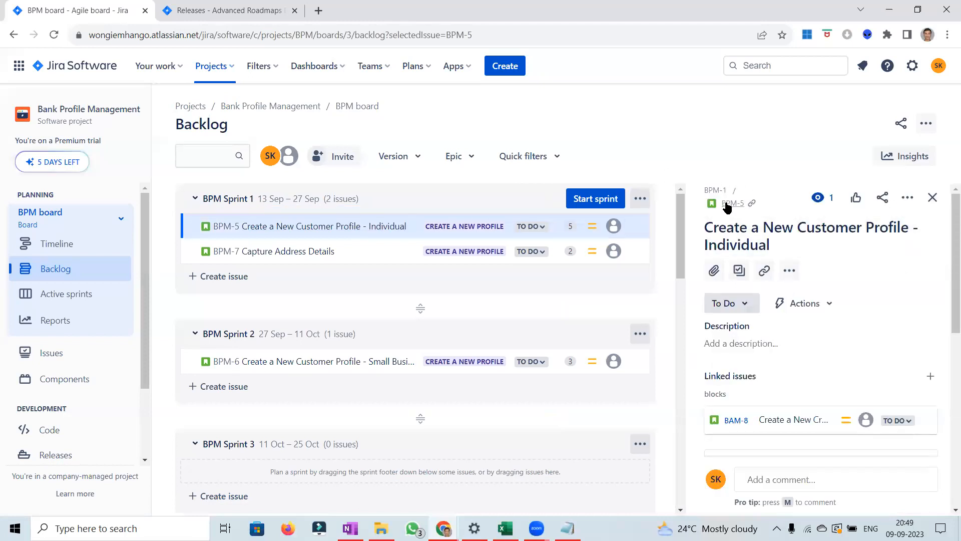
Step: Open BPM-5 as a full page and its blocked issue BAM-8 in a new tab to examine the dependency
click(727, 204)
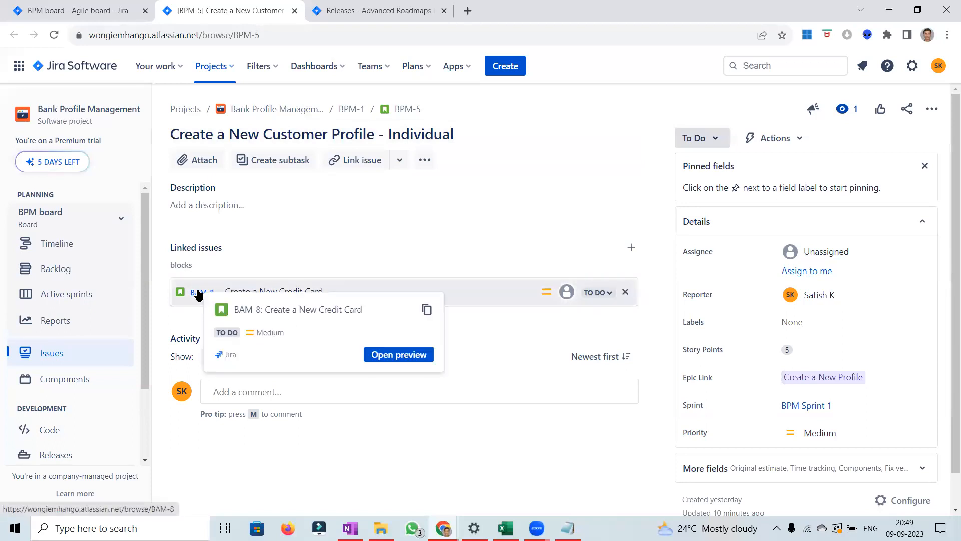
right_click(199, 294)
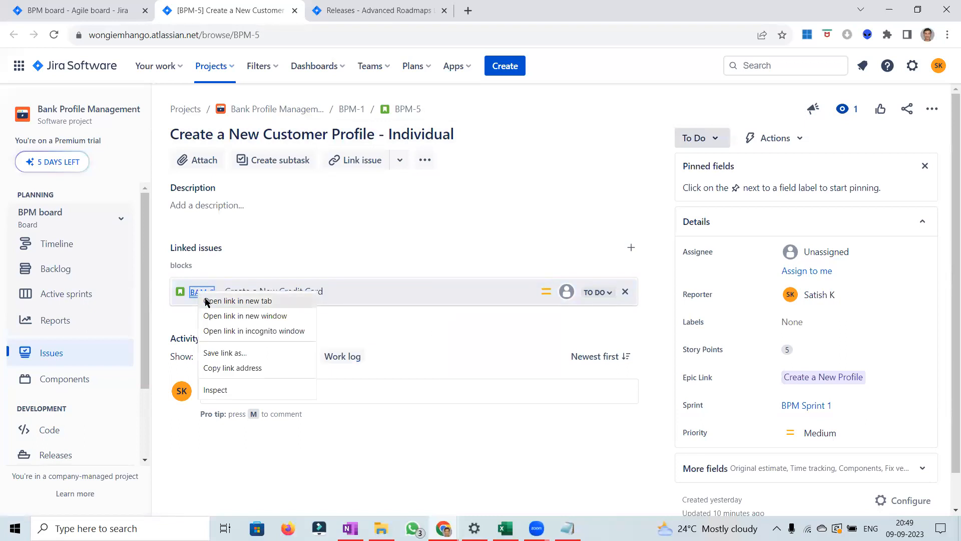
click(237, 301)
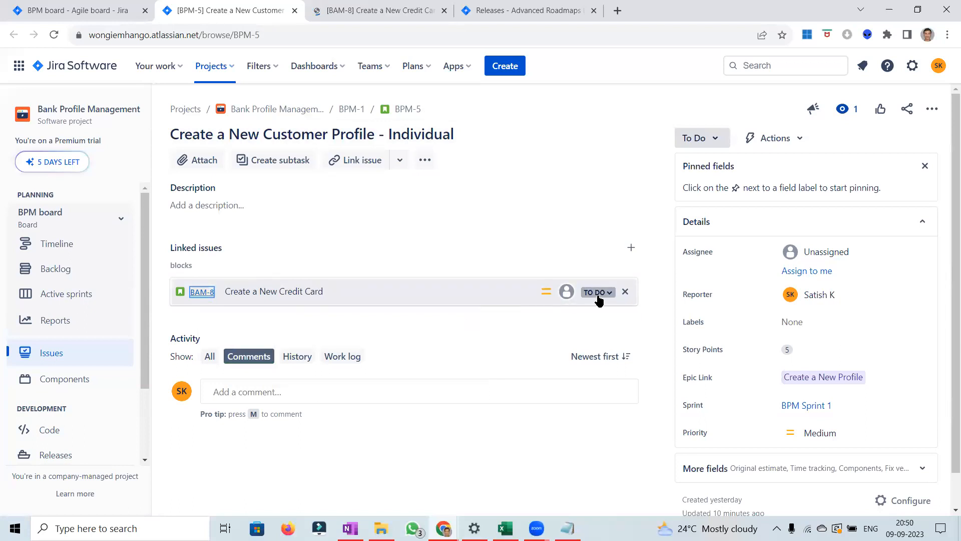
click(352, 6)
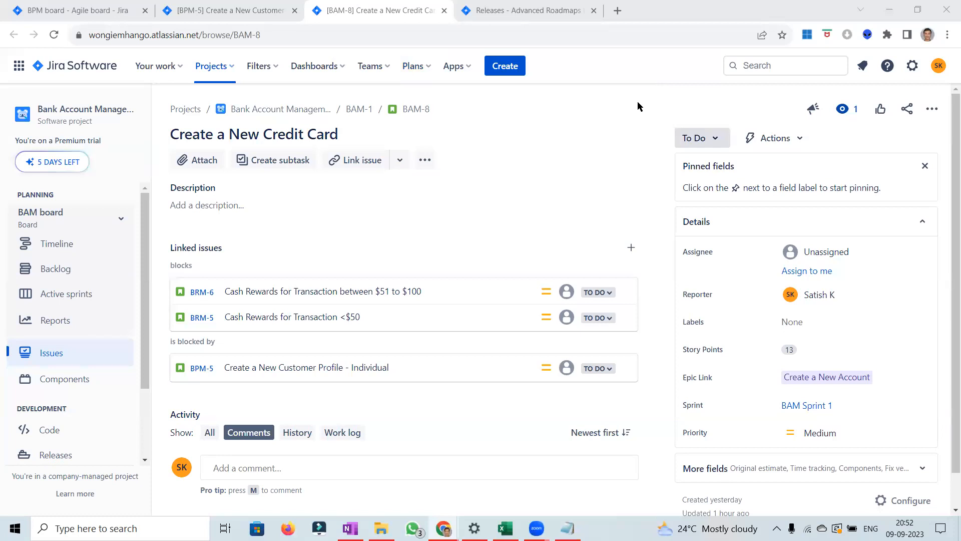
click(427, 72)
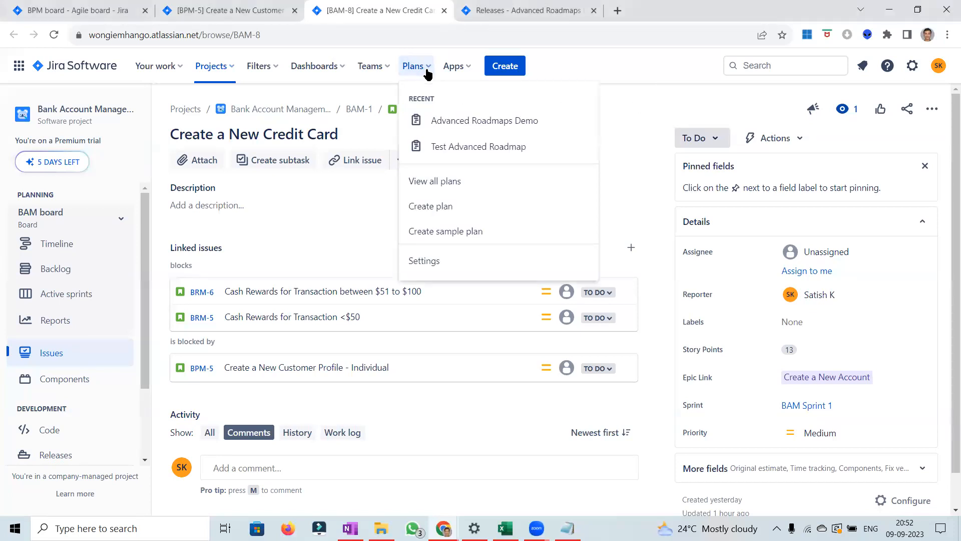
click(651, 117)
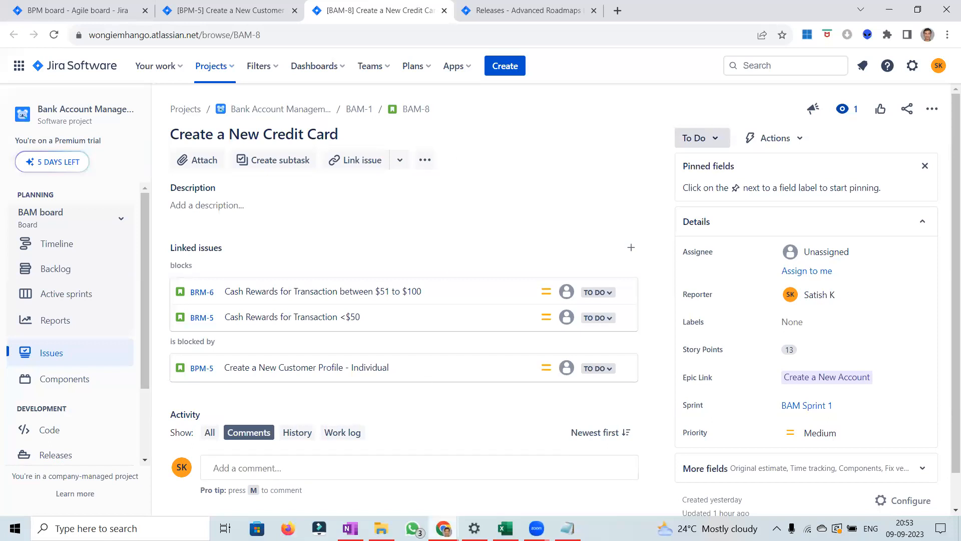
mouse_move(444, 528)
click(623, 473)
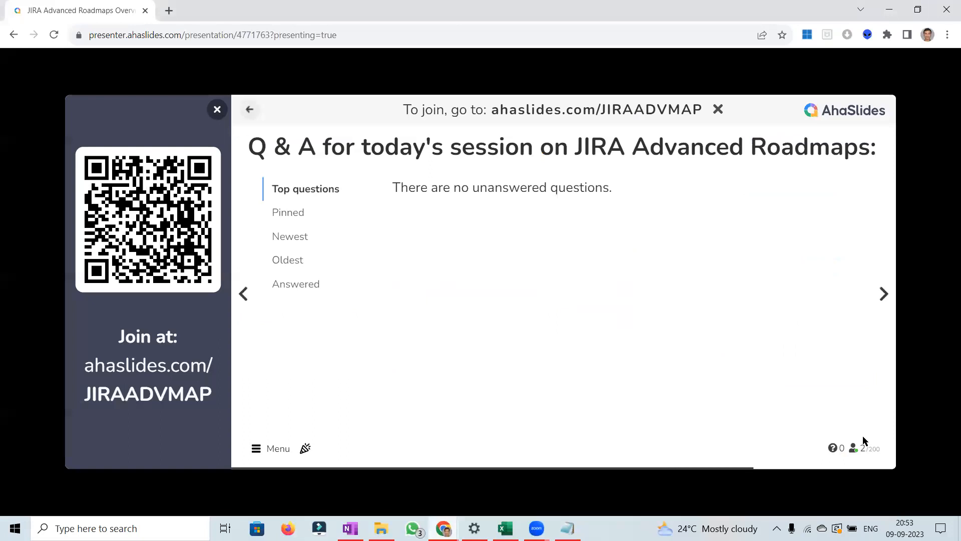
click(884, 296)
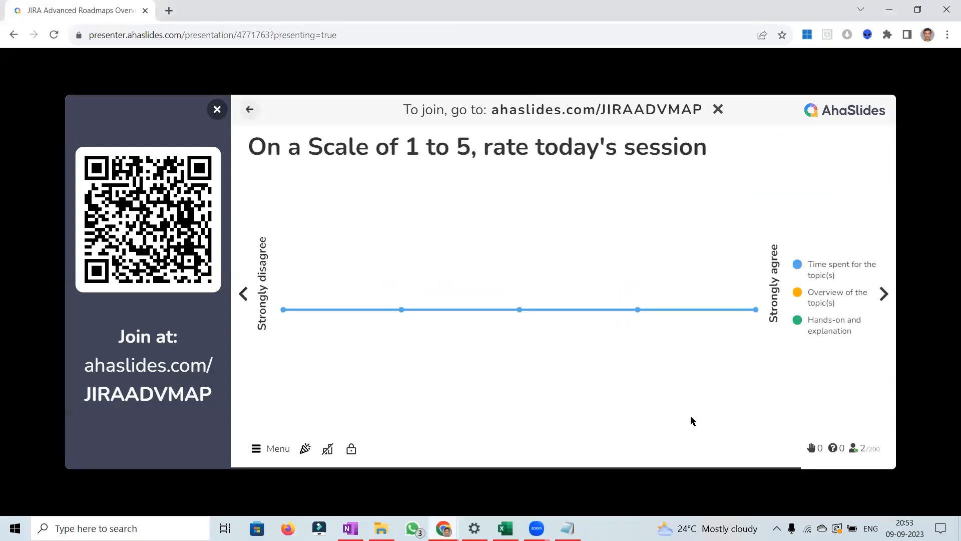
click(567, 529)
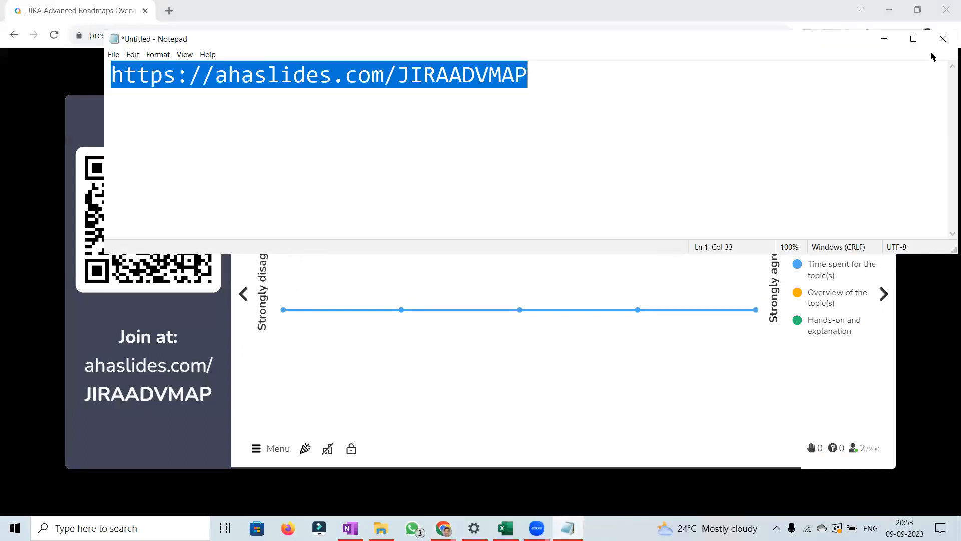
click(884, 38)
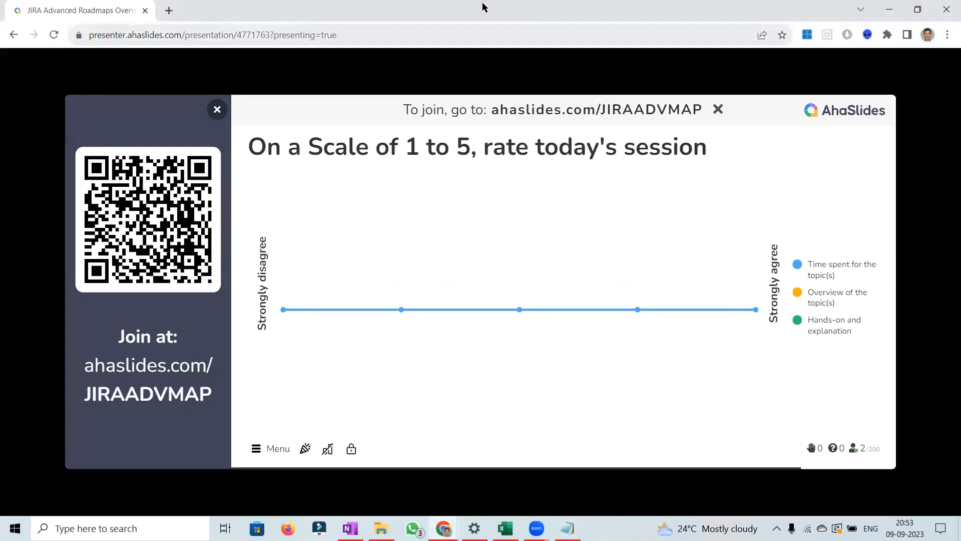